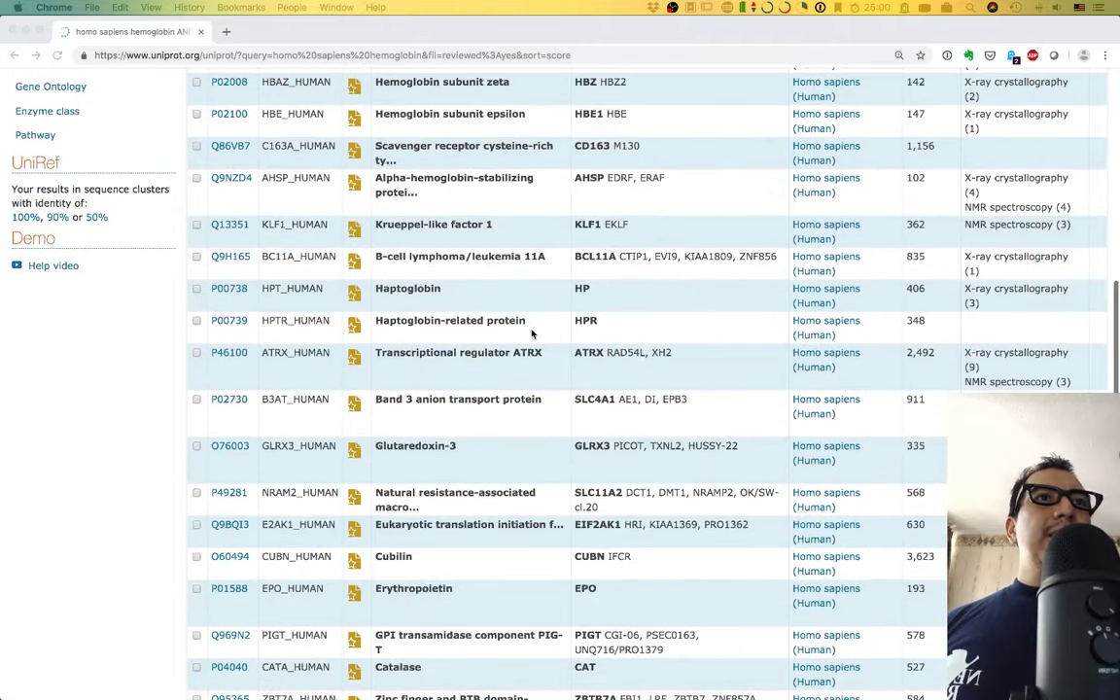
Examine the reviewed human hemoglobin entries in the UniProt results table, comparing protein names, genes, lengths and 3D structure methods.
{"action": "scroll", "coordinate": [531, 333], "scroll_direction": "up", "scroll_amount": 8}
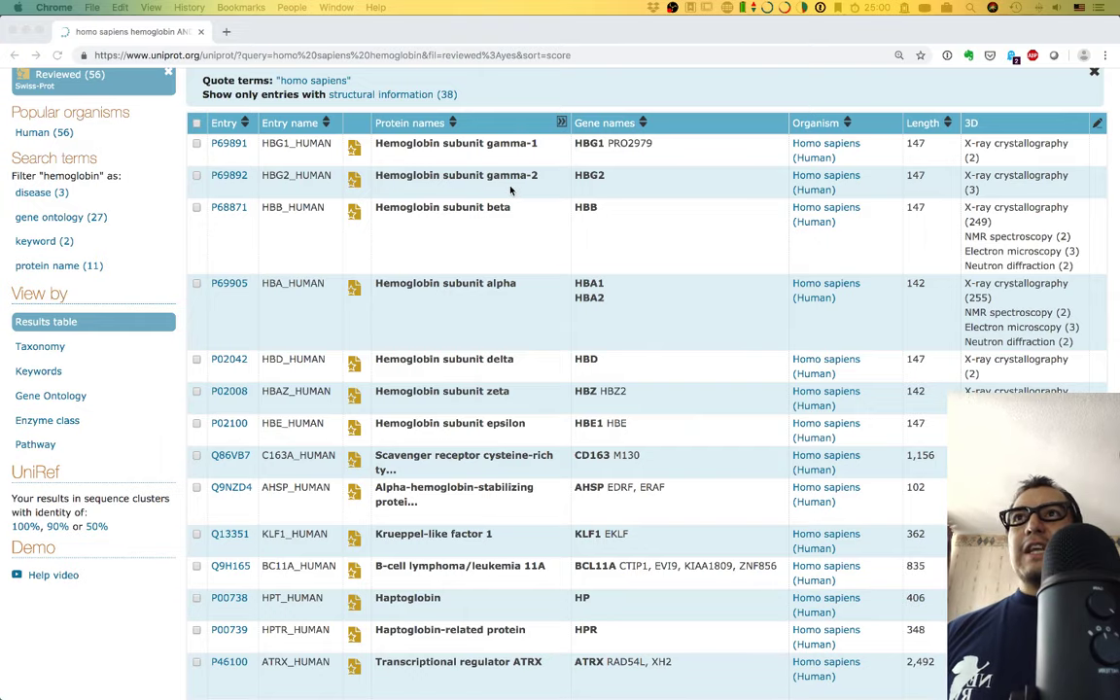
{"action": "scroll", "coordinate": [725, 382], "scroll_direction": "down", "scroll_amount": 1}
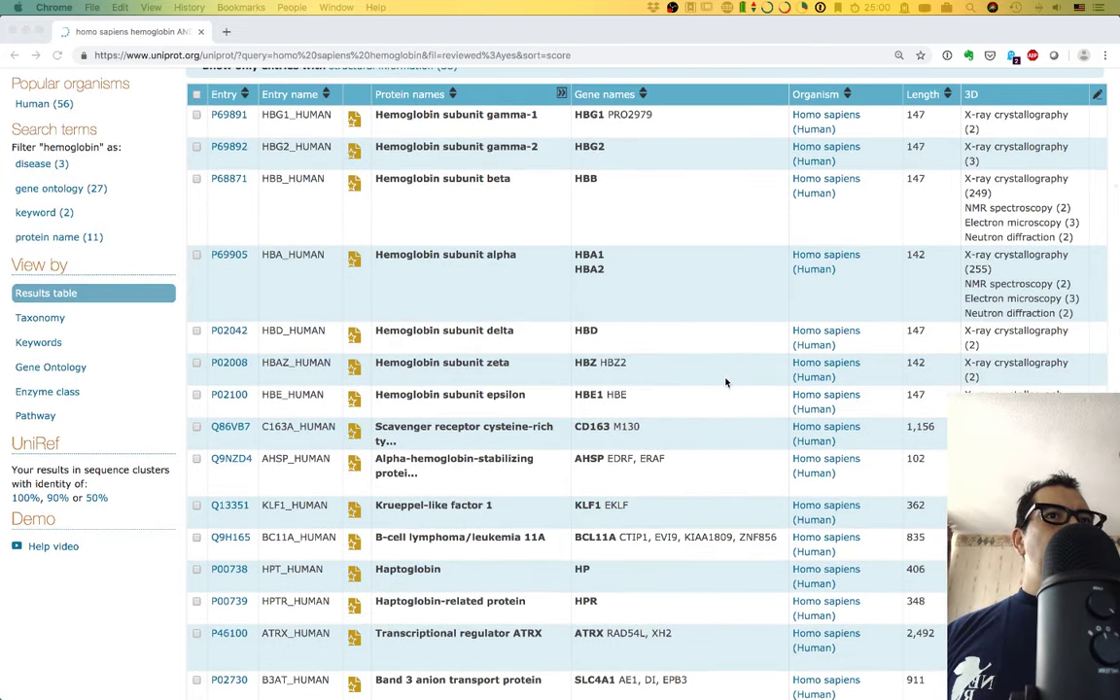
{"action": "scroll", "coordinate": [725, 382], "scroll_direction": "down", "scroll_amount": 2}
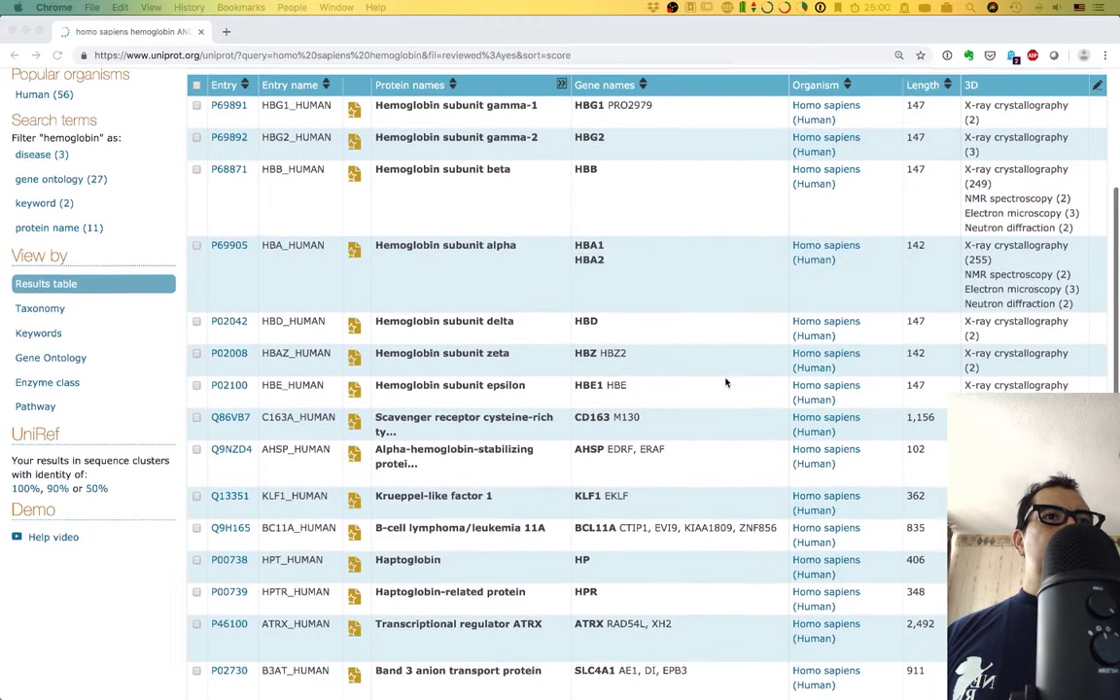
{"action": "scroll", "coordinate": [725, 382], "scroll_direction": "down", "scroll_amount": 1}
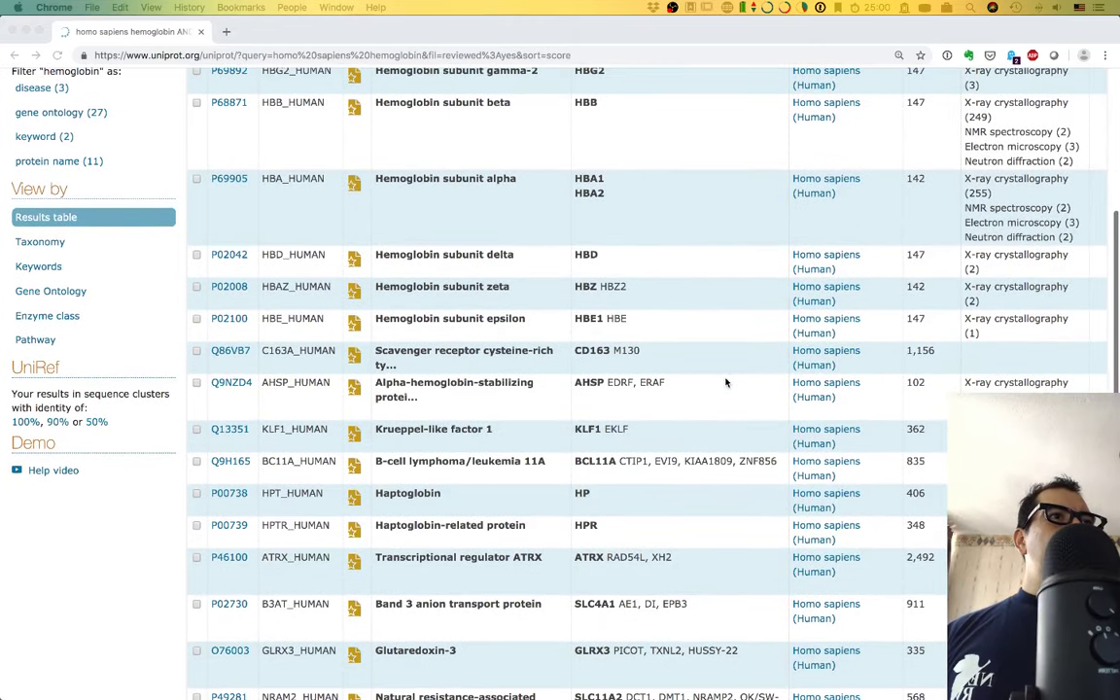
{"action": "scroll", "coordinate": [725, 382], "scroll_direction": "down", "scroll_amount": 2}
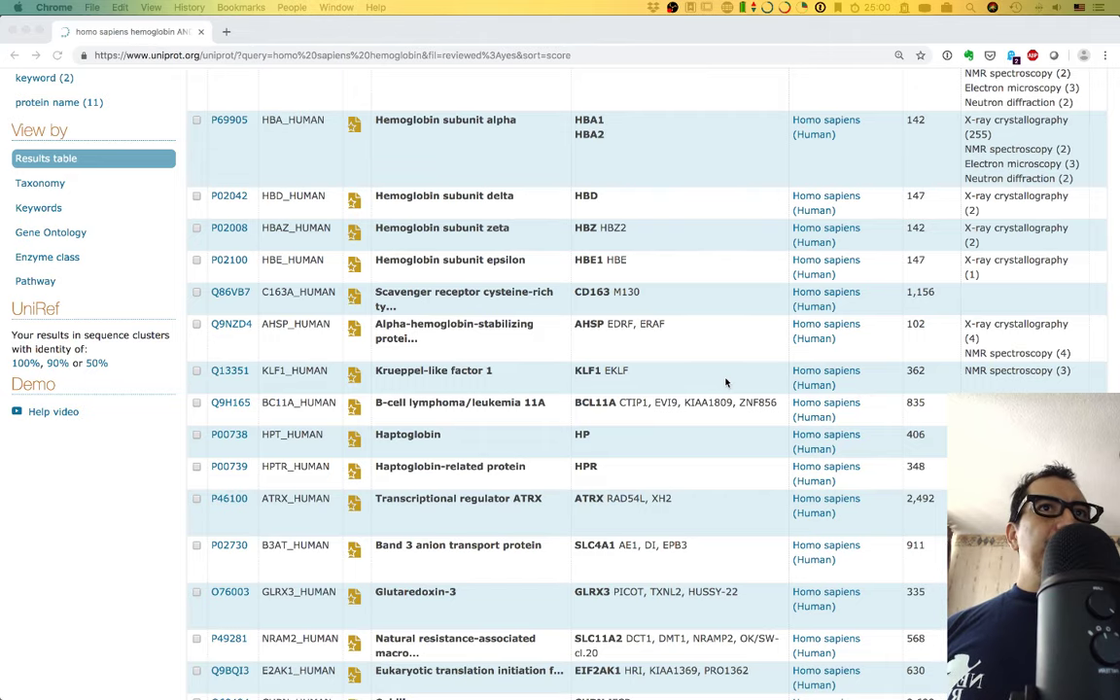
{"action": "scroll", "coordinate": [725, 382], "scroll_direction": "up", "scroll_amount": 8}
{"action": "scroll", "coordinate": [732, 382], "scroll_direction": "down", "scroll_amount": 5}
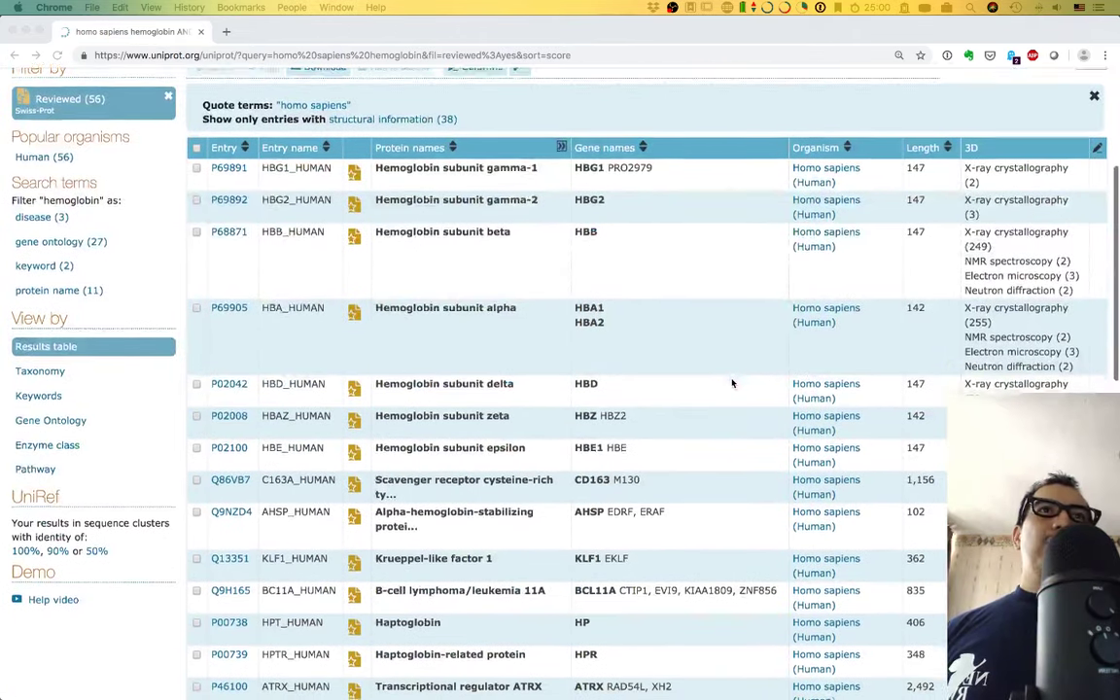
{"action": "scroll", "coordinate": [733, 382], "scroll_direction": "down", "scroll_amount": 1}
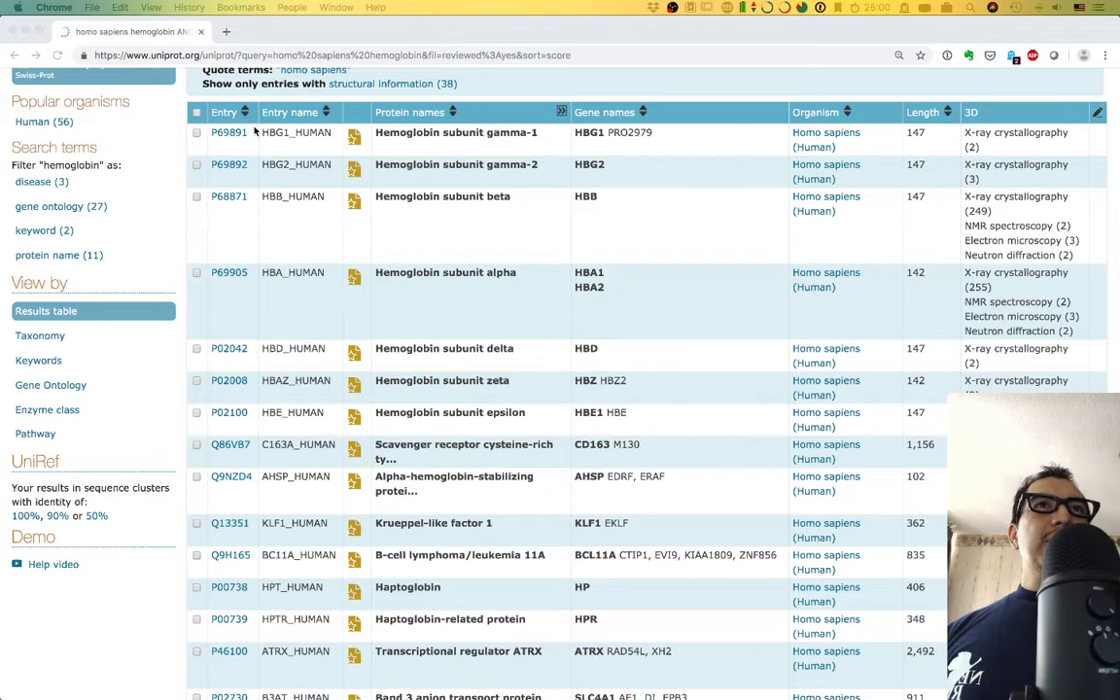
Search Google for "ucsf chimera" in a new browser tab.
{"action": "left_click", "coordinate": [226, 32]}
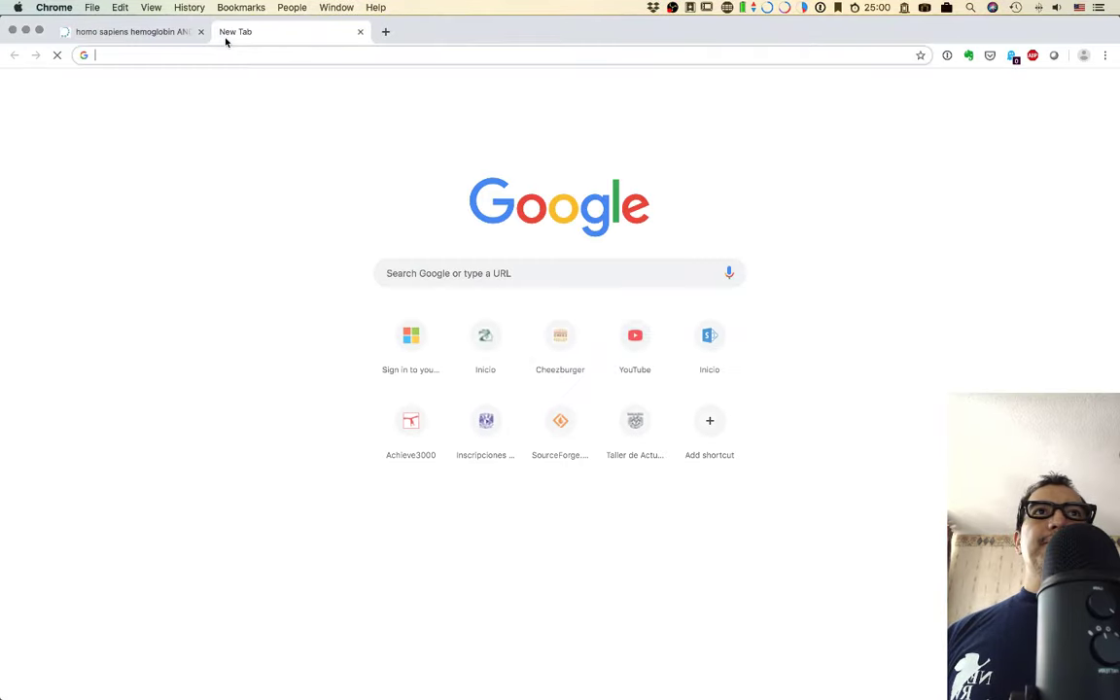
{"action": "type", "text": "u"}
{"action": "key", "text": "BackSpace"}
{"action": "key", "text": "BackSpace"}
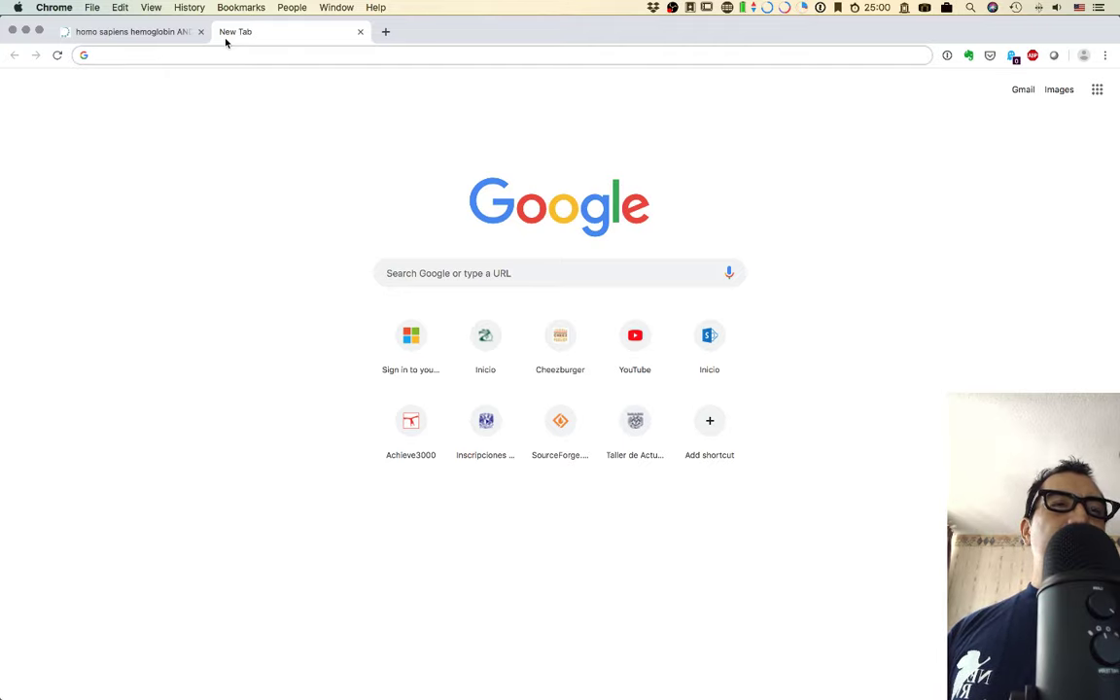
{"action": "type", "text": "ucsf "}
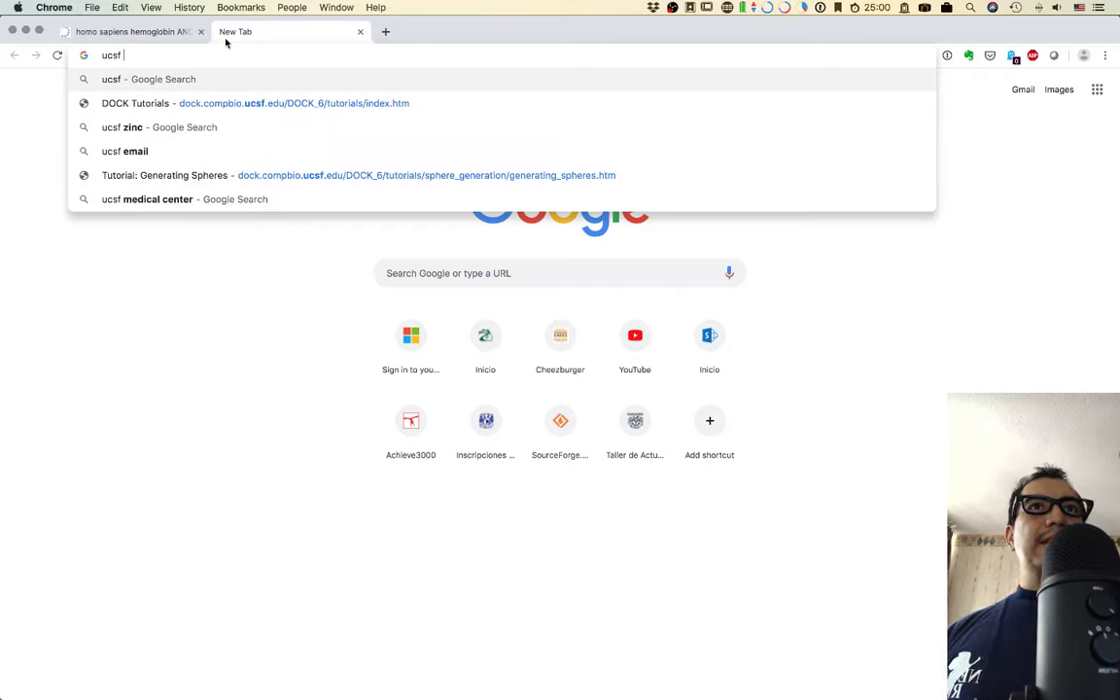
{"action": "type", "text": "chimer"}
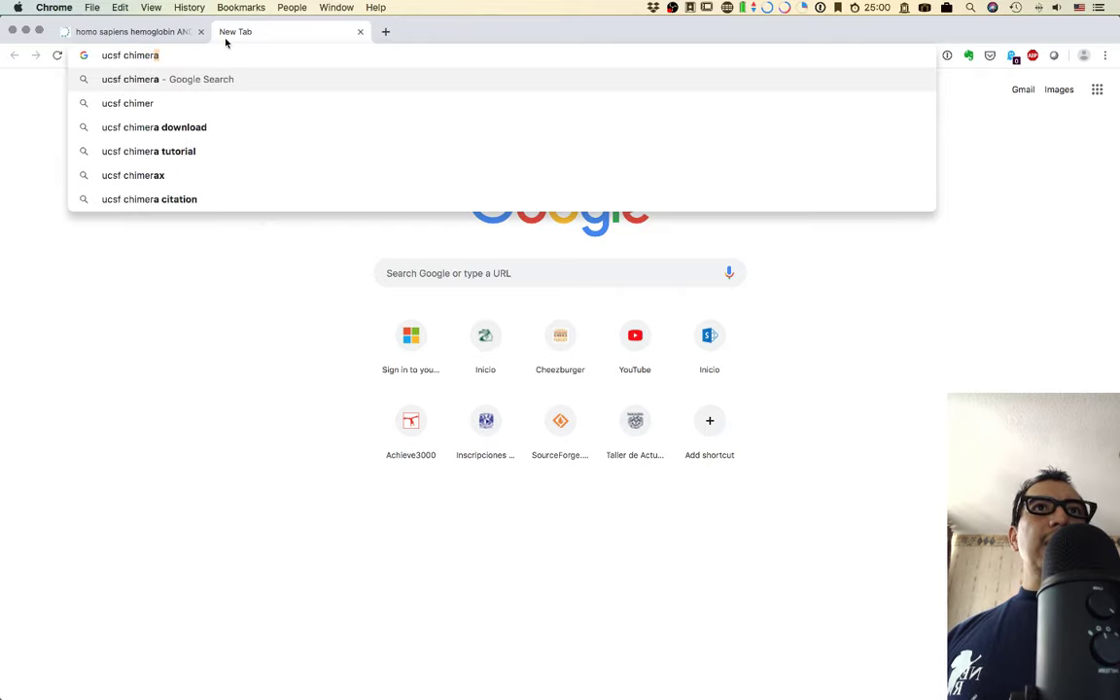
{"action": "type", "text": "a"}
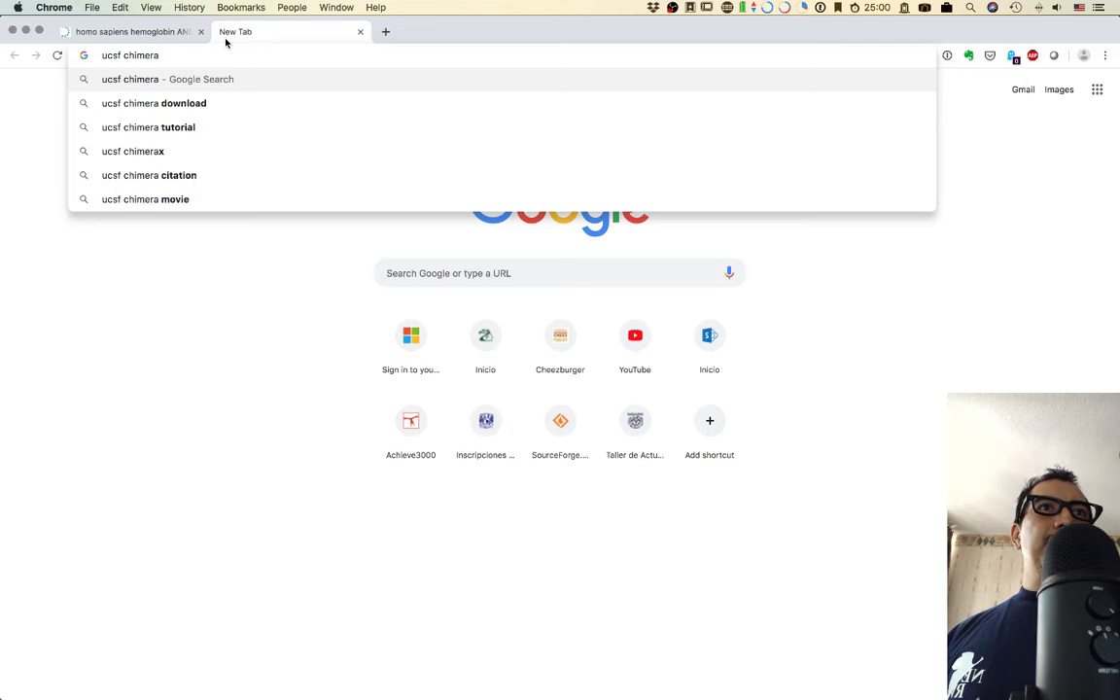
{"action": "key", "text": "Return"}
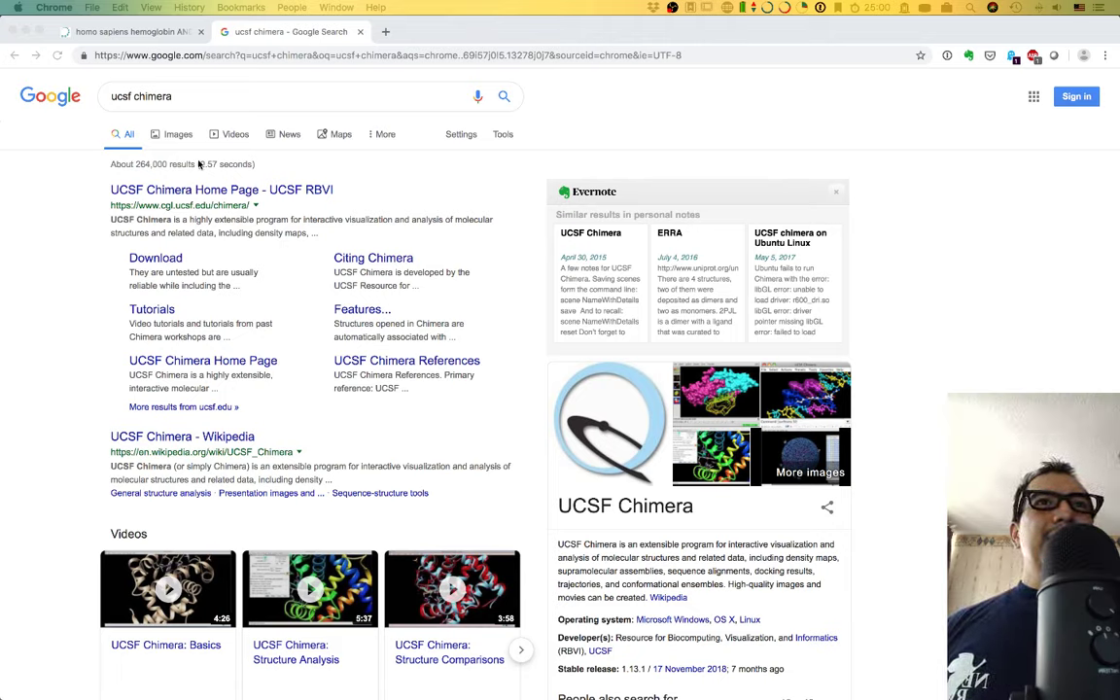
Open the UCSF Chimera download page from the search results and review the 64-bit production releases and daily builds.
{"action": "left_click", "coordinate": [258, 223]}
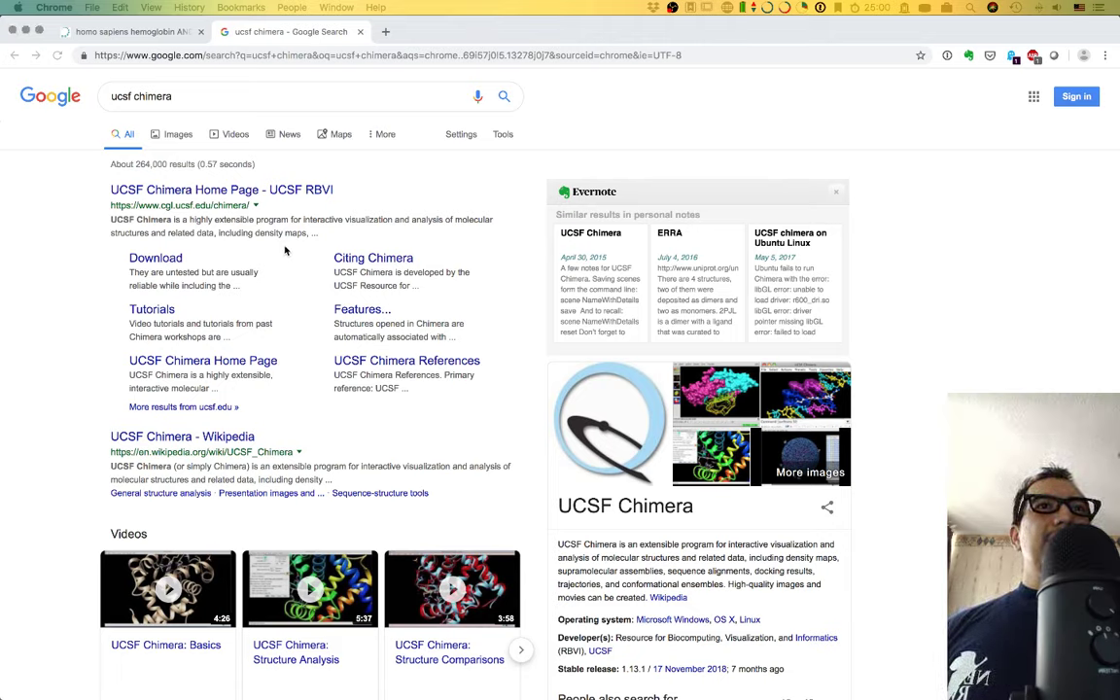
{"action": "left_click", "coordinate": [177, 258]}
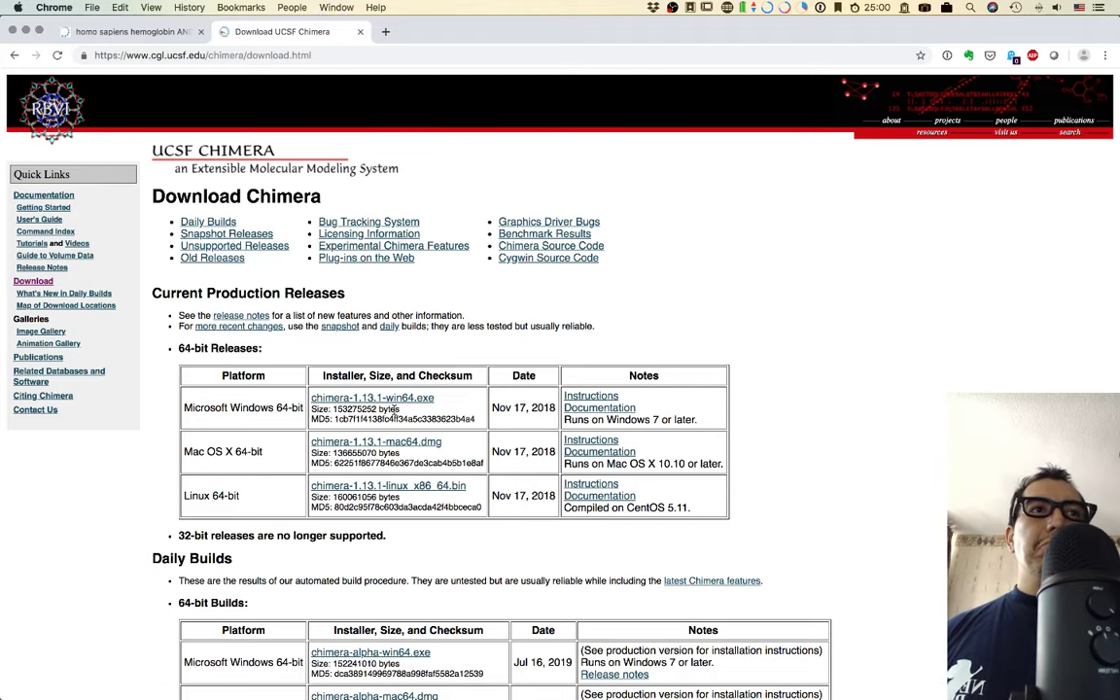
{"action": "scroll", "coordinate": [394, 410], "scroll_direction": "down", "scroll_amount": 3}
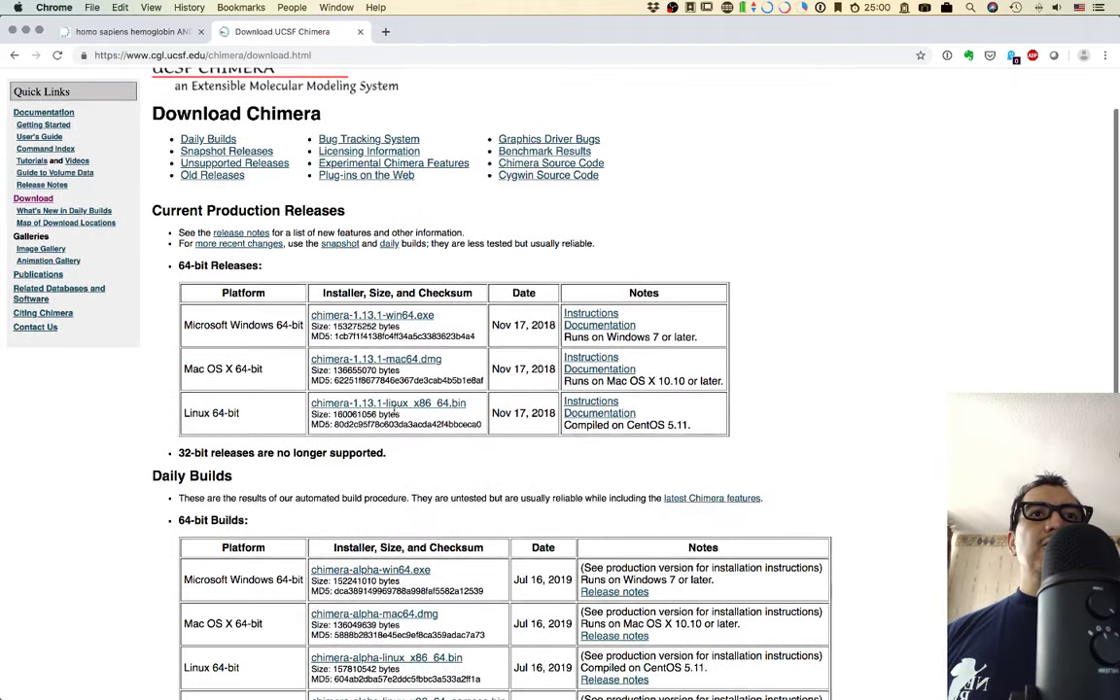
{"action": "scroll", "coordinate": [394, 409], "scroll_direction": "up", "scroll_amount": 1}
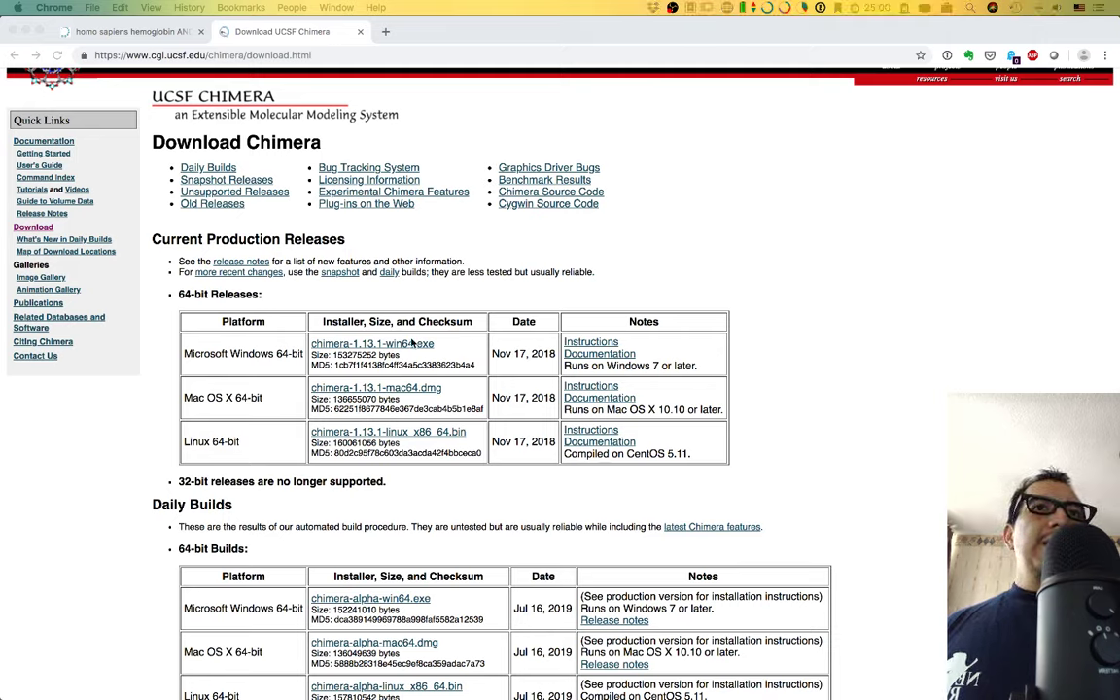
{"action": "left_click", "coordinate": [90, 391]}
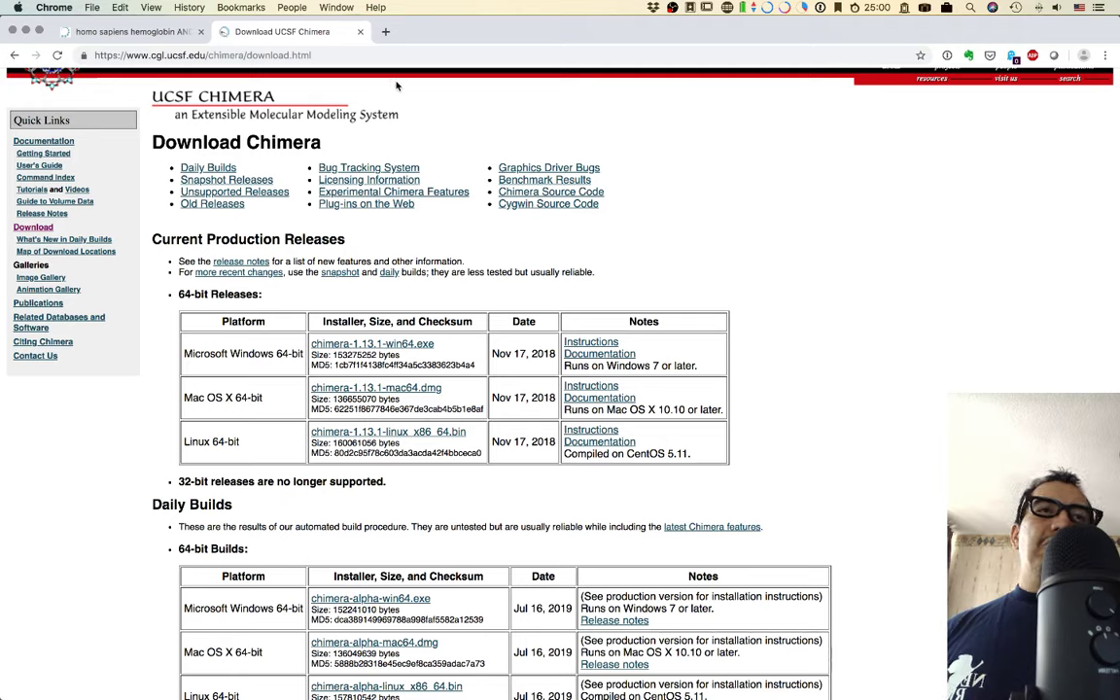
Switch to UCSF Chimera and resize its main window to fill the left half of the desktop.
{"action": "mouse_move", "coordinate": [425, 688]}
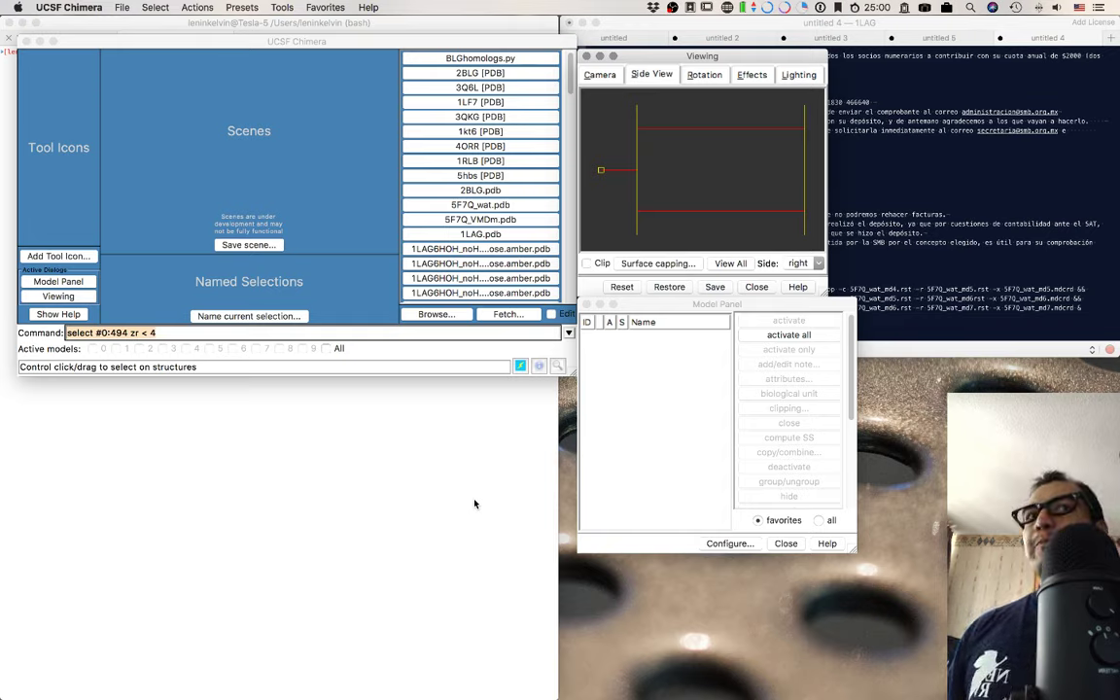
{"action": "left_click", "coordinate": [141, 45]}
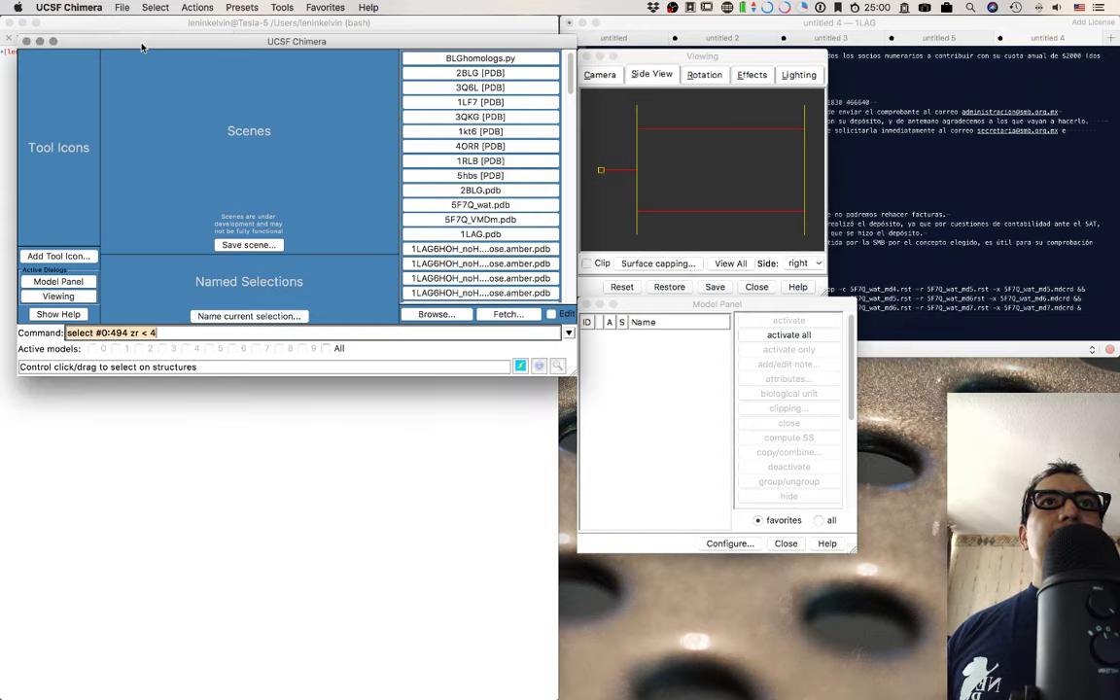
{"action": "key", "text": "ctrl+alt+m"}
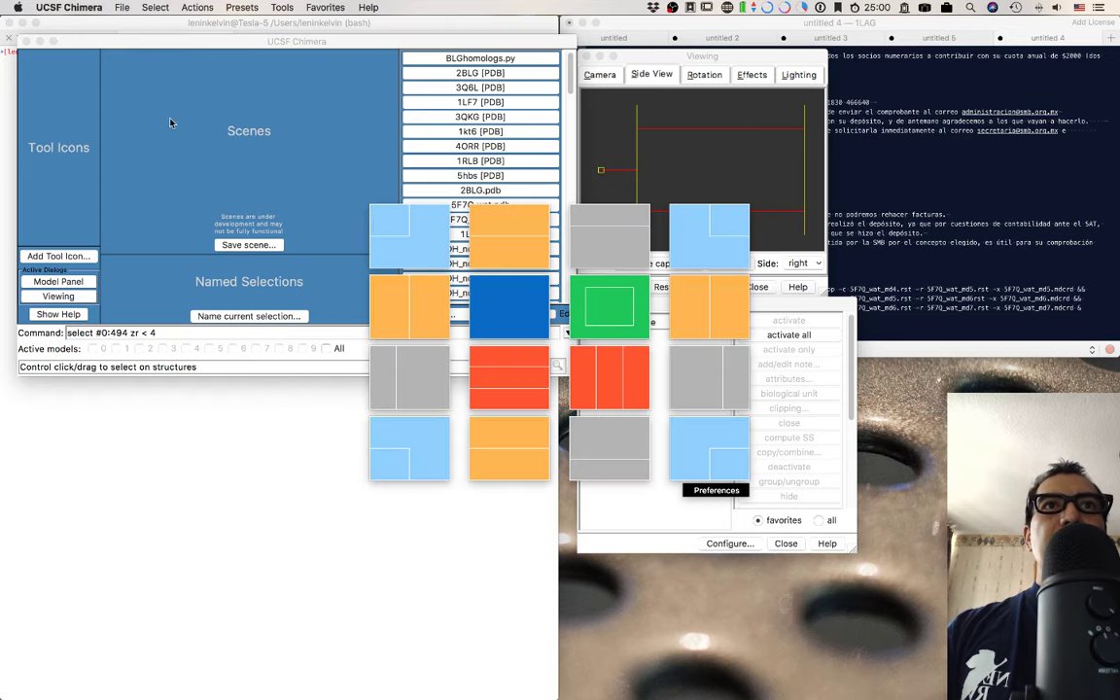
{"action": "left_click", "coordinate": [392, 302]}
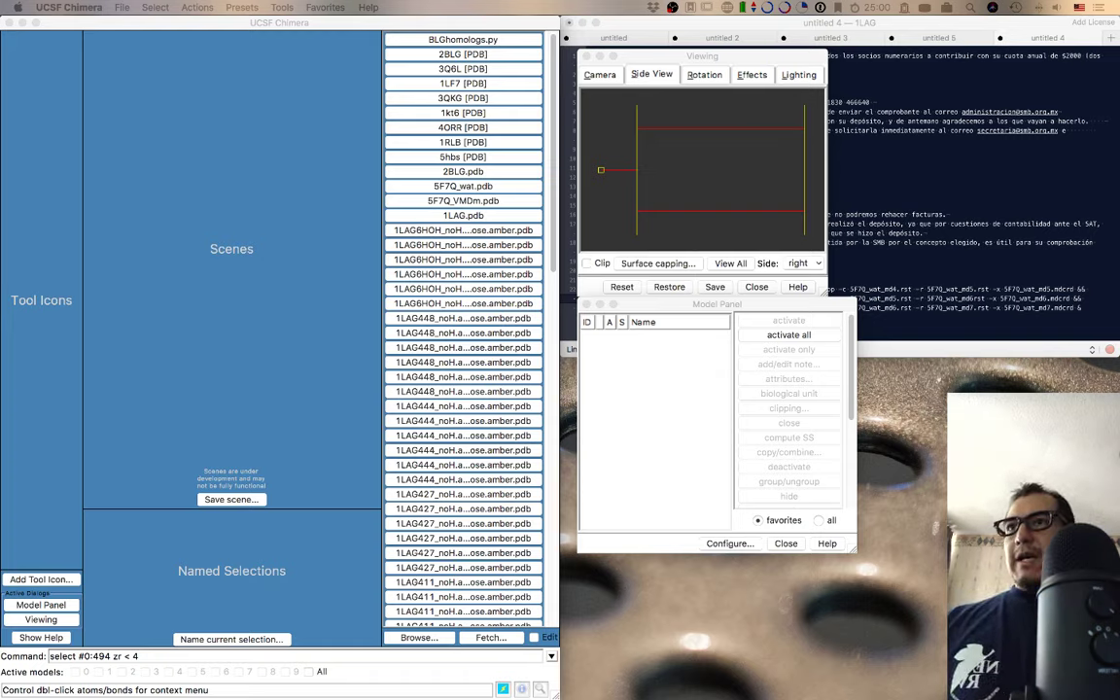
Hide the text editor windows behind Chimera so that only the Chimera windows remain on the desktop.
{"action": "left_click", "coordinate": [194, 269]}
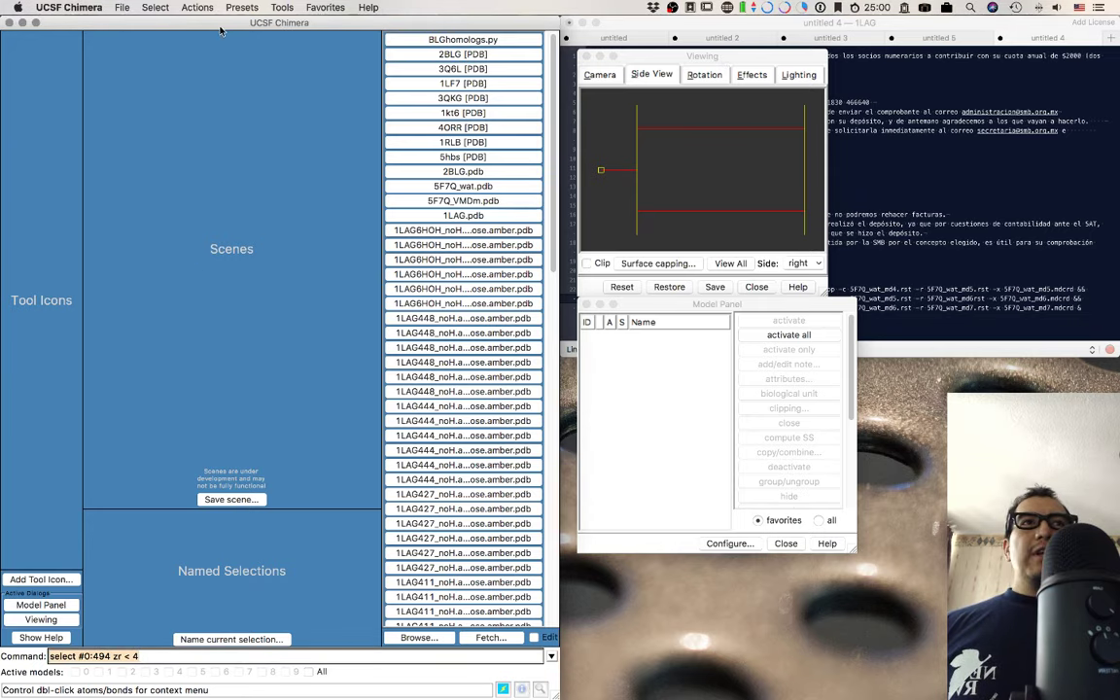
{"action": "left_click", "coordinate": [885, 133]}
{"action": "key", "text": "super+h"}
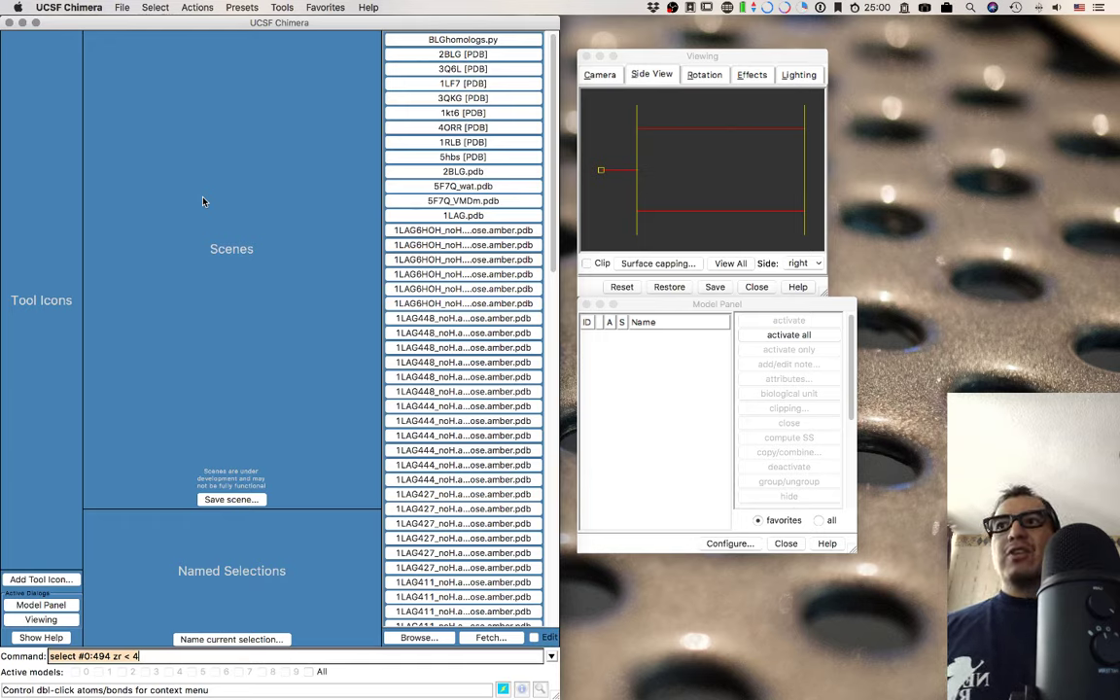
{"action": "key", "text": "Return"}
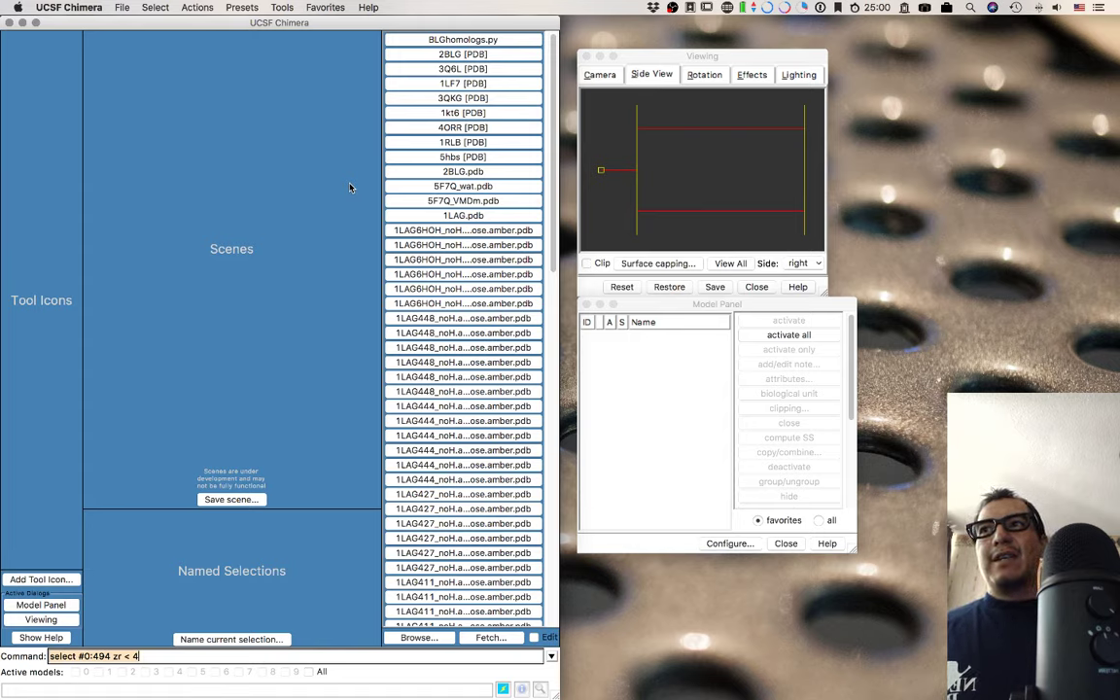
Bring up Chimera's Model Panel and Side View windows.
{"action": "left_click", "coordinate": [737, 307]}
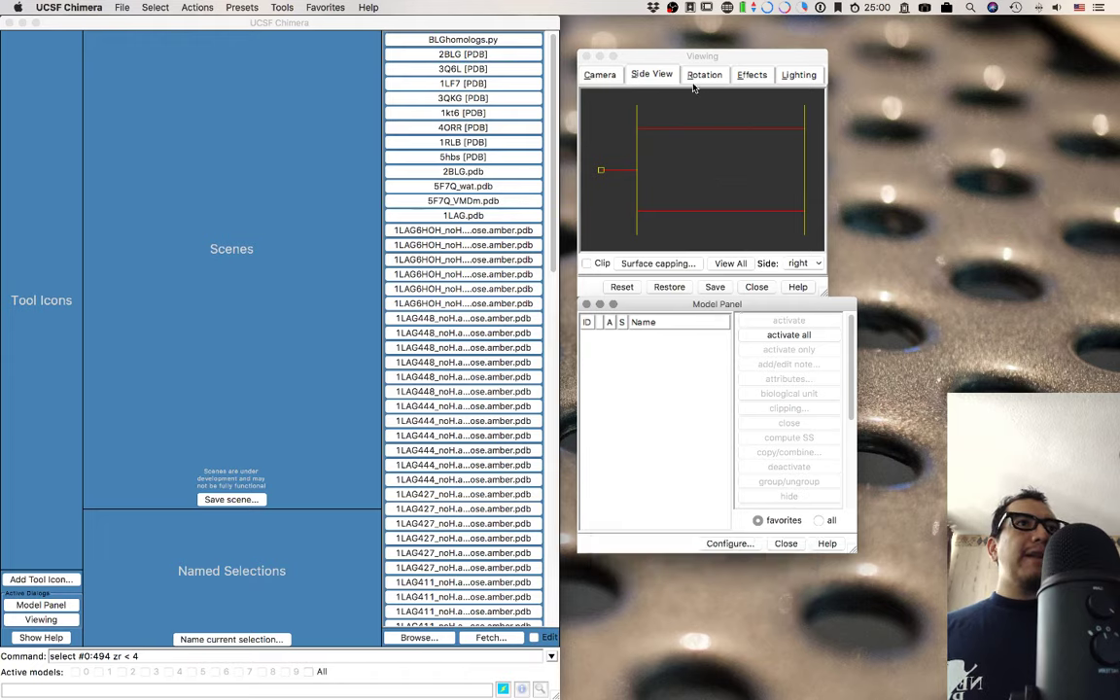
{"action": "left_click", "coordinate": [304, 60]}
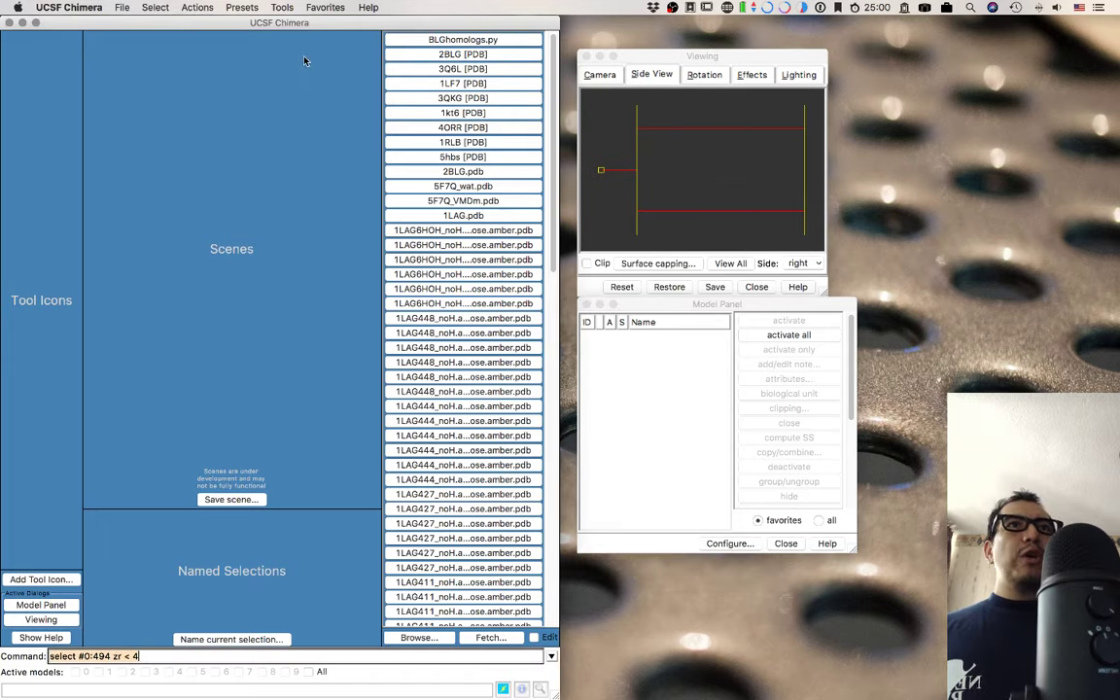
{"action": "left_click", "coordinate": [327, 8]}
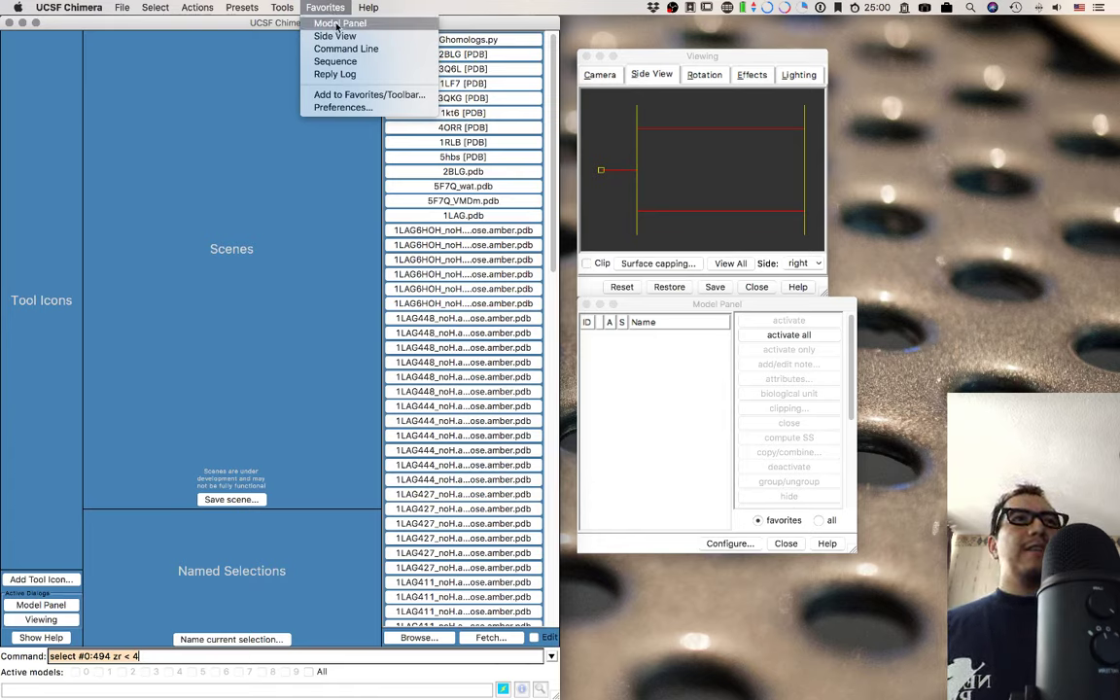
{"action": "left_click", "coordinate": [337, 24]}
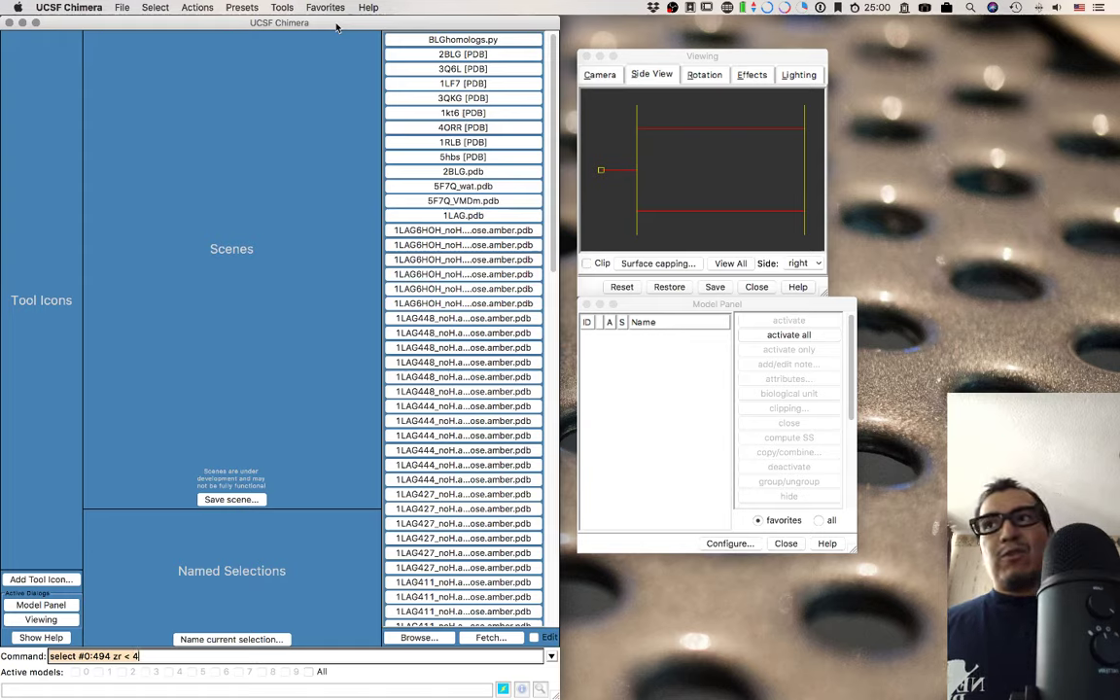
{"action": "left_click", "coordinate": [324, 7]}
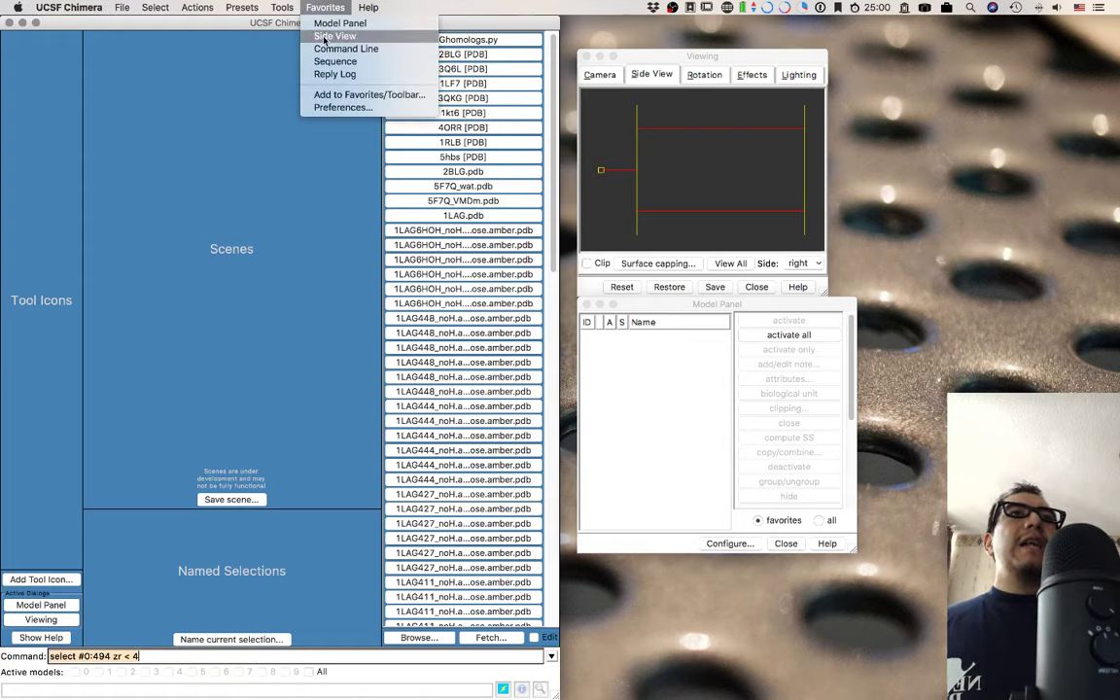
{"action": "left_click", "coordinate": [325, 37]}
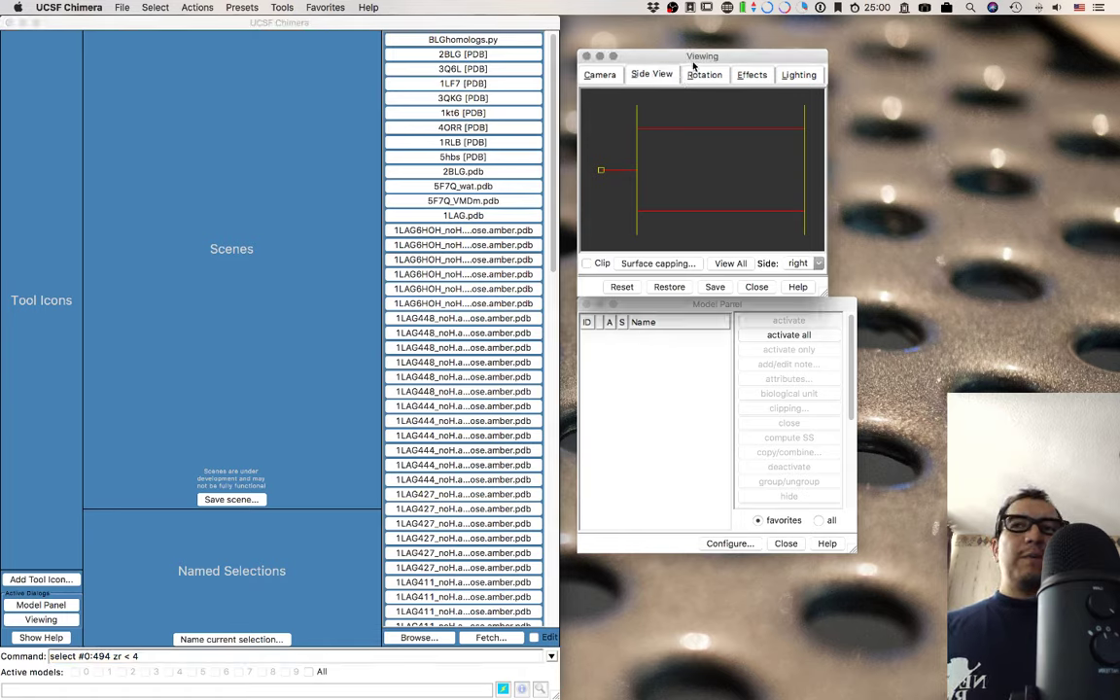
Move the Model Panel to the desktop's upper-right corner and place the Viewing window directly beneath it.
{"action": "left_click_drag", "start_coordinate": [785, 305], "coordinate": [1046, 23]}
{"action": "left_click_drag", "start_coordinate": [803, 55], "coordinate": [1111, 281]}
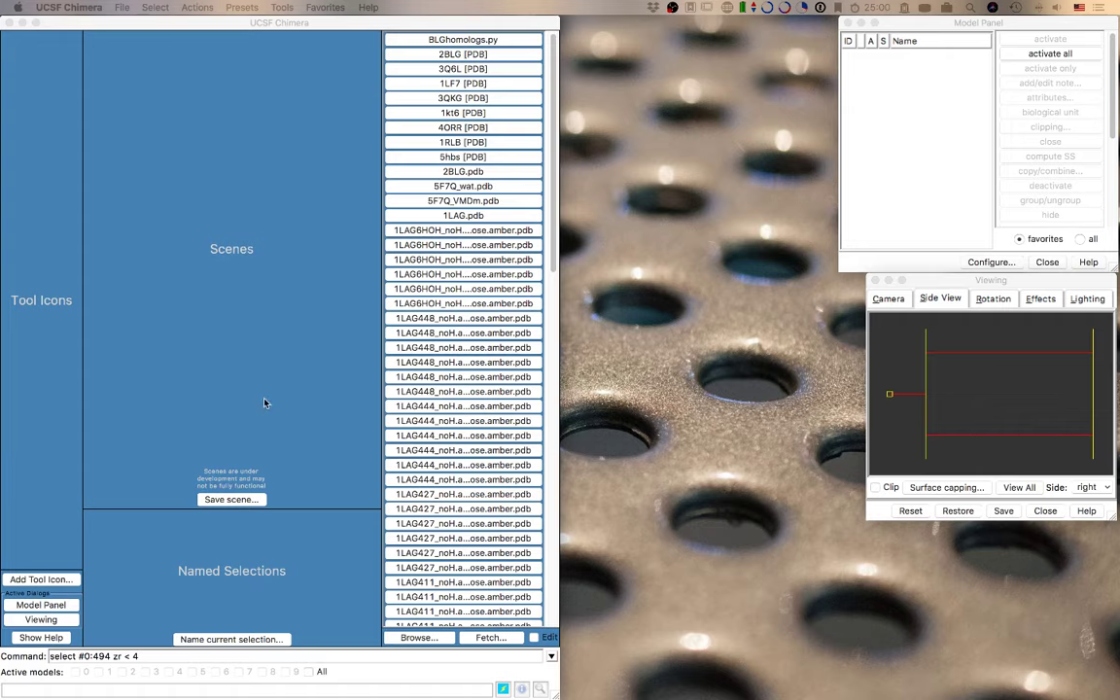
{"action": "left_click", "coordinate": [282, 224]}
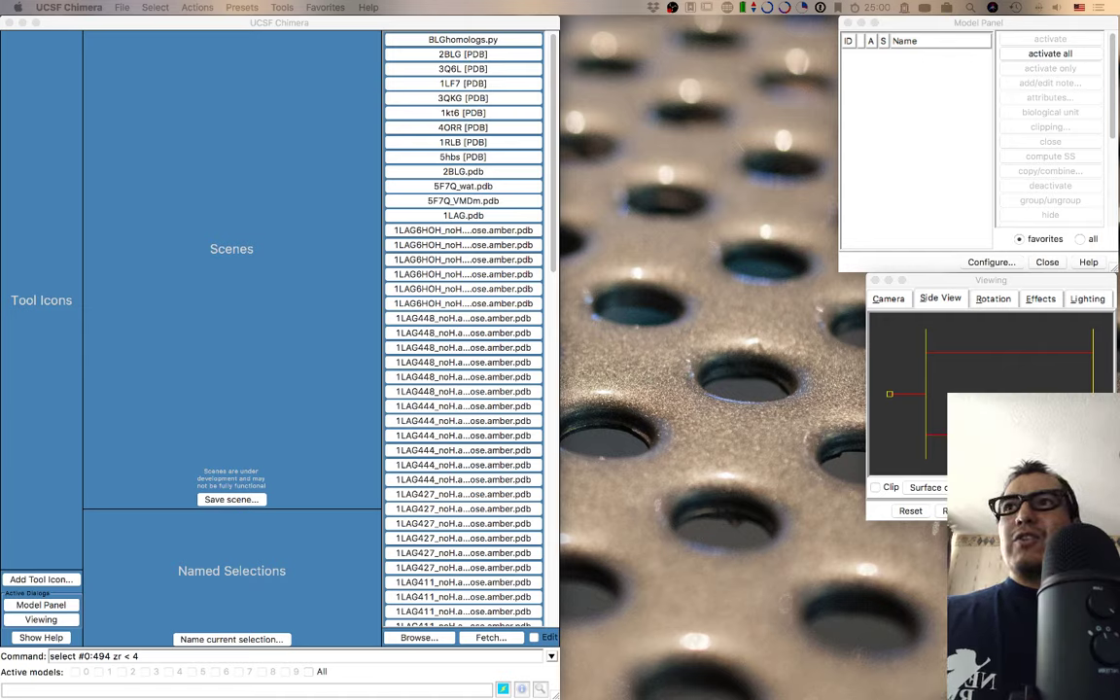
{"action": "left_click", "coordinate": [181, 301]}
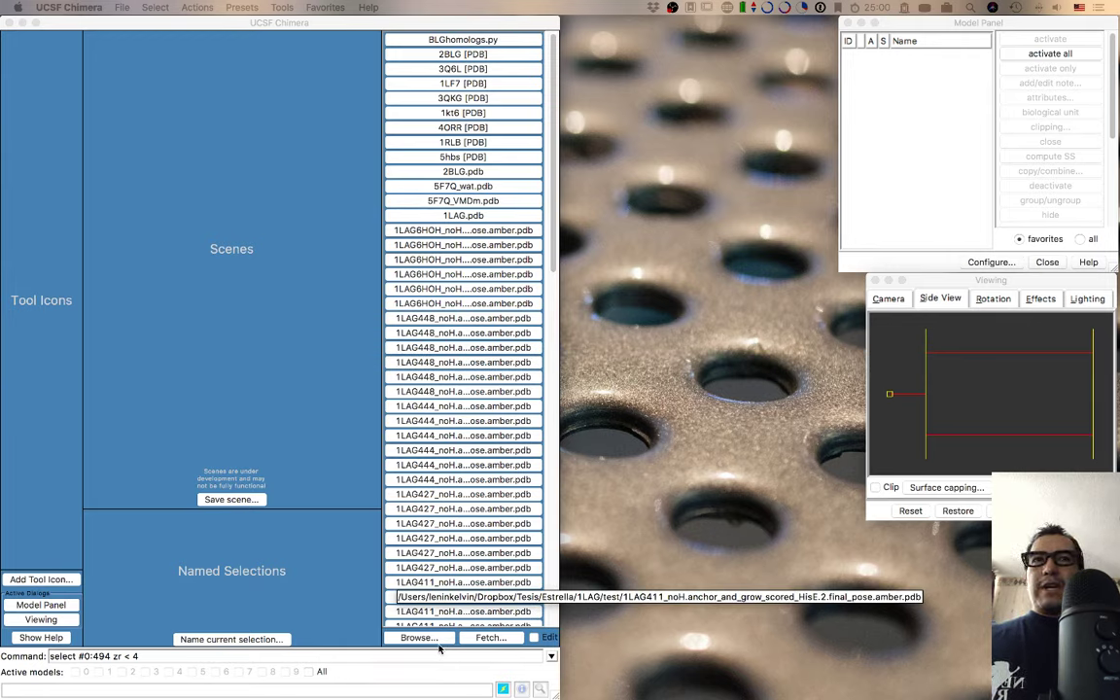
Open the Fetch Structure by ID dialog, place it beside the main window and choose UniProt as the database.
{"action": "left_click", "coordinate": [491, 639]}
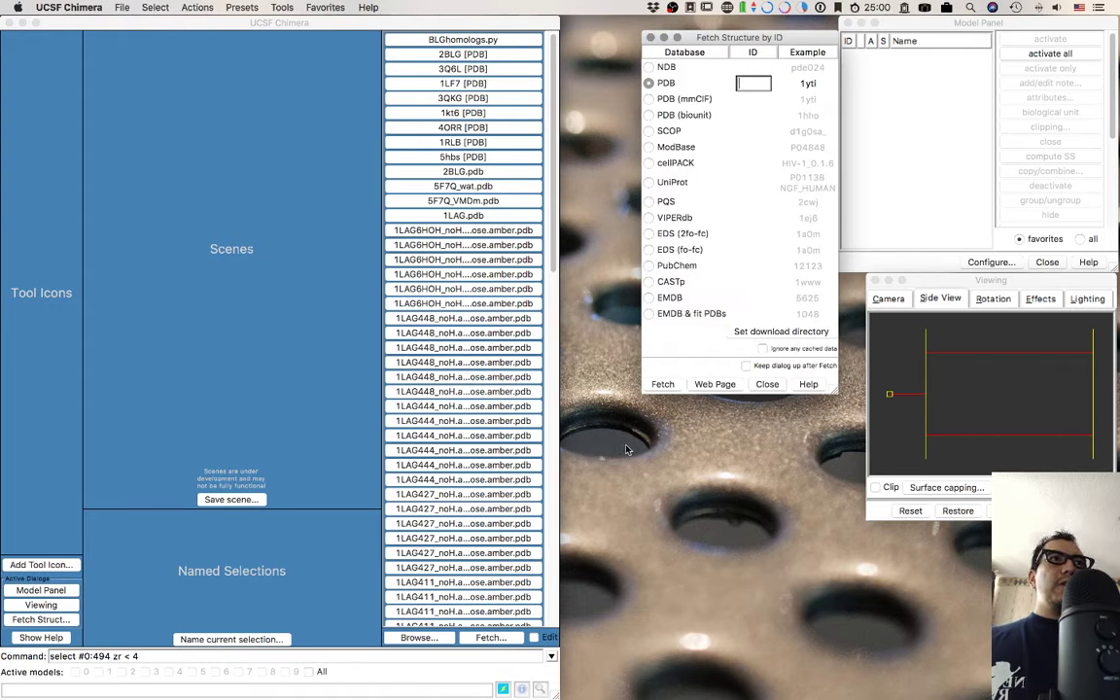
{"action": "left_click_drag", "start_coordinate": [761, 45], "coordinate": [658, 30]}
{"action": "left_click", "coordinate": [661, 68]}
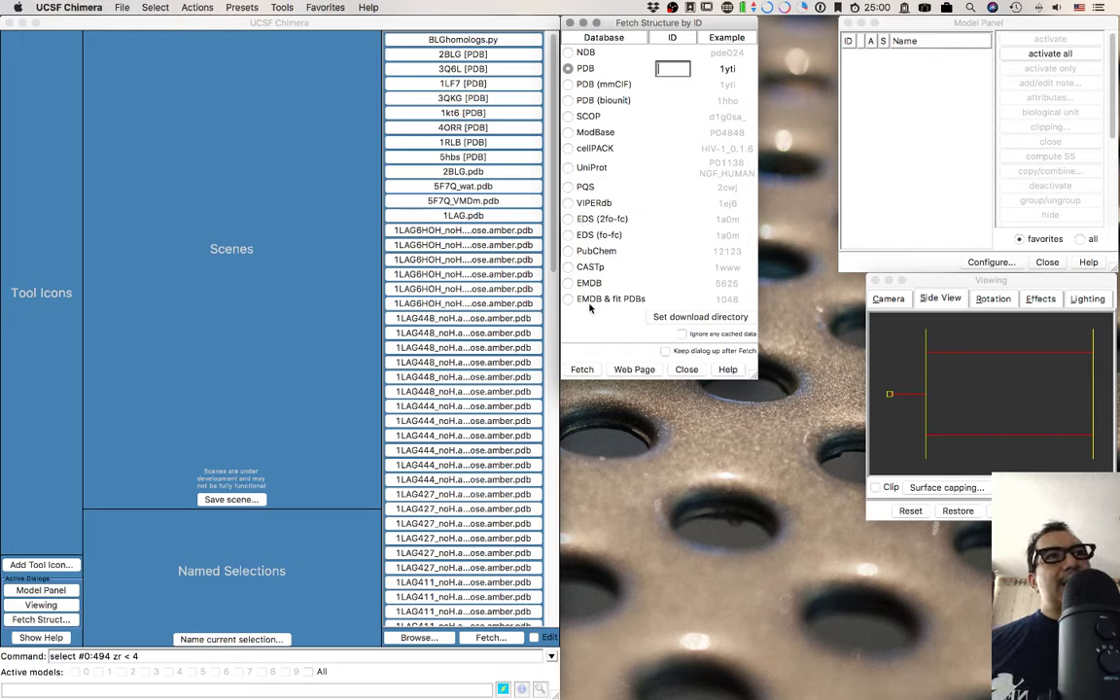
{"action": "left_click", "coordinate": [584, 253]}
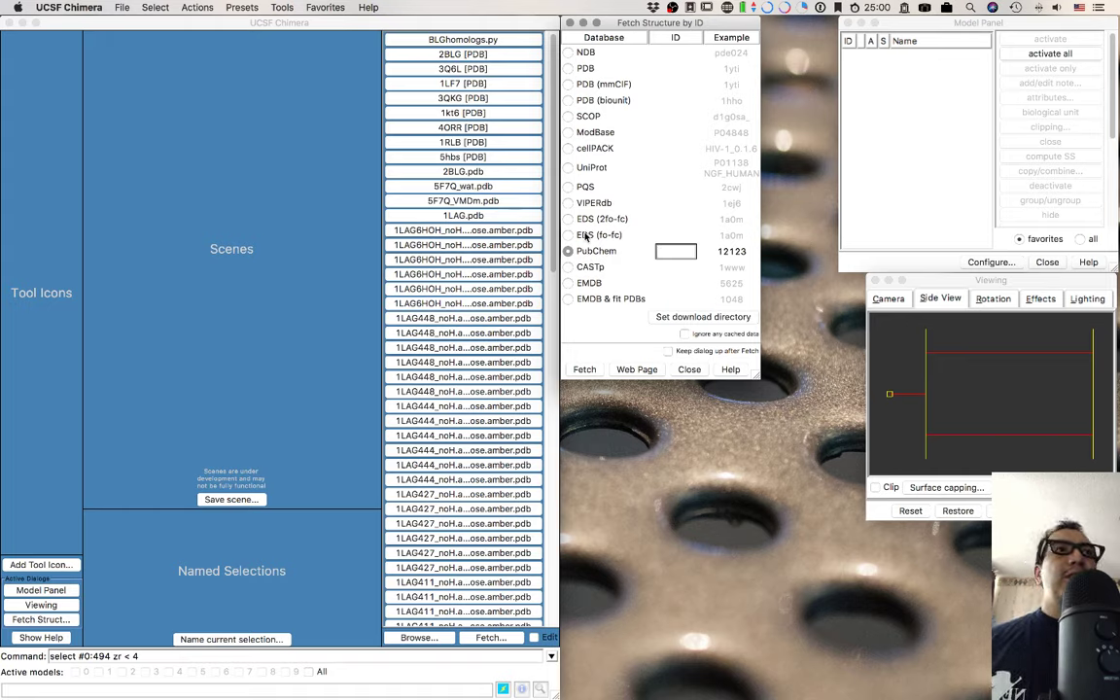
{"action": "left_click", "coordinate": [581, 167]}
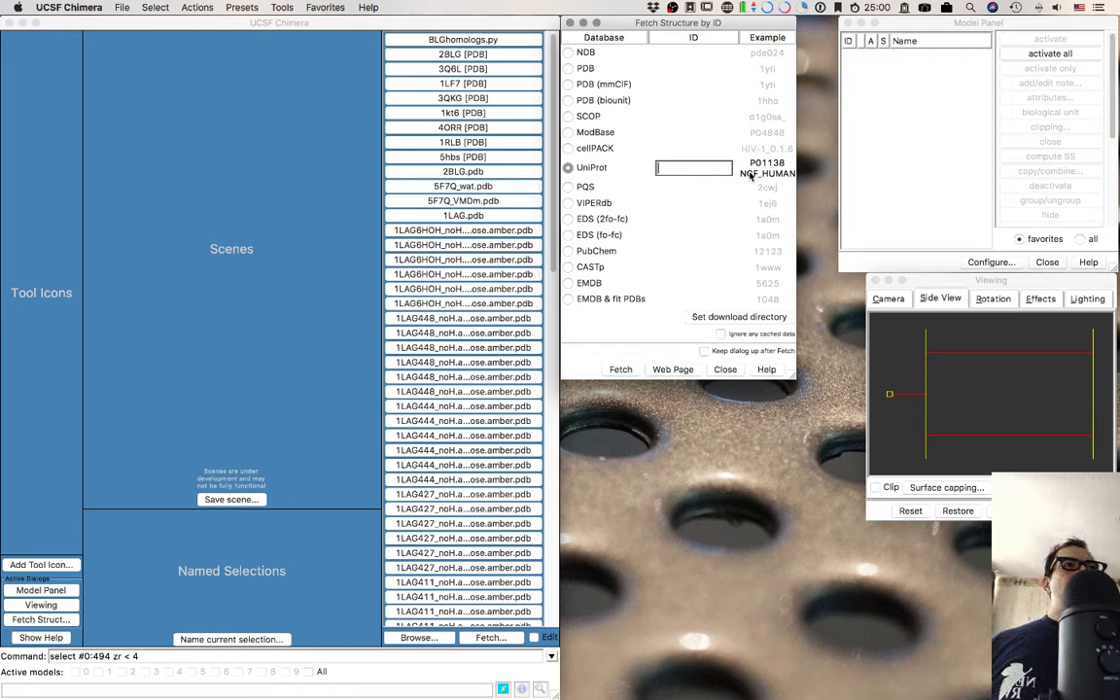
Switch to Chrome and copy the entry name HBE_HUMAN of hemoglobin subunit epsilon from the UniProt results.
{"action": "mouse_move", "coordinate": [507, 692]}
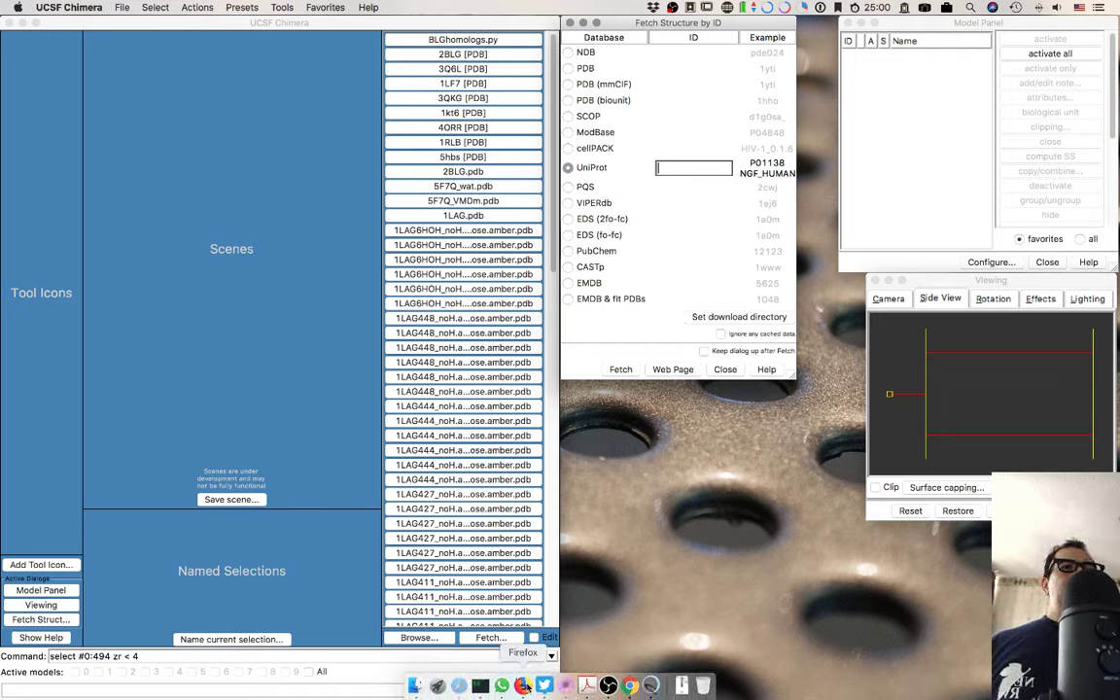
{"action": "left_click", "coordinate": [630, 687]}
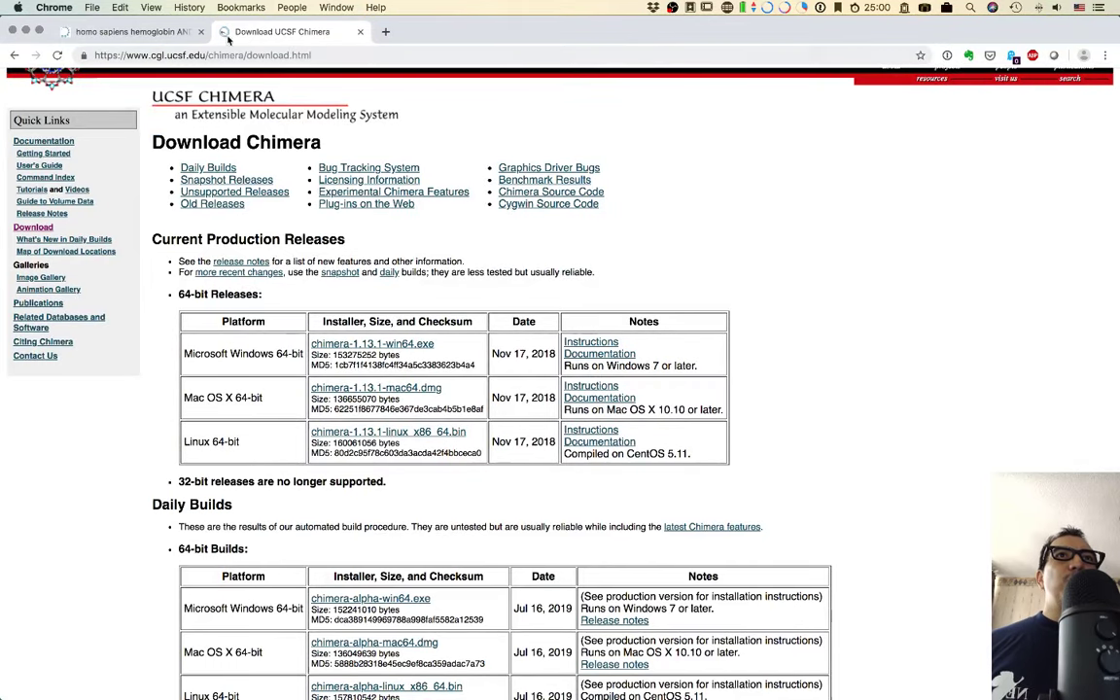
{"action": "left_click", "coordinate": [131, 31]}
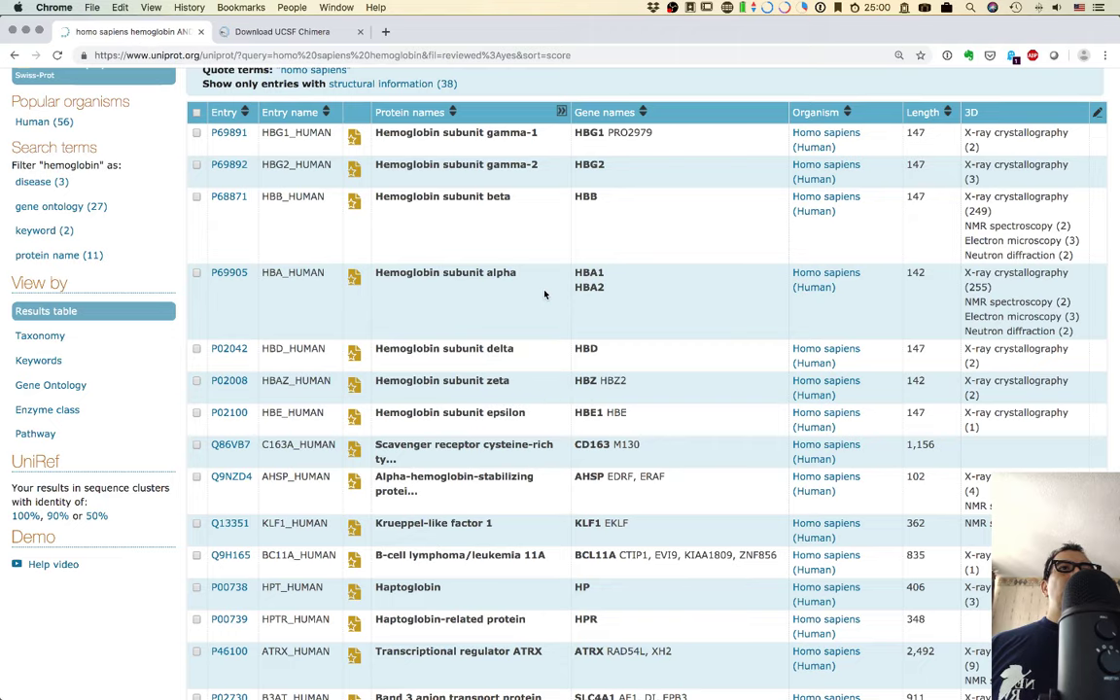
{"action": "key", "text": "ctrl+Left"}
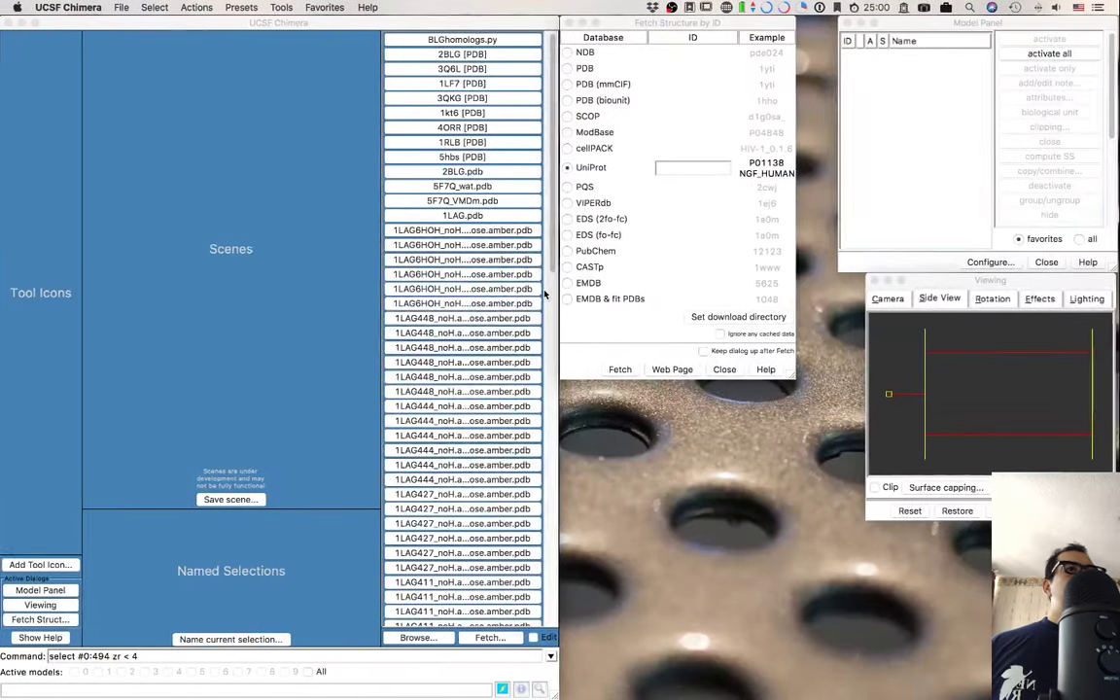
{"action": "key", "text": "ctrl+Right"}
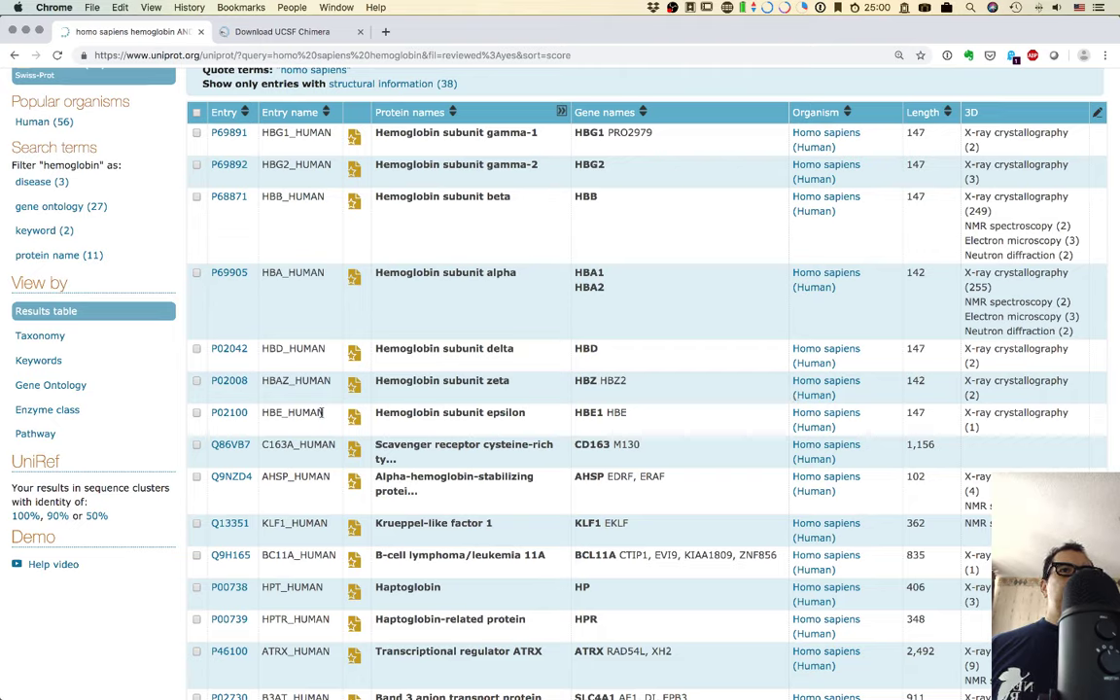
{"action": "left_click_drag", "start_coordinate": [325, 413], "coordinate": [262, 413]}
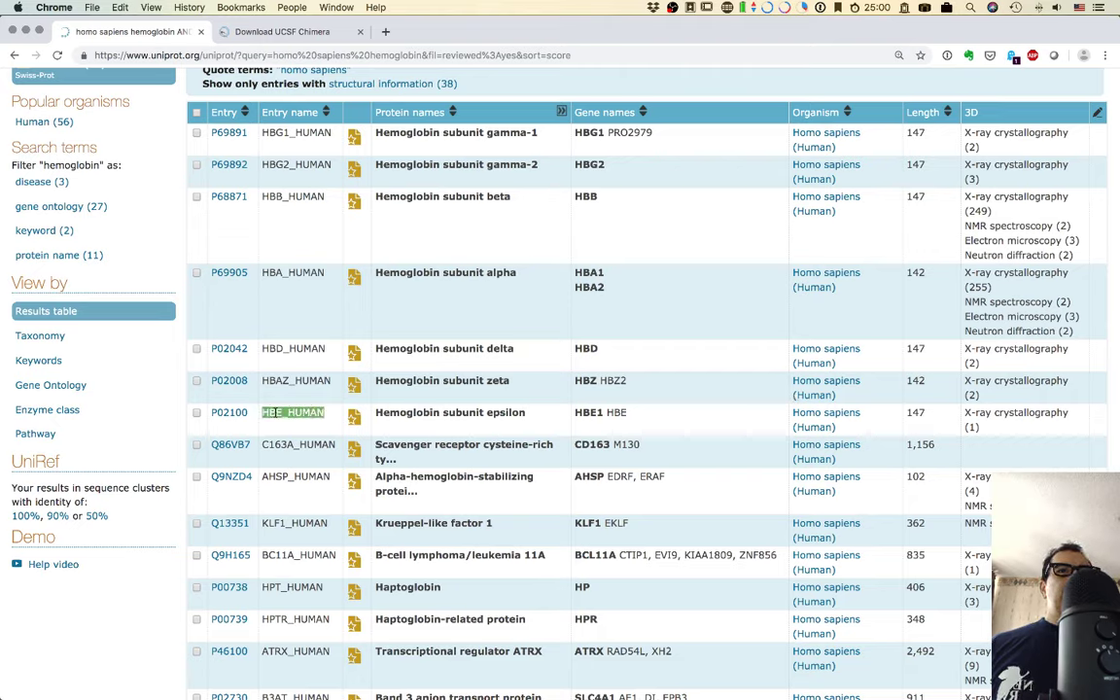
{"action": "right_click", "coordinate": [275, 413]}
{"action": "left_click", "coordinate": [296, 449]}
Back in Chimera, fetch the UniProt entry HBE_HUMAN with the dialog set to stay up after the fetch.
{"action": "key", "text": "super+Tab"}
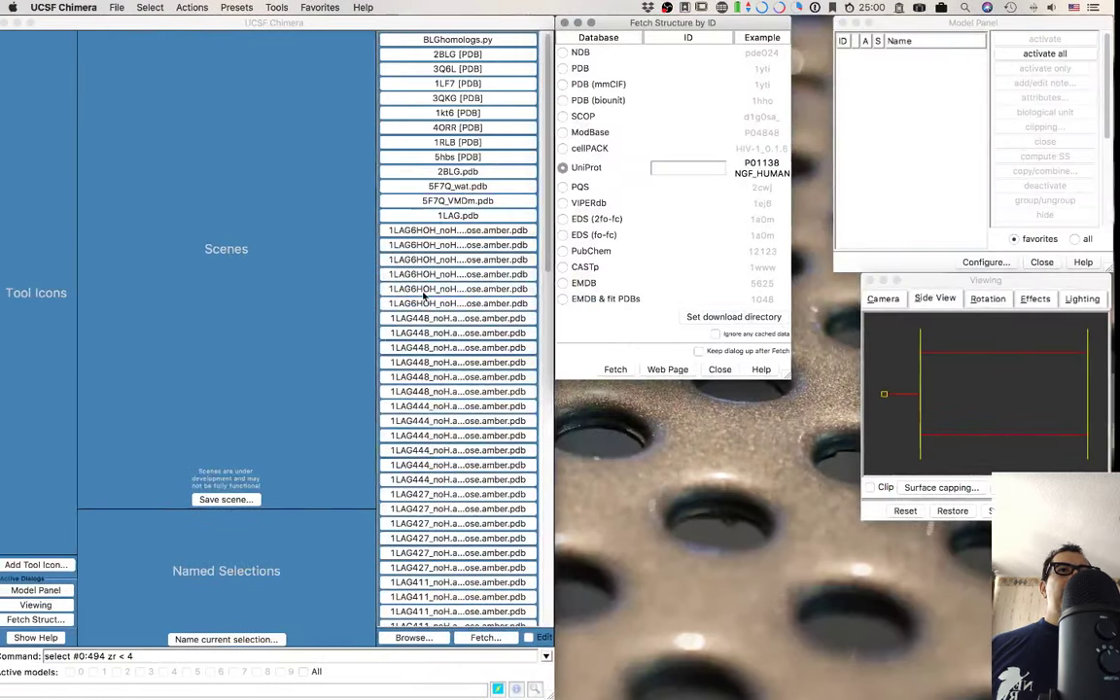
{"action": "left_click", "coordinate": [675, 166]}
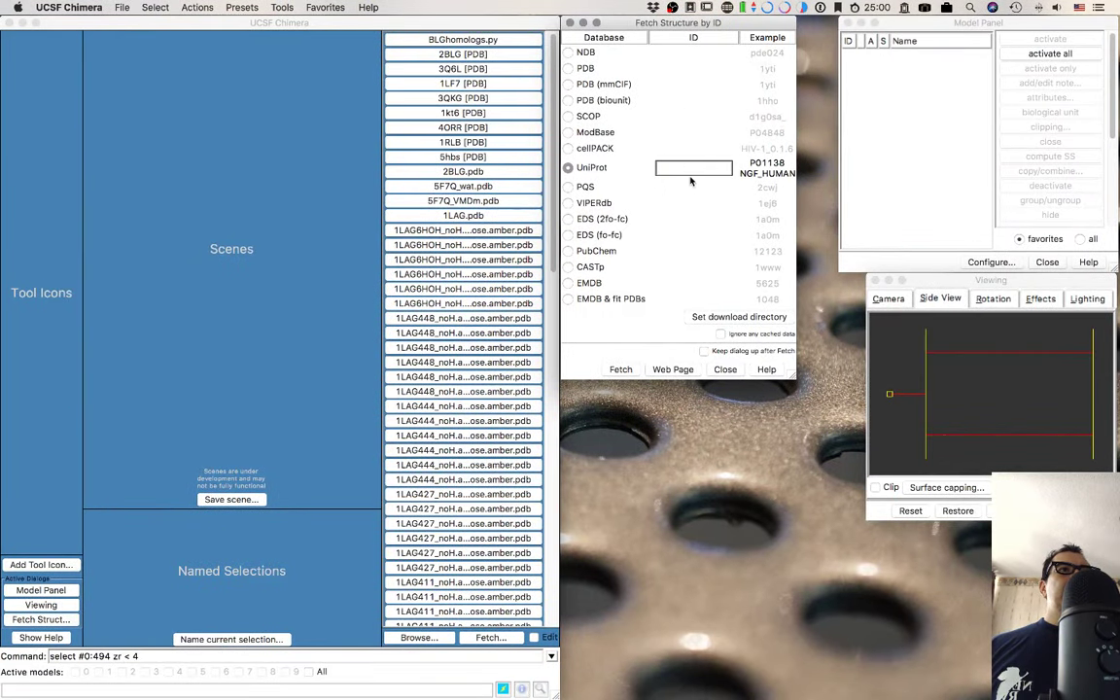
{"action": "key", "text": "super+v"}
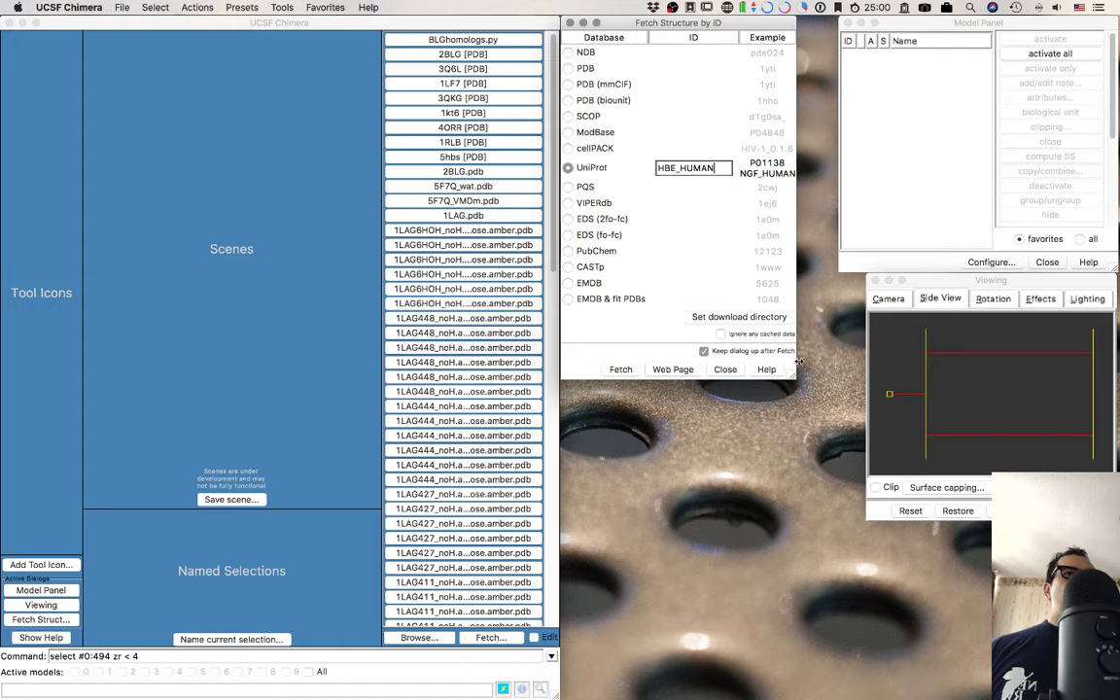
{"action": "left_click", "coordinate": [620, 372]}
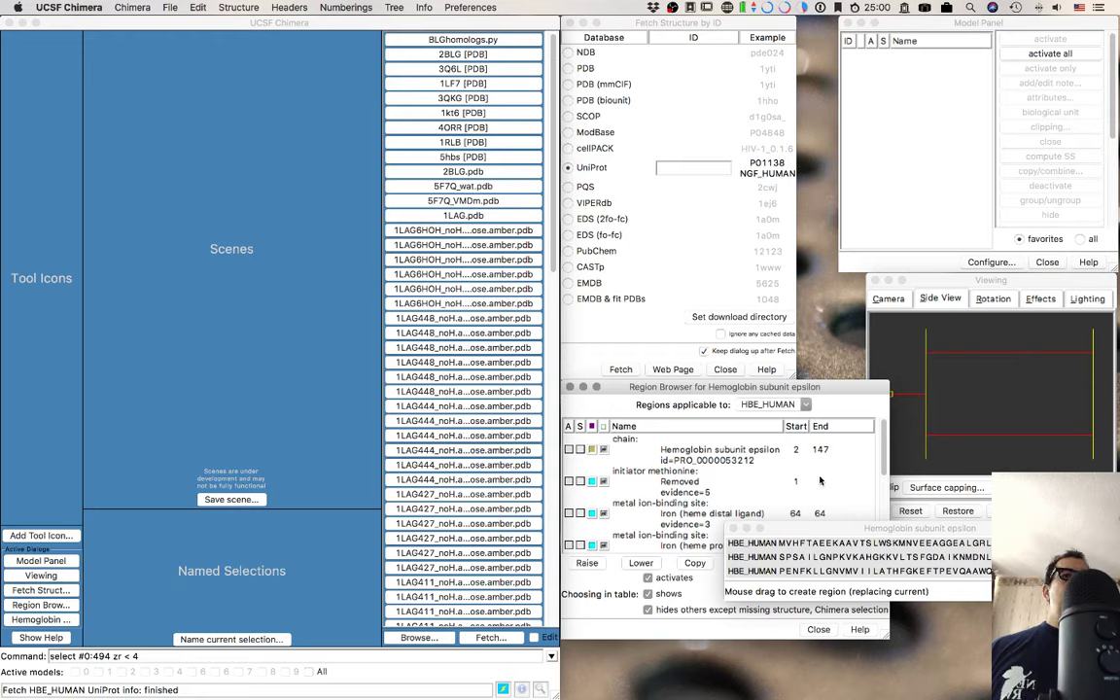
Move the hemoglobin sequence window to the middle of the desktop, place the Region Browser directly beneath it and make the browser taller.
{"action": "left_click_drag", "start_coordinate": [817, 530], "coordinate": [485, 249]}
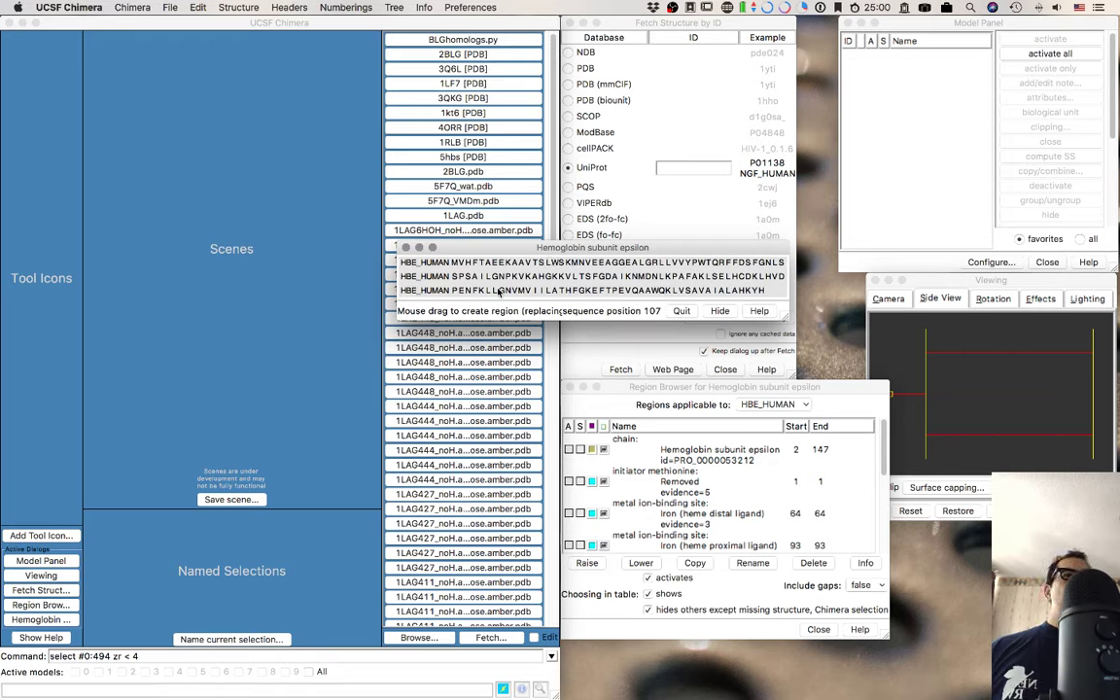
{"action": "left_click_drag", "start_coordinate": [682, 389], "coordinate": [547, 333]}
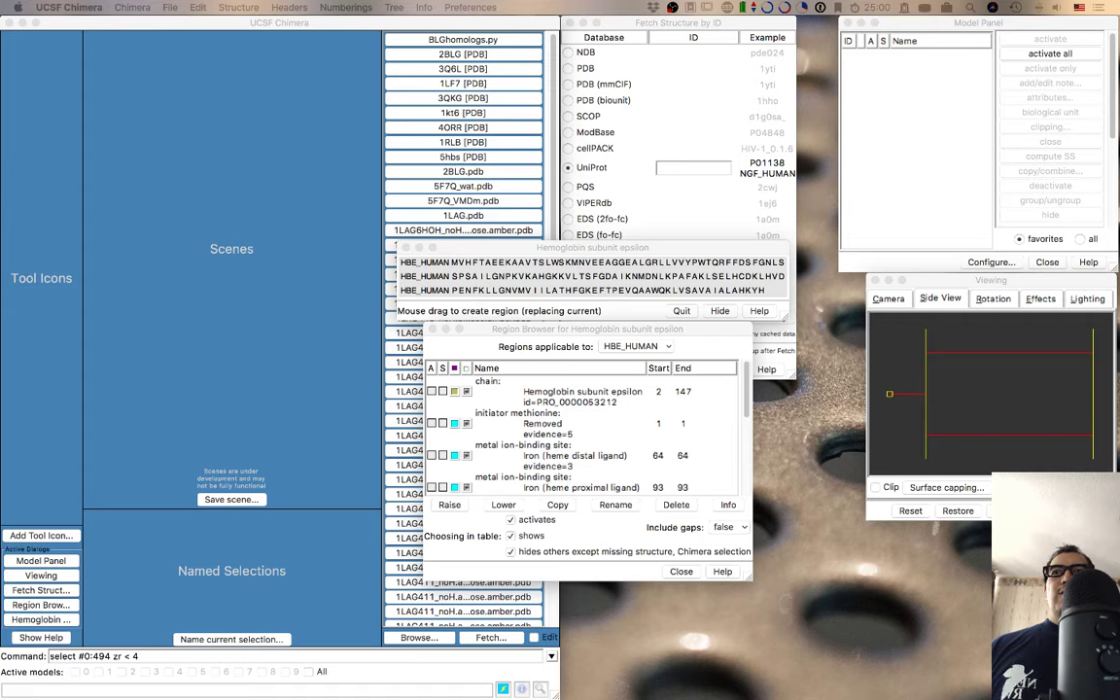
{"action": "mouse_move", "coordinate": [501, 686]}
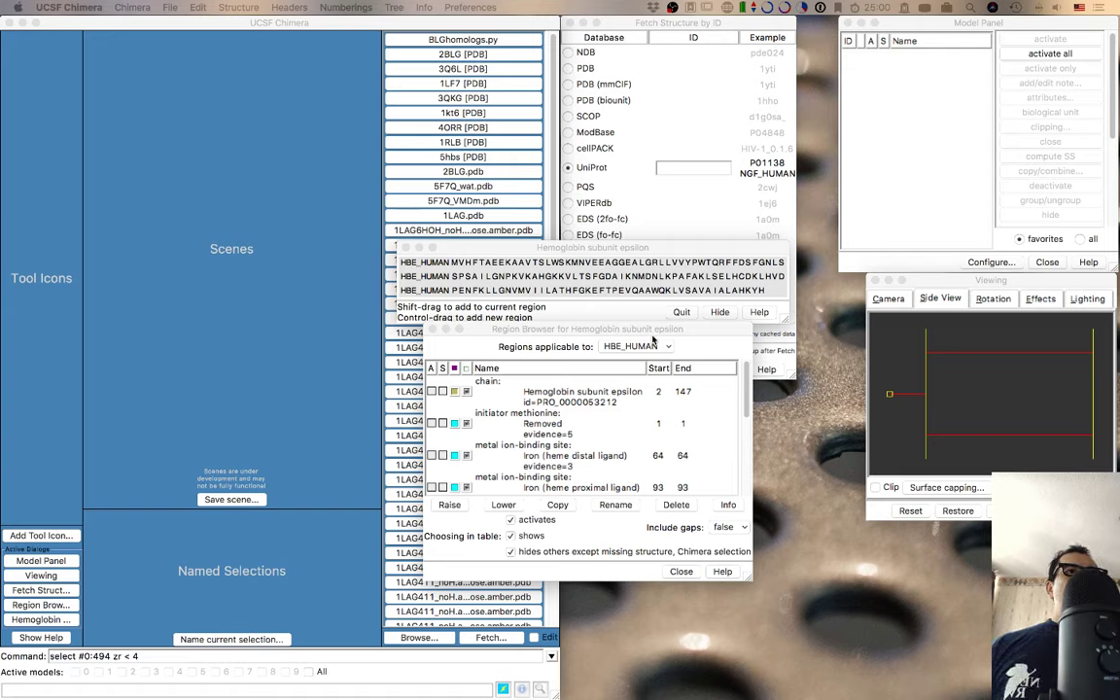
{"action": "left_click", "coordinate": [630, 346]}
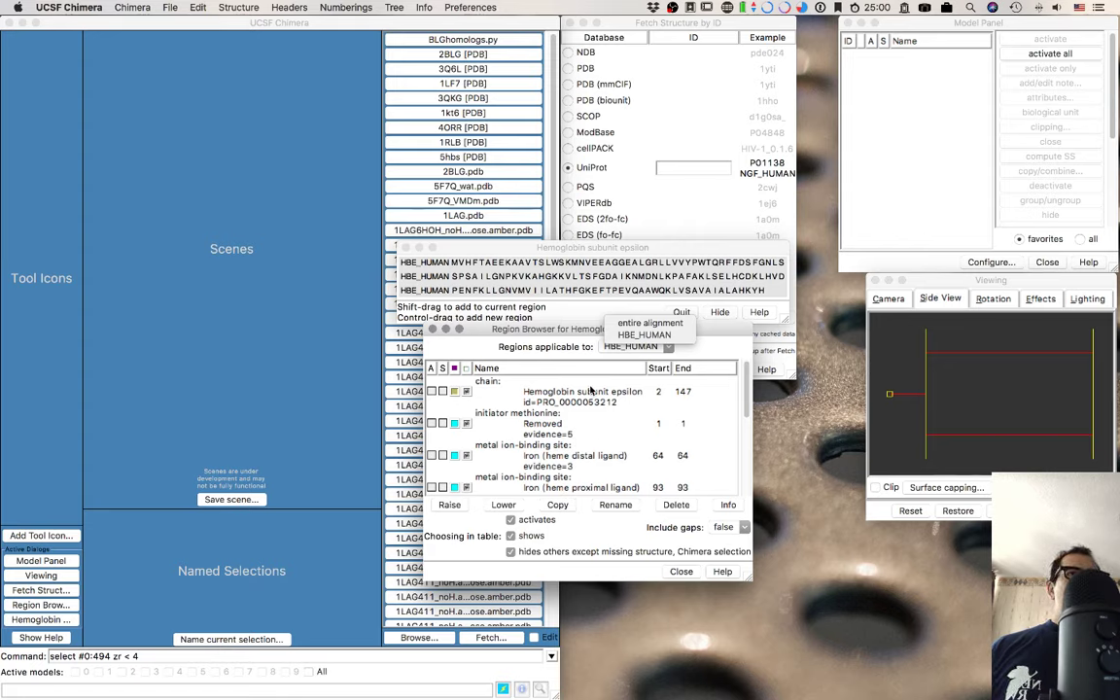
{"action": "left_click", "coordinate": [759, 594]}
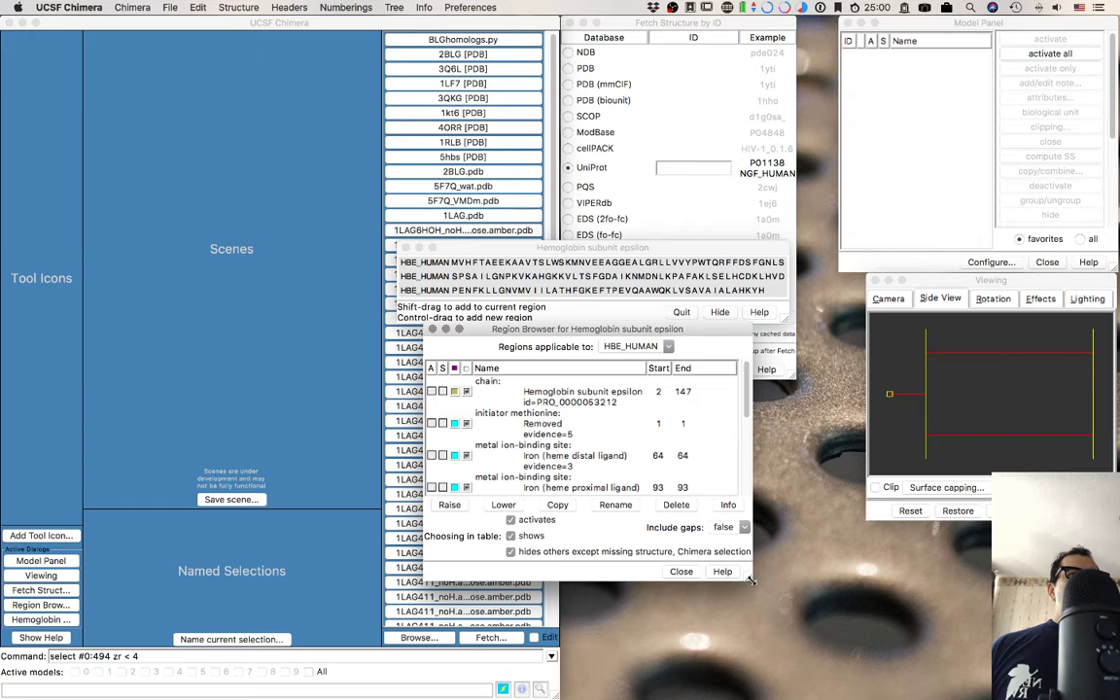
{"action": "left_click_drag", "start_coordinate": [750, 580], "coordinate": [771, 619]}
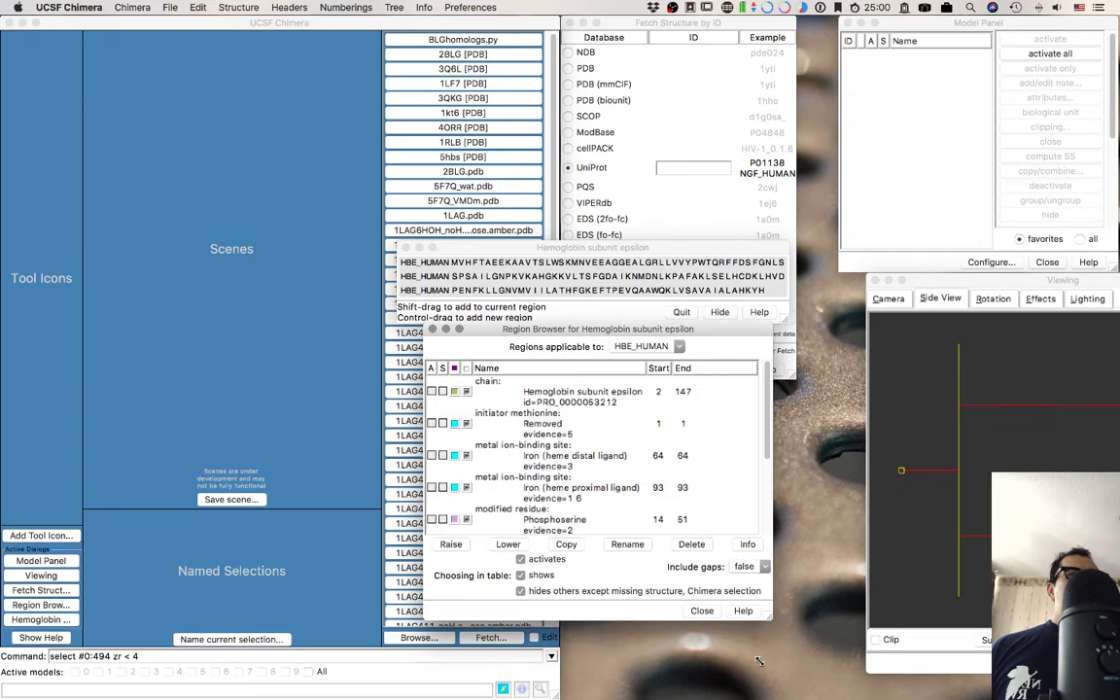
{"action": "left_click_drag", "start_coordinate": [760, 661], "coordinate": [768, 675]}
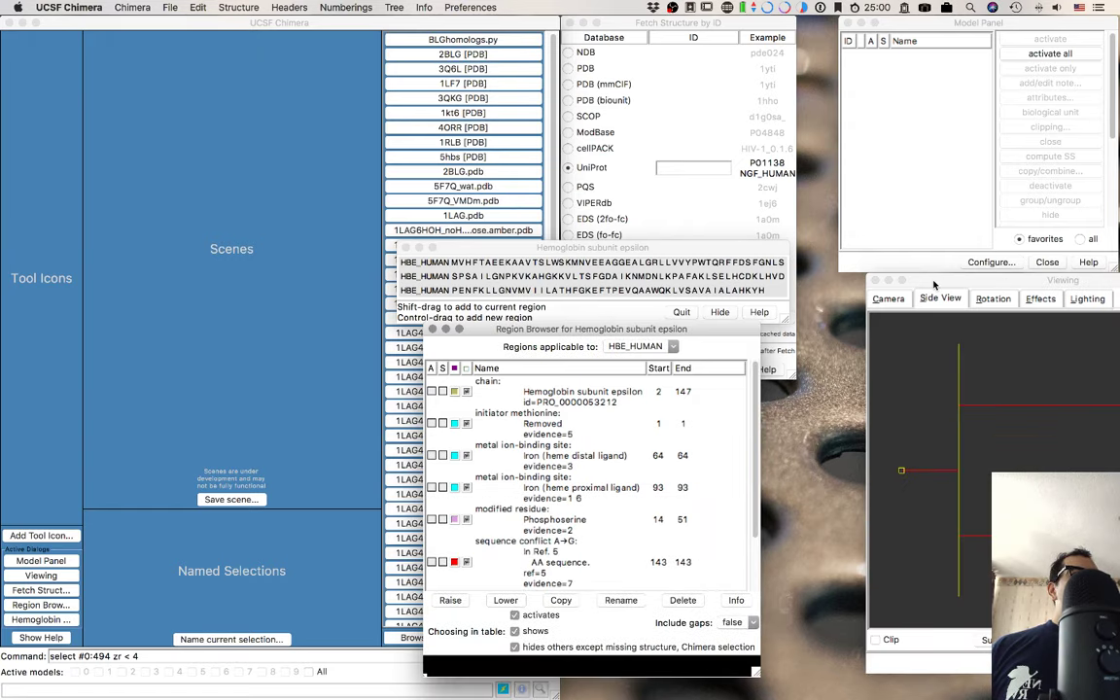
Shrink the Viewing window and place it back beneath the Model Panel, clear of the Region Browser.
{"action": "left_click_drag", "start_coordinate": [934, 280], "coordinate": [750, 265]}
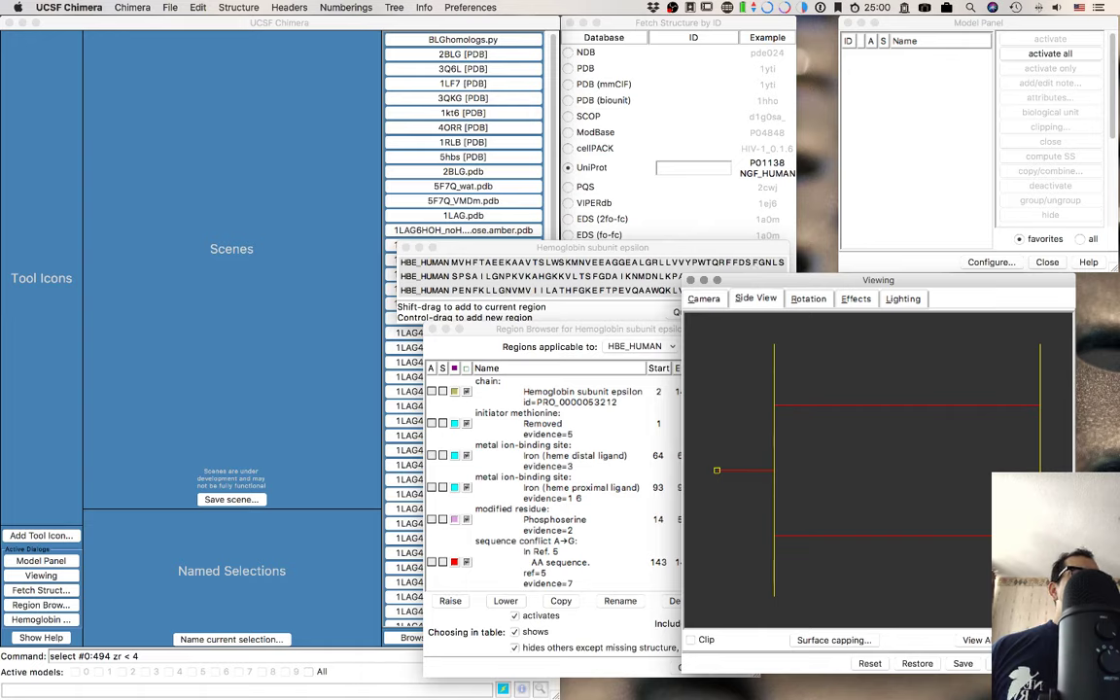
{"action": "left_click_drag", "start_coordinate": [1075, 675], "coordinate": [965, 503]}
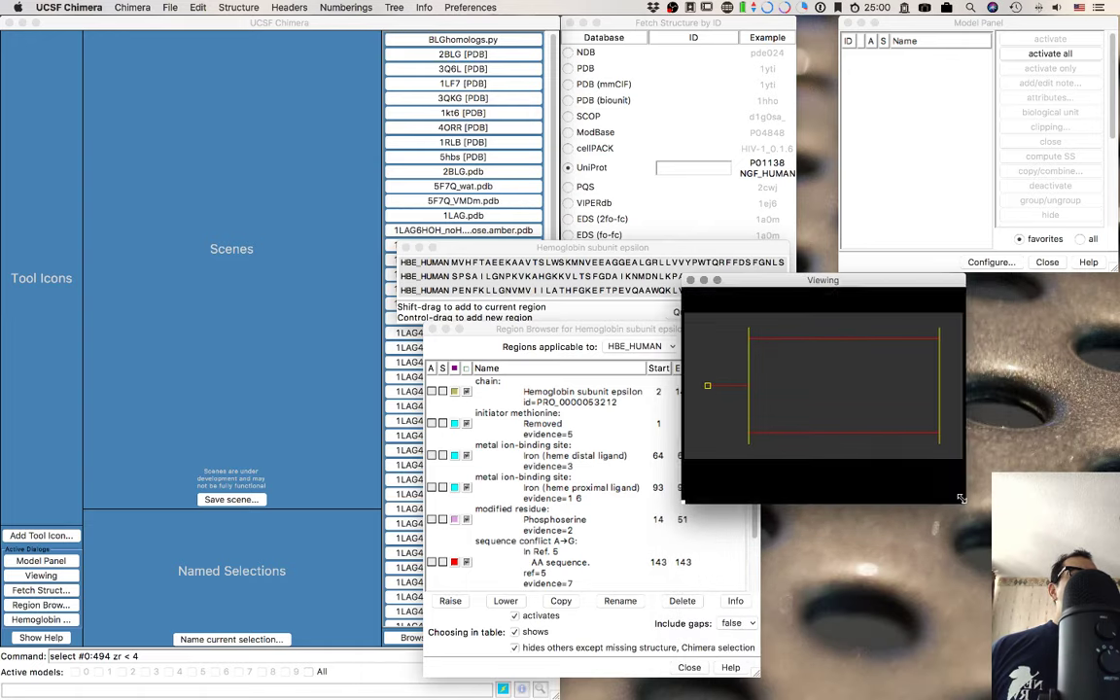
{"action": "left_click_drag", "start_coordinate": [916, 280], "coordinate": [1068, 280]}
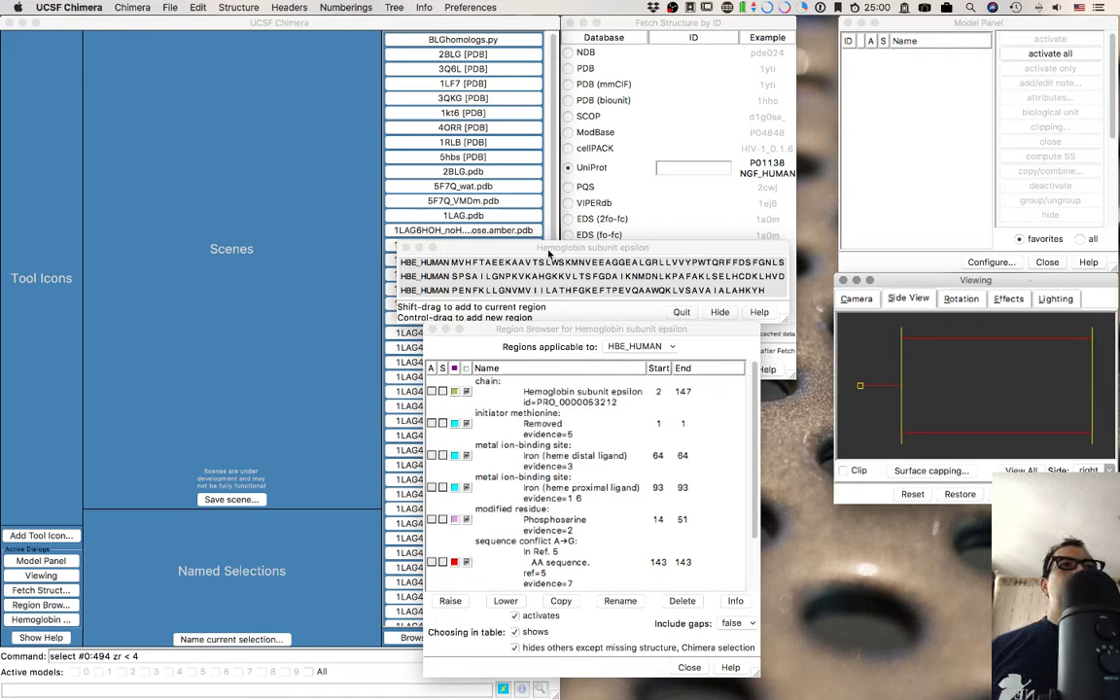
Highlight the UniProt helices, strands, turns, sequence conflict and phosphoserine regions one after another on the HBE_HUMAN sequence.
{"action": "left_click", "coordinate": [589, 264]}
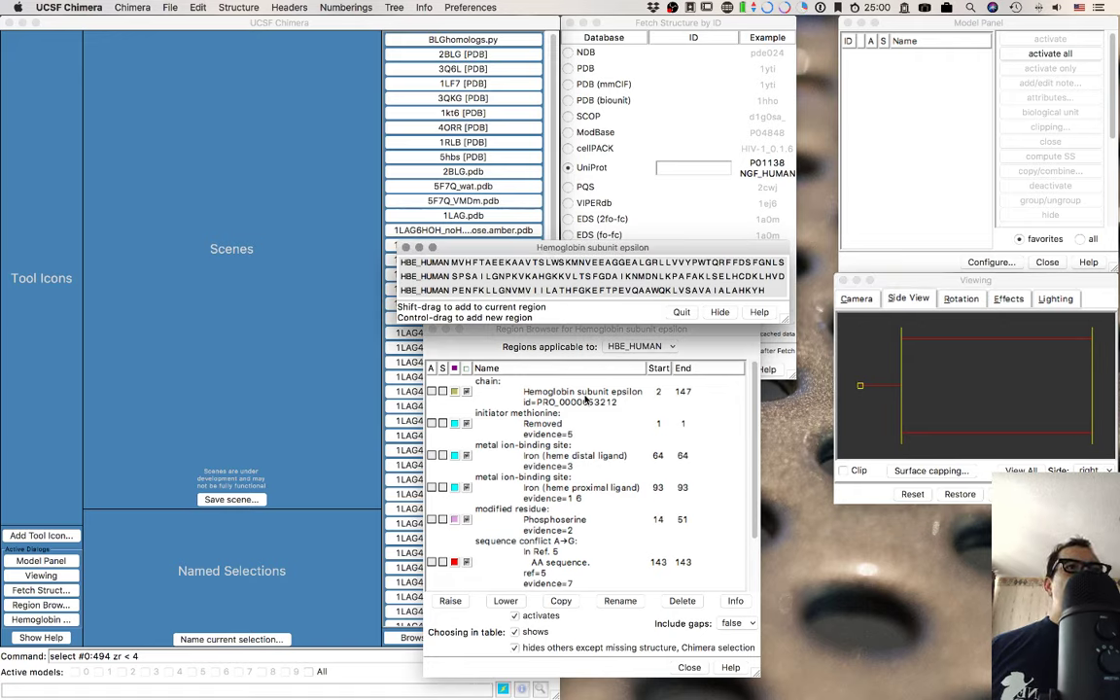
{"action": "scroll", "coordinate": [587, 536], "scroll_direction": "down", "scroll_amount": 3}
{"action": "left_click", "coordinate": [513, 541]}
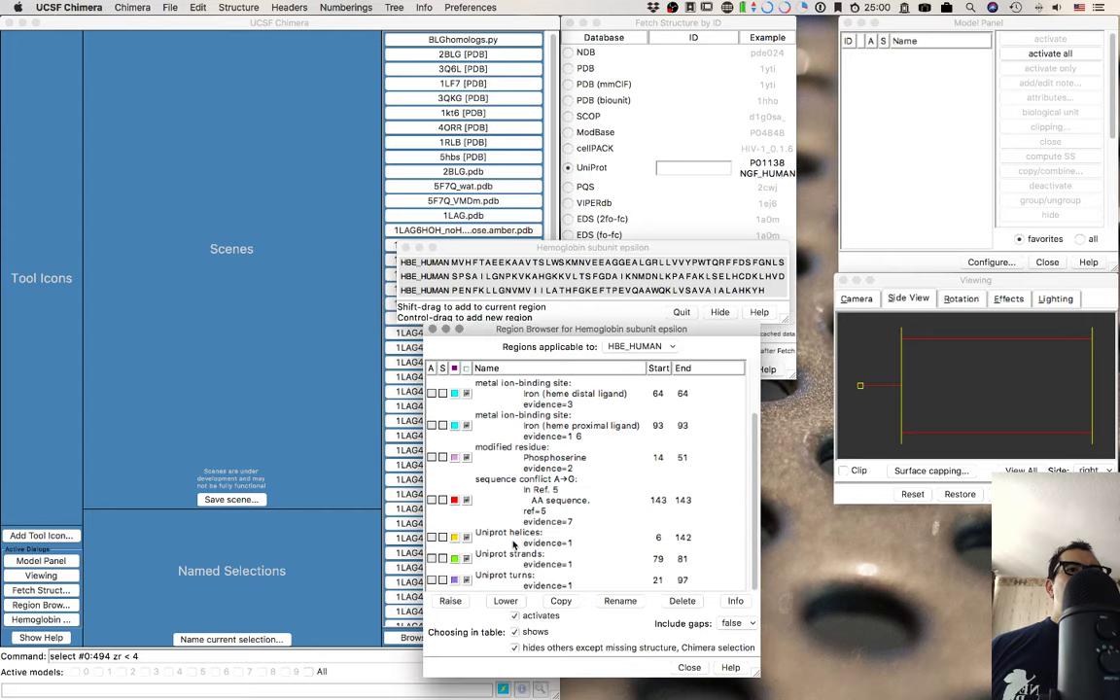
{"action": "left_click", "coordinate": [519, 554]}
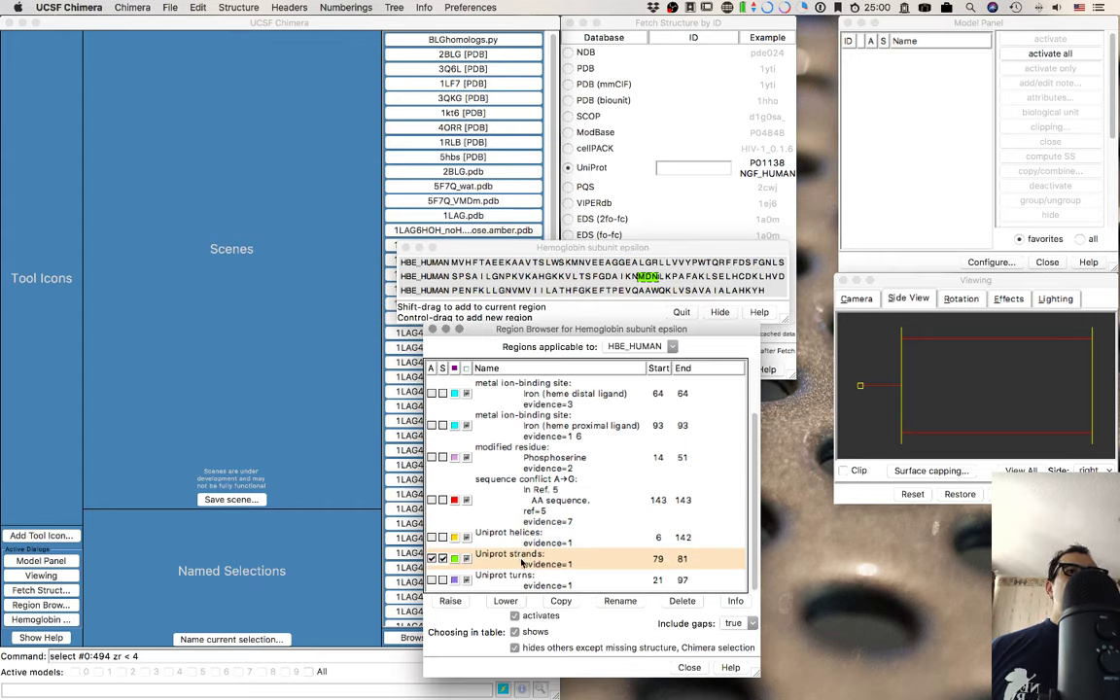
{"action": "left_click", "coordinate": [525, 576]}
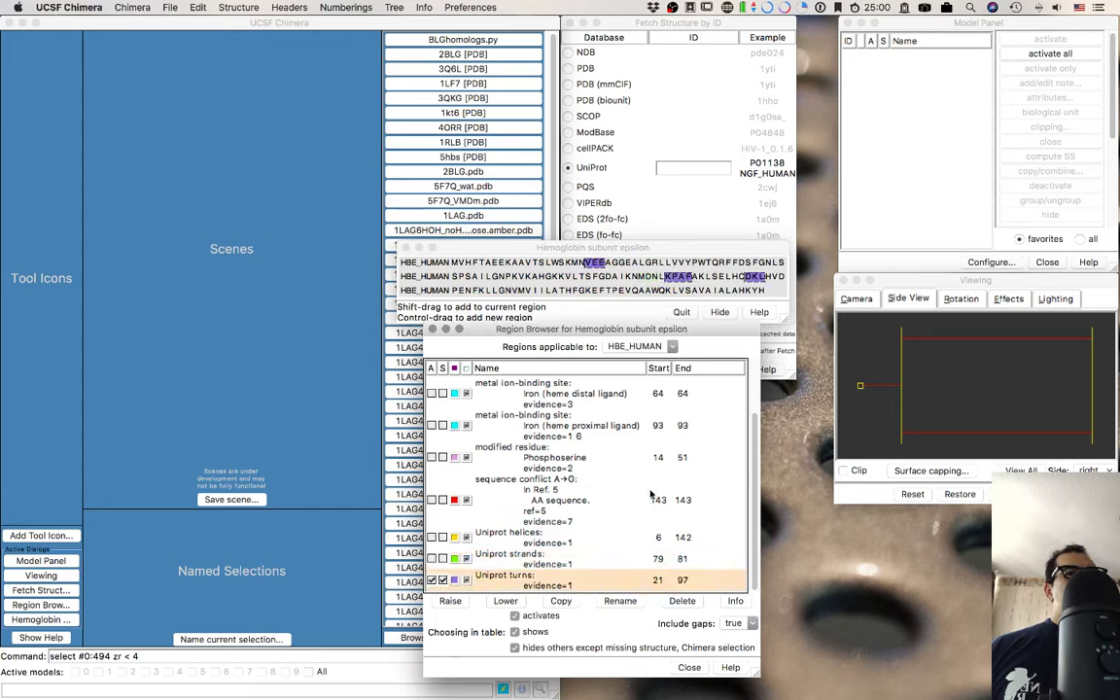
{"action": "left_click", "coordinate": [550, 512]}
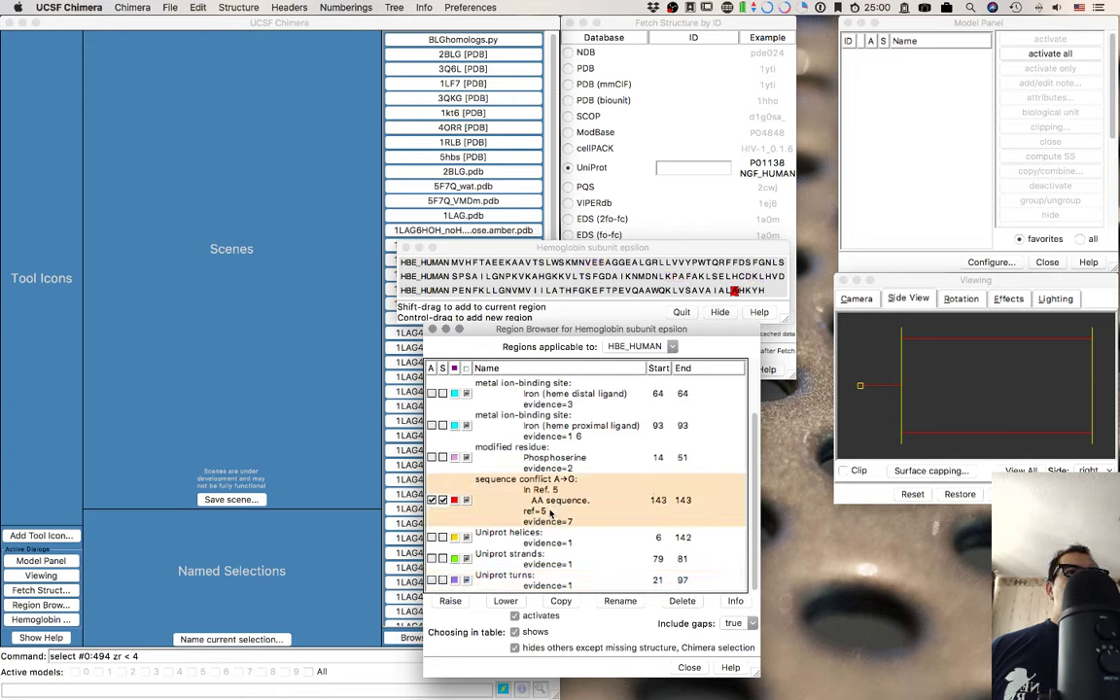
{"action": "left_click", "coordinate": [571, 471]}
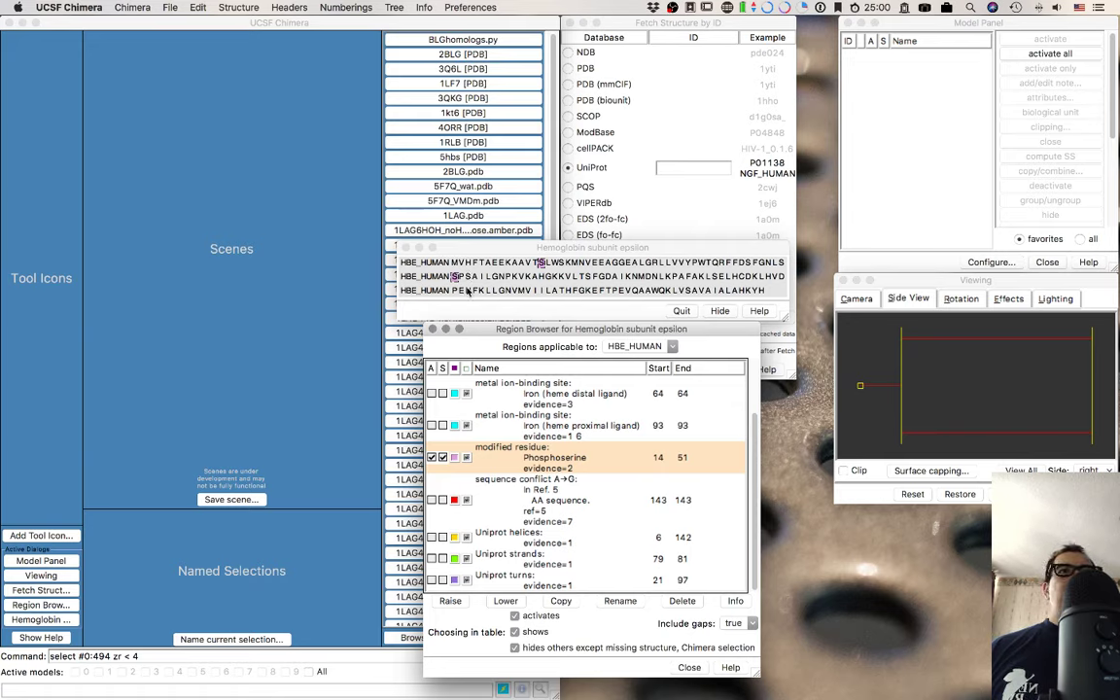
Highlight the heme proximal and heme distal iron-binding sites in turn on the sequence, ending on the distal ligand.
{"action": "left_click", "coordinate": [556, 435]}
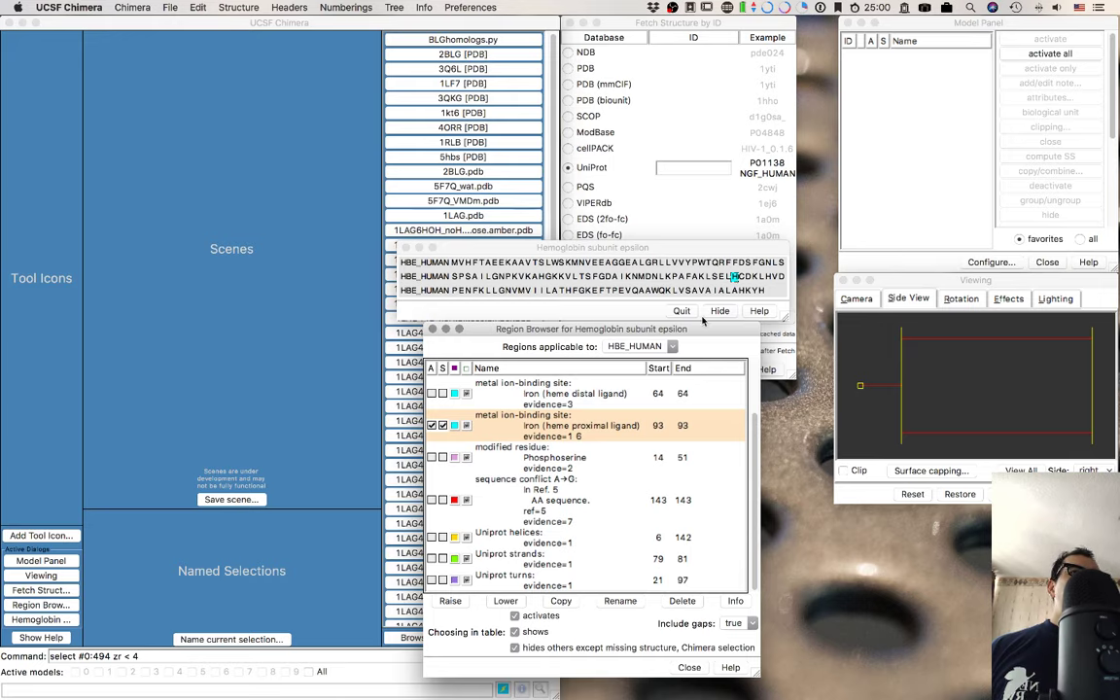
{"action": "left_click", "coordinate": [600, 395]}
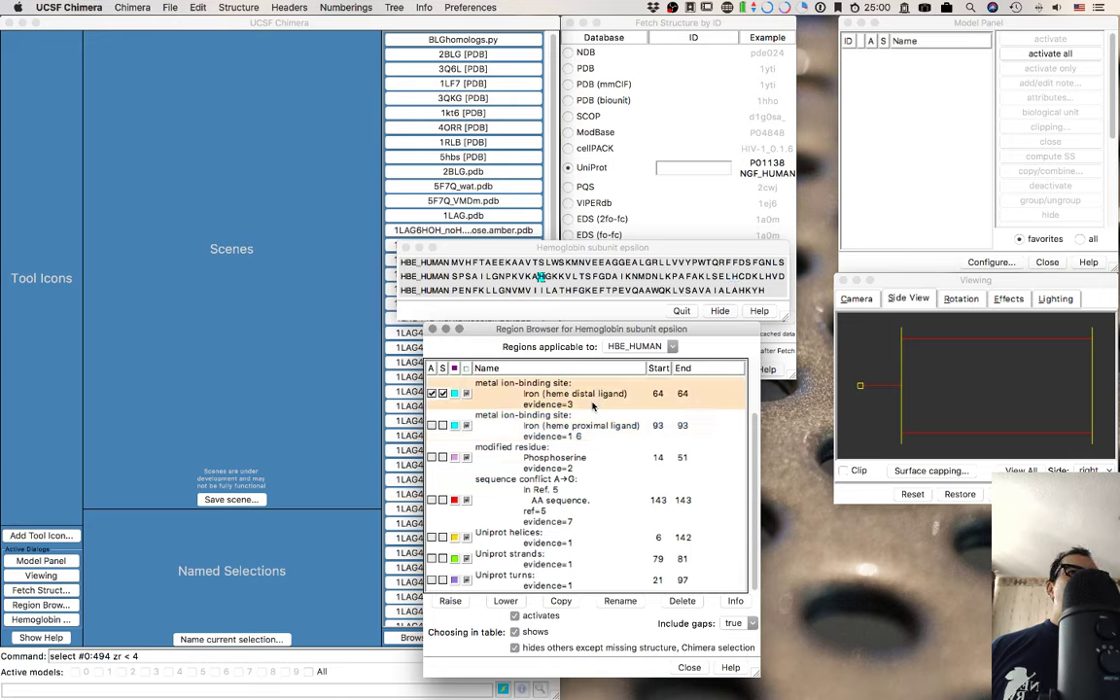
{"action": "left_click", "coordinate": [580, 424]}
{"action": "left_click", "coordinate": [580, 399]}
{"action": "scroll", "coordinate": [581, 398], "scroll_direction": "up", "scroll_amount": 2}
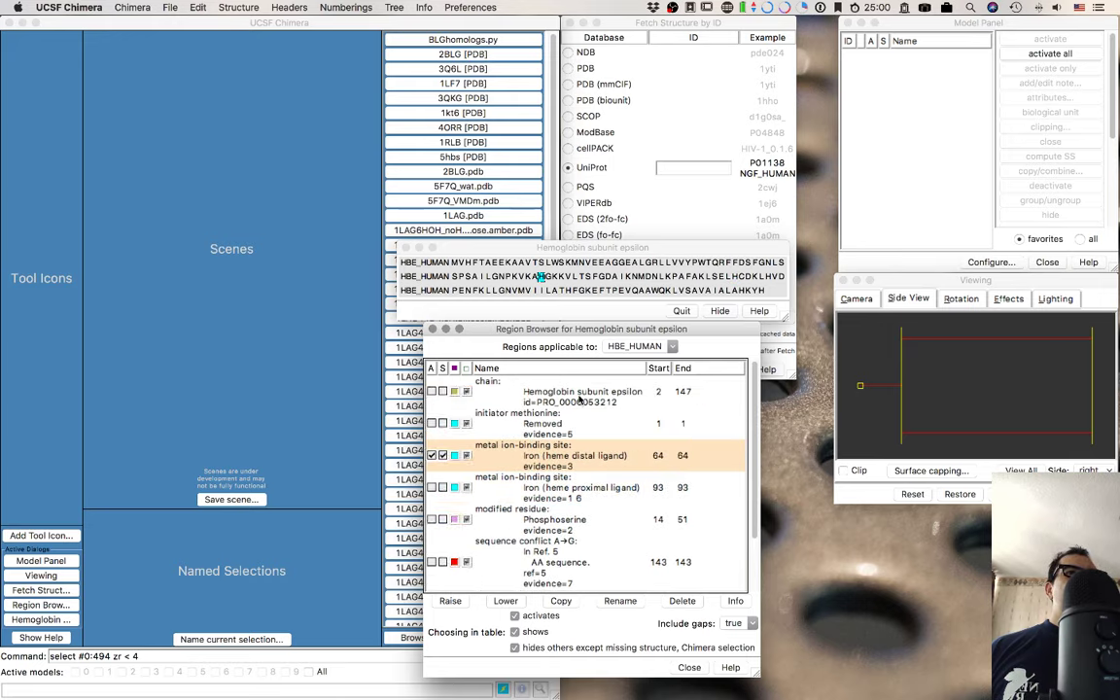
Highlight the initiator methionine and the hemoglobin subunit epsilon chain regions in turn on the HBE_HUMAN sequence.
{"action": "left_click", "coordinate": [568, 420]}
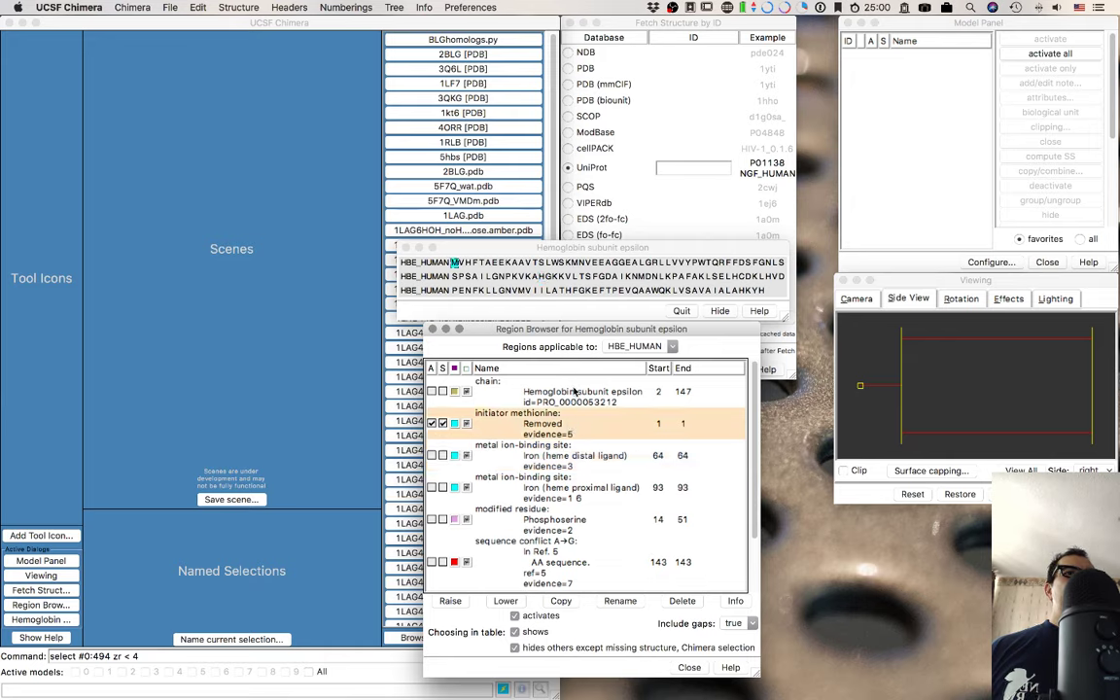
{"action": "left_click", "coordinate": [544, 389]}
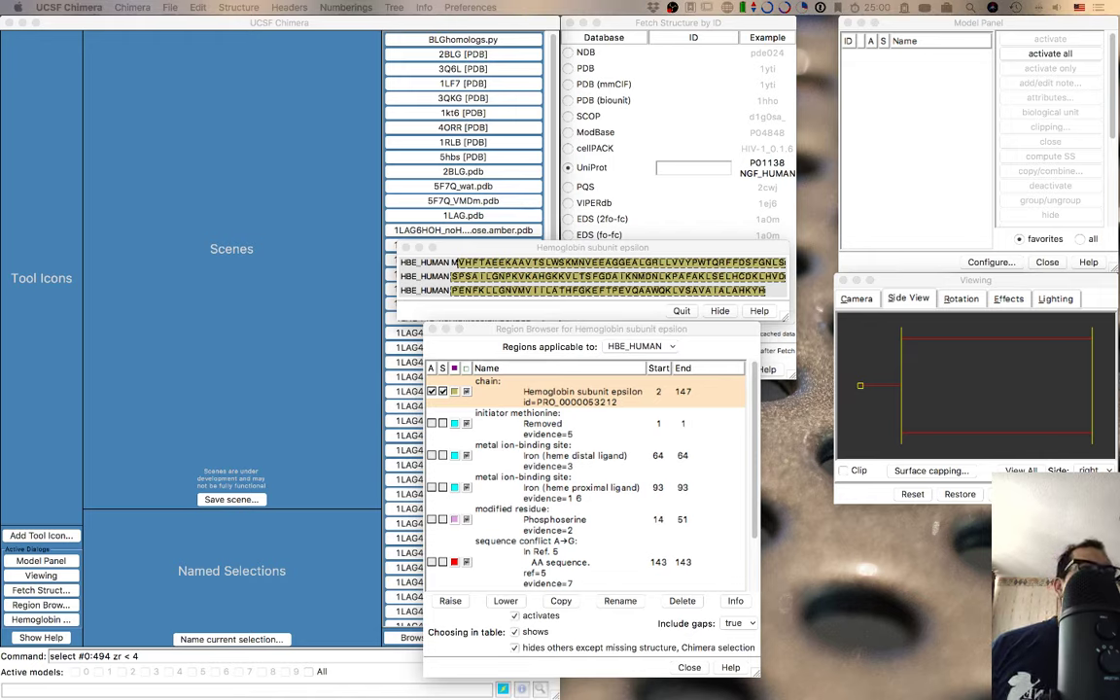
{"action": "left_click", "coordinate": [521, 243]}
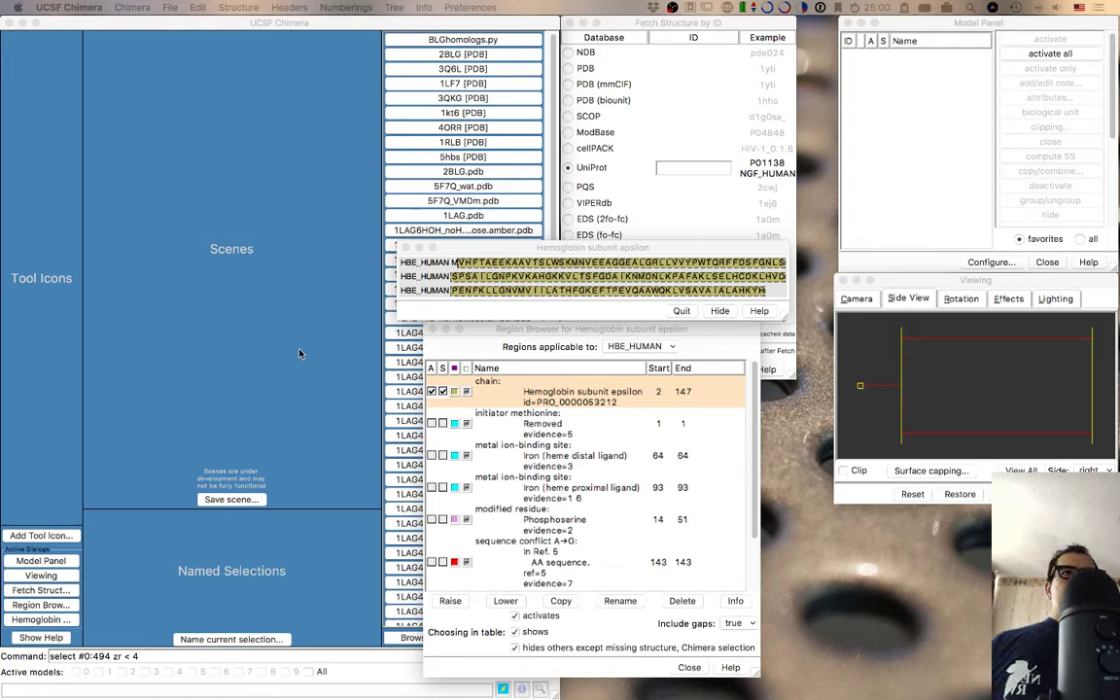
{"action": "left_click", "coordinate": [560, 330]}
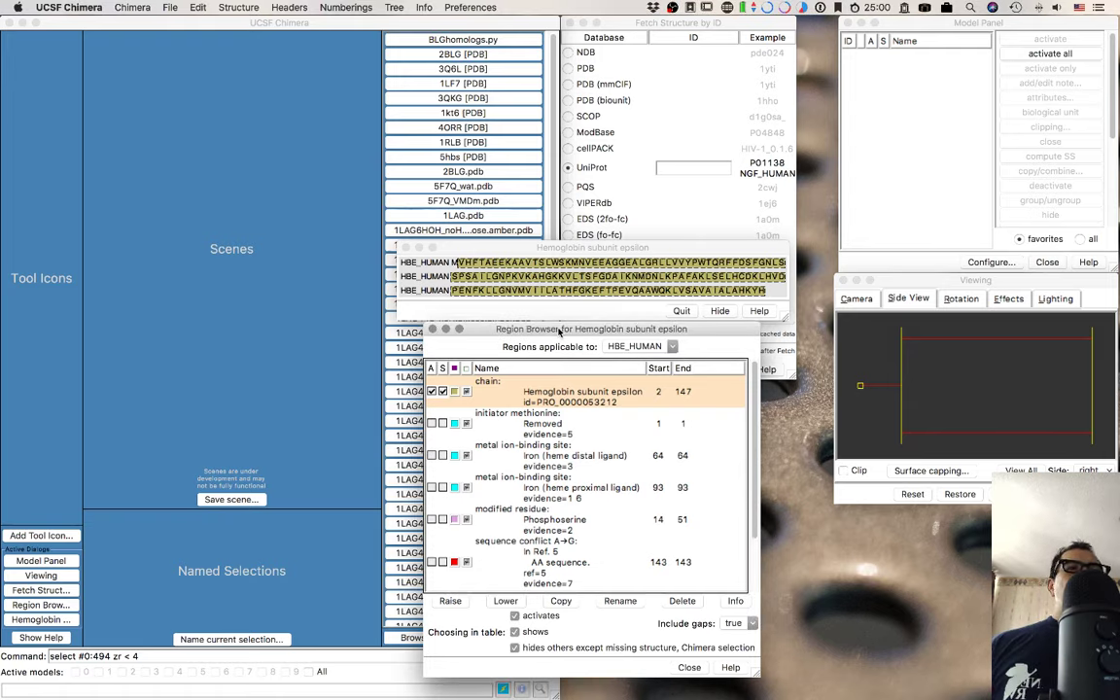
Open the Add Sequence dialog for the hemoglobin epsilon sequence and arrange it beside the sequence window and Region Browser.
{"action": "left_click_drag", "start_coordinate": [510, 249], "coordinate": [505, 141]}
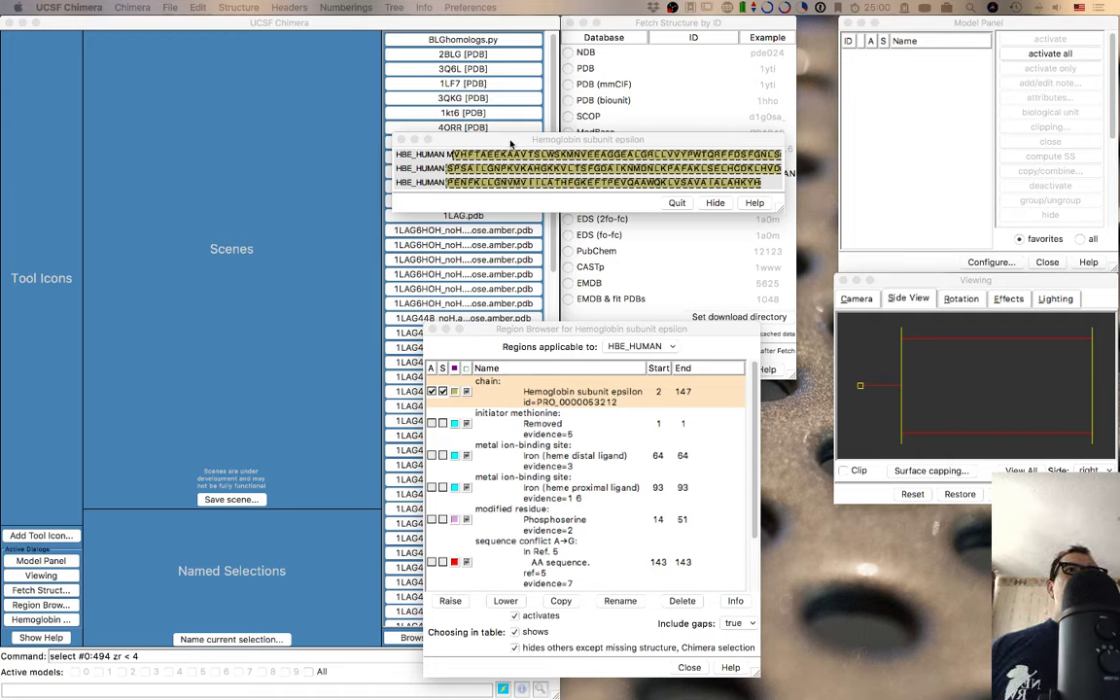
{"action": "left_click", "coordinate": [507, 143]}
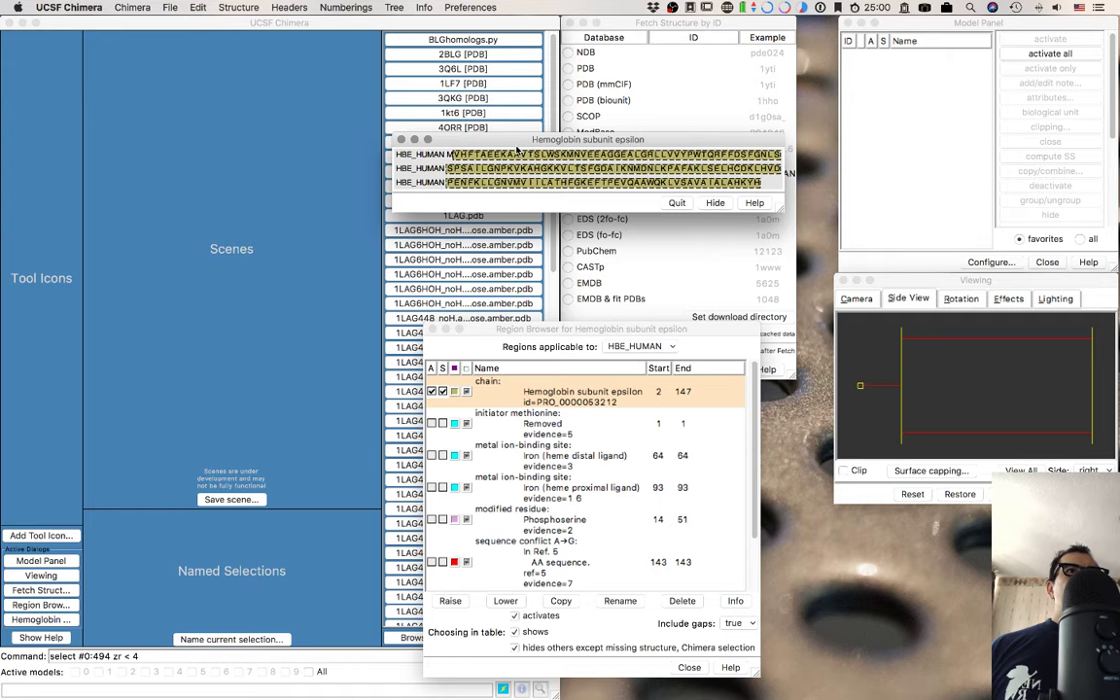
{"action": "left_click", "coordinate": [197, 8]}
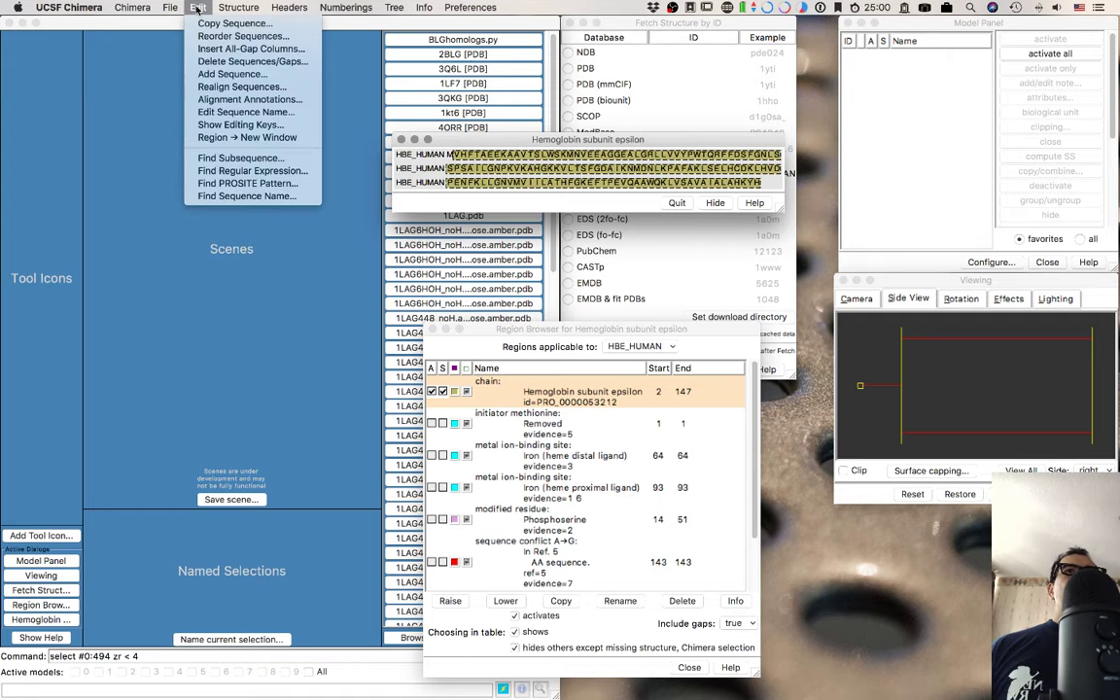
{"action": "left_click", "coordinate": [222, 75]}
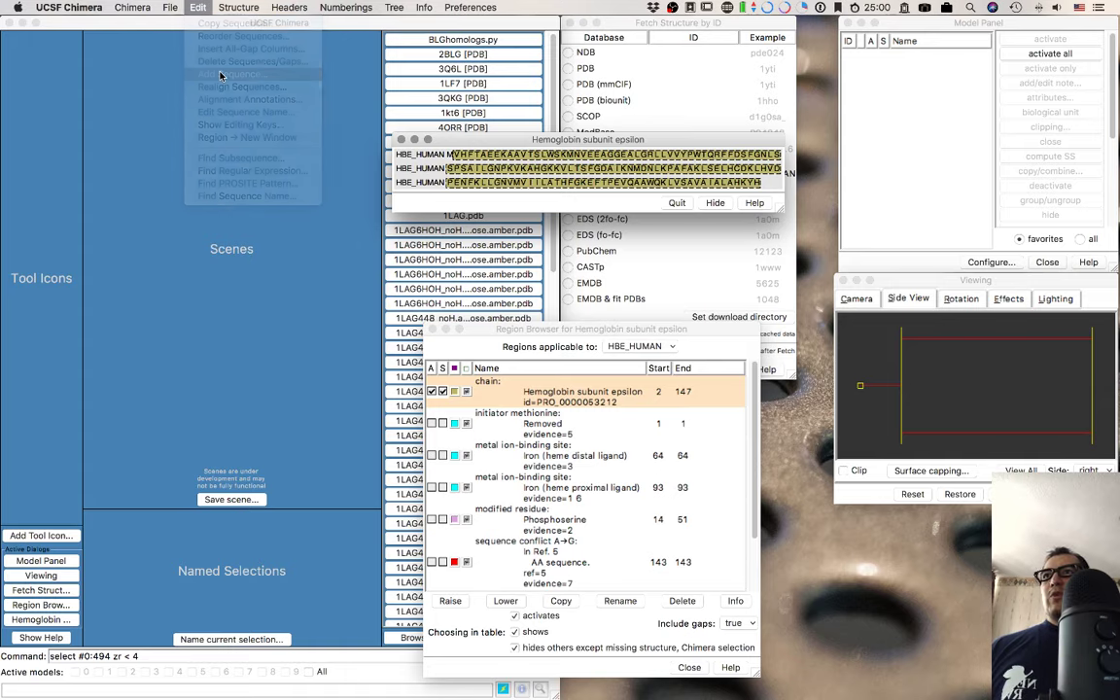
{"action": "left_click_drag", "start_coordinate": [968, 505], "coordinate": [133, 134]}
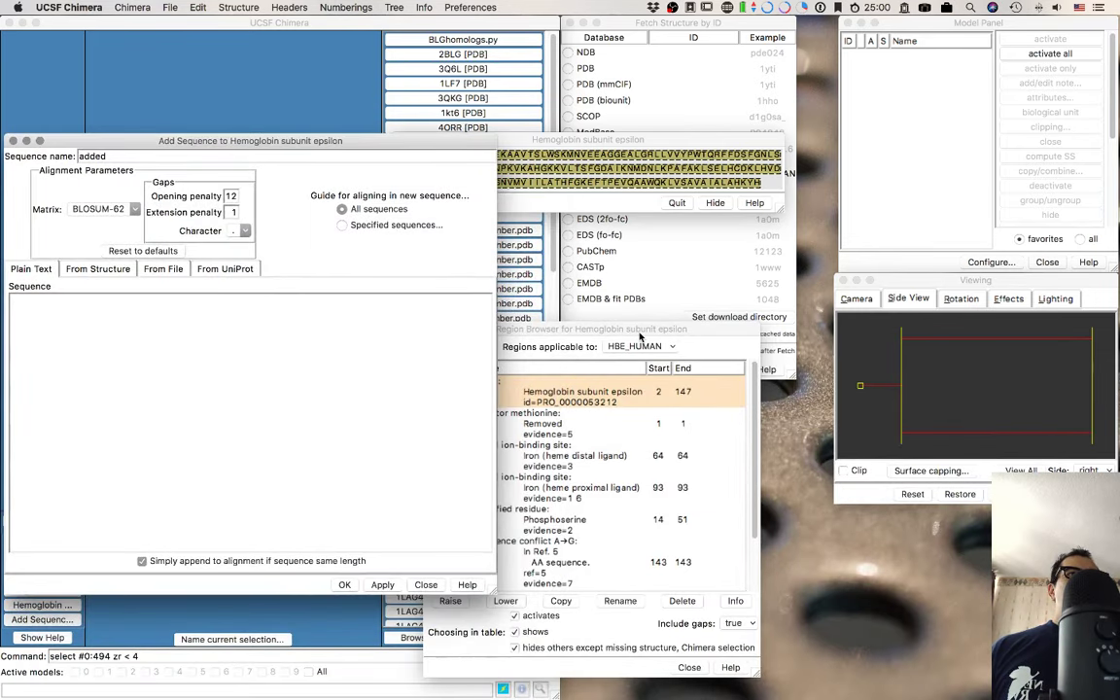
{"action": "left_click_drag", "start_coordinate": [571, 328], "coordinate": [670, 232]}
{"action": "left_click_drag", "start_coordinate": [732, 142], "coordinate": [840, 128]}
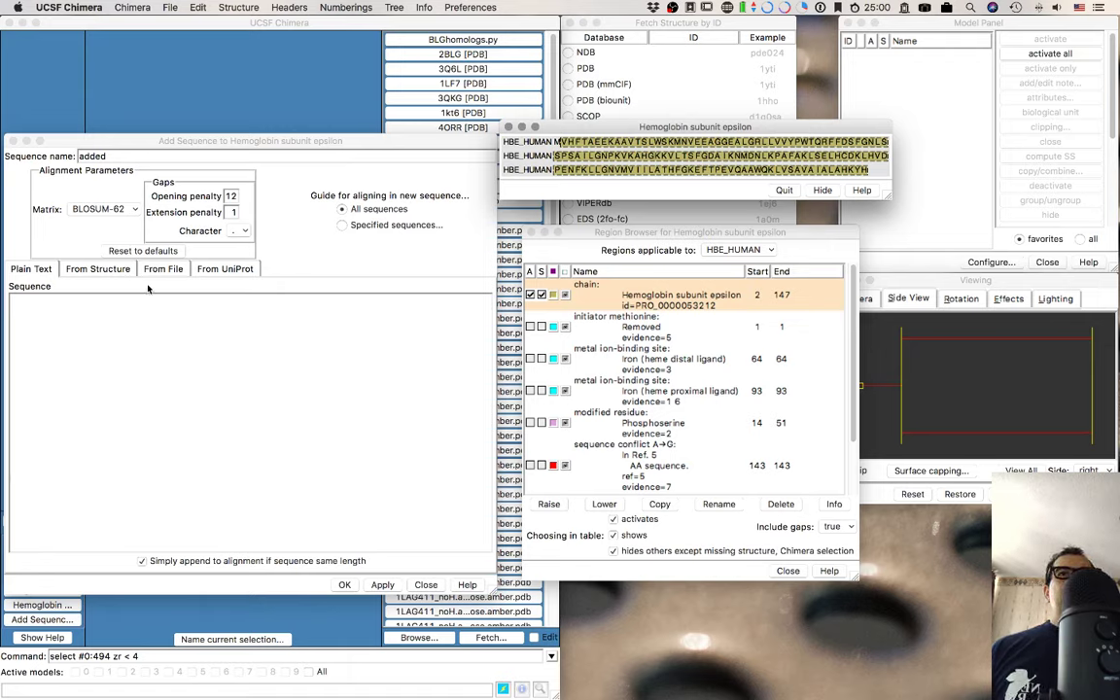
Choose UniProt as the source of the added sequence, switch to Chrome and select the HBAZ_HUMAN entry name in the UniProt results.
{"action": "left_click", "coordinate": [247, 273]}
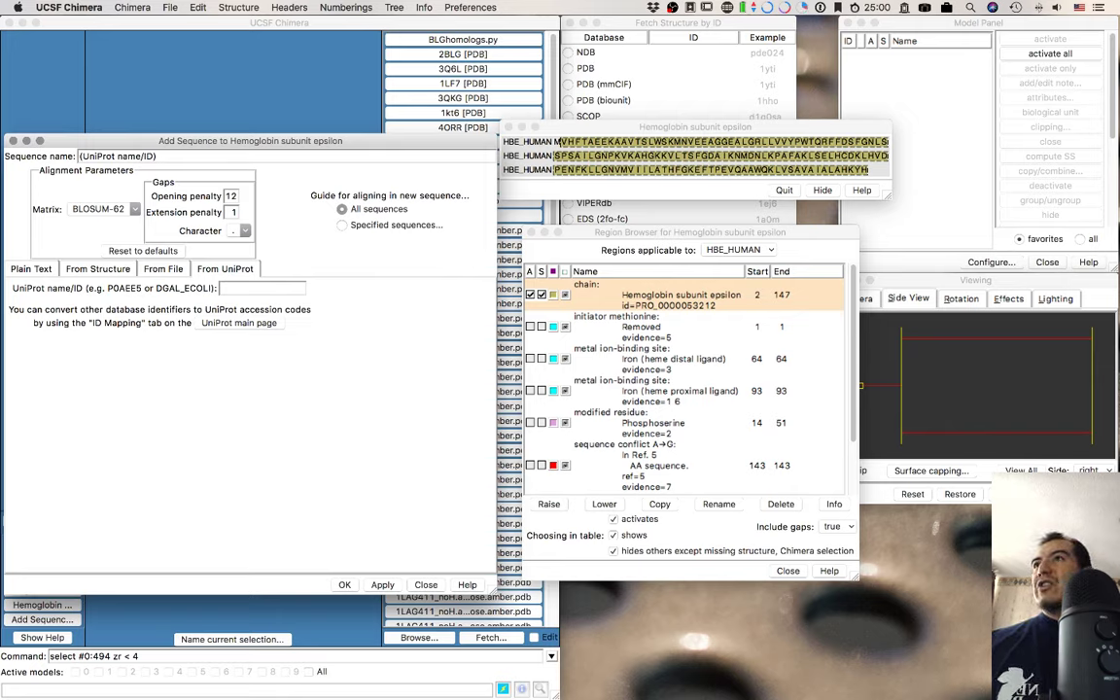
{"action": "mouse_move", "coordinate": [458, 685]}
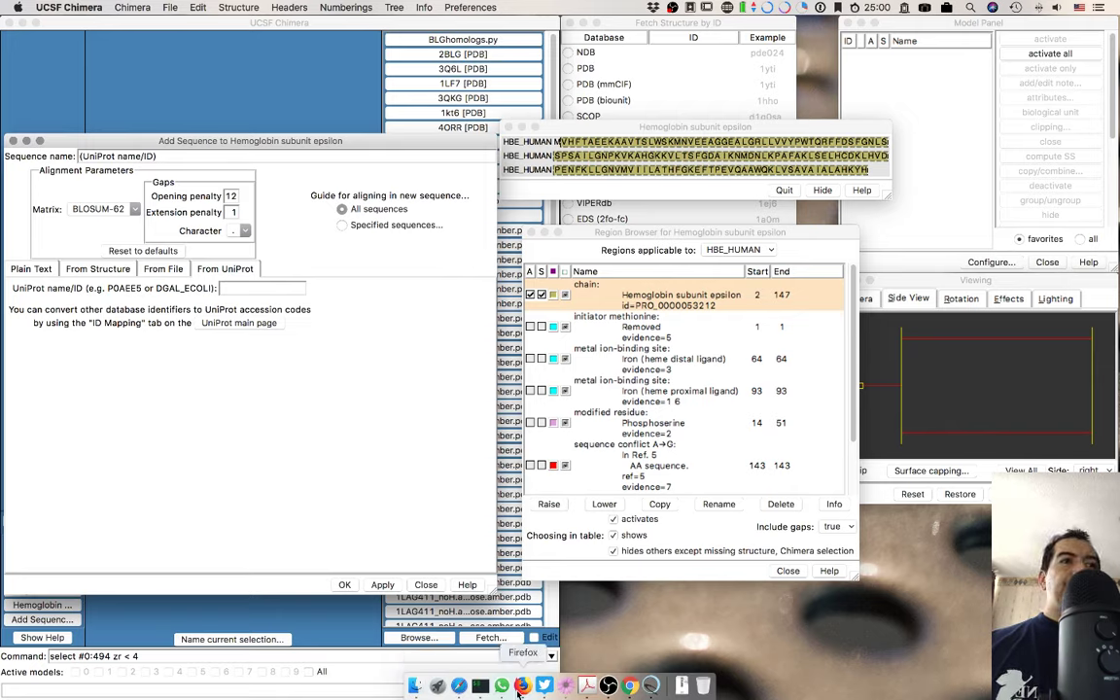
{"action": "left_click", "coordinate": [608, 686]}
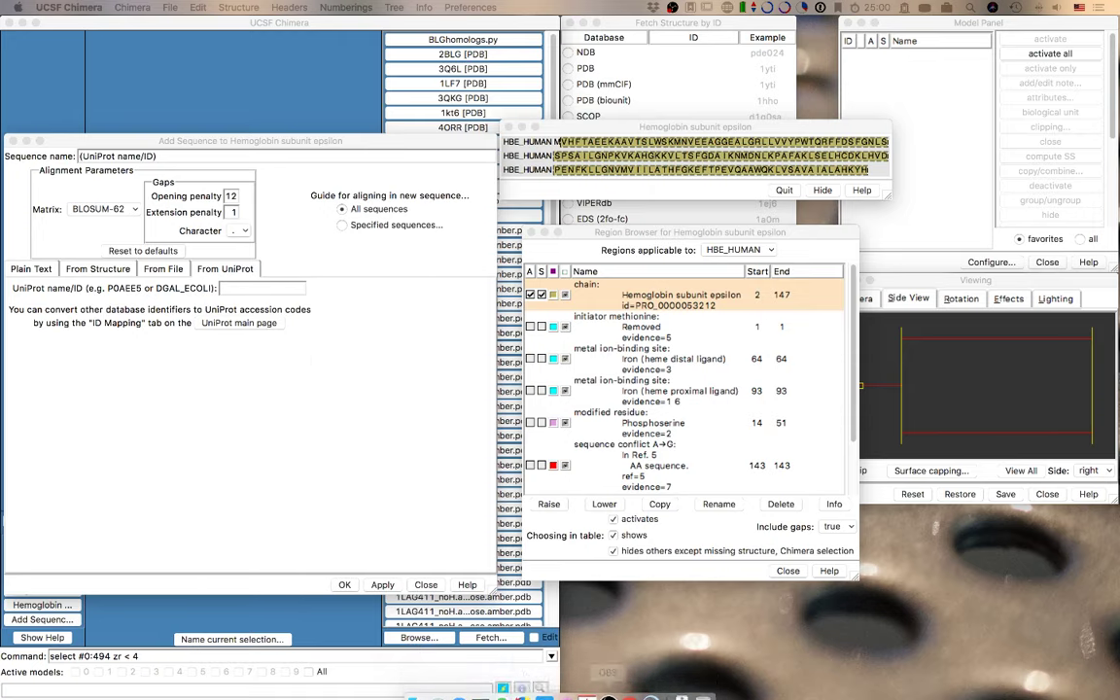
{"action": "left_click", "coordinate": [632, 691]}
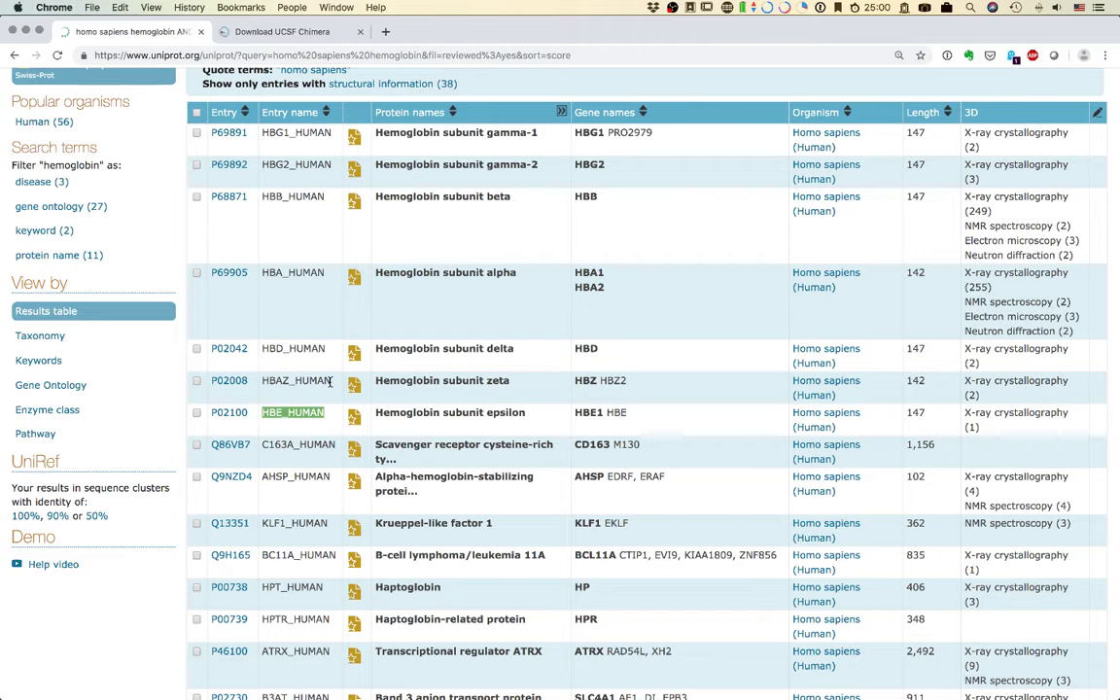
{"action": "left_click_drag", "start_coordinate": [330, 382], "coordinate": [264, 384]}
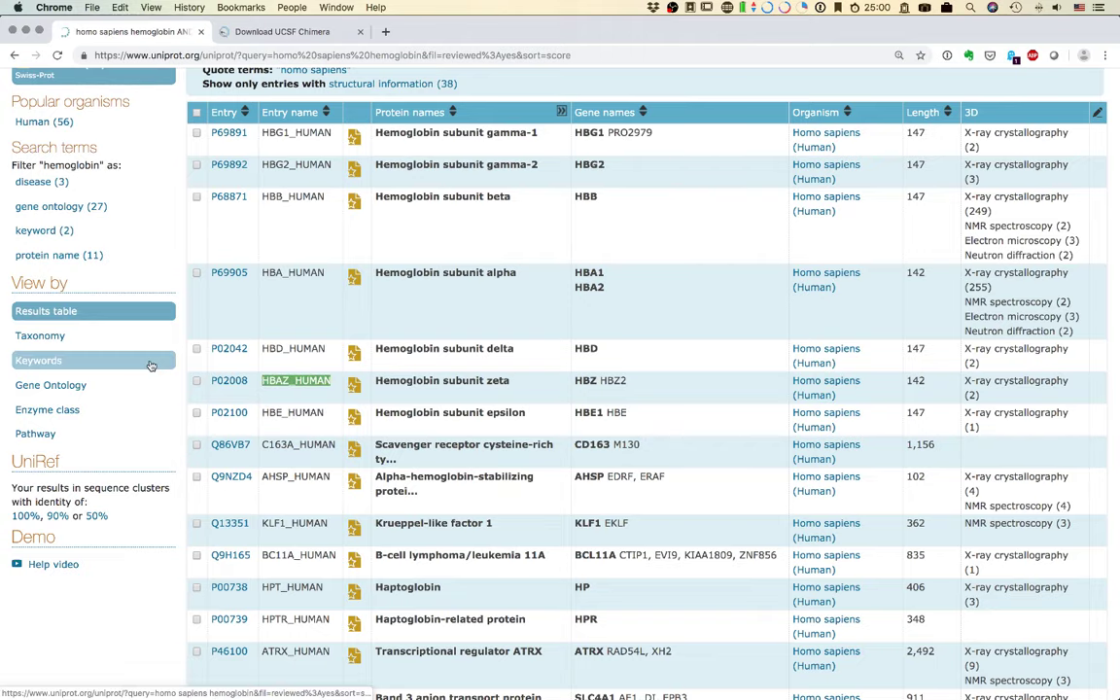
Return to Chimera, add the UniProt sequence HBAZ_HUMAN to the alignment and bring the sequence window forward.
{"action": "key", "text": "super+Tab"}
{"action": "left_click", "coordinate": [230, 286]}
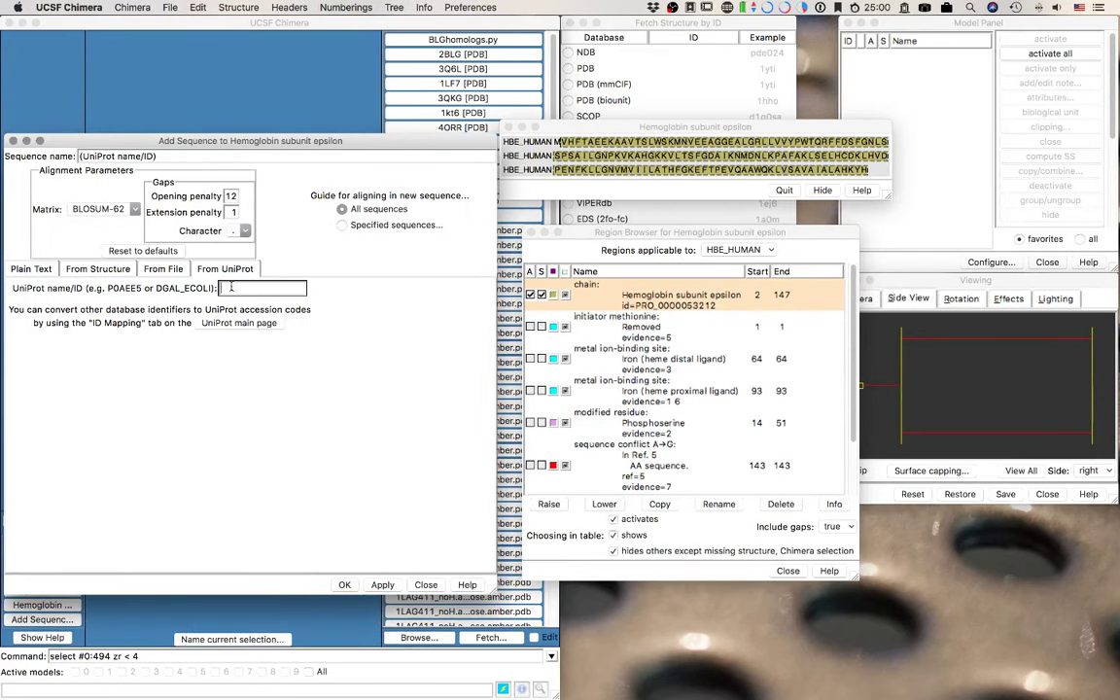
{"action": "type", "text": "HBAZ_HUMAN"}
{"action": "left_click", "coordinate": [380, 587]}
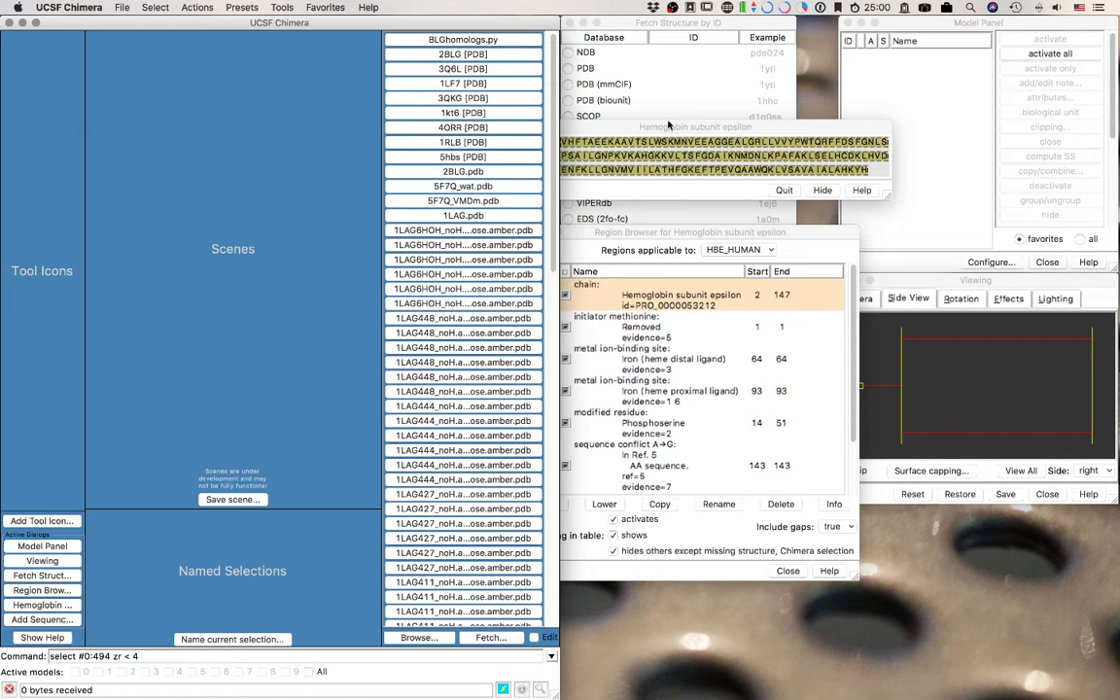
{"action": "left_click", "coordinate": [668, 123]}
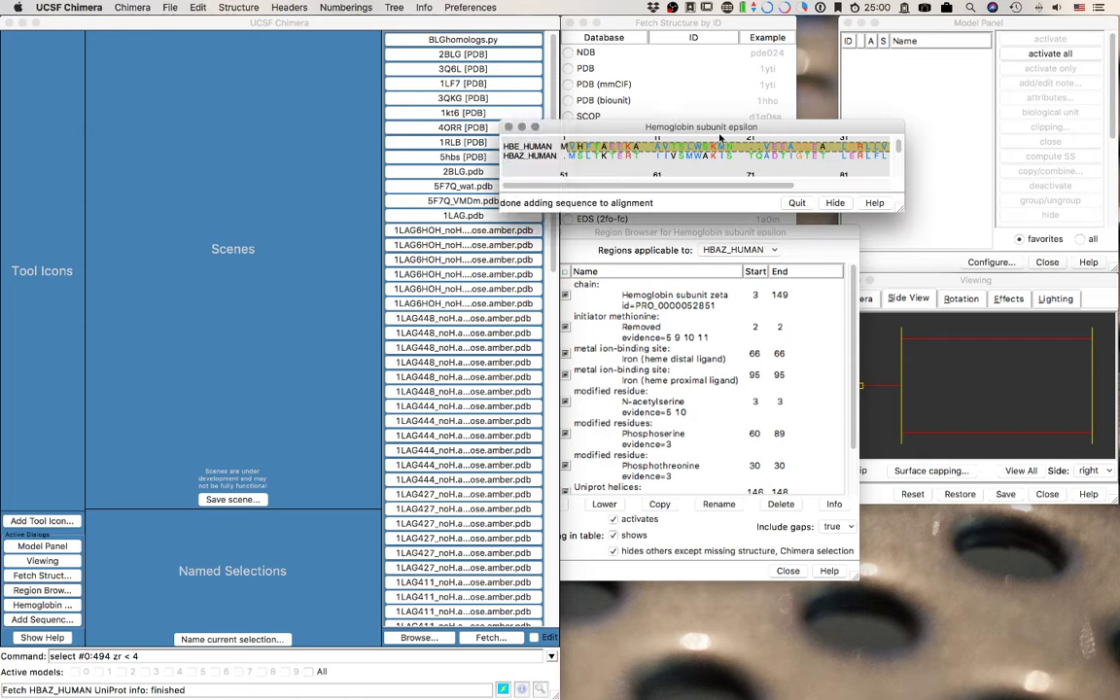
List the regions of HBAZ_HUMAN and then of HBE_HUMAN in the Region Browser.
{"action": "left_click", "coordinate": [815, 251]}
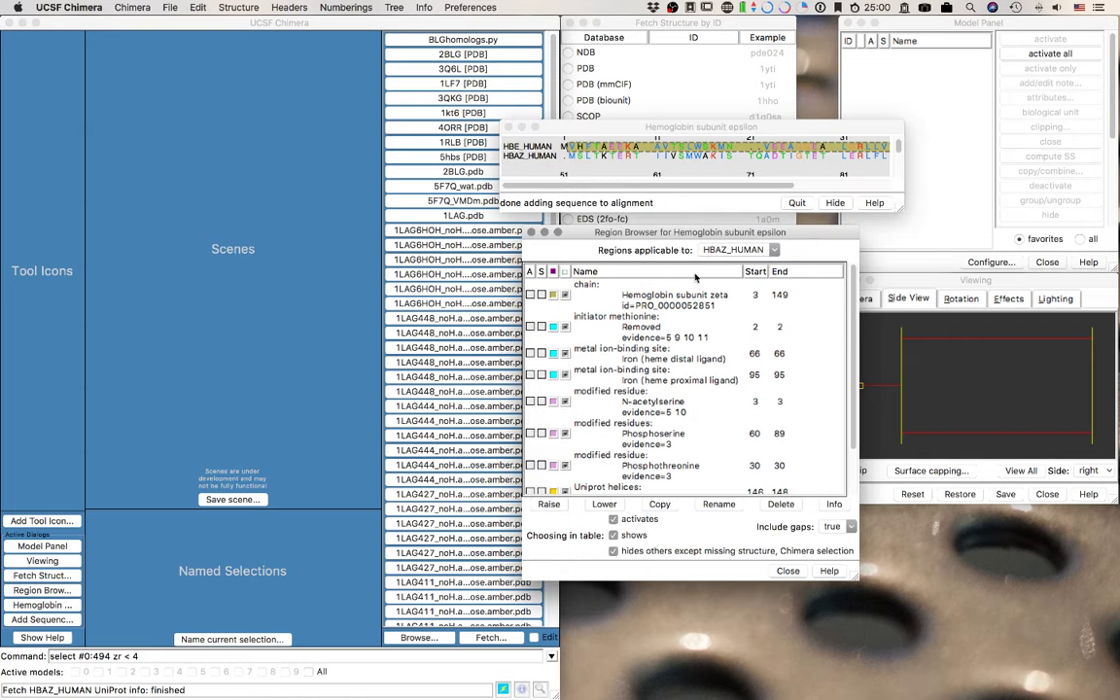
{"action": "left_click", "coordinate": [715, 251]}
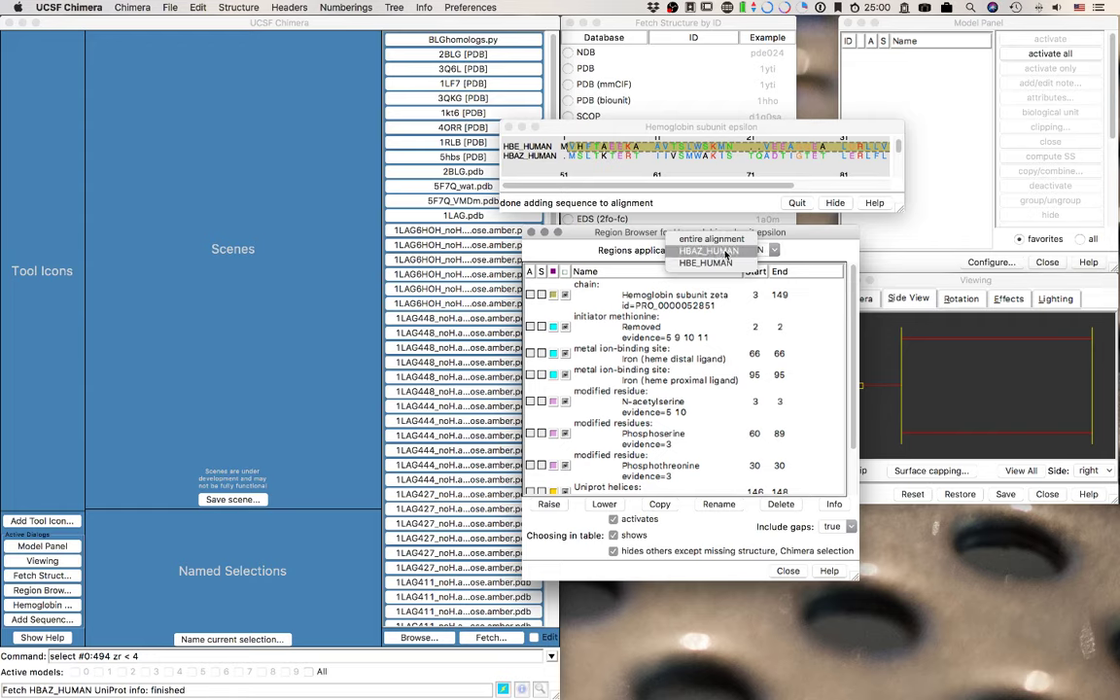
{"action": "left_click", "coordinate": [725, 252]}
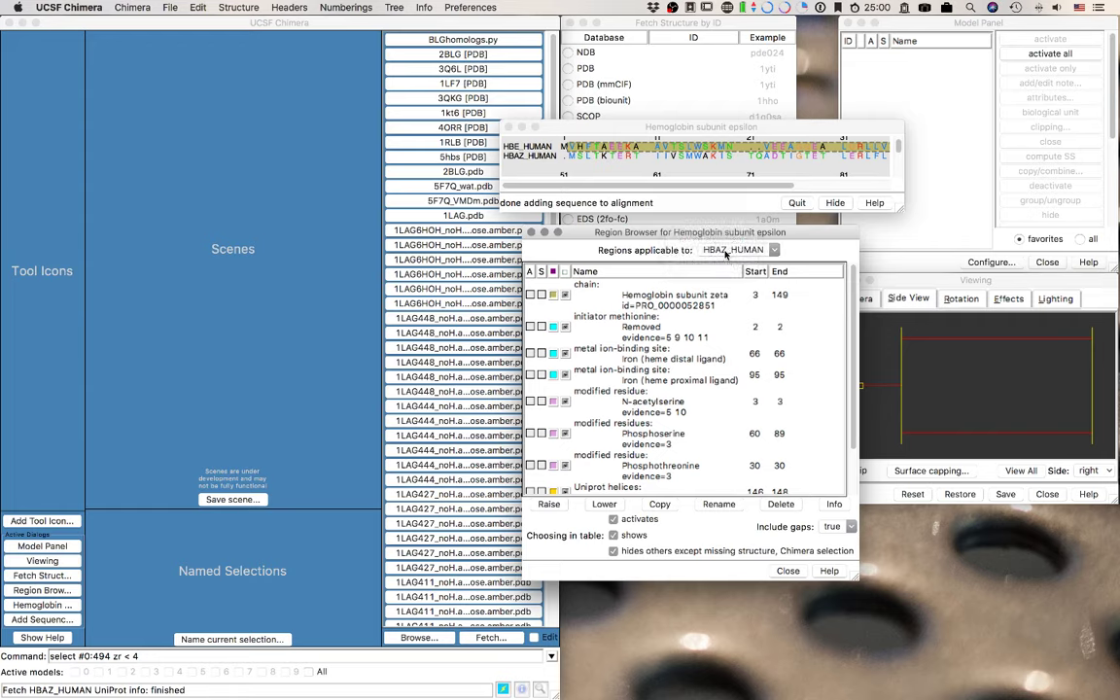
{"action": "left_click", "coordinate": [725, 252]}
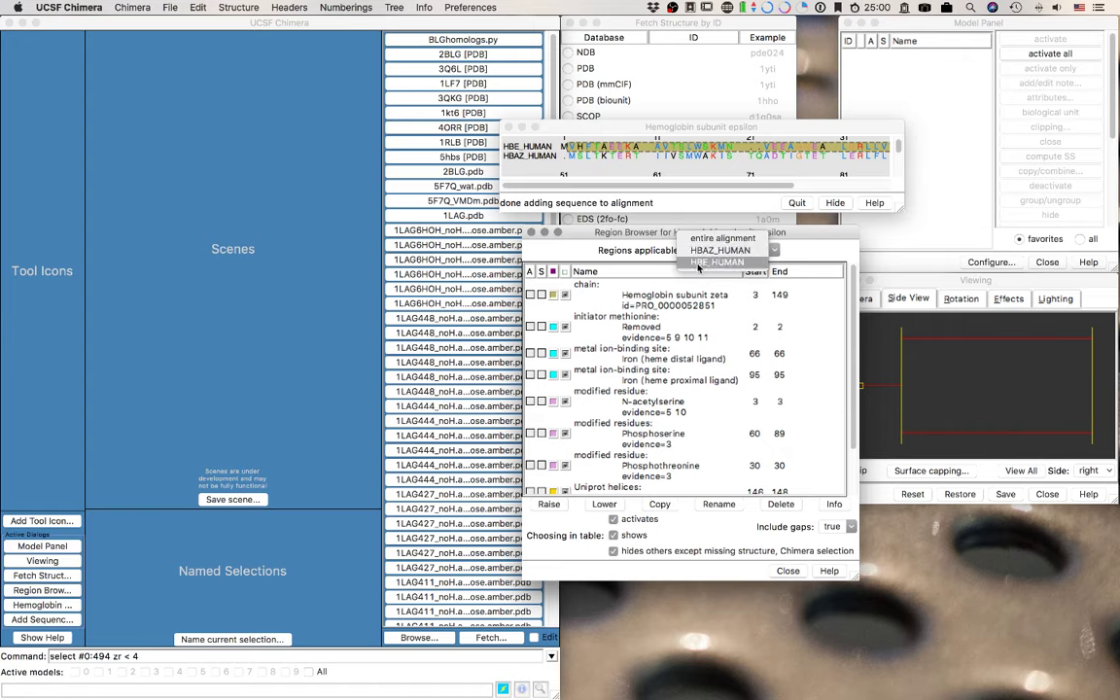
{"action": "left_click", "coordinate": [708, 265]}
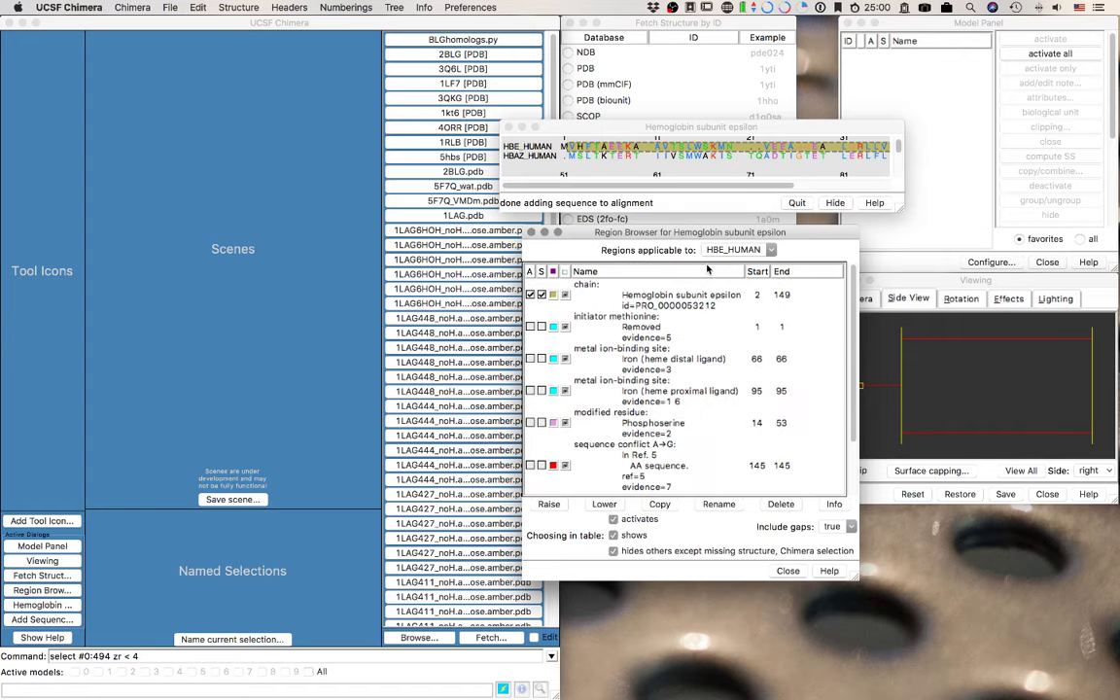
List the HBAZ_HUMAN regions again and highlight its initiator methionine, heme distal and heme proximal iron-binding sites in turn.
{"action": "left_click", "coordinate": [707, 250]}
{"action": "left_click", "coordinate": [708, 237]}
{"action": "left_click", "coordinate": [670, 321]}
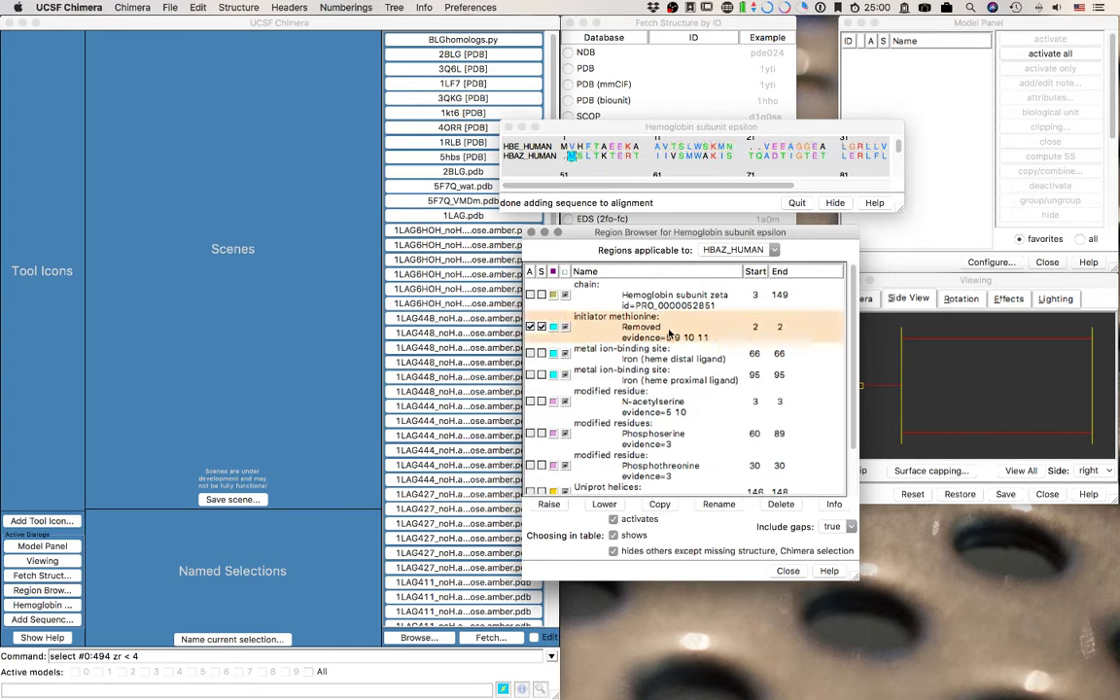
{"action": "left_click", "coordinate": [595, 350]}
{"action": "left_click", "coordinate": [658, 382]}
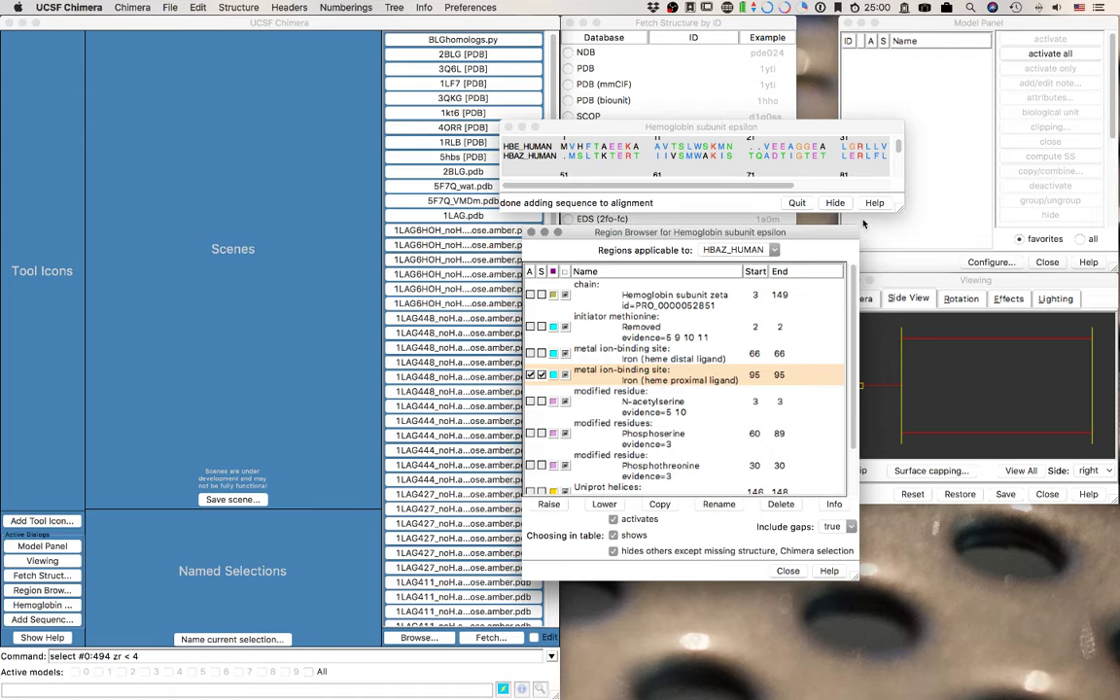
Move the alignment window and enlarge it until all of the HBE_HUMAN and HBAZ_HUMAN alignment fits.
{"action": "left_click_drag", "start_coordinate": [786, 130], "coordinate": [598, 113]}
{"action": "left_click_drag", "start_coordinate": [712, 189], "coordinate": [891, 310]}
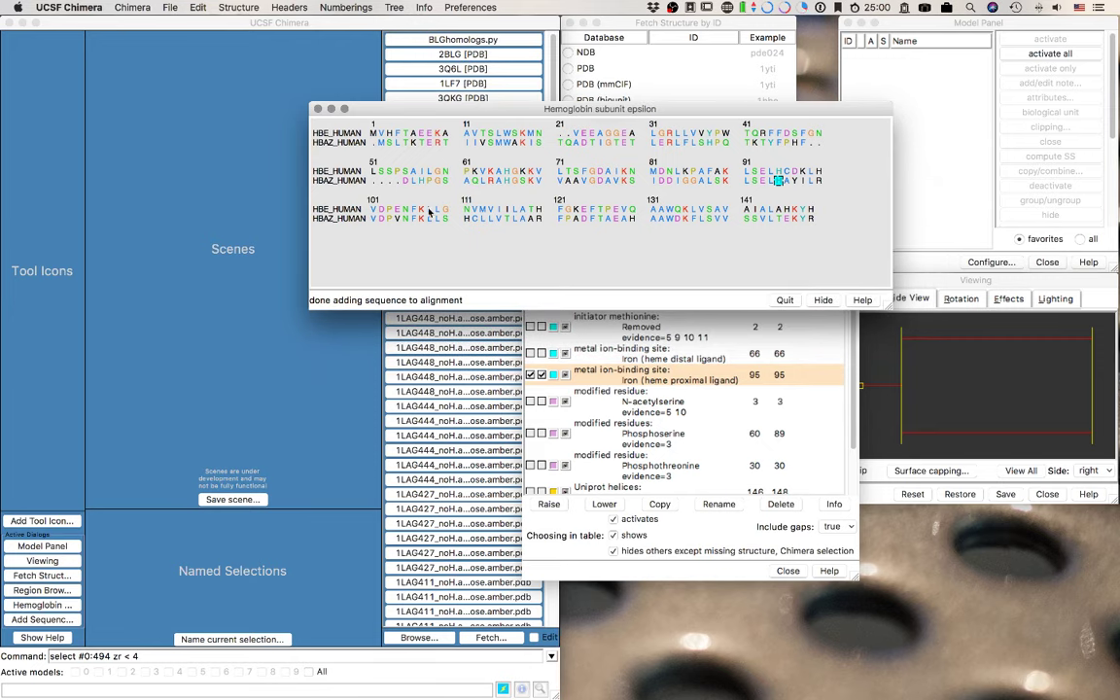
Show and hide the Consensus header above the alignment, and do the same with the Charge variation header.
{"action": "left_click", "coordinate": [286, 7]}
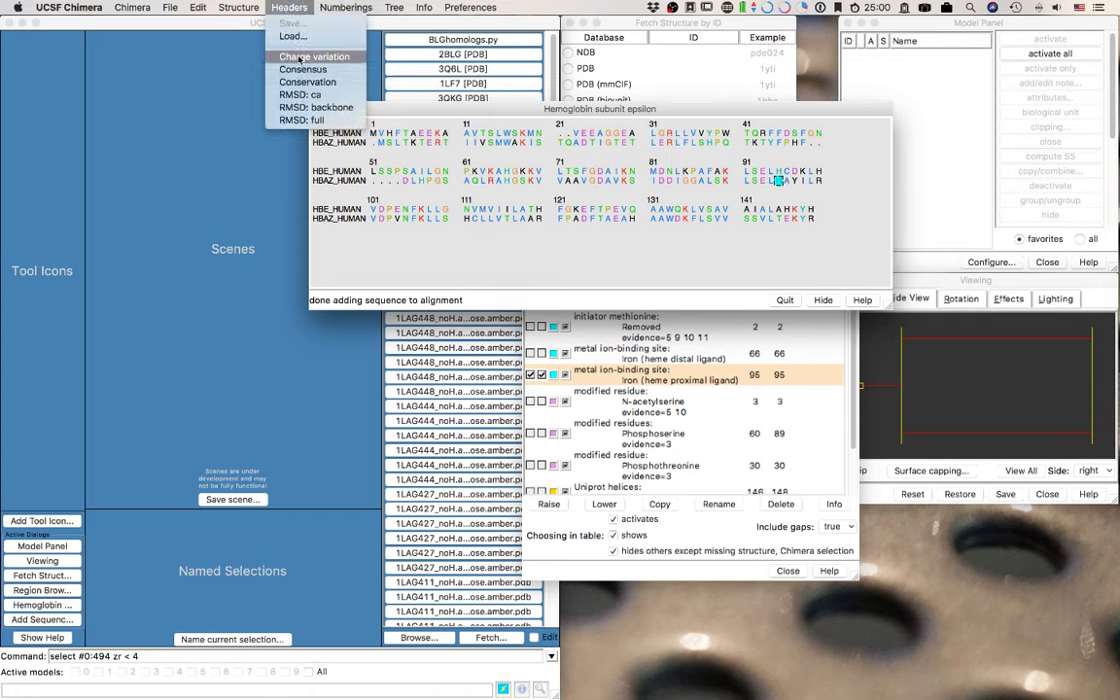
{"action": "left_click", "coordinate": [298, 69]}
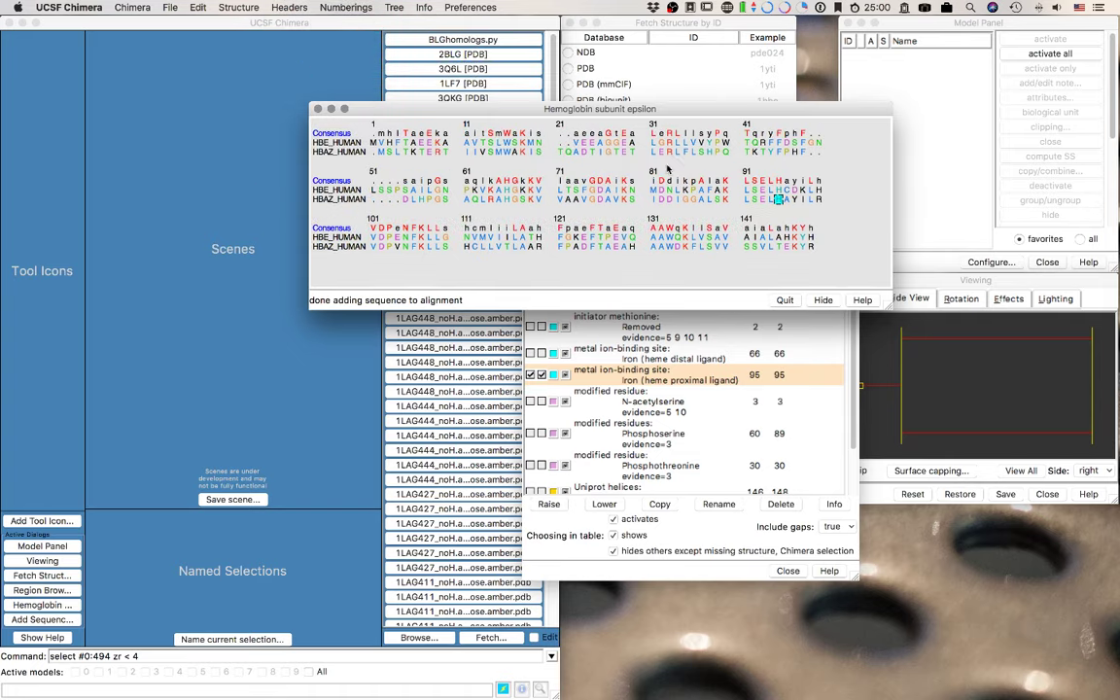
{"action": "left_click", "coordinate": [289, 7]}
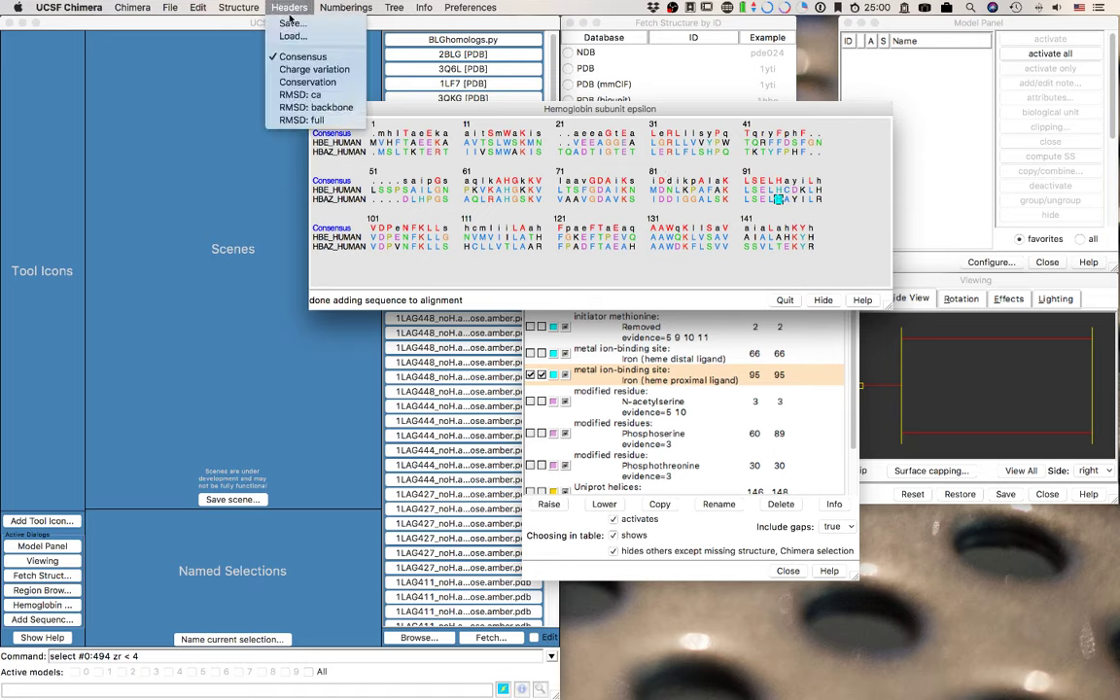
{"action": "left_click", "coordinate": [298, 58]}
{"action": "left_click", "coordinate": [289, 7]}
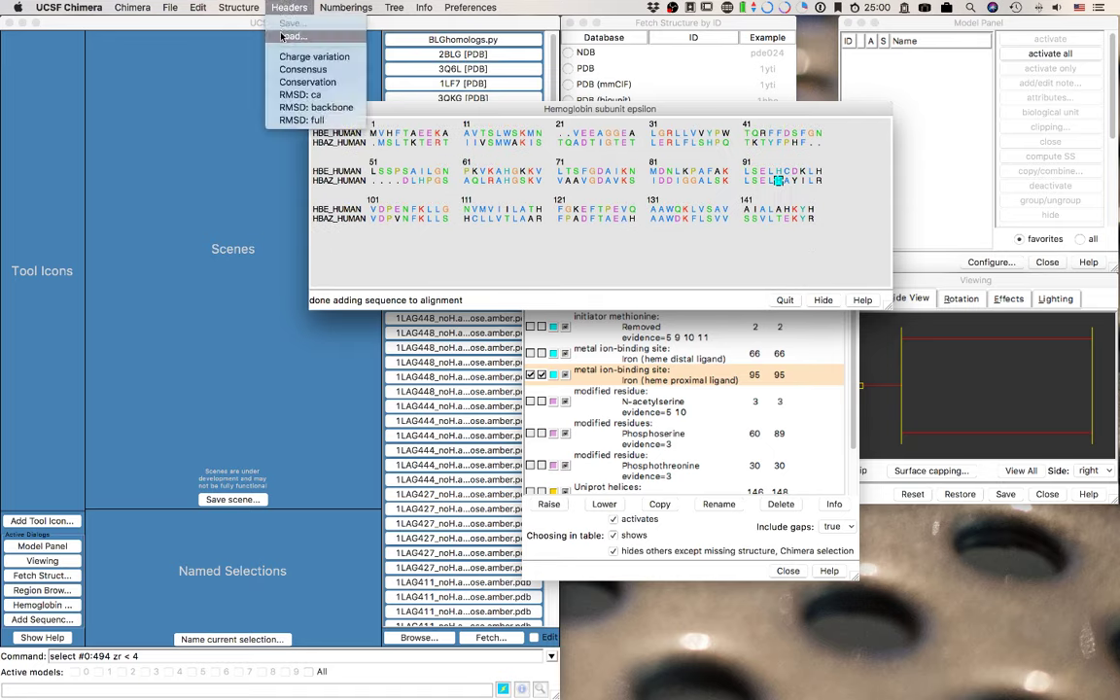
{"action": "left_click", "coordinate": [284, 56]}
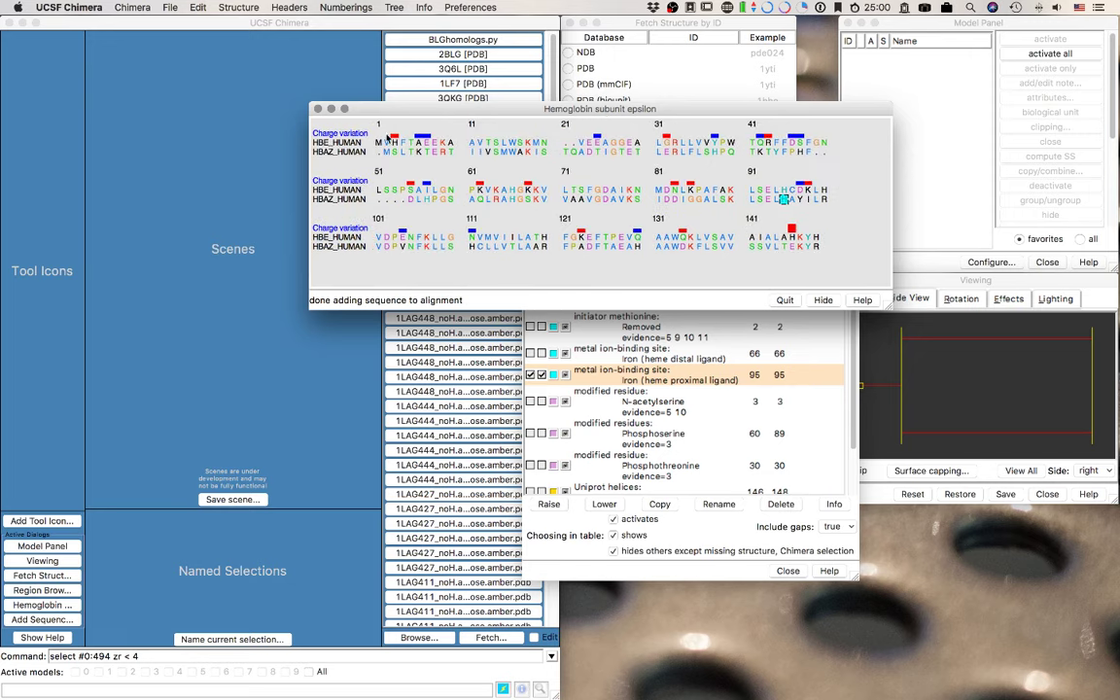
{"action": "left_click", "coordinate": [284, 7]}
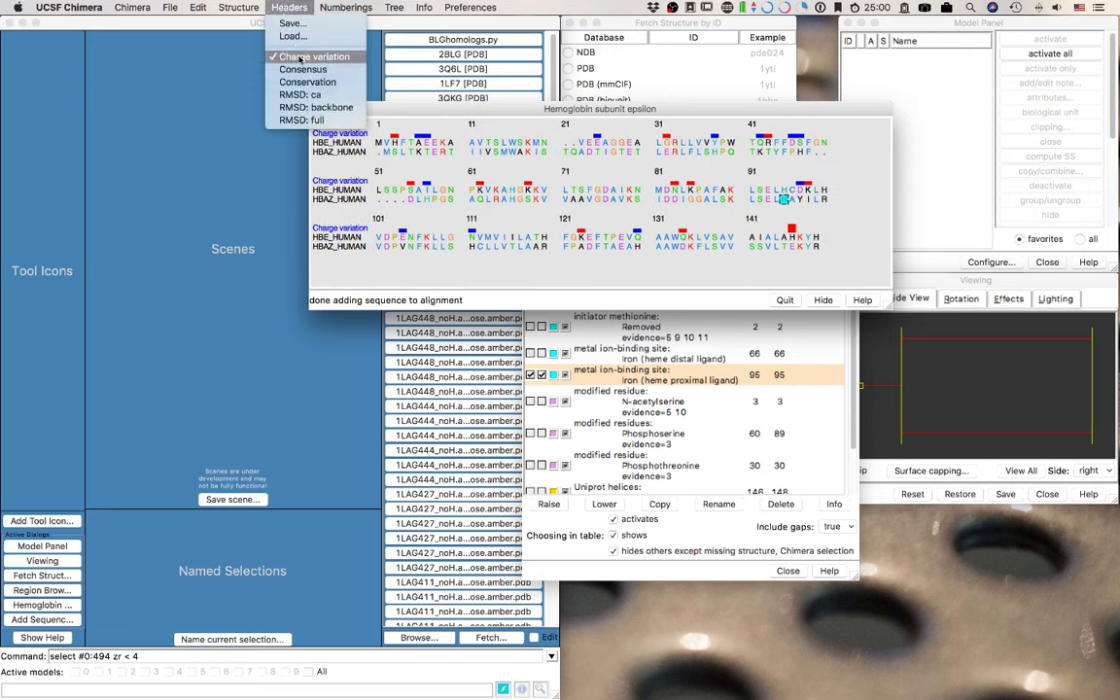
{"action": "left_click", "coordinate": [289, 6]}
Display the Consensus header above the aligned HBE_HUMAN and HBAZ_HUMAN sequences.
{"action": "left_click", "coordinate": [290, 6]}
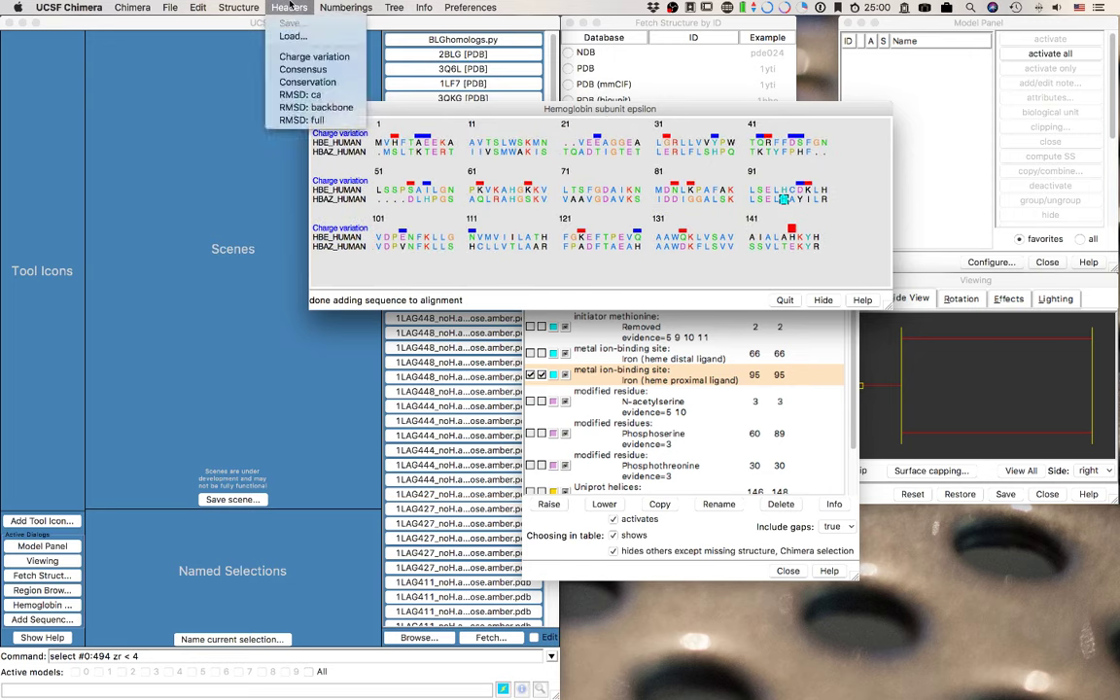
{"action": "left_click", "coordinate": [303, 69]}
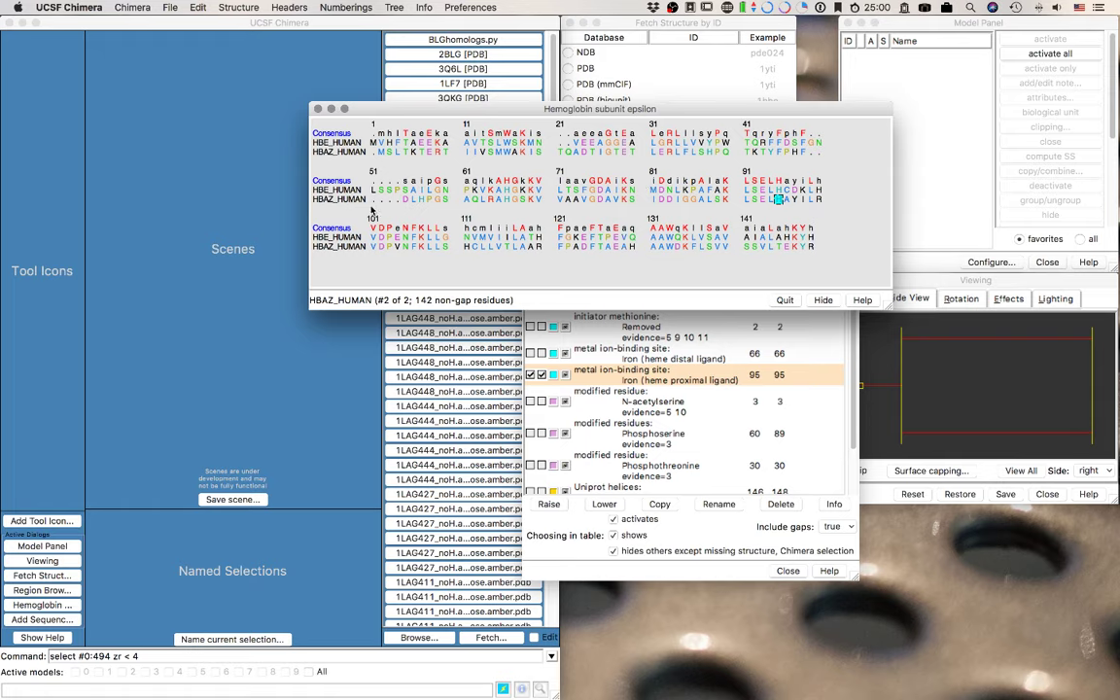
Realign the sequences in the current alignment window using MUSCLE with a maximum of 160 iterations, and hide the Consensus header.
{"action": "left_click", "coordinate": [206, 7]}
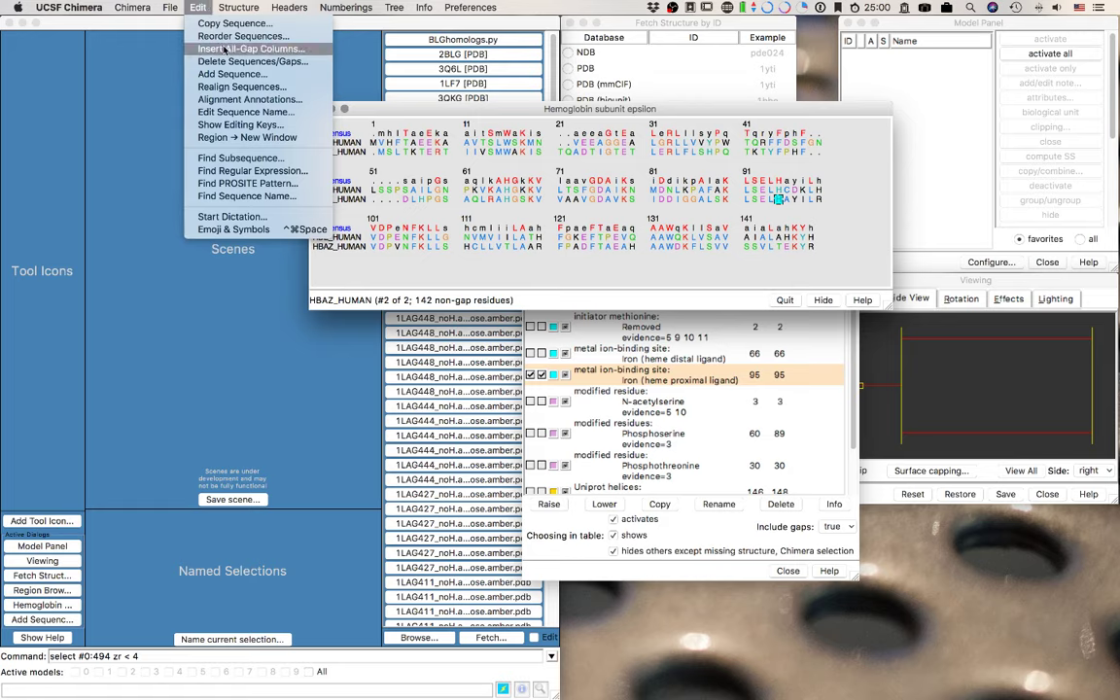
{"action": "left_click", "coordinate": [233, 87]}
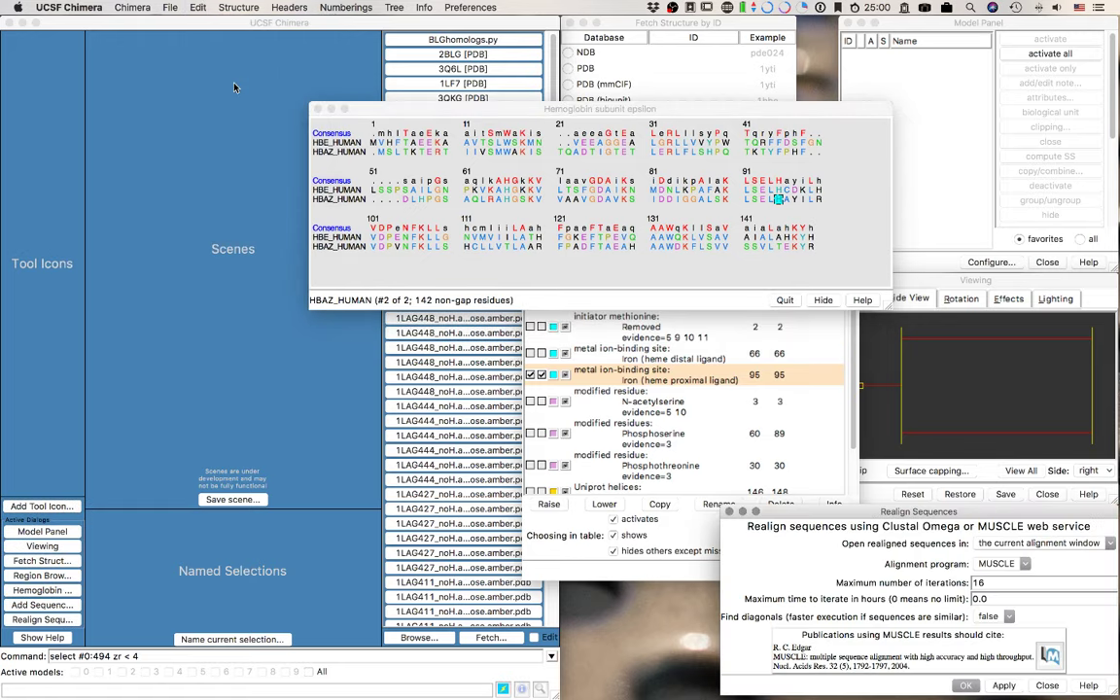
{"action": "left_click_drag", "start_coordinate": [540, 328], "coordinate": [562, 324]}
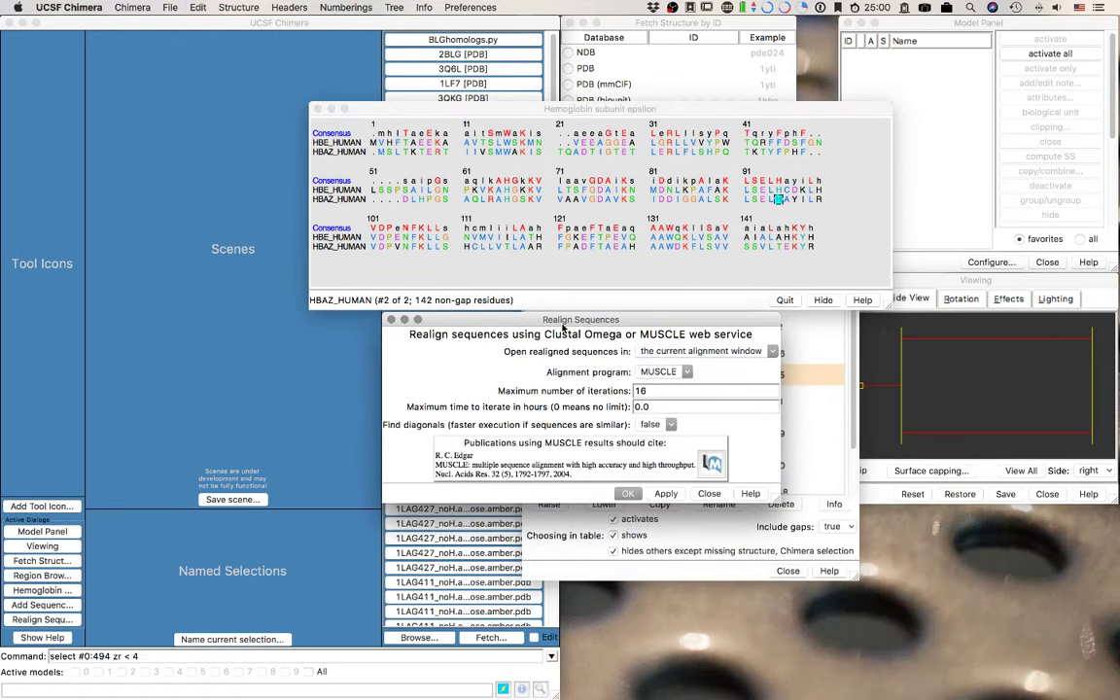
{"action": "left_click", "coordinate": [681, 371]}
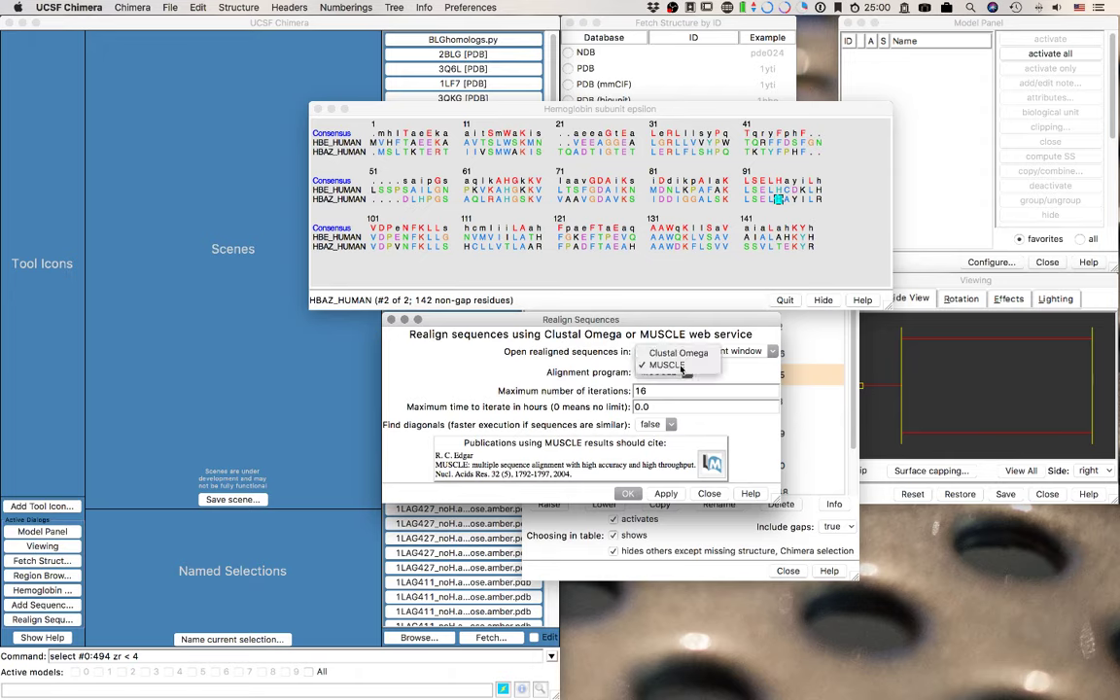
{"action": "left_click", "coordinate": [678, 353]}
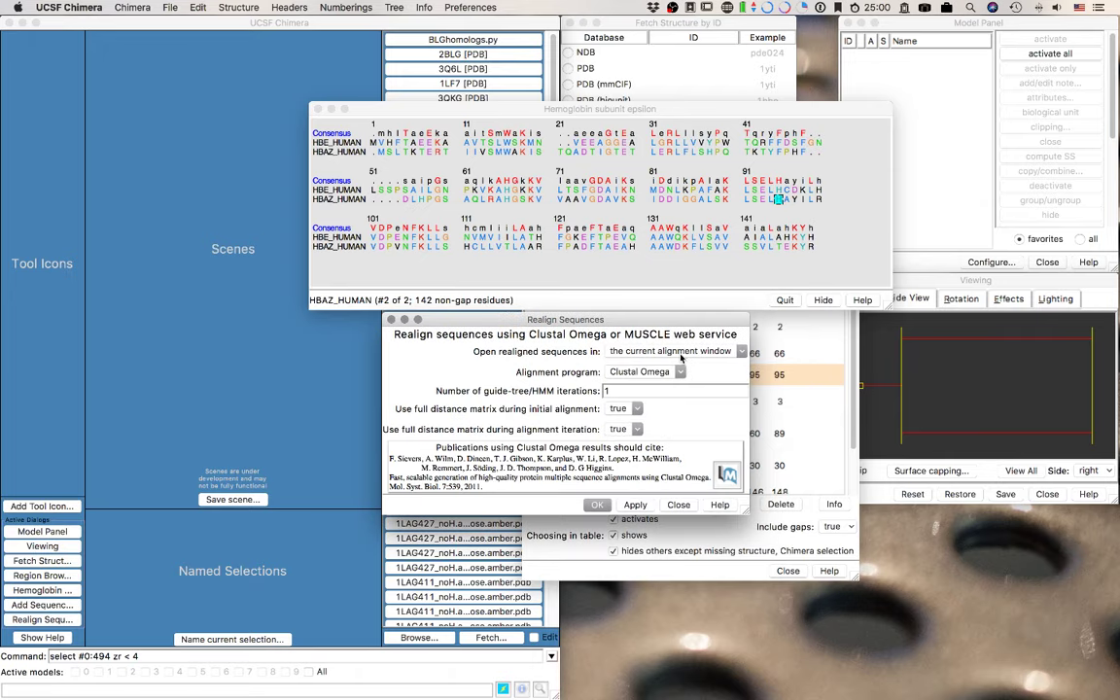
{"action": "left_click", "coordinate": [671, 372]}
{"action": "left_click", "coordinate": [660, 380]}
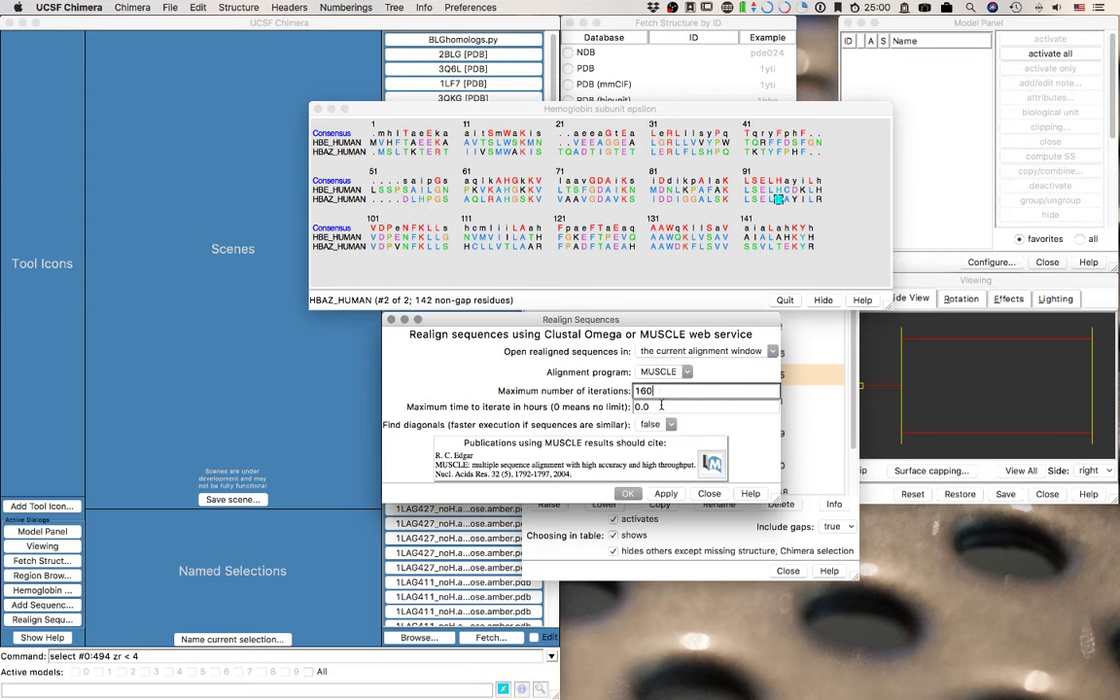
{"action": "left_click", "coordinate": [636, 493]}
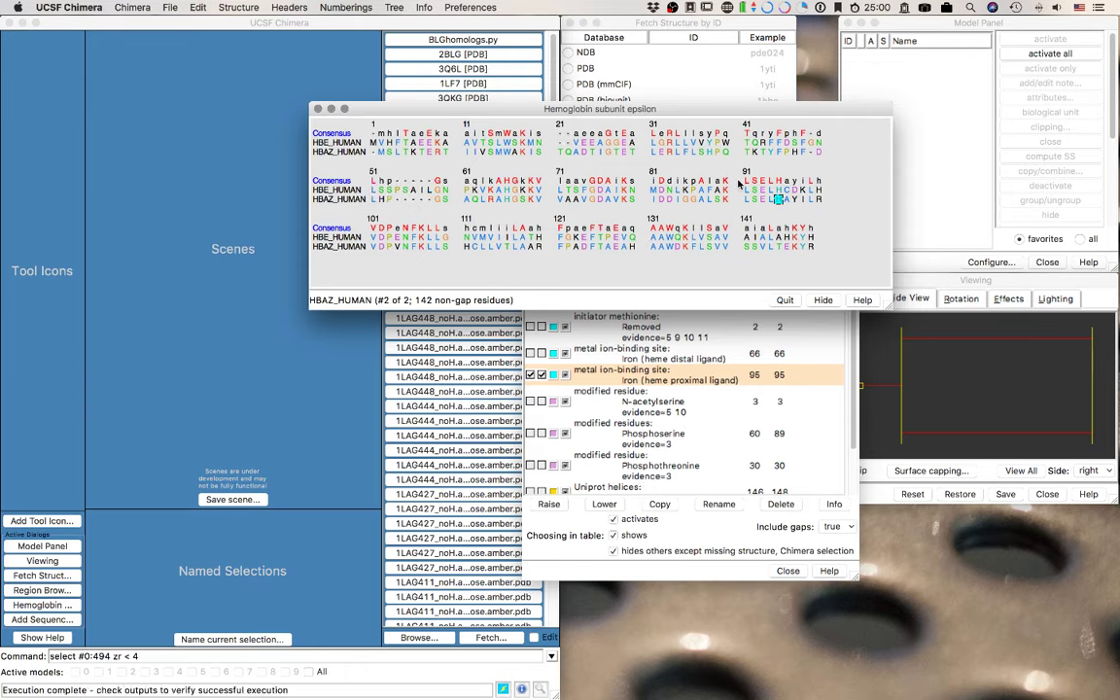
{"action": "left_click", "coordinate": [289, 10]}
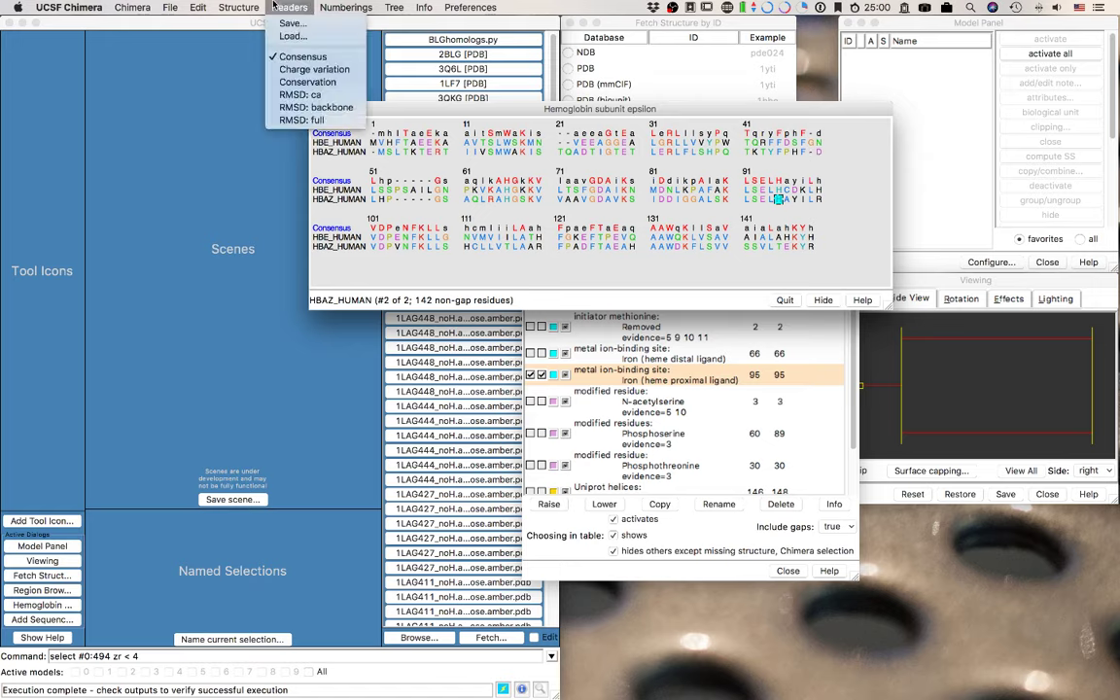
{"action": "left_click", "coordinate": [285, 50]}
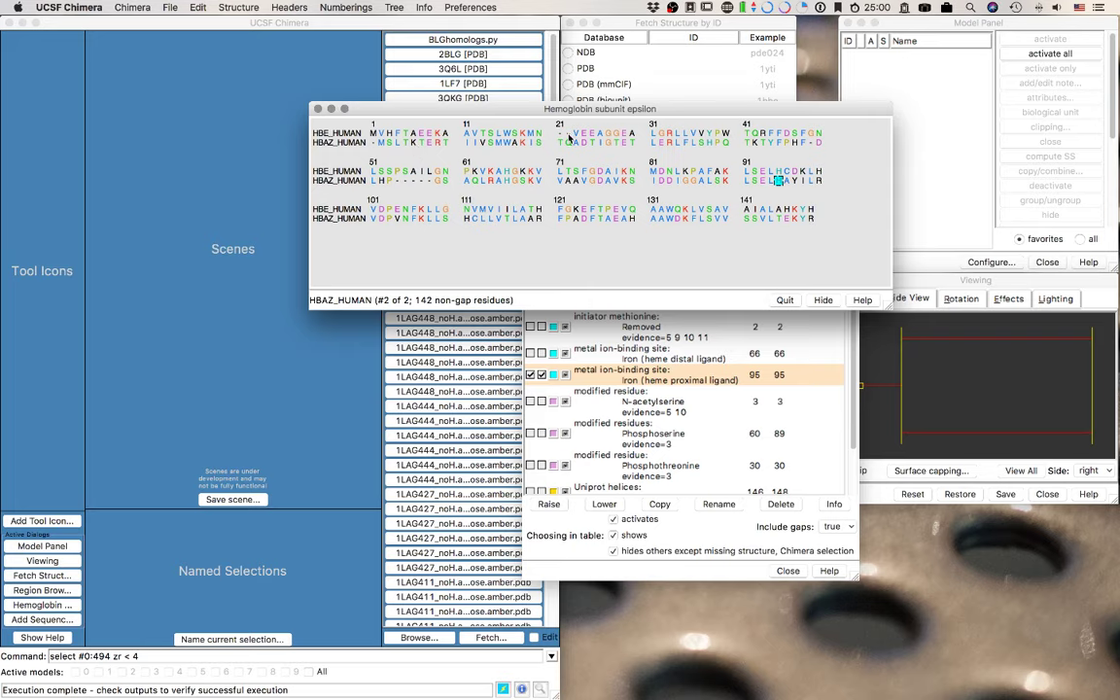
Compute percent identities of all sequences against all sequences, dividing by non-gap columns in common.
{"action": "left_click", "coordinate": [238, 8]}
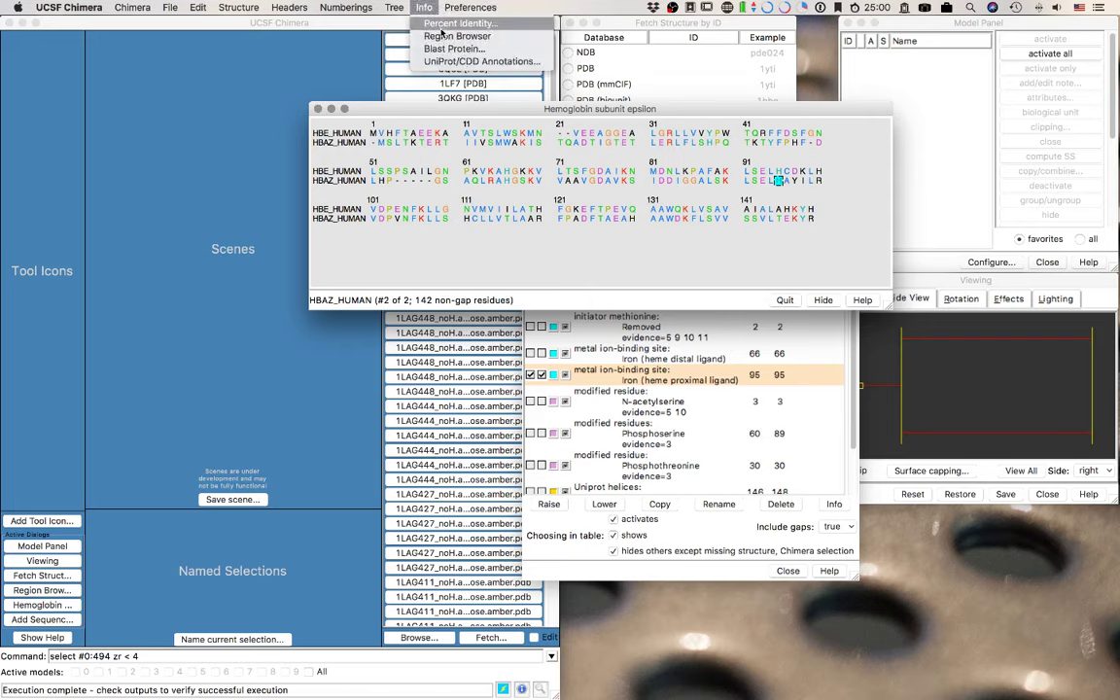
{"action": "left_click", "coordinate": [441, 25]}
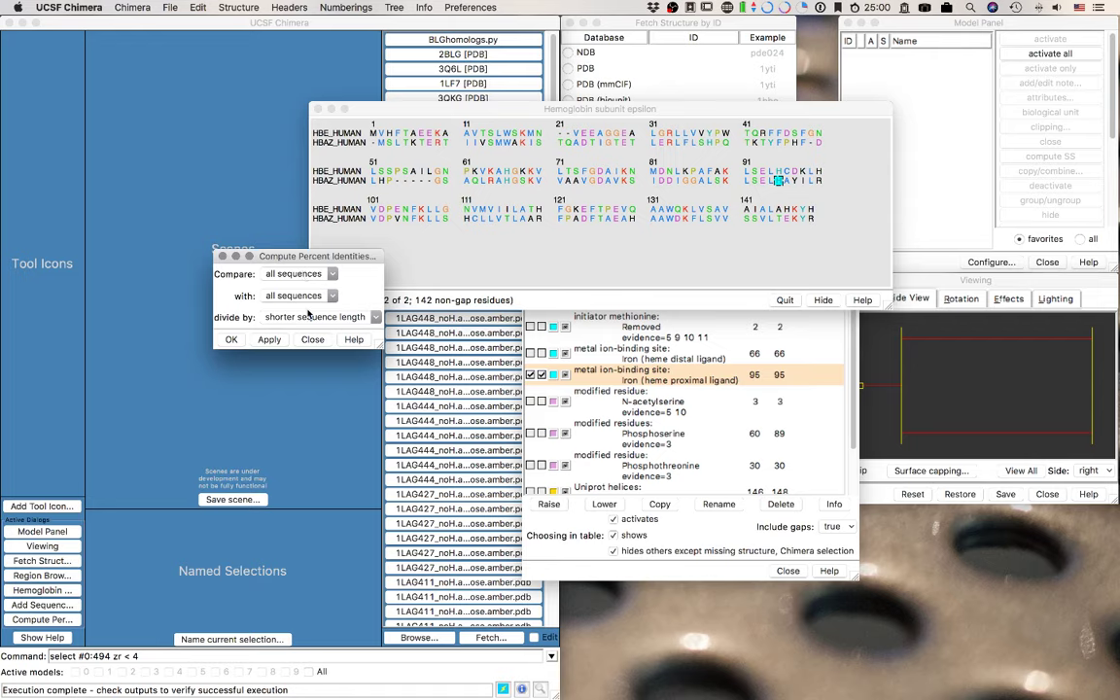
{"action": "left_click", "coordinate": [301, 317]}
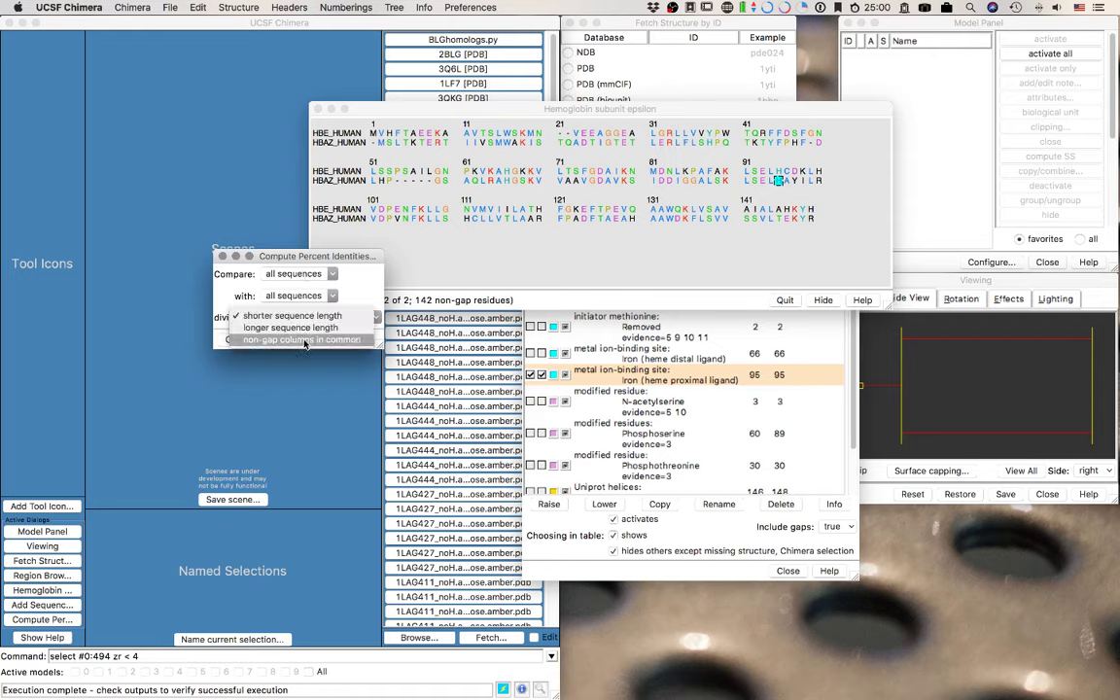
{"action": "left_click", "coordinate": [291, 316]}
{"action": "left_click_drag", "start_coordinate": [311, 317], "coordinate": [291, 329]}
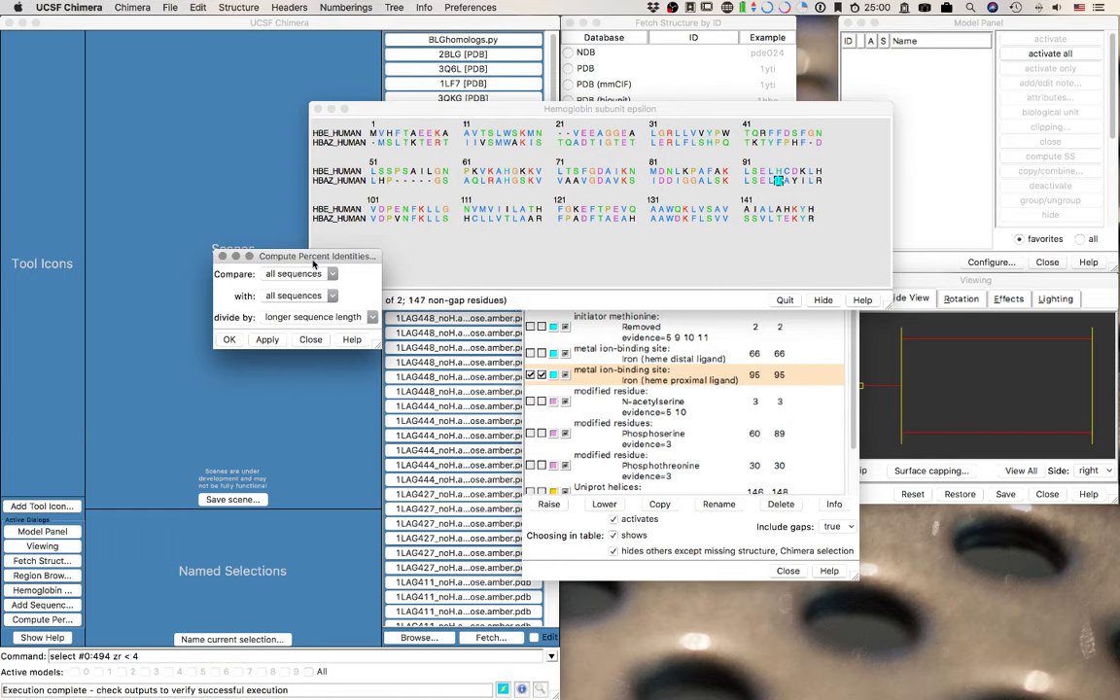
{"action": "left_click", "coordinate": [292, 317]}
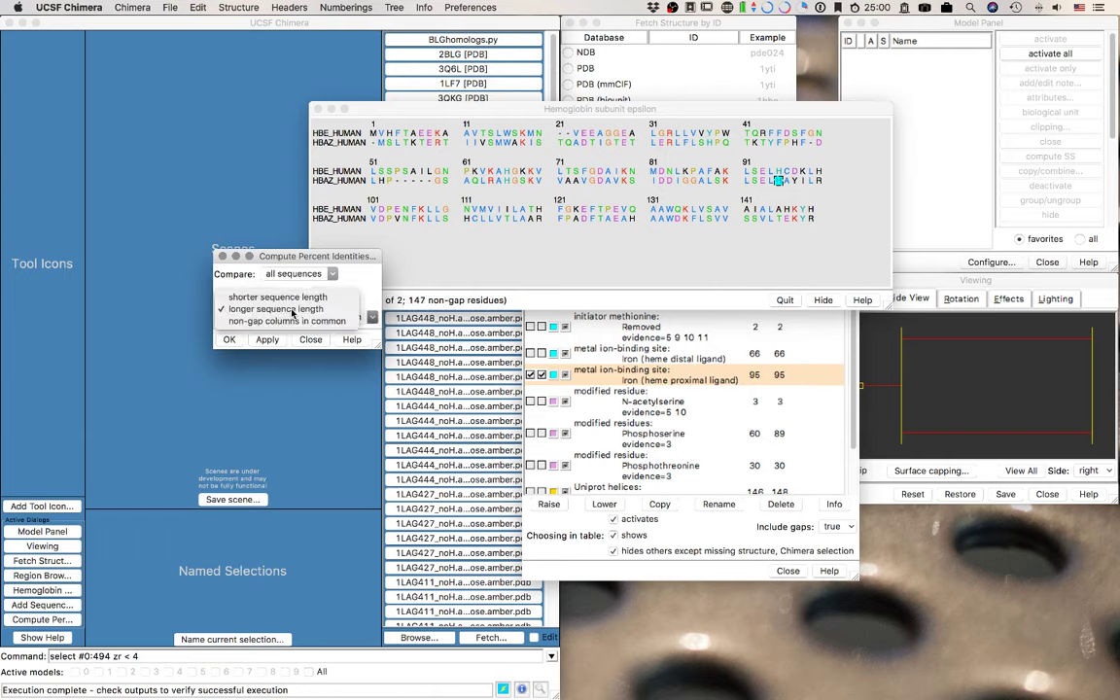
{"action": "left_click", "coordinate": [292, 321]}
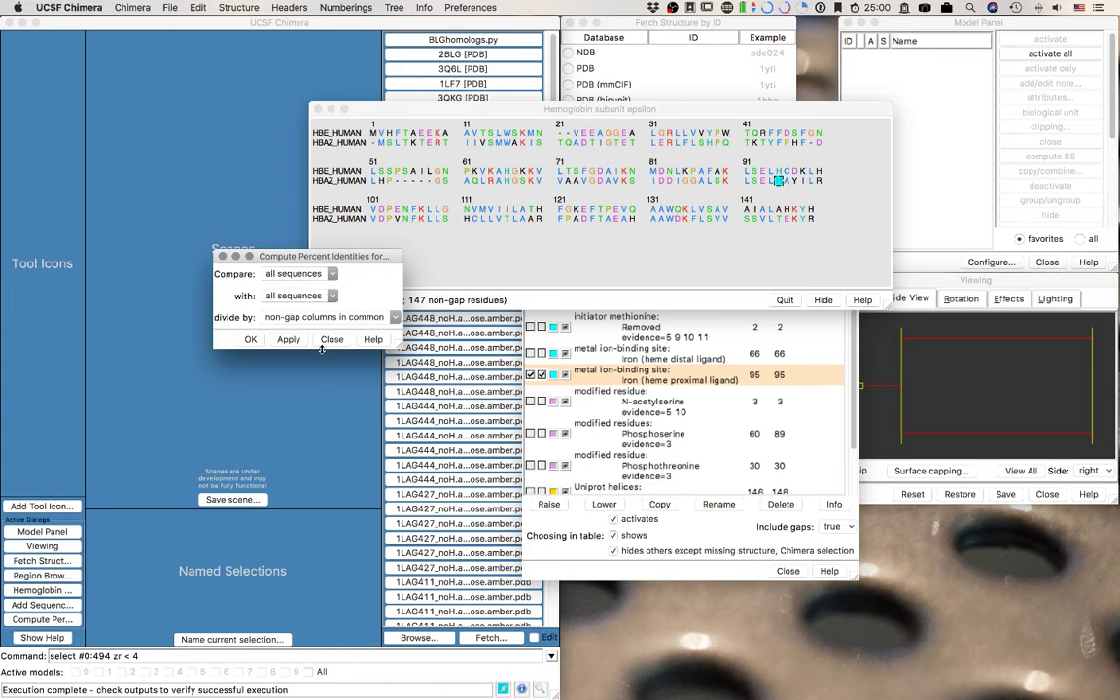
{"action": "left_click", "coordinate": [250, 339]}
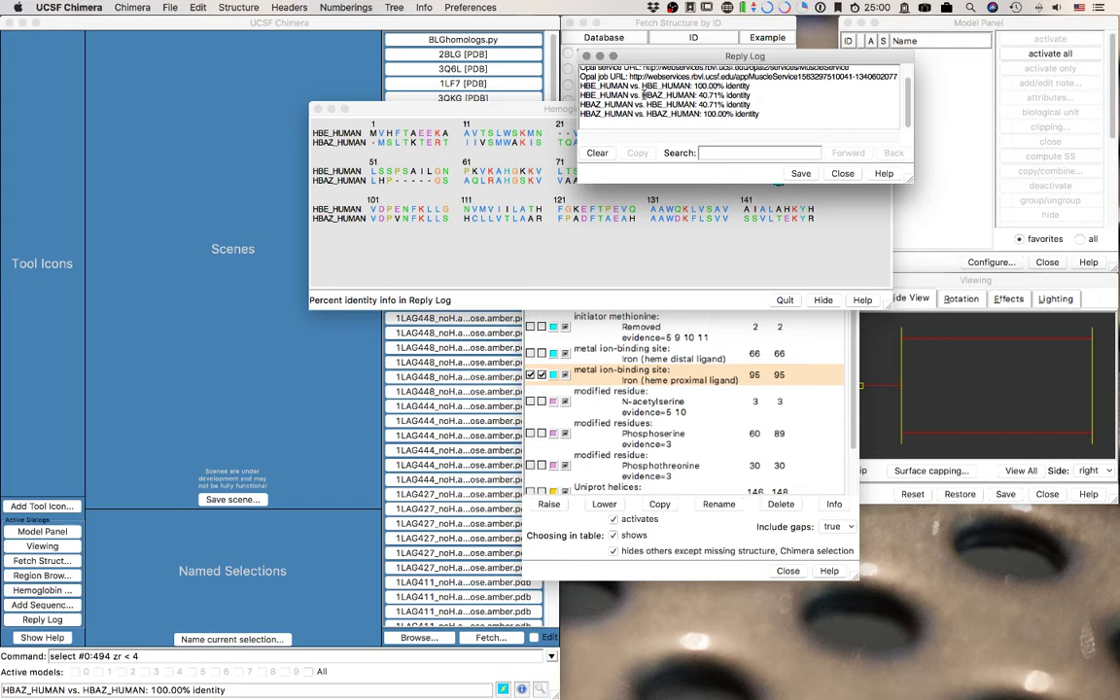
Move and enlarge the Reply Log to read the percent identity results, and close it.
{"action": "left_click_drag", "start_coordinate": [713, 63], "coordinate": [684, 158]}
{"action": "left_click_drag", "start_coordinate": [888, 272], "coordinate": [970, 607]}
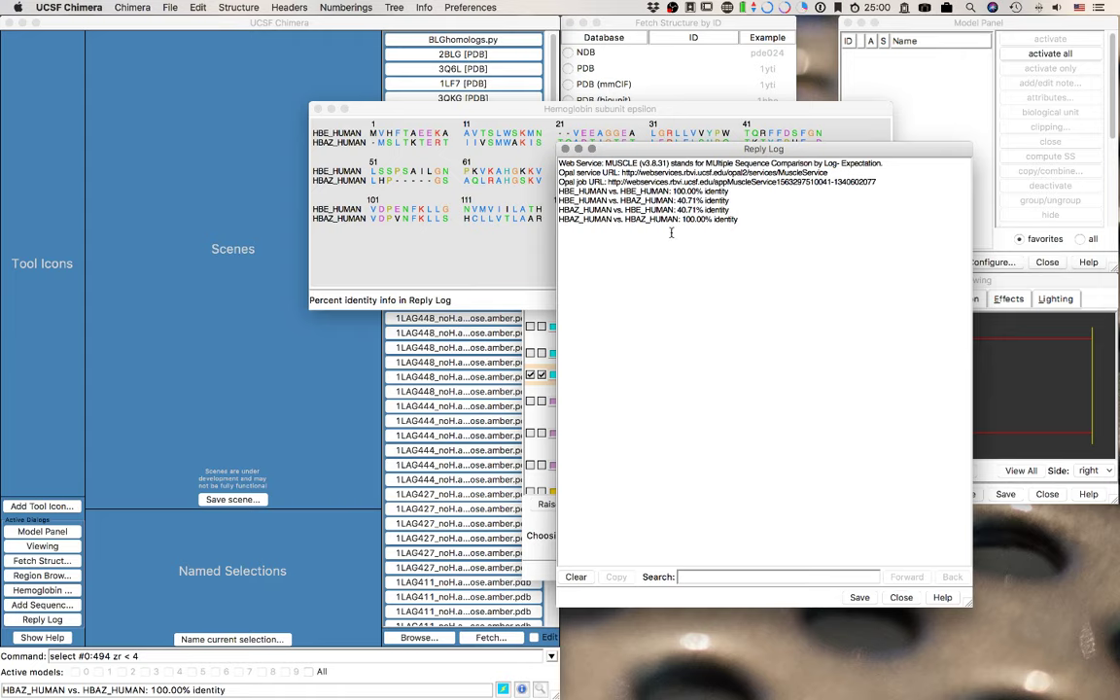
{"action": "left_click_drag", "start_coordinate": [699, 306], "coordinate": [494, 146]}
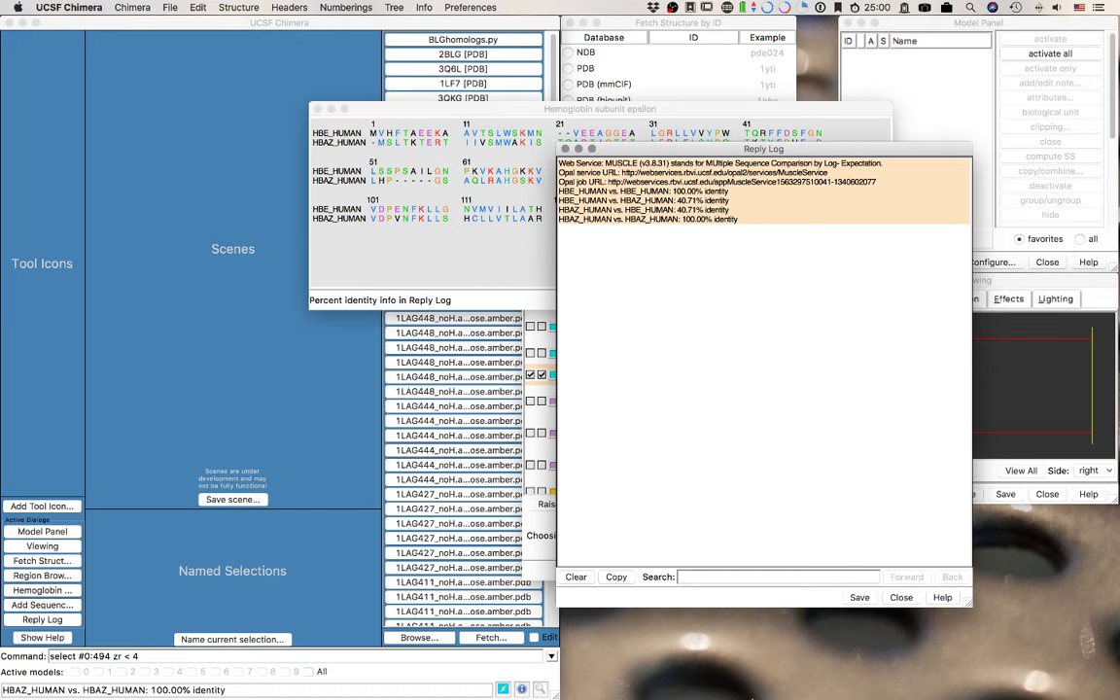
{"action": "left_click", "coordinate": [609, 687]}
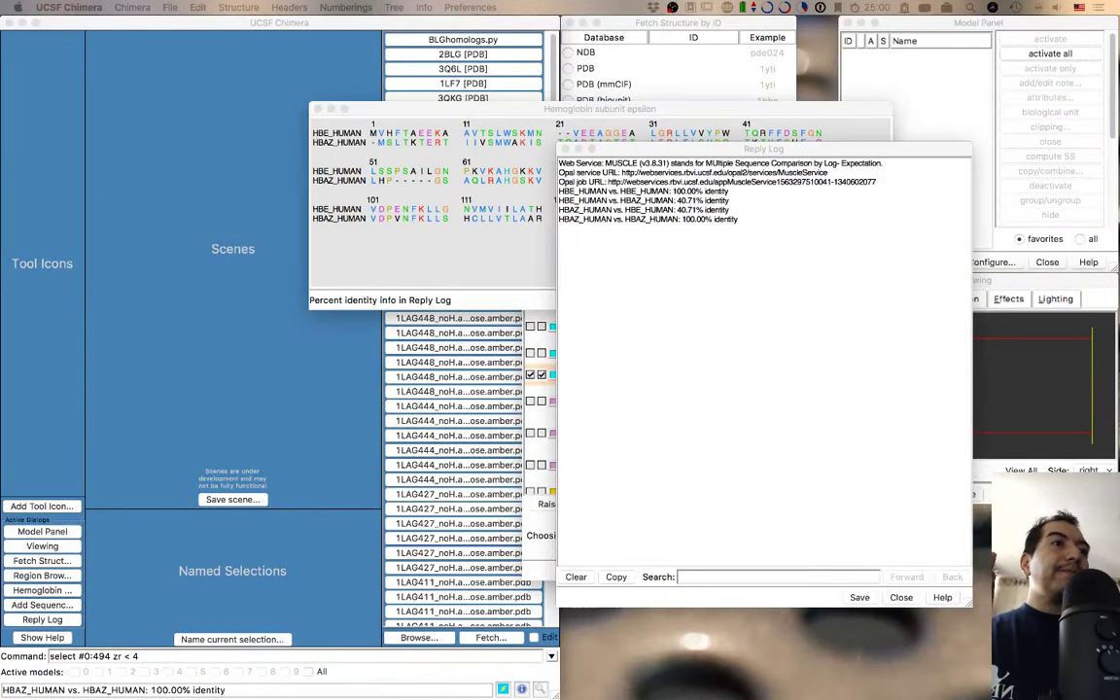
{"action": "left_click", "coordinate": [900, 597]}
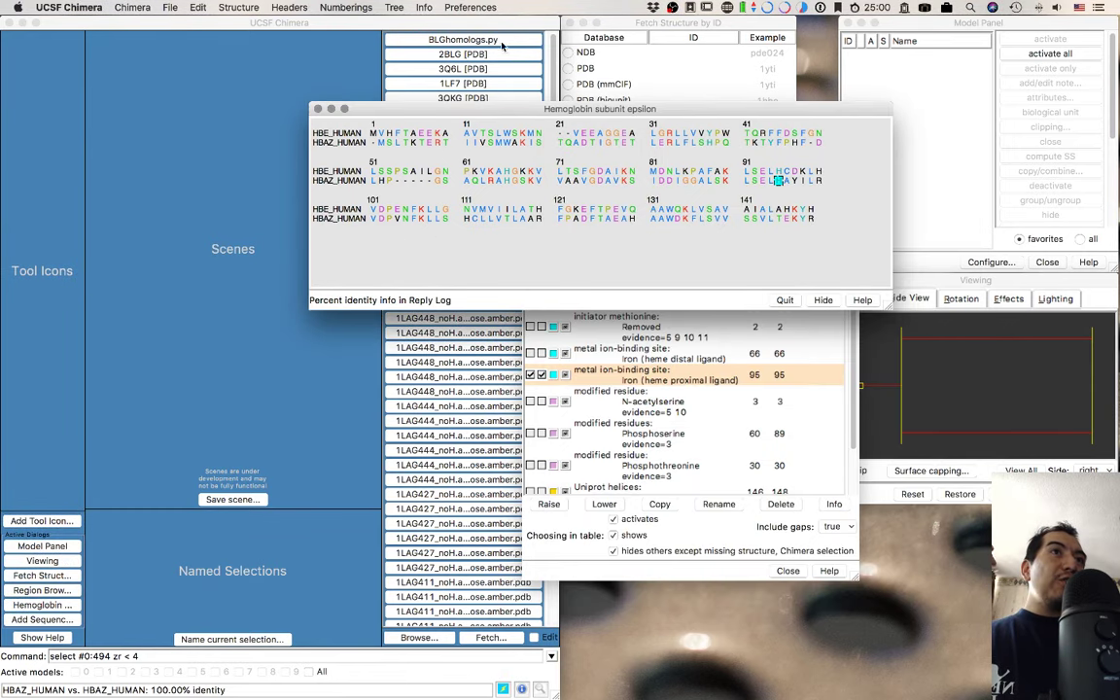
Reopen the Reply Log from the main Chimera window to view the logged identity results again, and close it.
{"action": "left_click", "coordinate": [475, 19]}
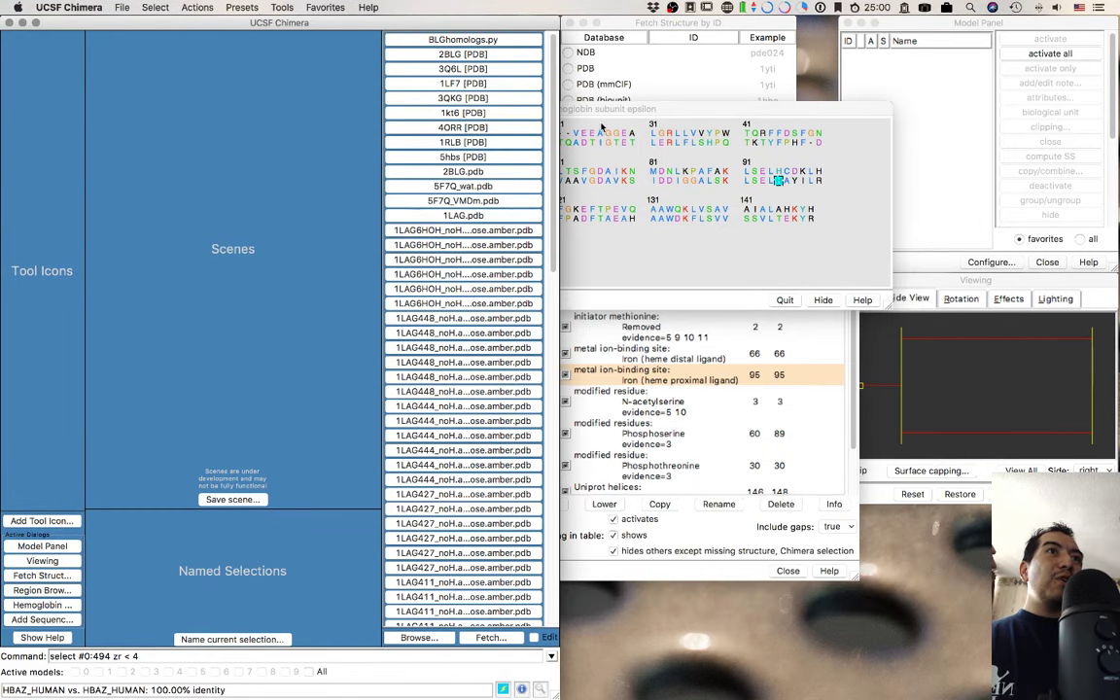
{"action": "left_click", "coordinate": [556, 104]}
{"action": "left_click", "coordinate": [424, 7]}
{"action": "mouse_move", "coordinate": [468, 5]}
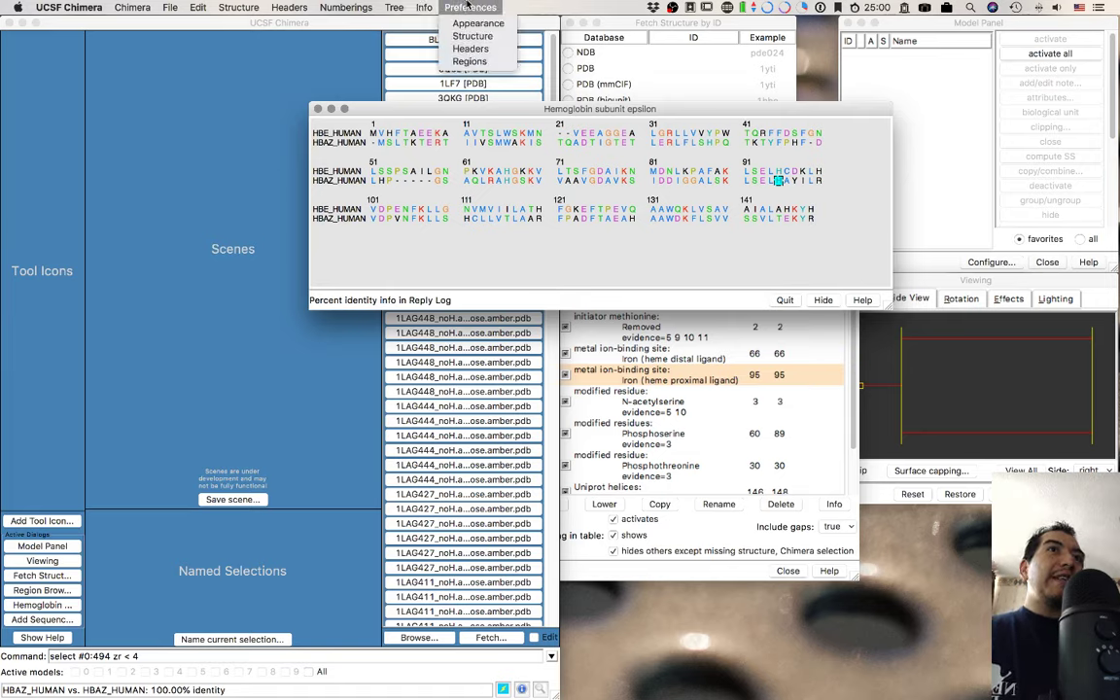
{"action": "left_click", "coordinate": [392, 30]}
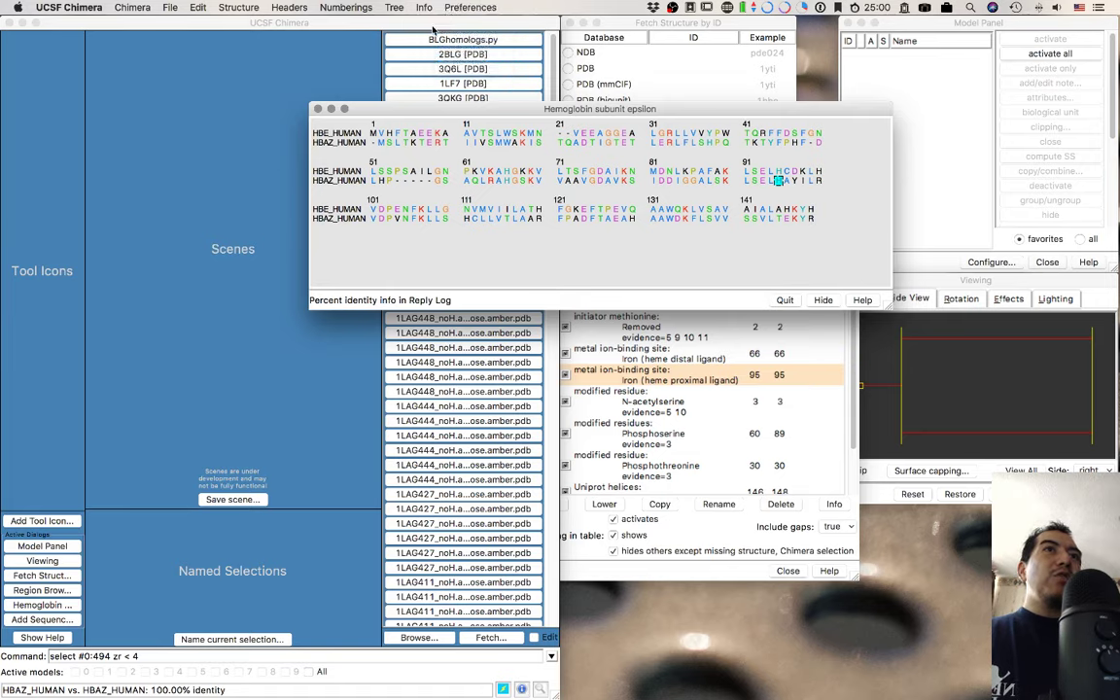
{"action": "left_click", "coordinate": [431, 17]}
{"action": "left_click", "coordinate": [325, 6]}
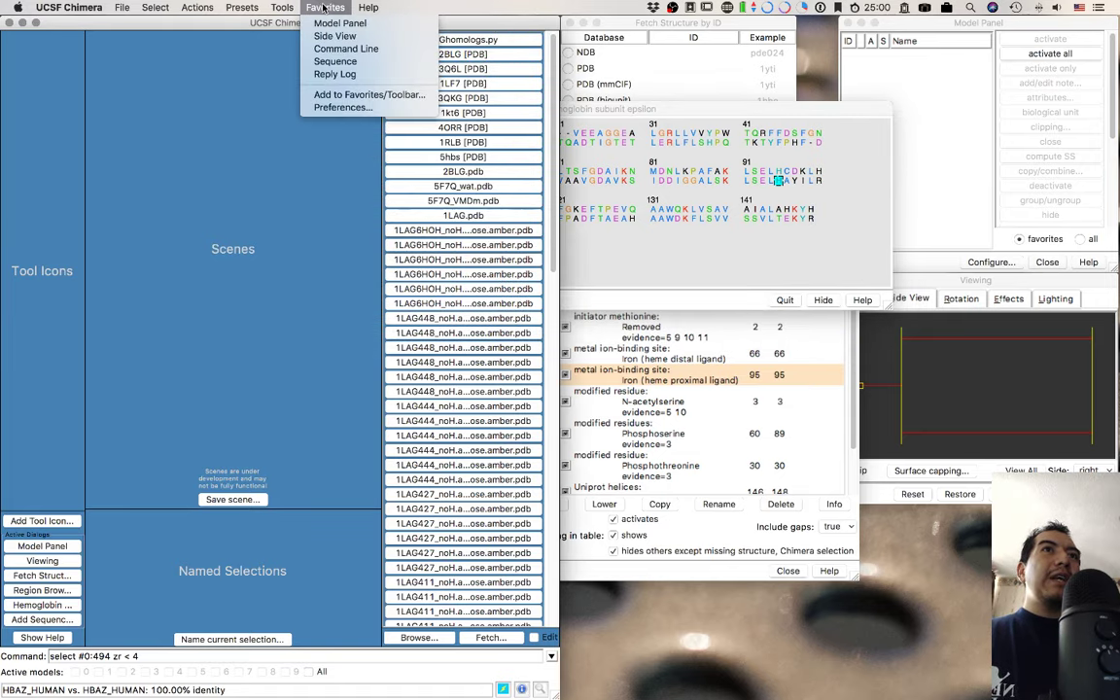
{"action": "left_click", "coordinate": [344, 80]}
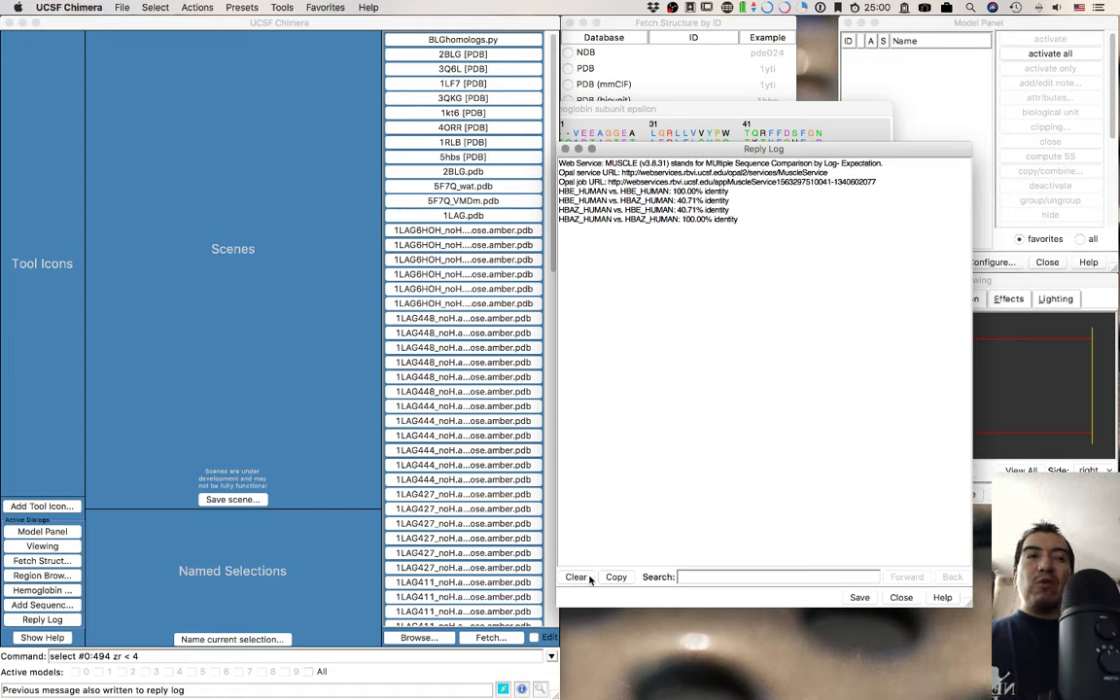
{"action": "left_click", "coordinate": [902, 599]}
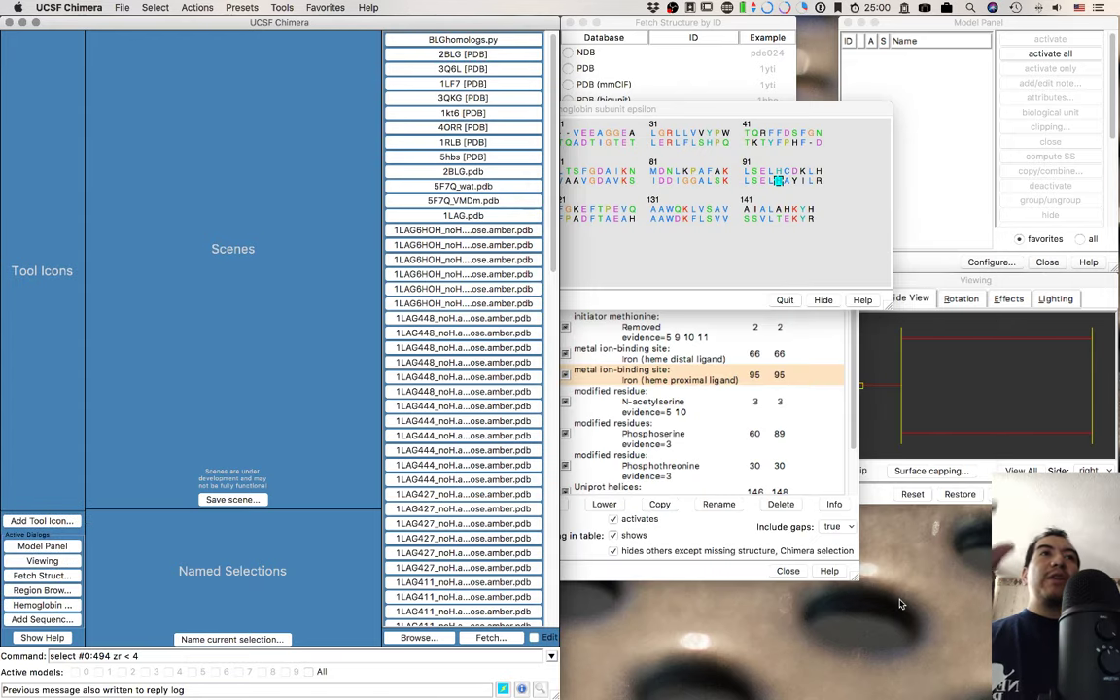
Bring the Add Sequence dialog for the hemoglobin alignment back in front of the other windows.
{"action": "left_click", "coordinate": [725, 245]}
{"action": "key", "text": "ctrl+Up"}
{"action": "left_click", "coordinate": [369, 471]}
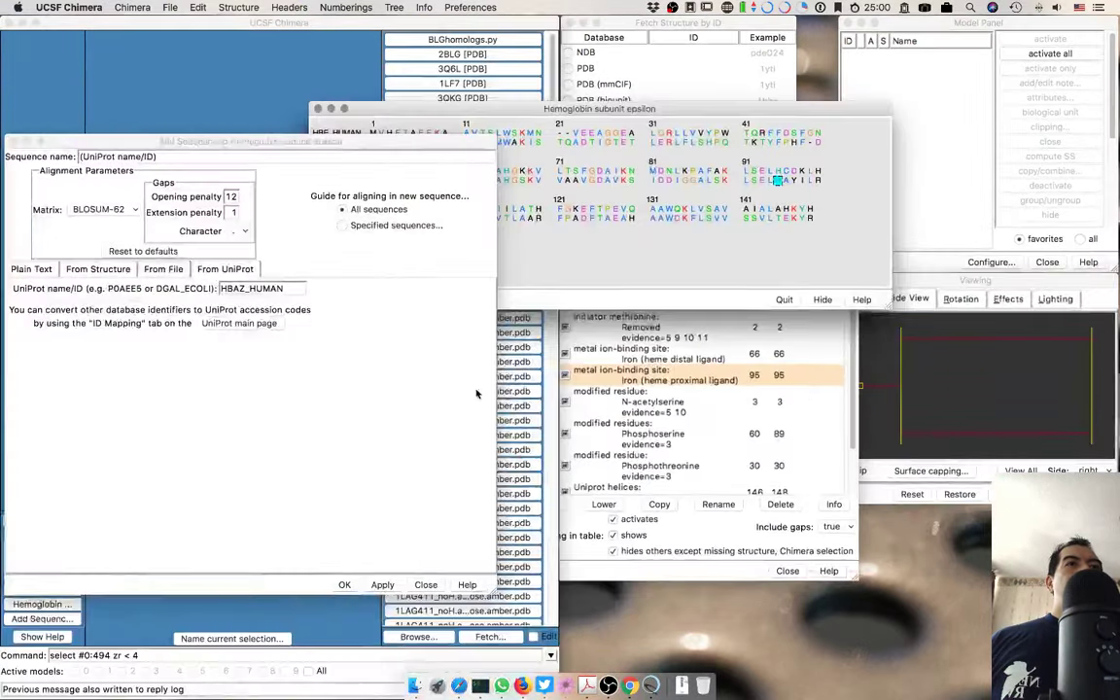
{"action": "key", "text": "ctrl+Up"}
{"action": "left_click", "coordinate": [522, 92]}
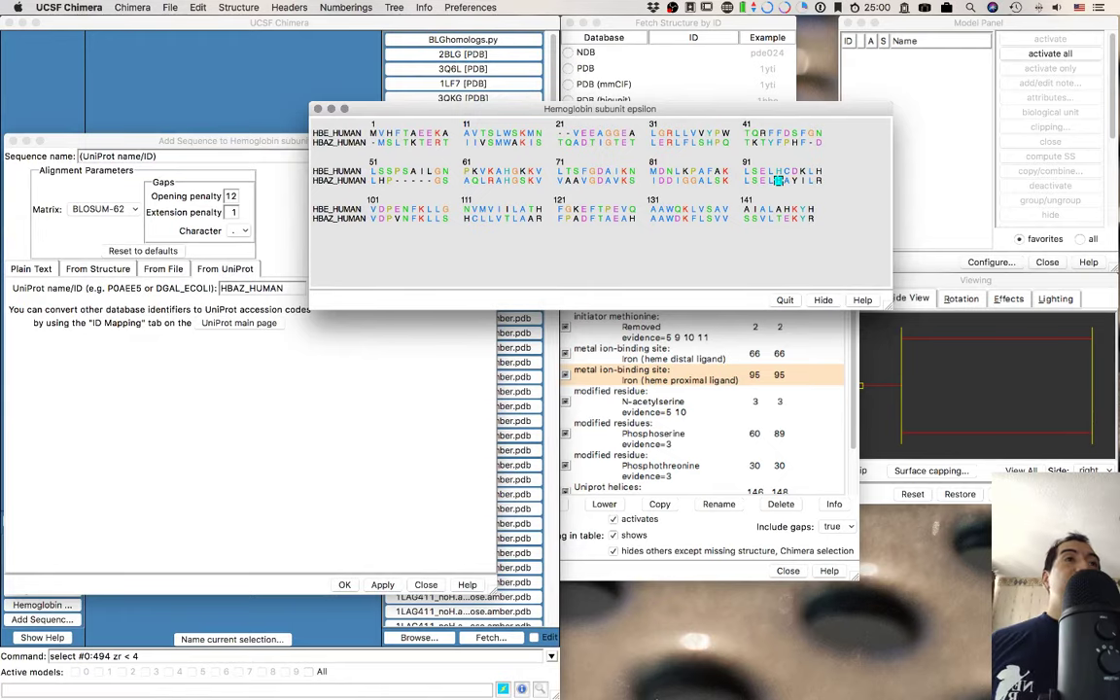
{"action": "left_click", "coordinate": [350, 415]}
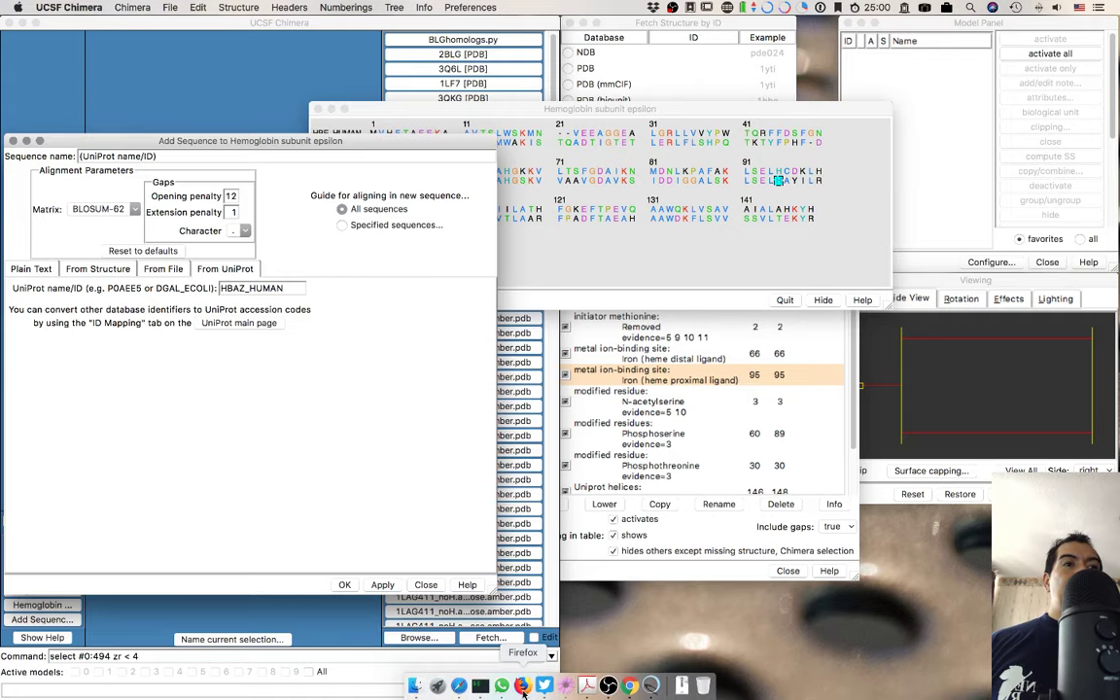
Switch to the UniProt results in Chrome and copy the entry name HBD_HUMAN.
{"action": "left_click", "coordinate": [458, 686]}
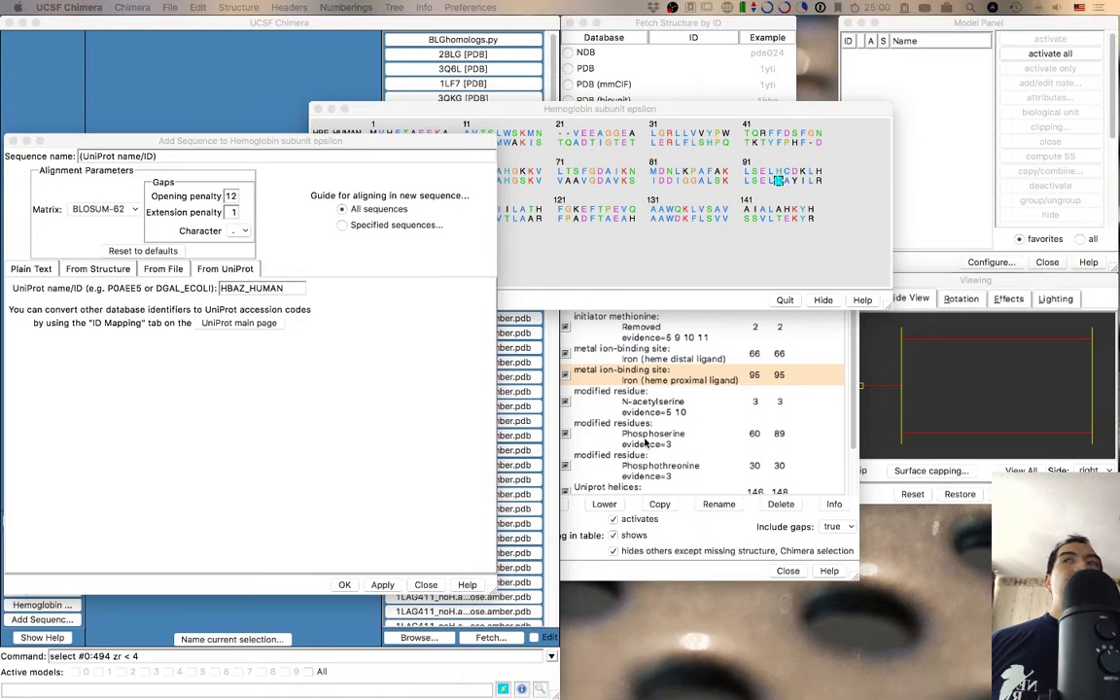
{"action": "left_click", "coordinate": [575, 683]}
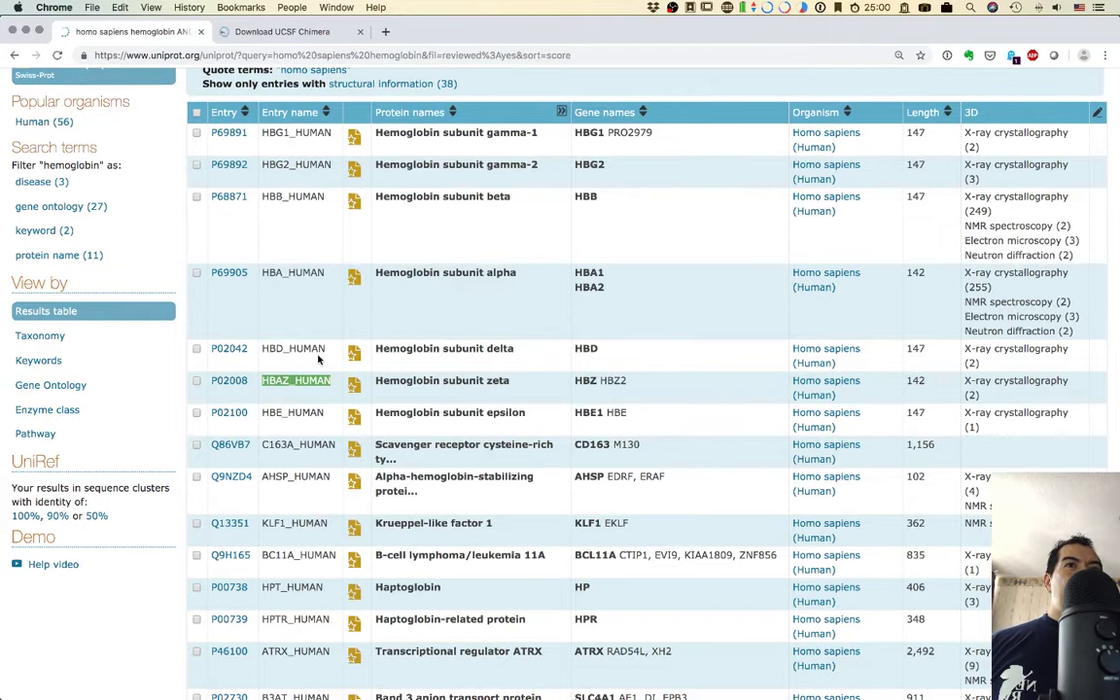
{"action": "left_click_drag", "start_coordinate": [325, 349], "coordinate": [265, 350]}
{"action": "key", "text": "super+c"}
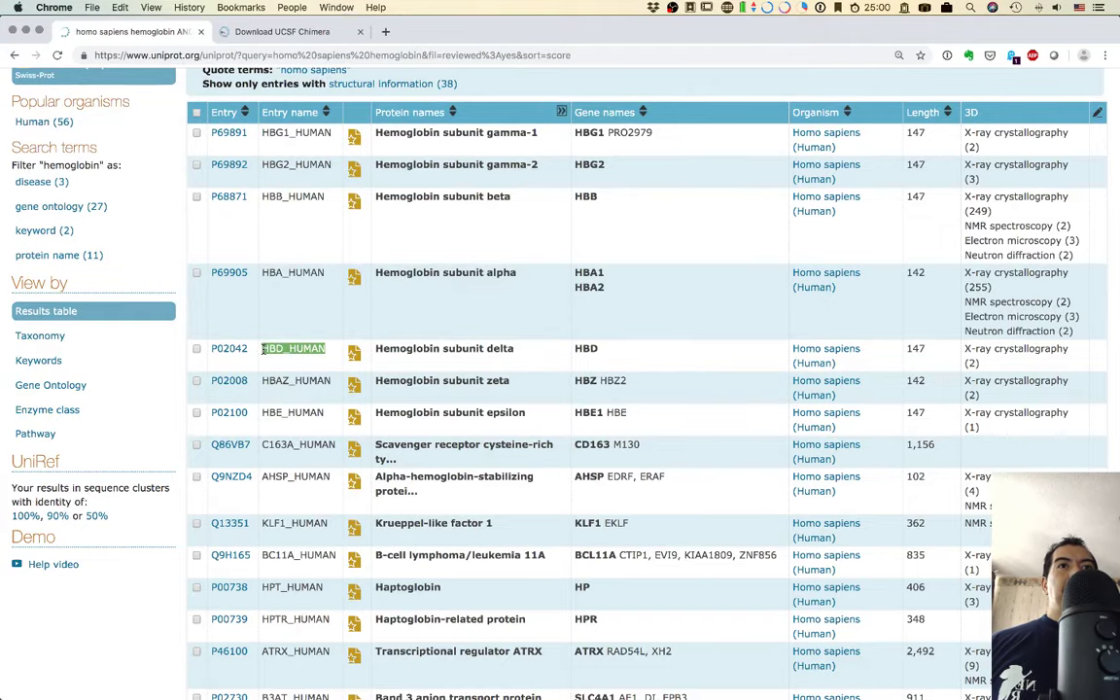
Return to Chimera, add the UniProt sequence HBD_HUMAN to the hemoglobin alignment, and bring the alignment window forward.
{"action": "key", "text": "super+Tab"}
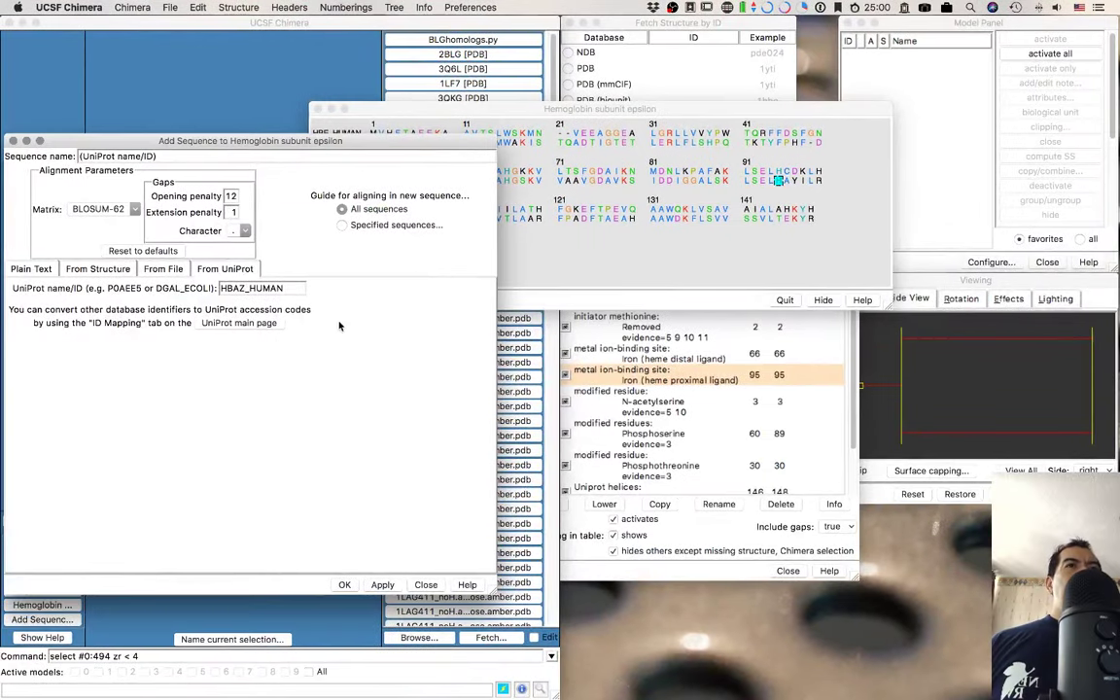
{"action": "key", "text": "BackSpace"}
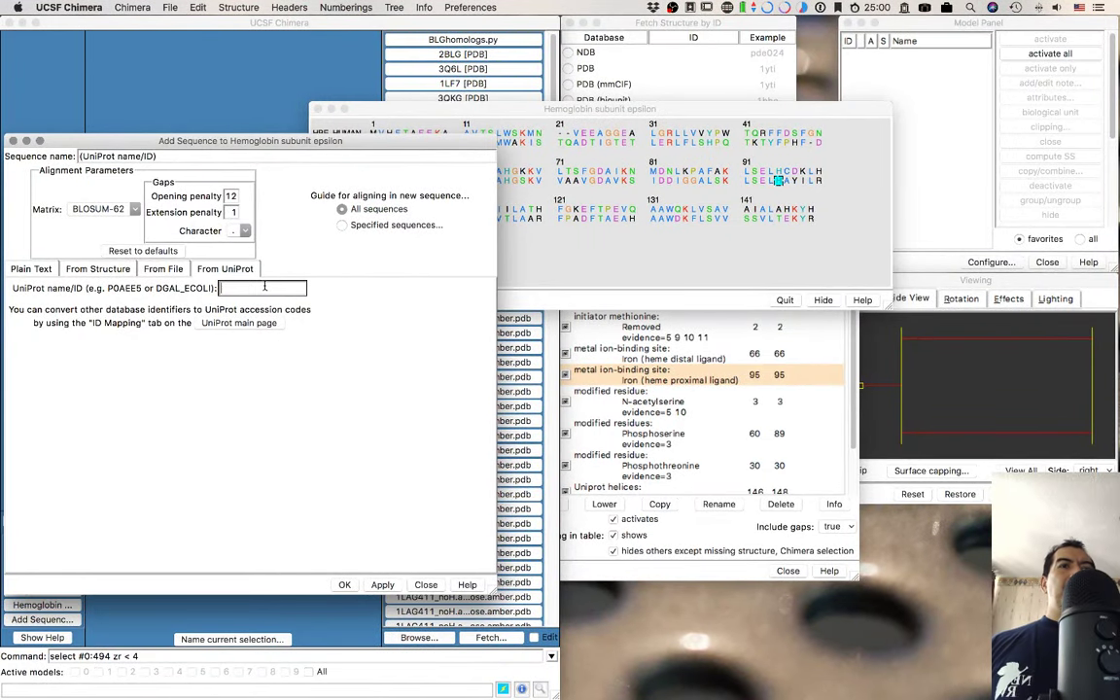
{"action": "key", "text": "super+v"}
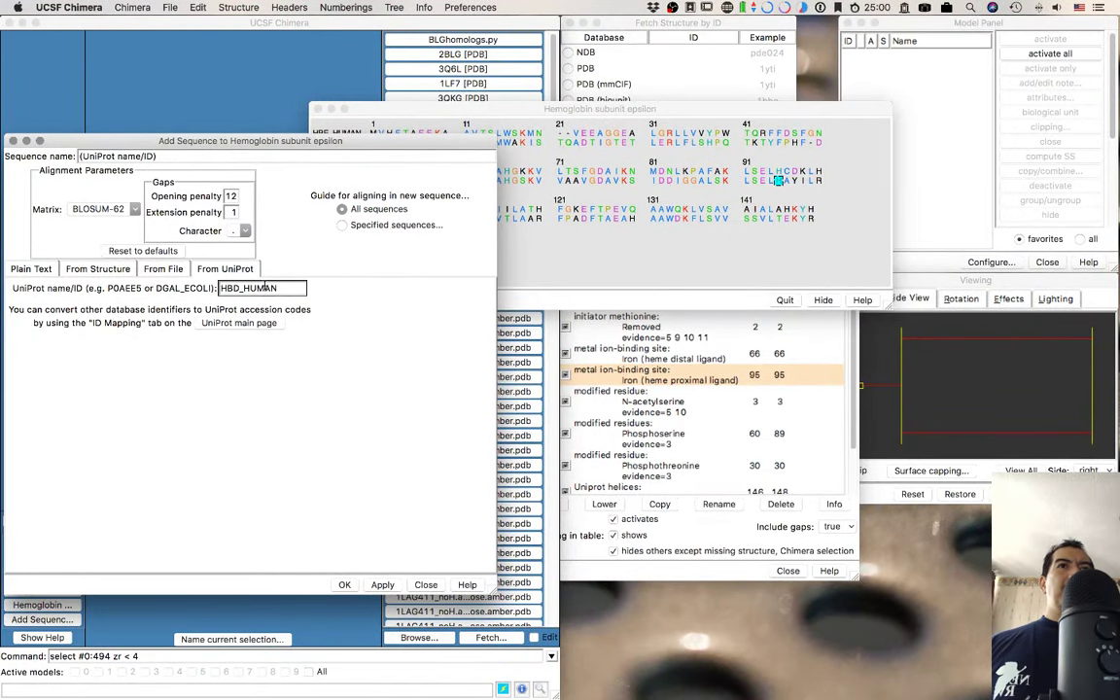
{"action": "left_click", "coordinate": [383, 584]}
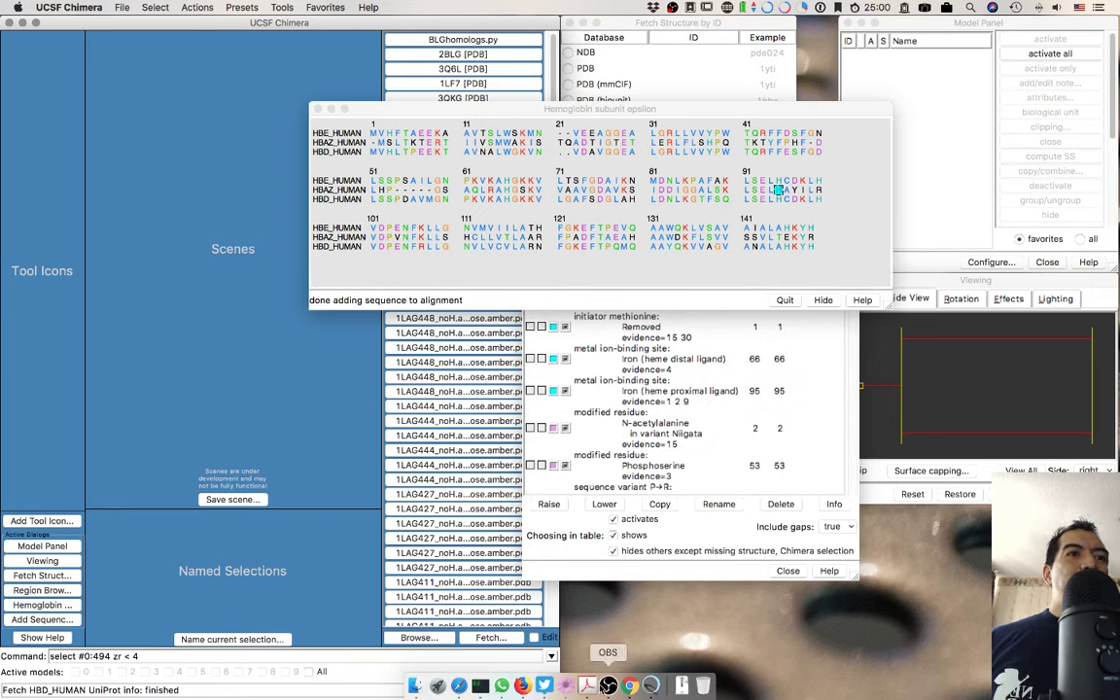
{"action": "left_click", "coordinate": [452, 162]}
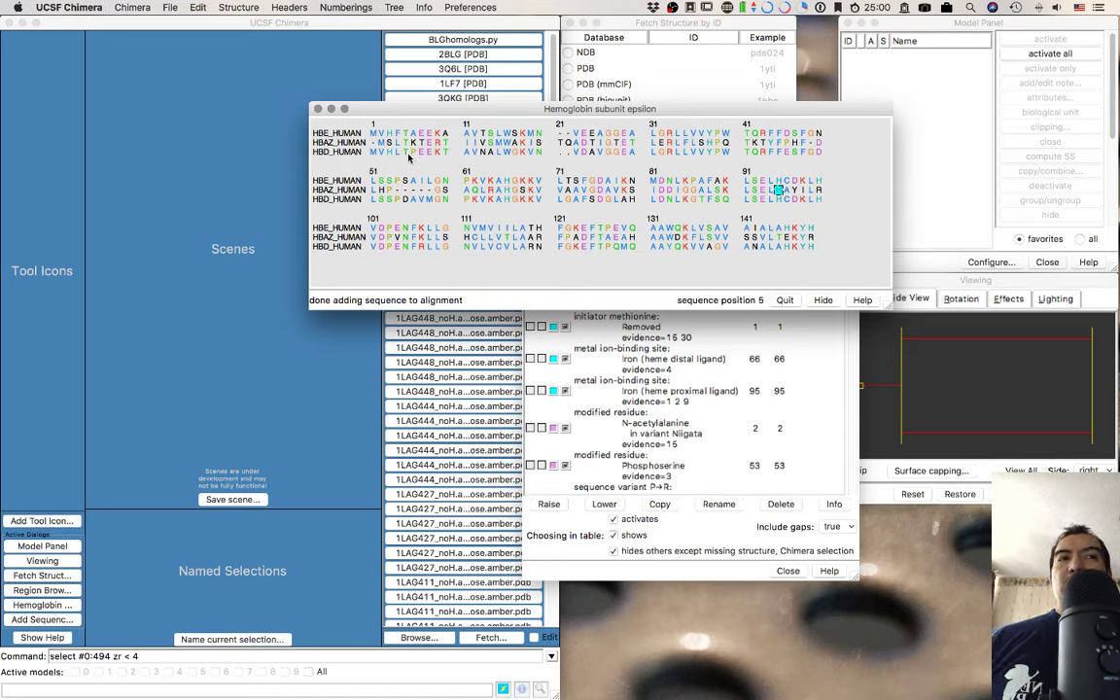
Switch back to the UniProt results in Chrome and select the entry name HBA_HUMAN for copying.
{"action": "left_click", "coordinate": [459, 686]}
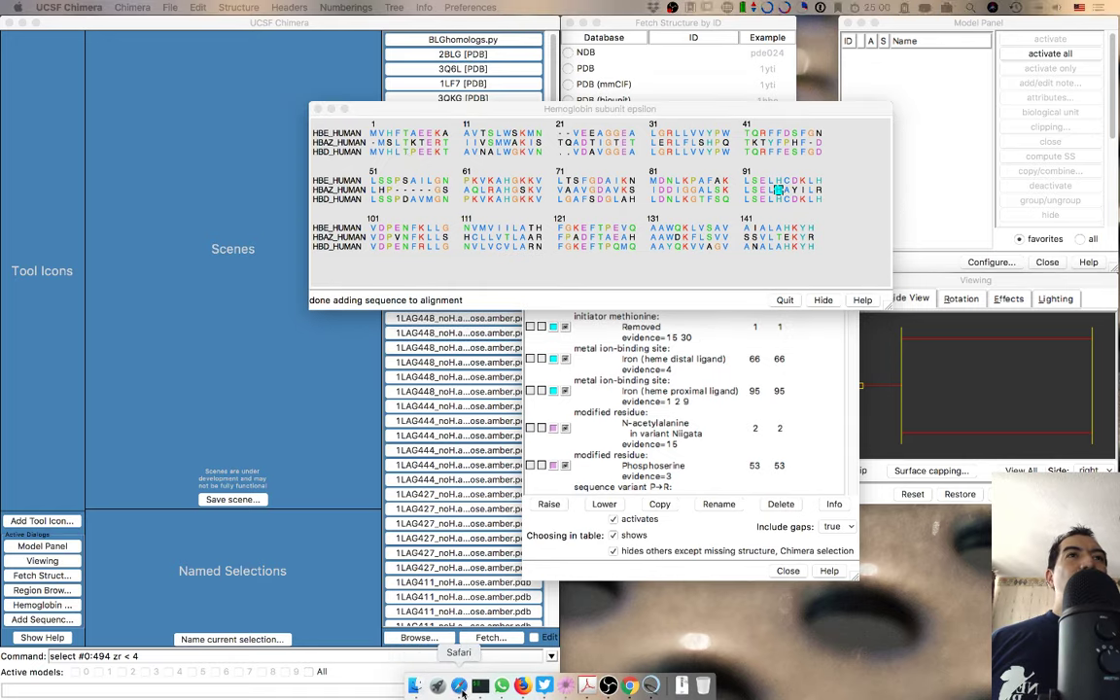
{"action": "left_click", "coordinate": [630, 686]}
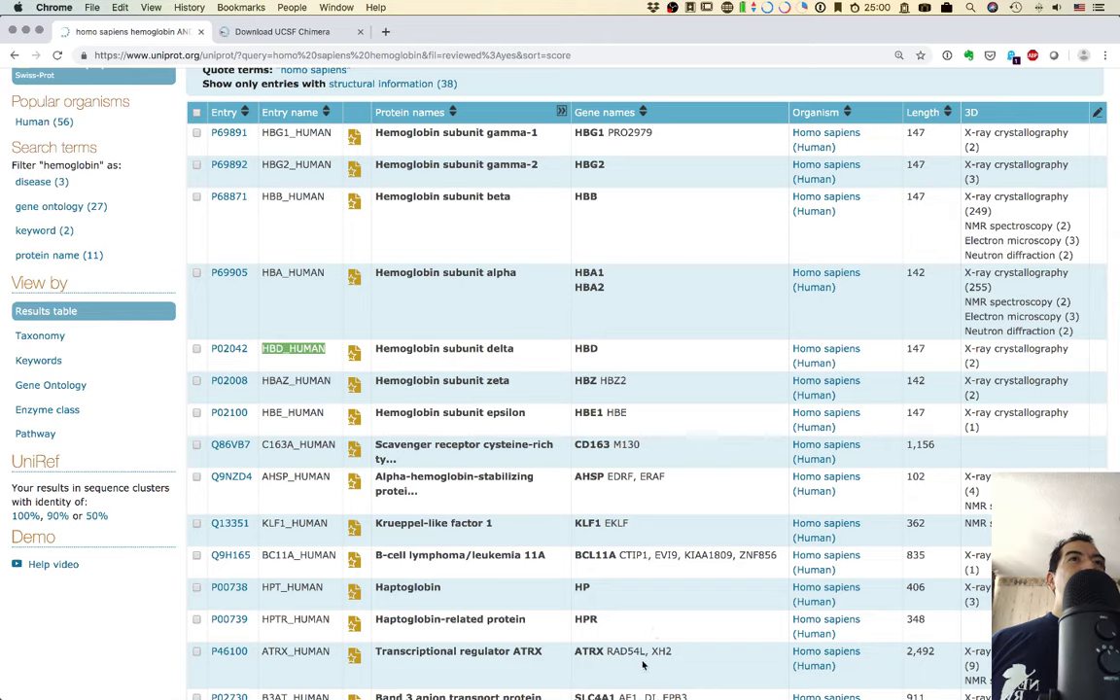
{"action": "mouse_move", "coordinate": [644, 686]}
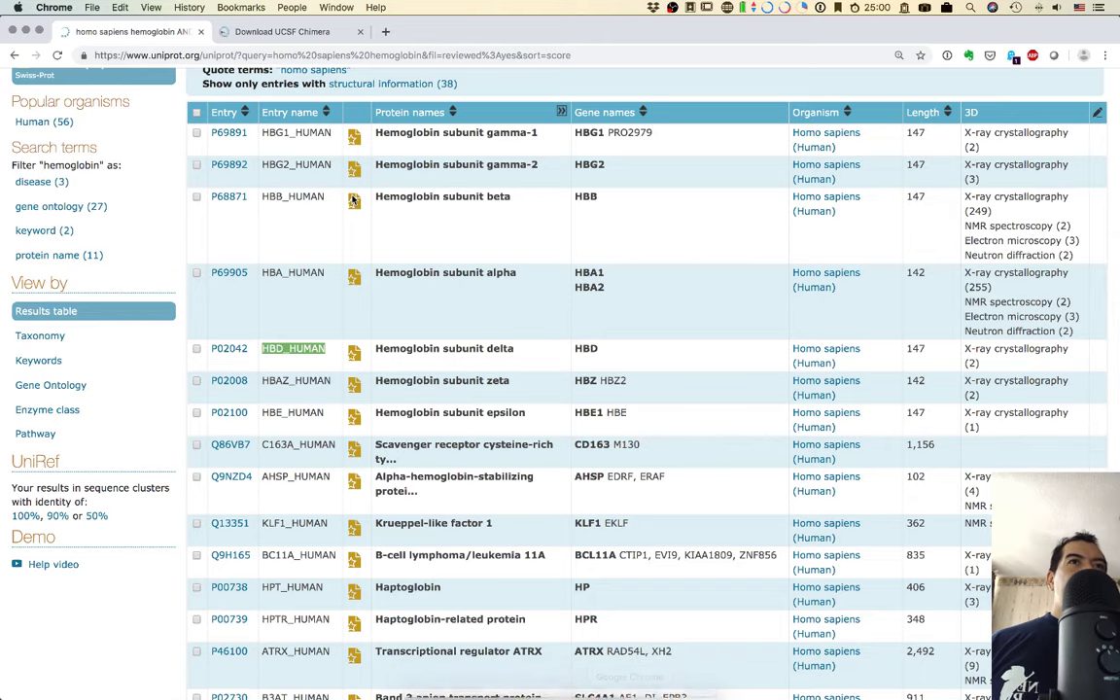
{"action": "left_click", "coordinate": [324, 274]}
{"action": "left_click_drag", "start_coordinate": [324, 273], "coordinate": [264, 273]}
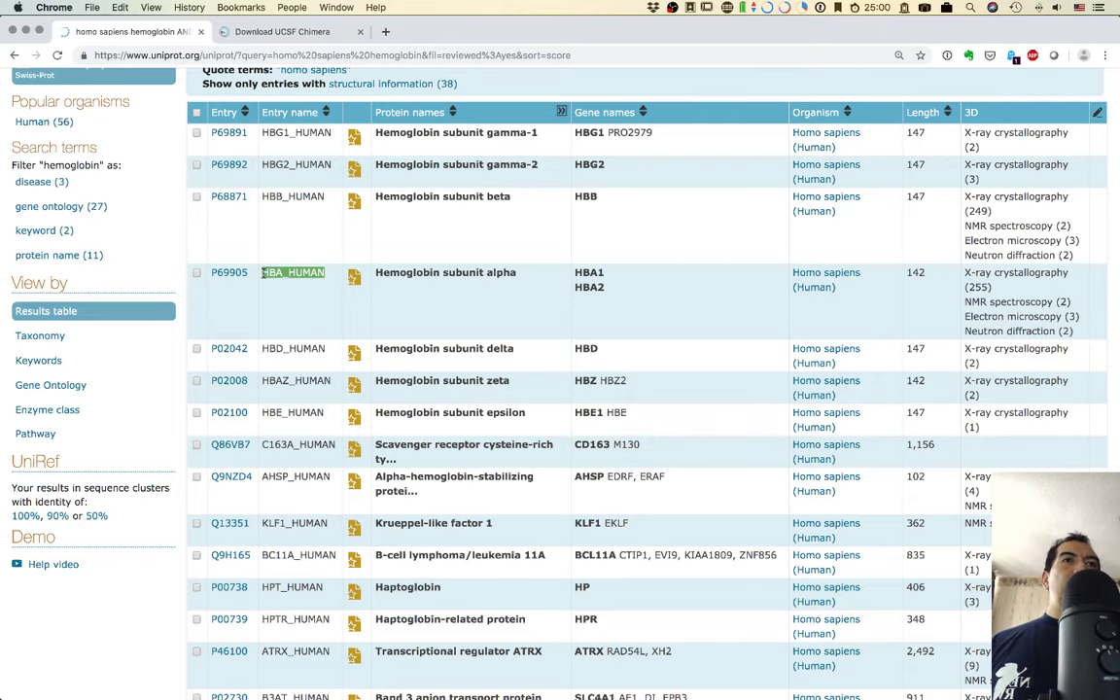
Go back to Chimera's Add Sequence dialog and add the UniProt sequence HBA_HUMAN to the alignment.
{"action": "left_click", "coordinate": [642, 686]}
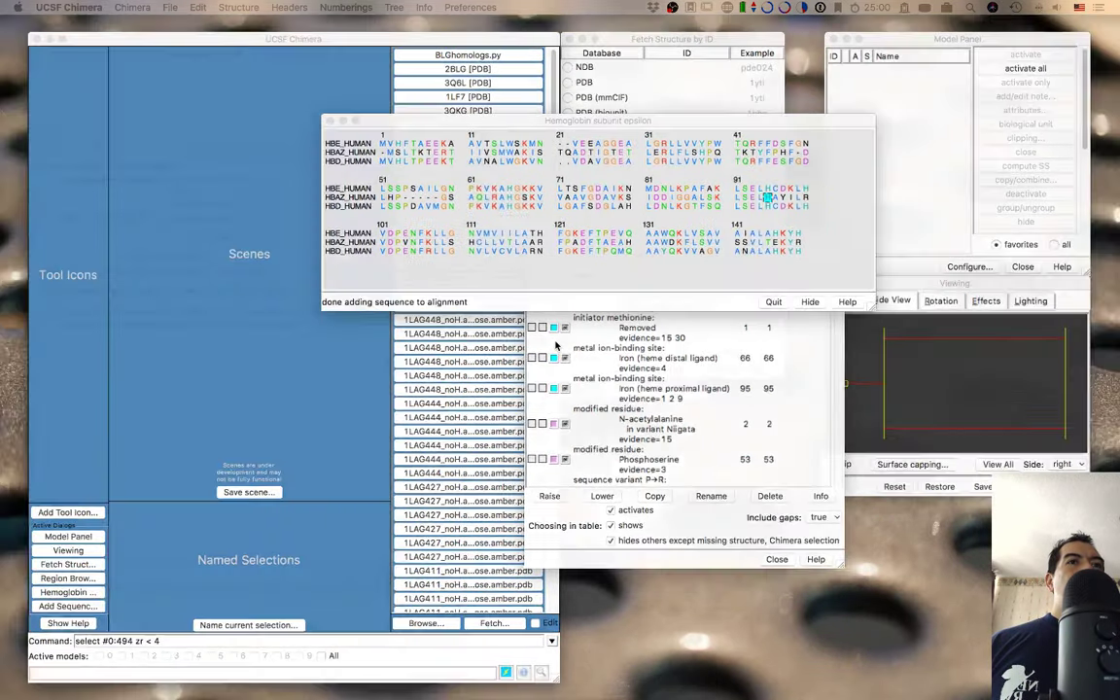
{"action": "key", "text": "F11"}
{"action": "key", "text": "ctrl+Up"}
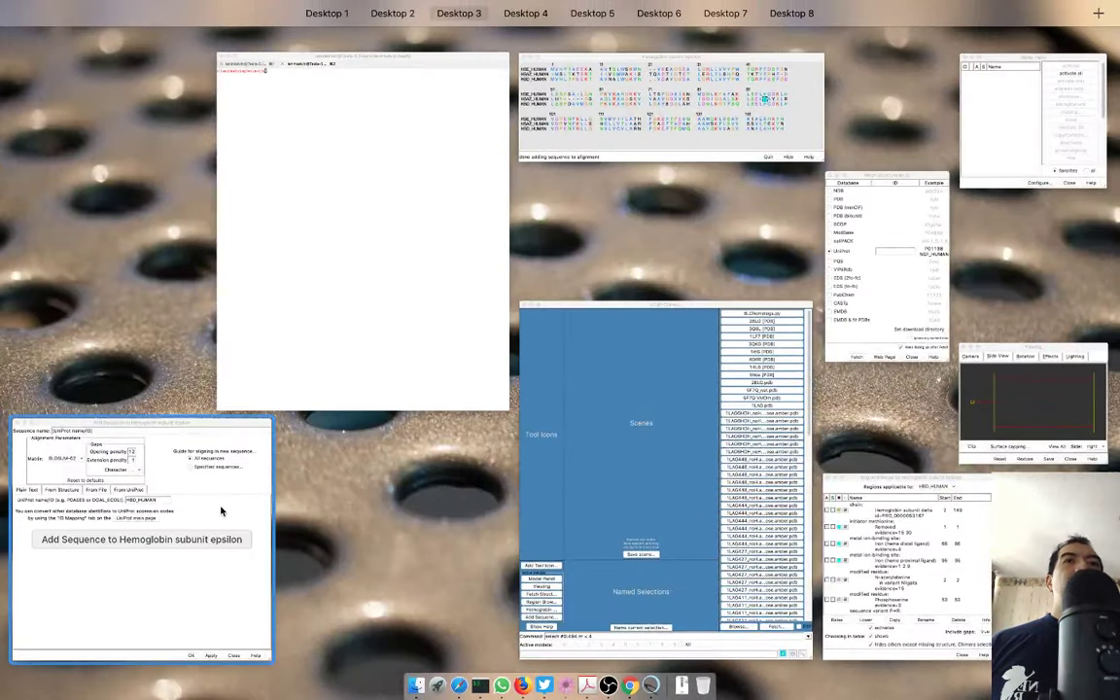
{"action": "left_click", "coordinate": [221, 511]}
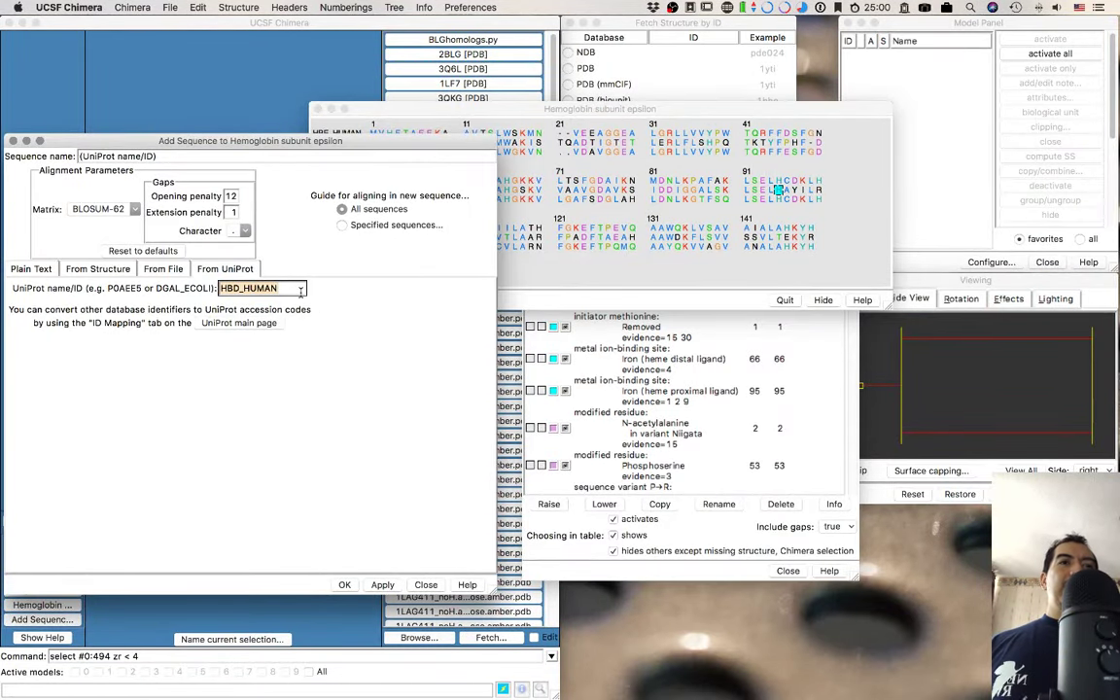
{"action": "type", "text": "HBA_HUMAN"}
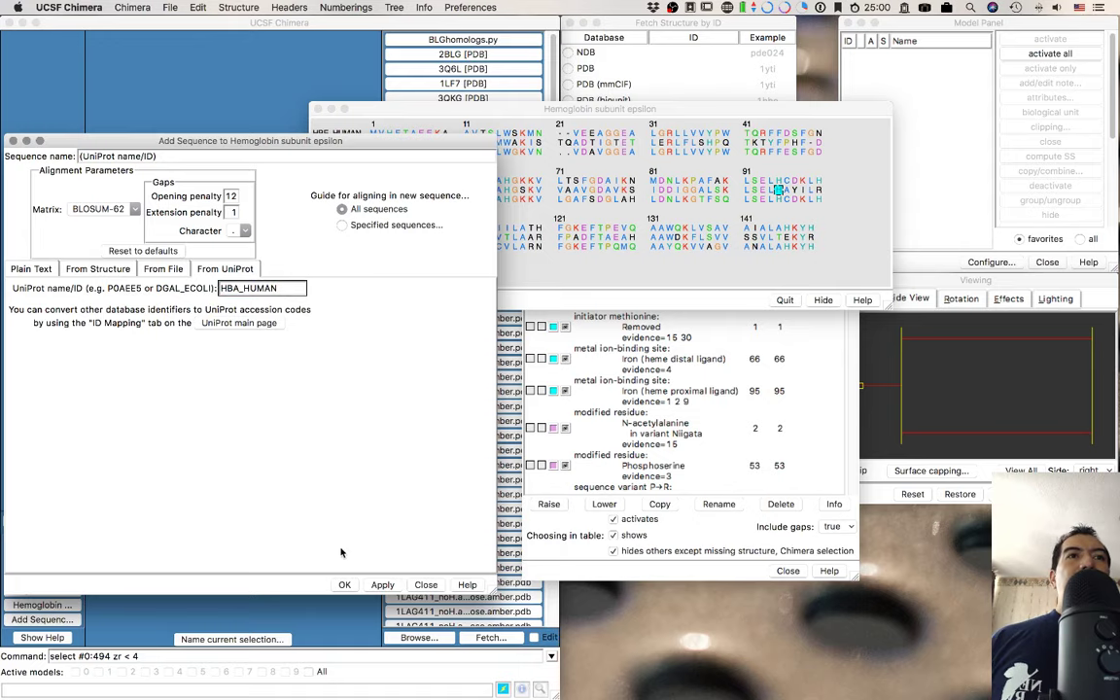
{"action": "left_click", "coordinate": [382, 585]}
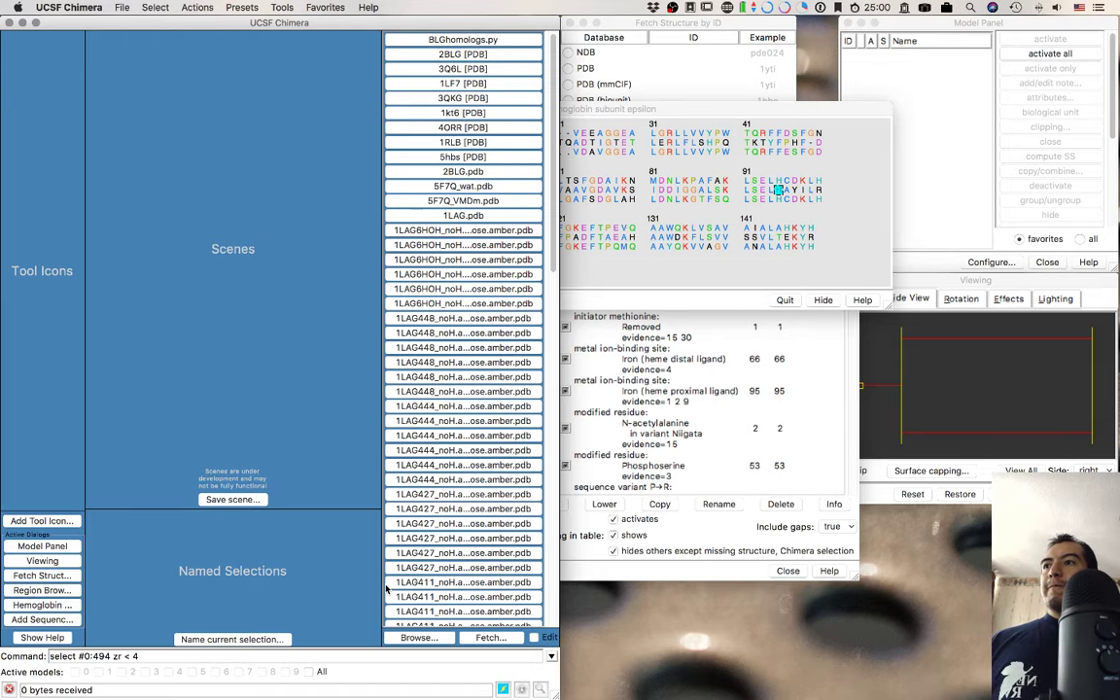
Bring the Add Sequence dialog forward again, change the UniProt name to HBB_HUMAN, and add that sequence to the alignment.
{"action": "key", "text": "ctrl+Up"}
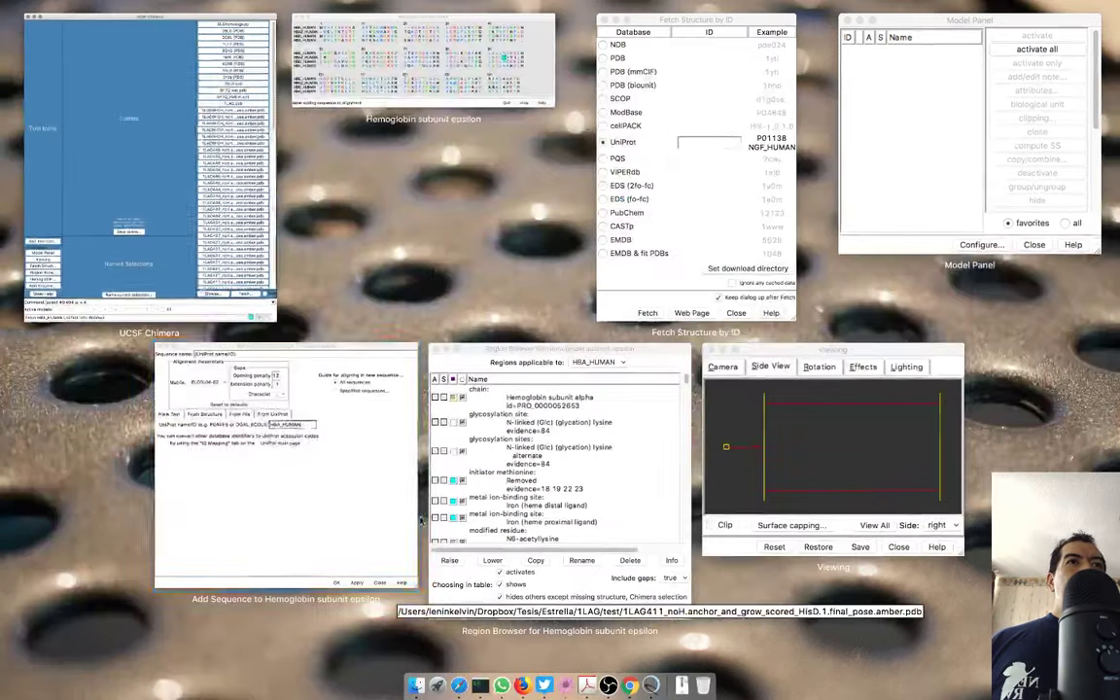
{"action": "left_click", "coordinate": [380, 481]}
{"action": "left_click", "coordinate": [238, 289]}
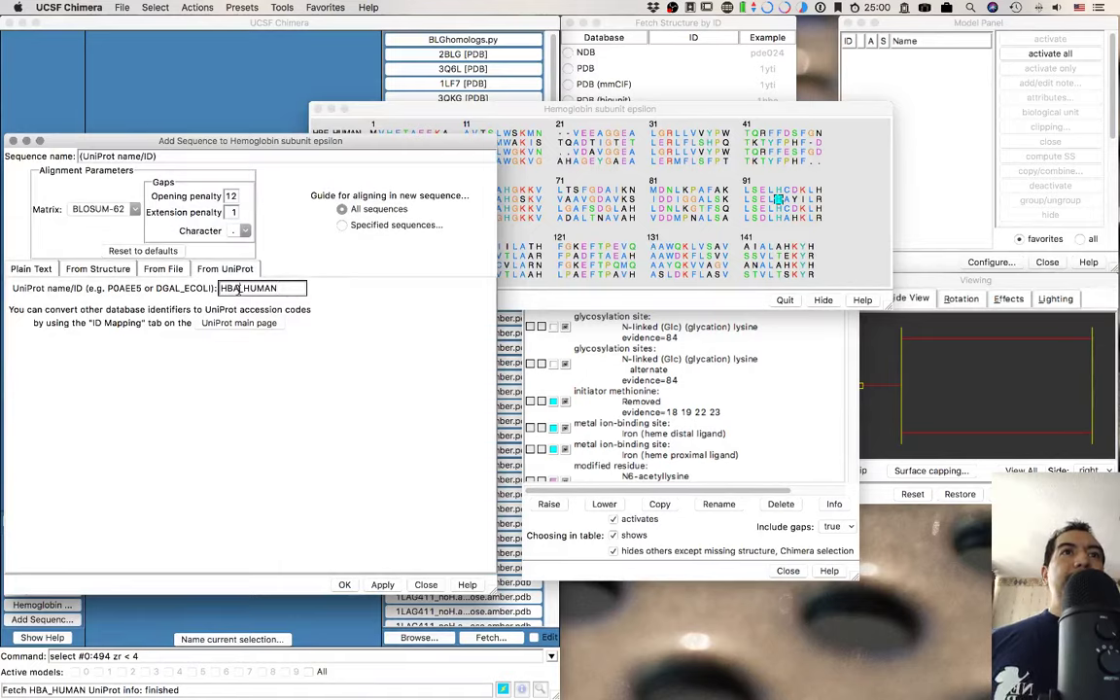
{"action": "key", "text": "BackSpace"}
{"action": "type", "text": "B"}
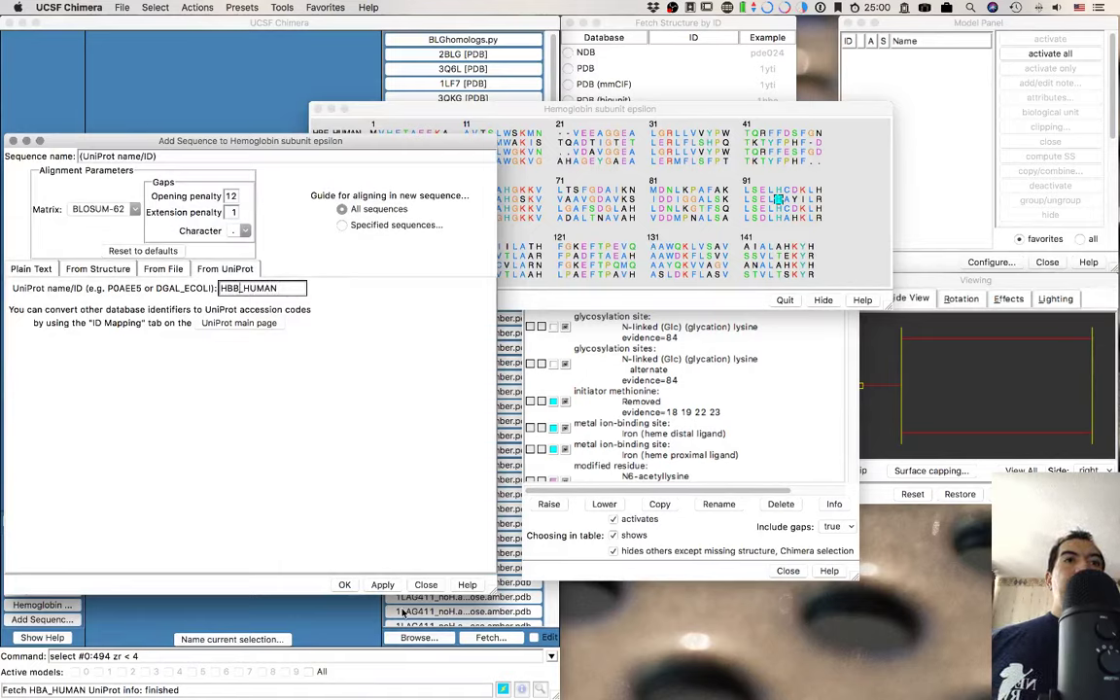
{"action": "left_click", "coordinate": [383, 585]}
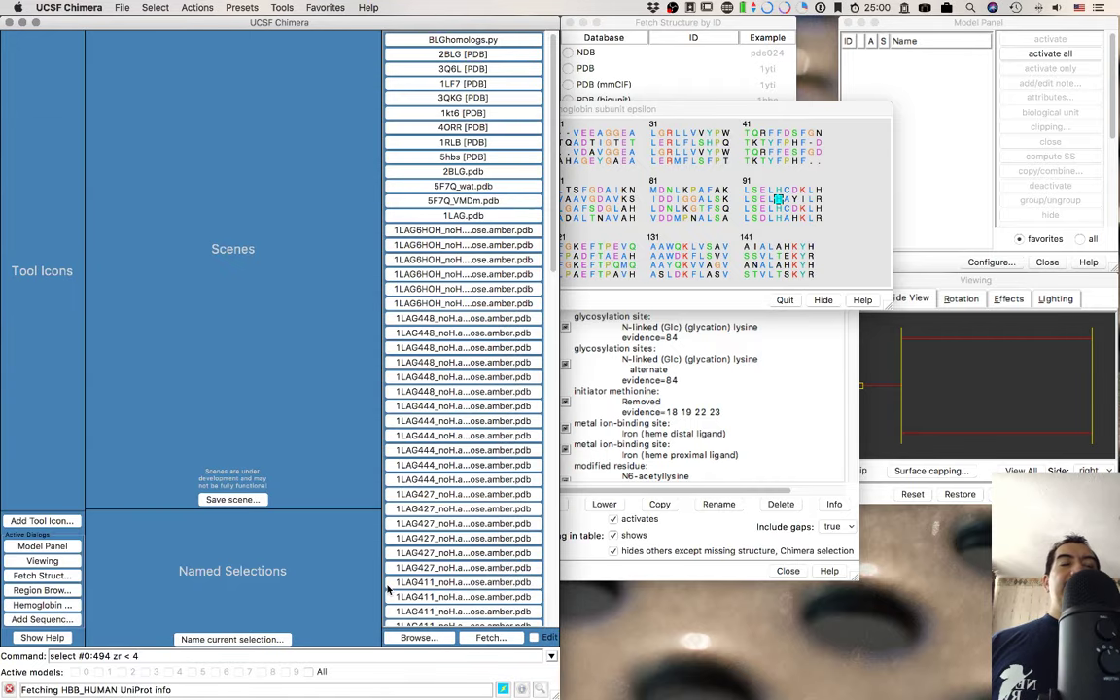
Bring back the Add Sequence dialog and add the UniProt sequence HBG1_HUMAN to the alignment.
{"action": "key", "text": "ctrl+Down"}
{"action": "key", "text": "Escape"}
{"action": "key", "text": "ctrl+Down"}
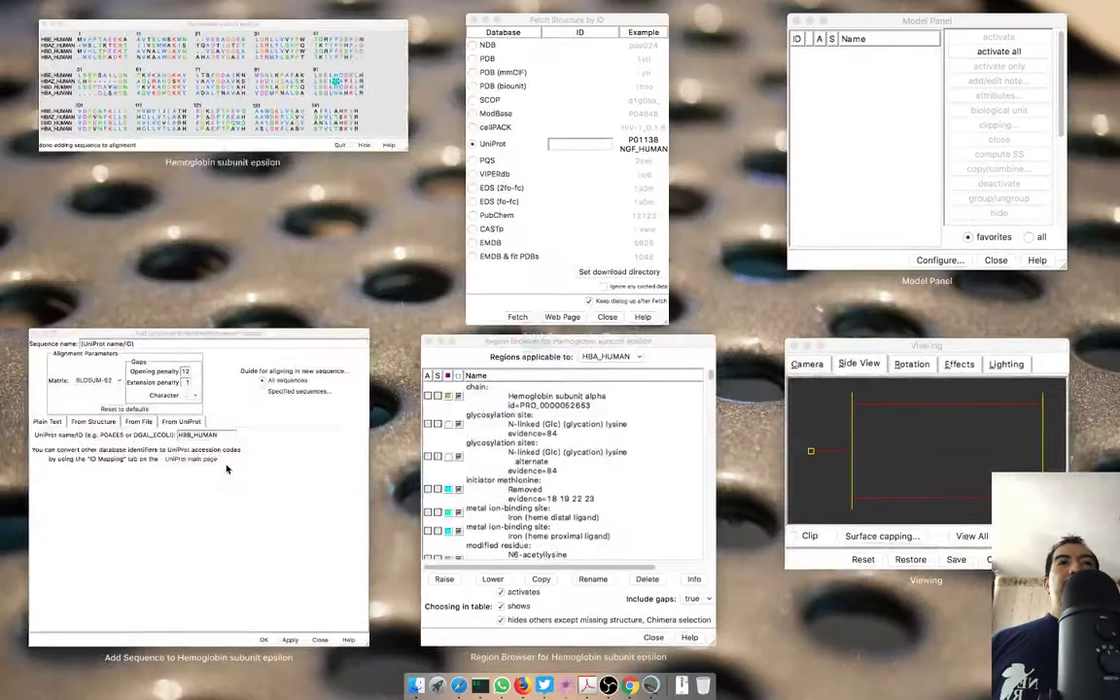
{"action": "key", "text": "Escape"}
{"action": "key", "text": "ctrl+Up"}
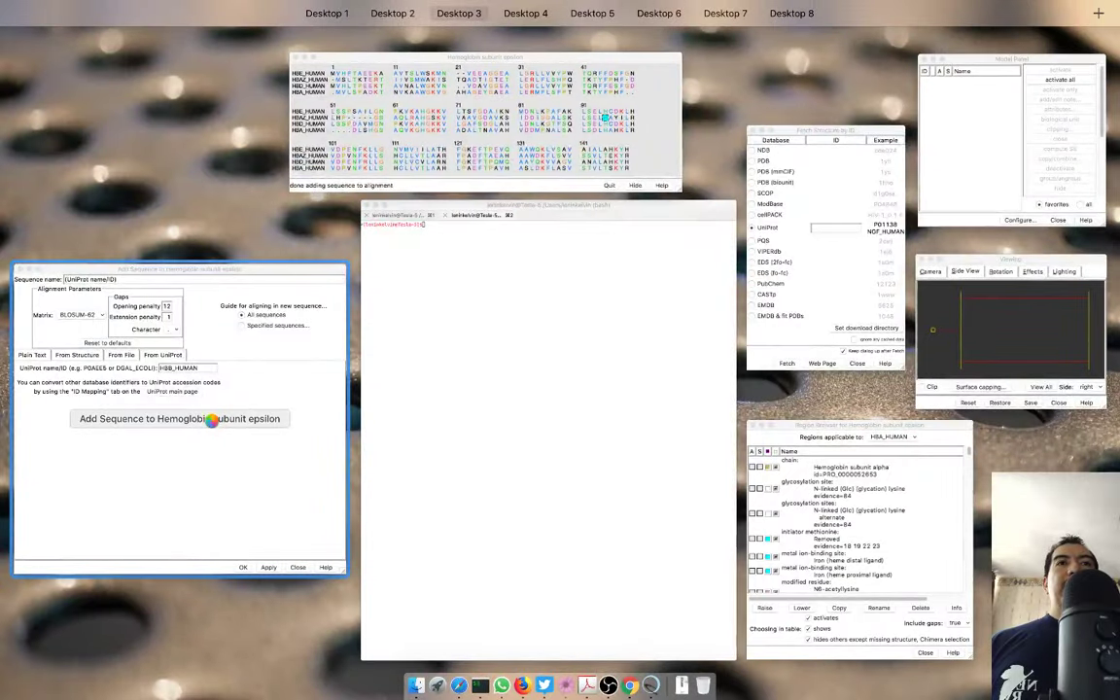
{"action": "key", "text": "Escape"}
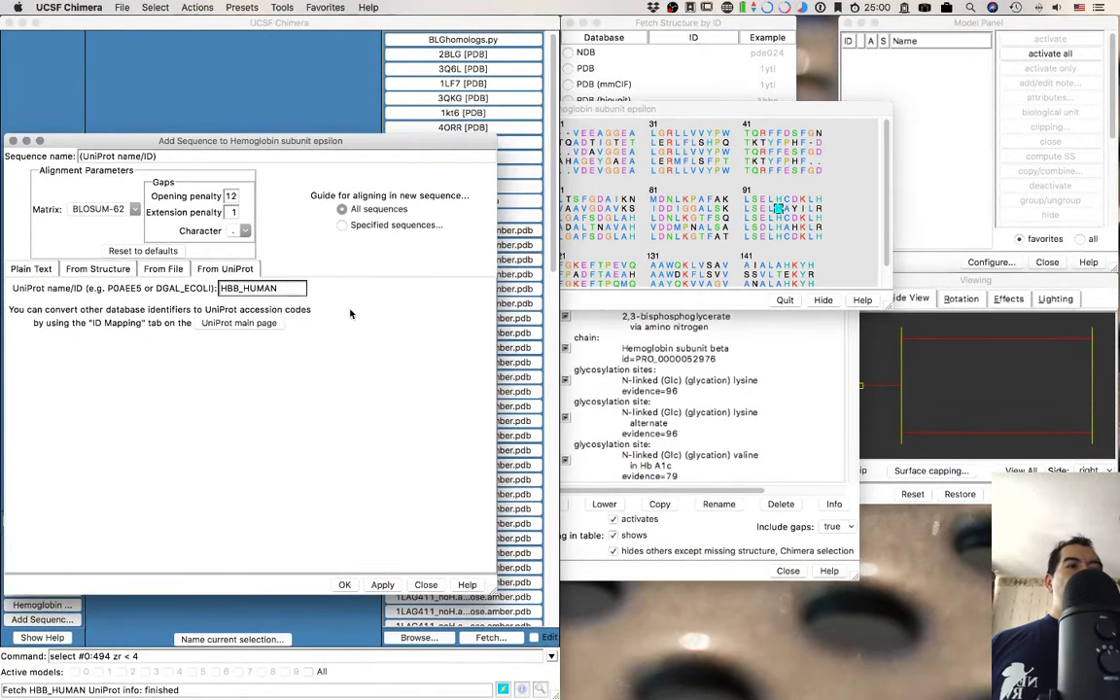
{"action": "left_click", "coordinate": [246, 288]}
{"action": "key", "text": "BackSpace"}
{"action": "type", "text": "G1"}
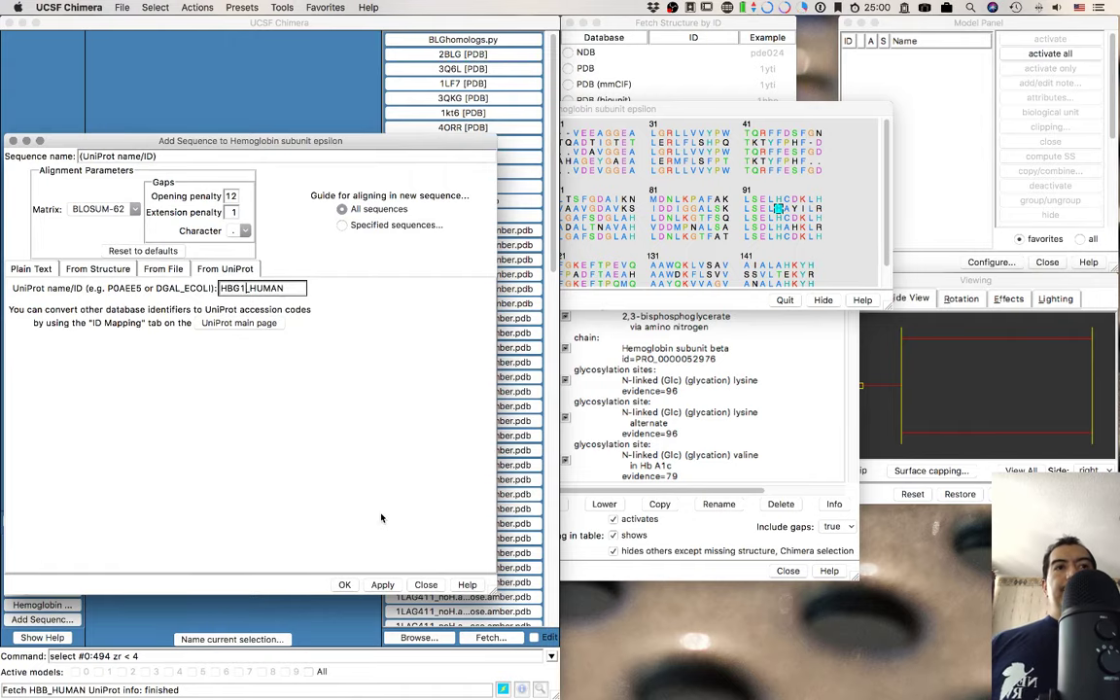
{"action": "left_click", "coordinate": [380, 587]}
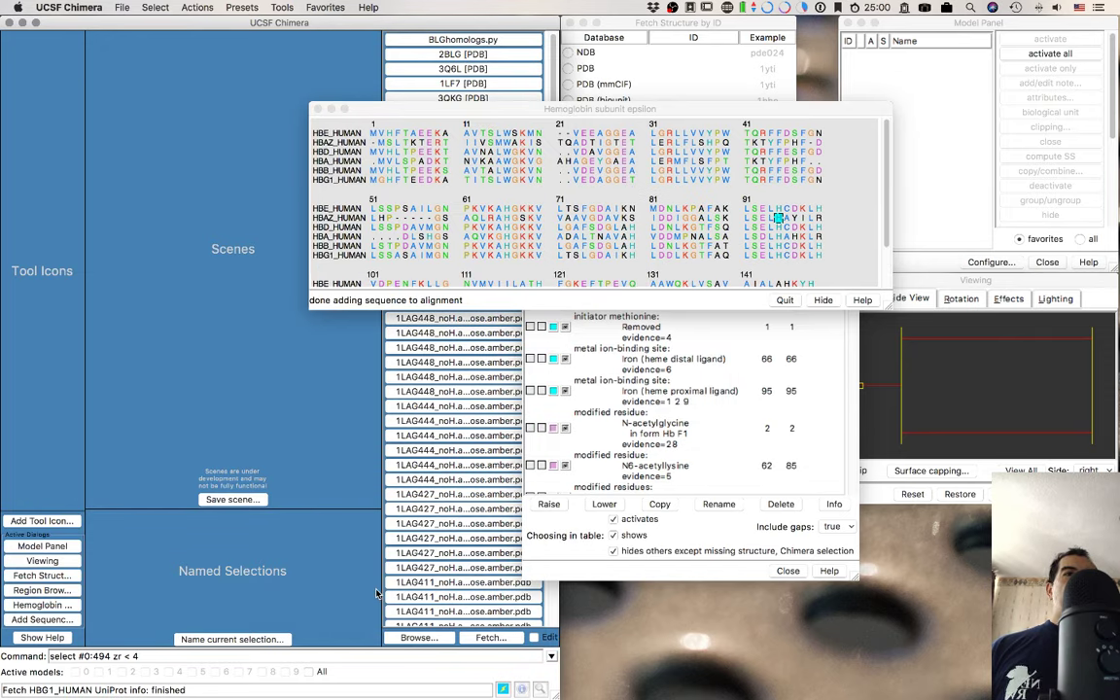
Bring the Add Sequence dialog forward and look through the UniProt results in Chrome for remaining hemoglobin entries.
{"action": "key", "text": "ctrl+Up"}
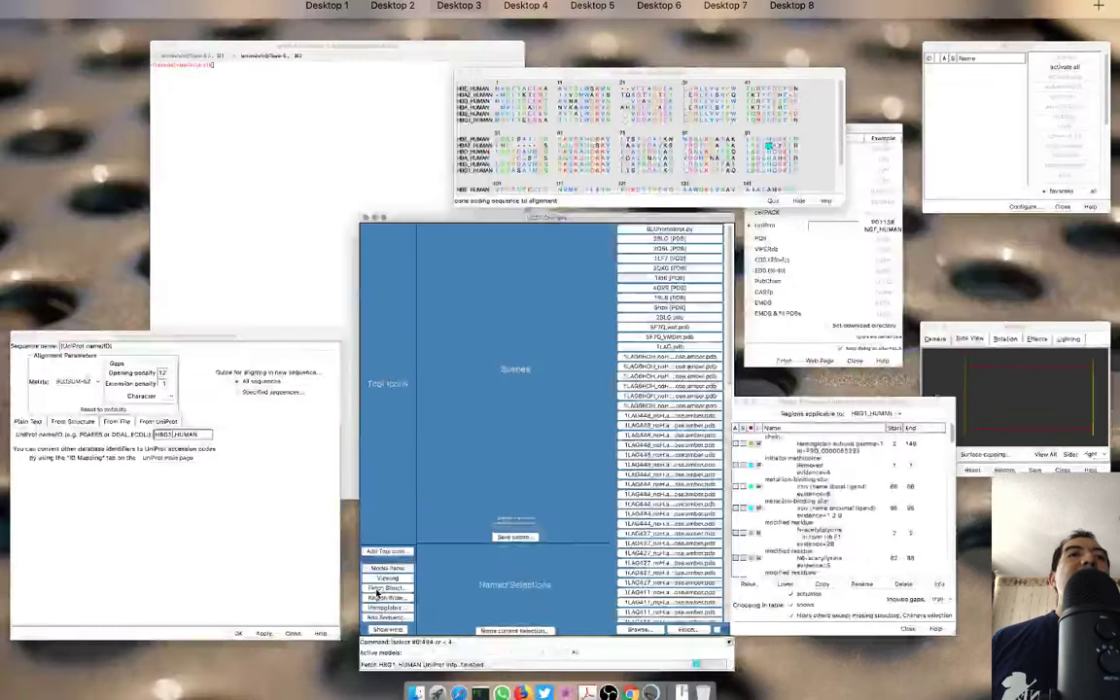
{"action": "left_click", "coordinate": [275, 447]}
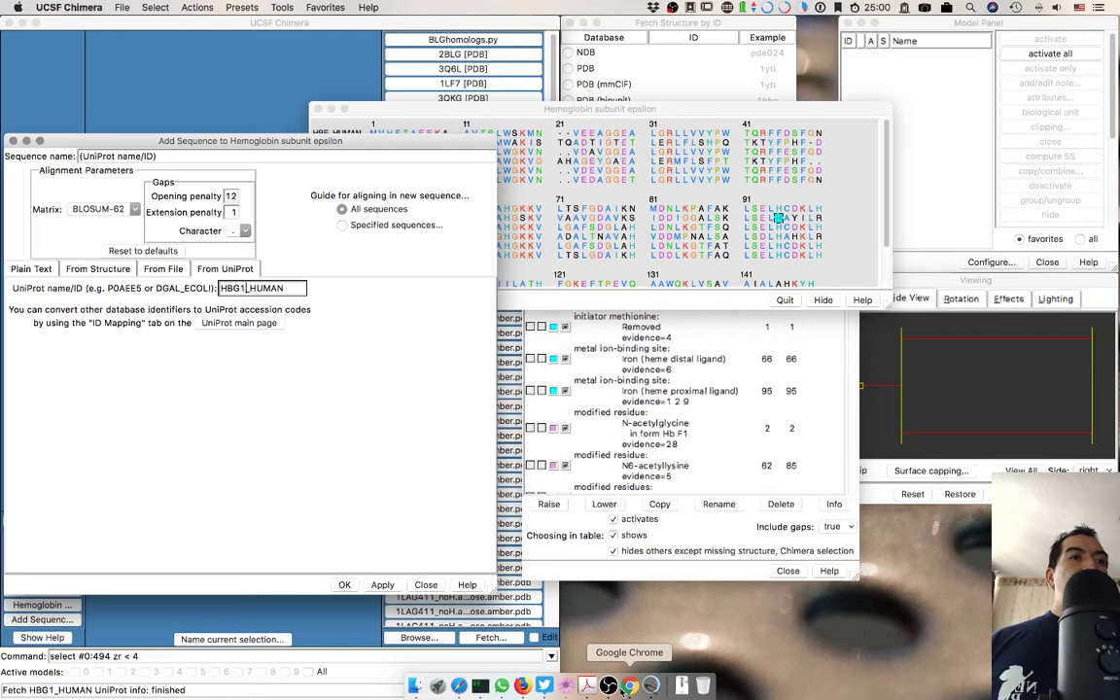
{"action": "left_click", "coordinate": [632, 676]}
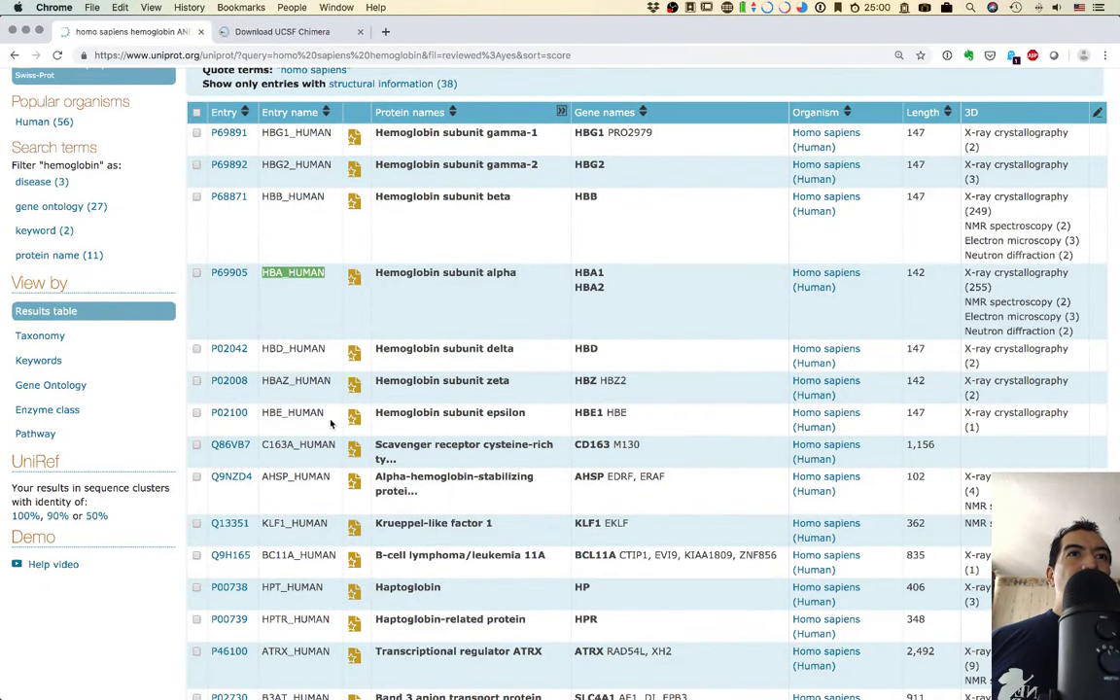
{"action": "scroll", "coordinate": [331, 423], "scroll_direction": "down", "scroll_amount": 10}
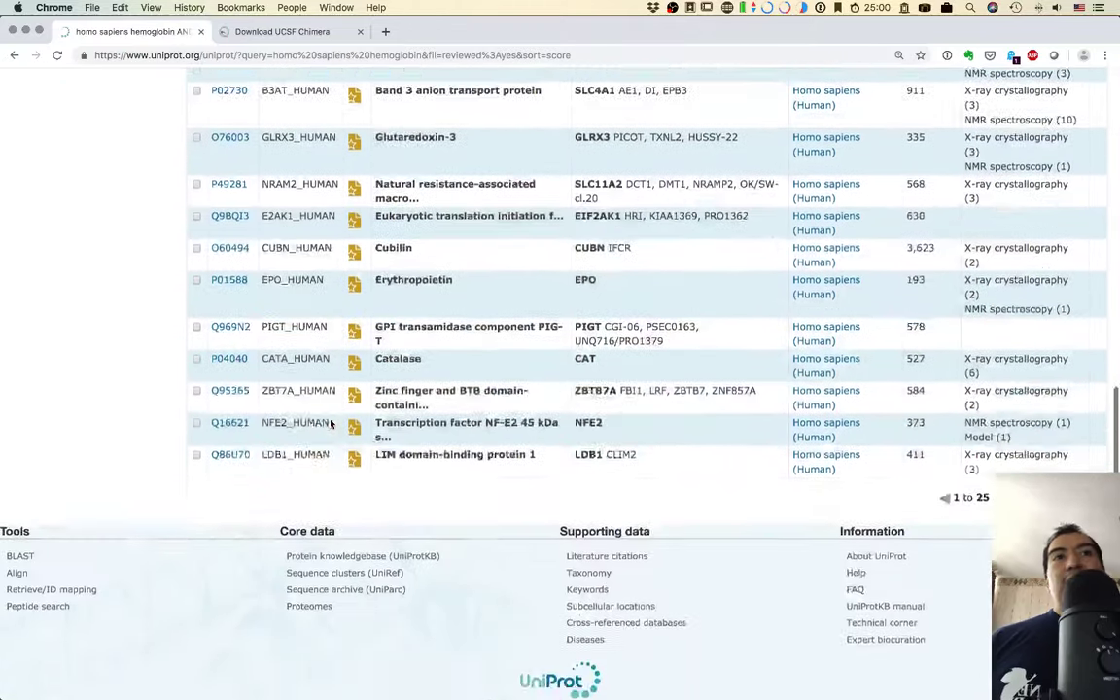
{"action": "scroll", "coordinate": [331, 423], "scroll_direction": "down", "scroll_amount": 3}
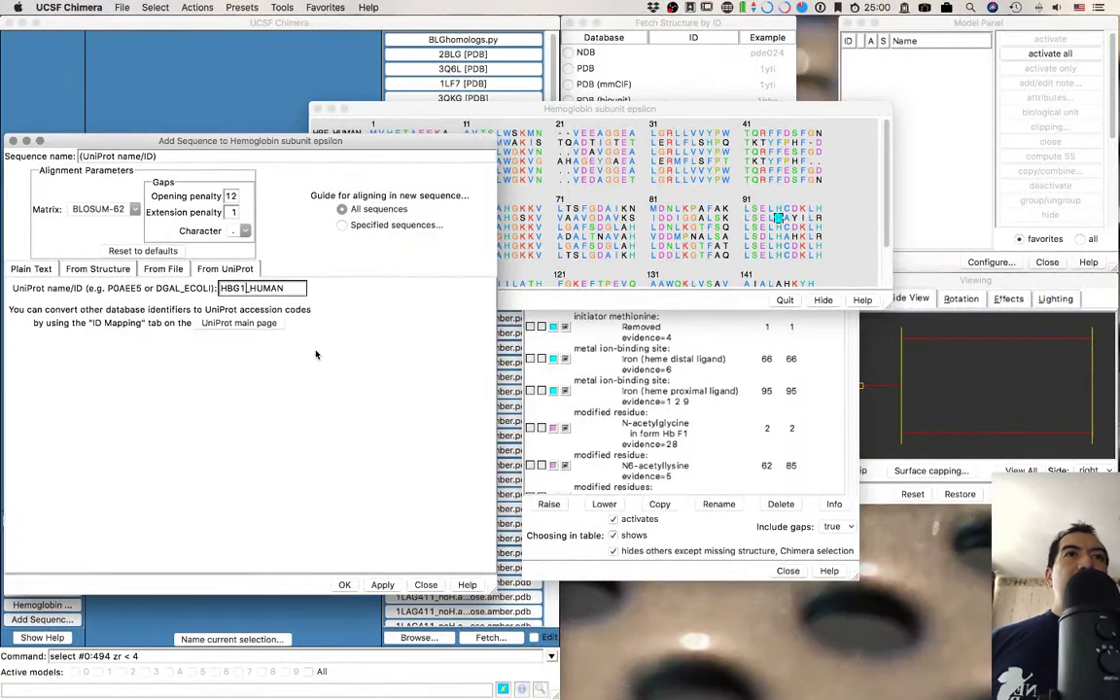
Try to add the UniProt sequence HBG3_HUMAN to the alignment, and check the Reply Log for details before closing it.
{"action": "key", "text": "BackSpace"}
{"action": "type", "text": "2"}
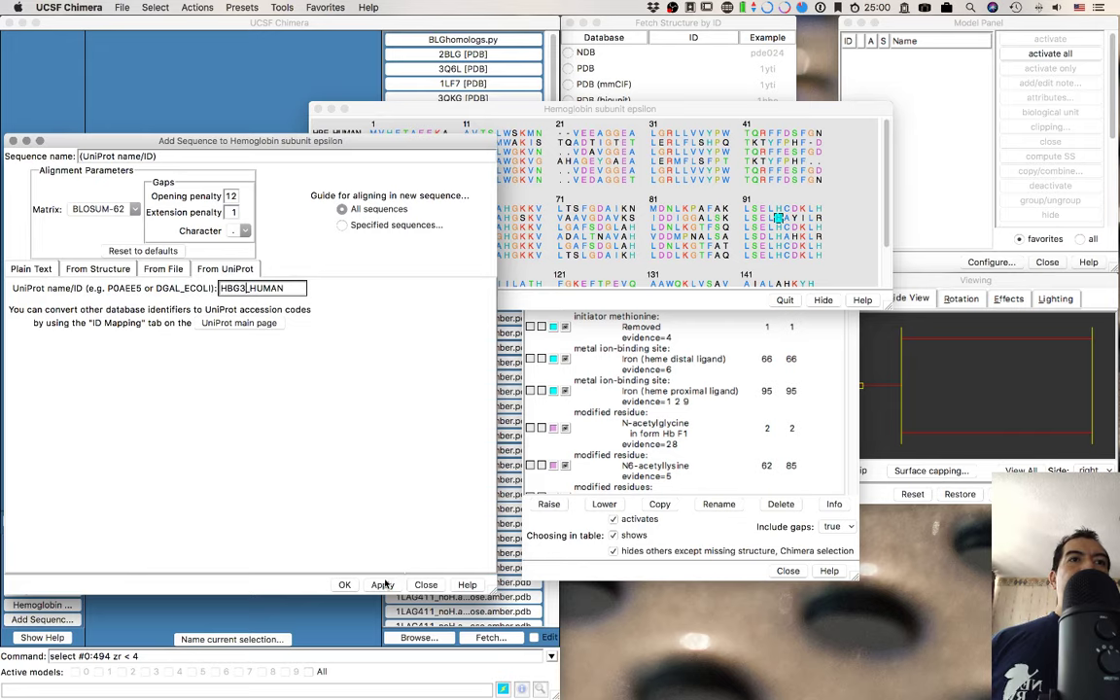
{"action": "left_click", "coordinate": [382, 584]}
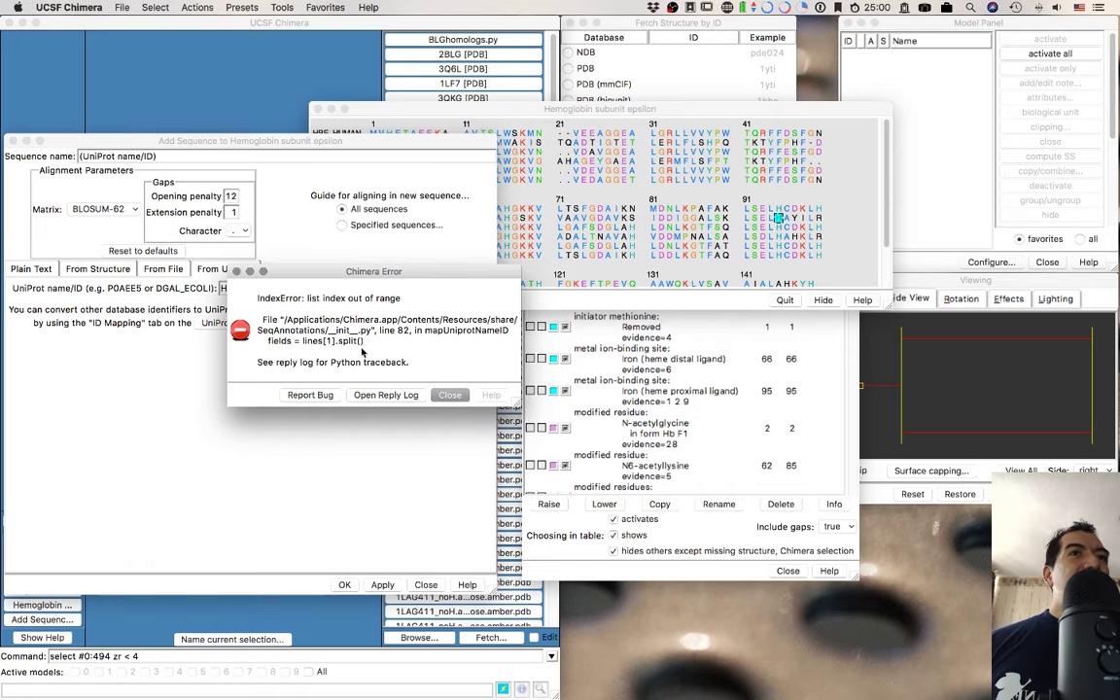
{"action": "left_click", "coordinate": [373, 395]}
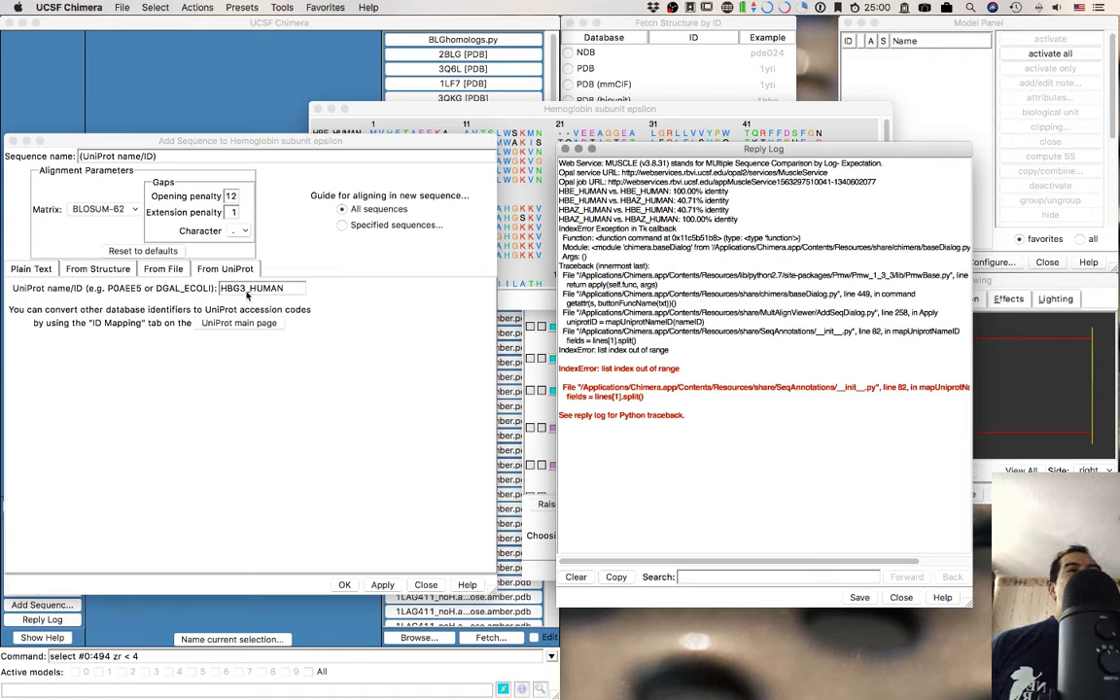
{"action": "left_click", "coordinate": [901, 597]}
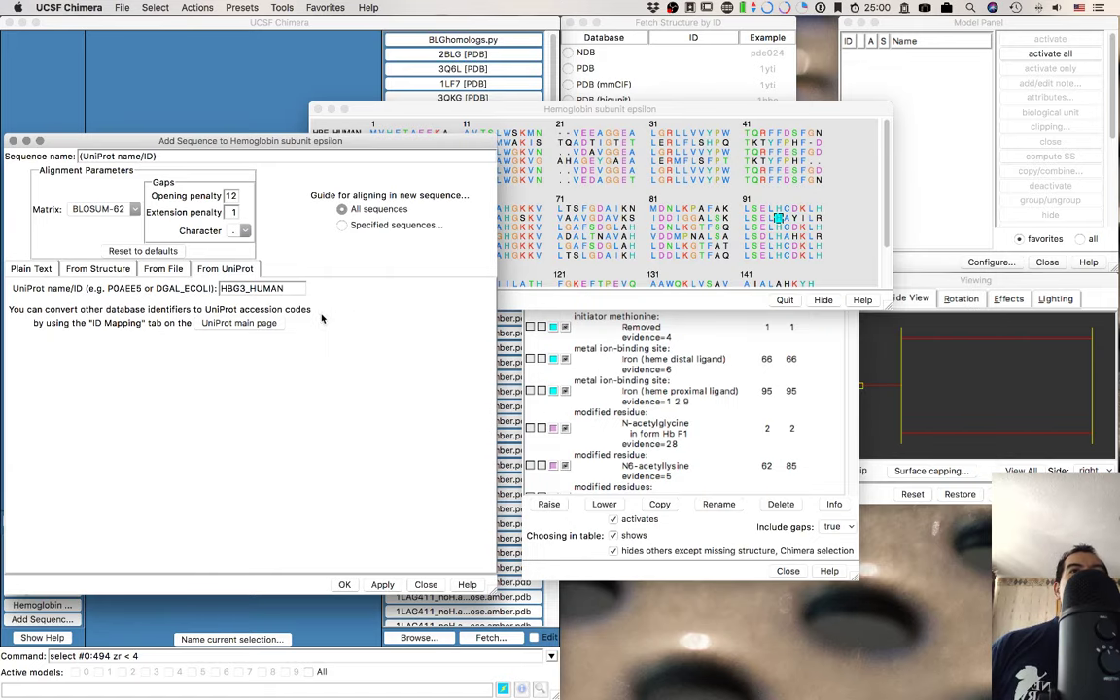
Change the UniProt name to HBG2_HUMAN, add that sequence to the alignment, and enlarge the alignment window to show every block.
{"action": "left_click", "coordinate": [240, 288]}
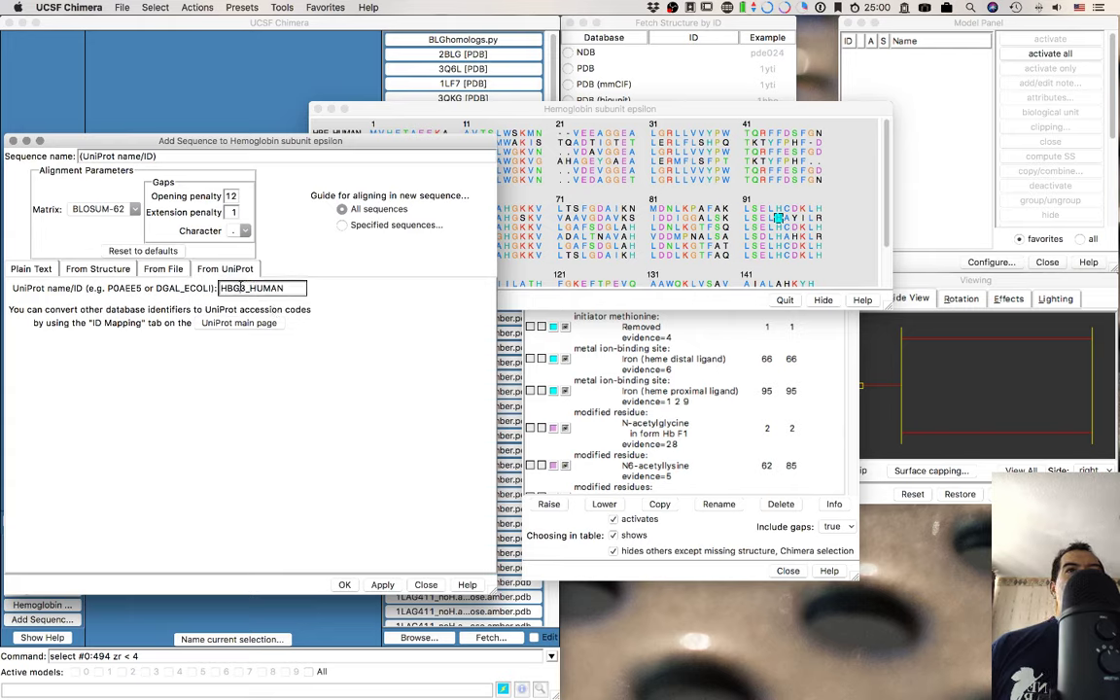
{"action": "key", "text": "Return"}
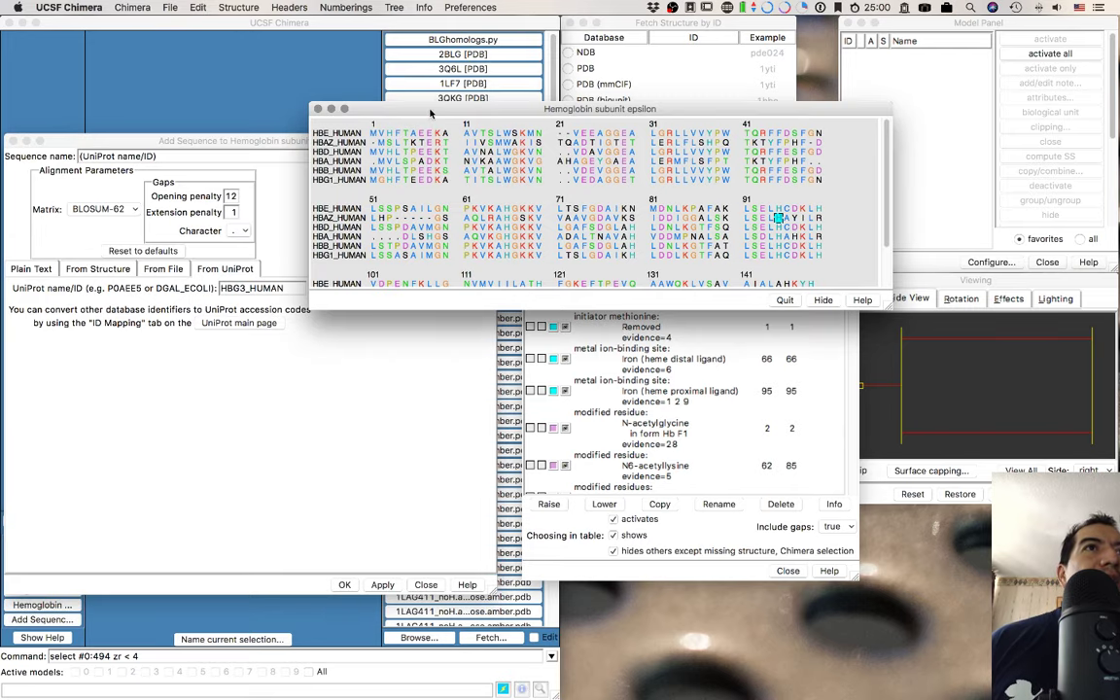
{"action": "left_click", "coordinate": [291, 377]}
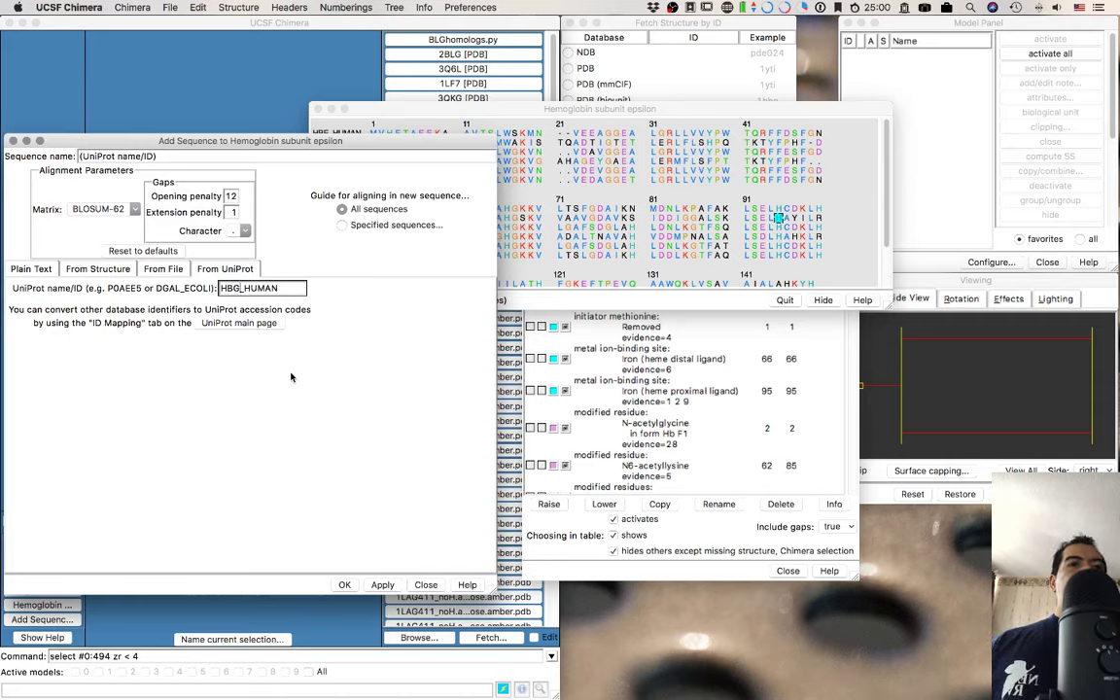
{"action": "key", "text": "BackSpace"}
{"action": "type", "text": "2"}
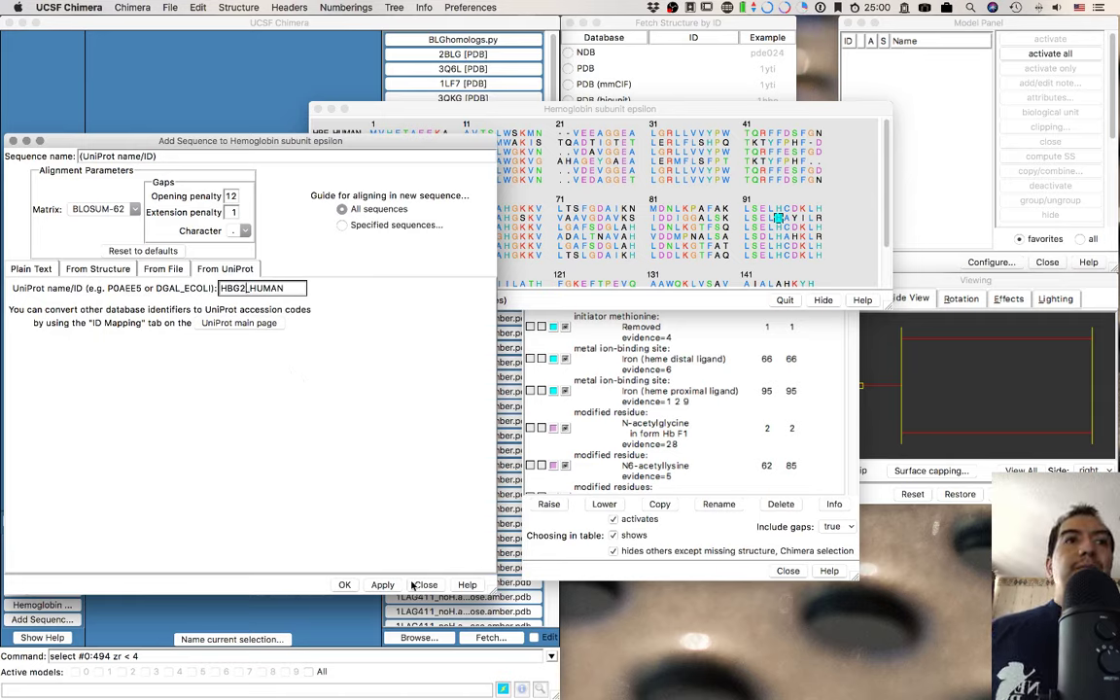
{"action": "left_click", "coordinate": [383, 585]}
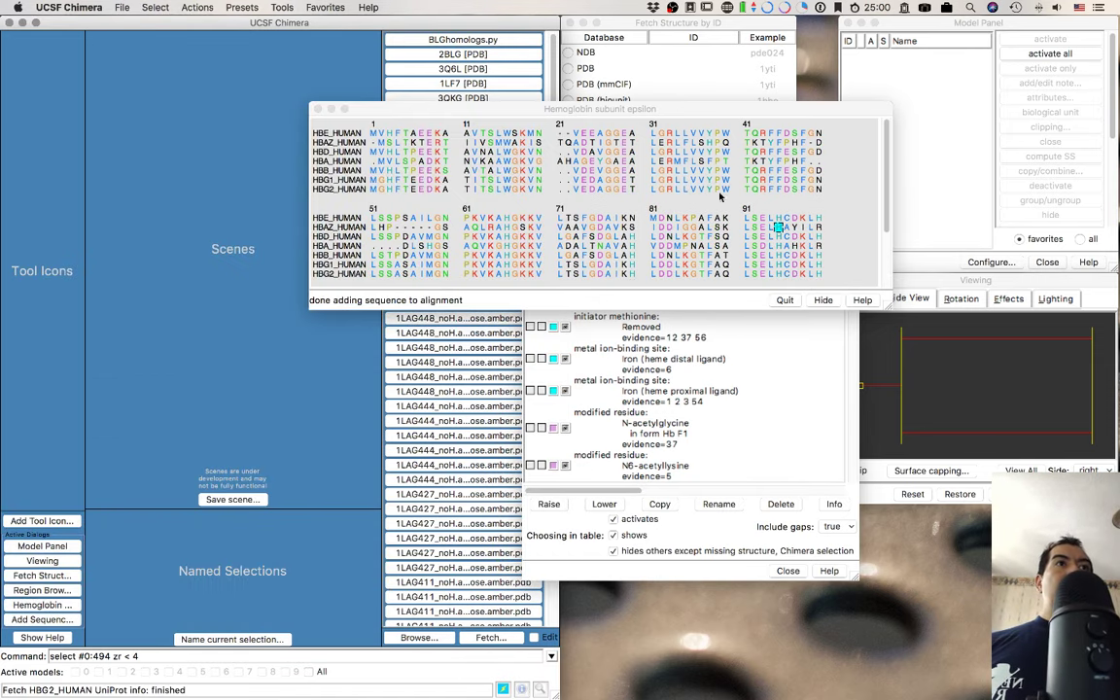
{"action": "left_click_drag", "start_coordinate": [888, 311], "coordinate": [897, 411]}
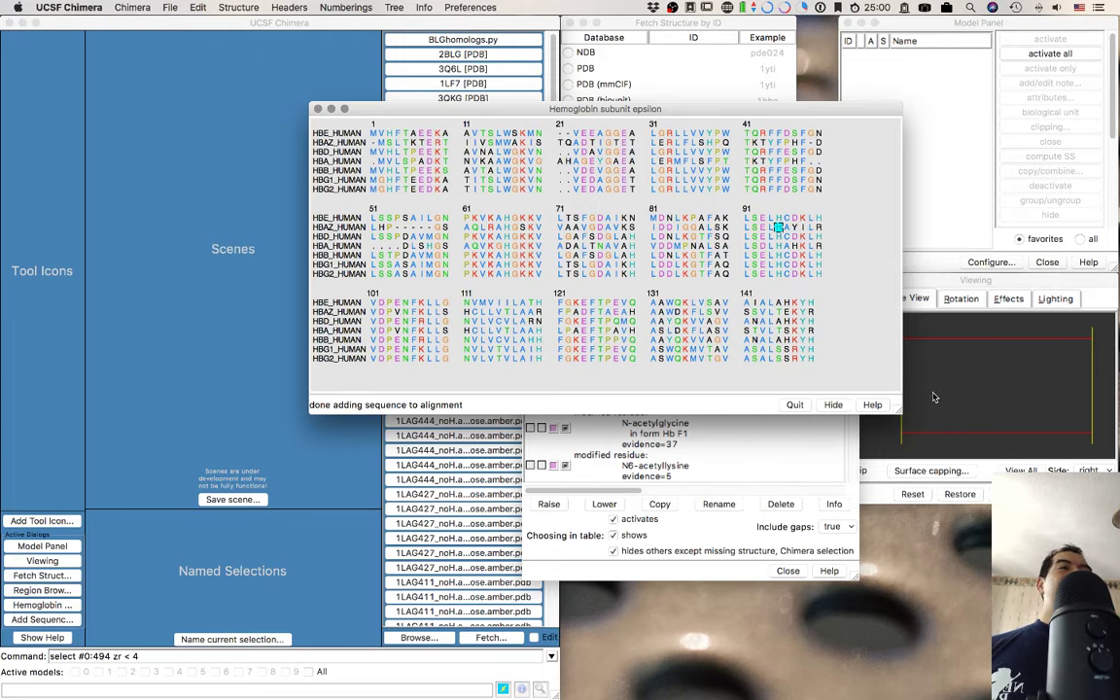
Switch to Chrome and look through the full list of reviewed UniProt results for further human hemoglobin subunits.
{"action": "key", "text": "super+Tab"}
{"action": "scroll", "coordinate": [875, 340], "scroll_direction": "down", "scroll_amount": 10}
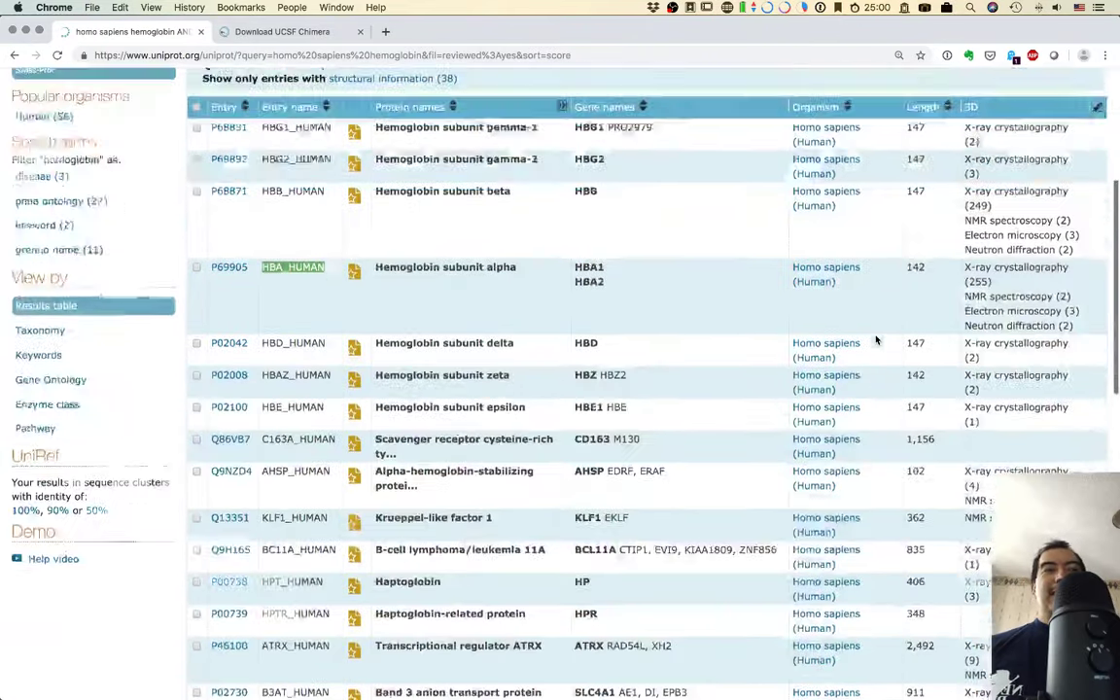
{"action": "scroll", "coordinate": [826, 321], "scroll_direction": "down", "scroll_amount": 5}
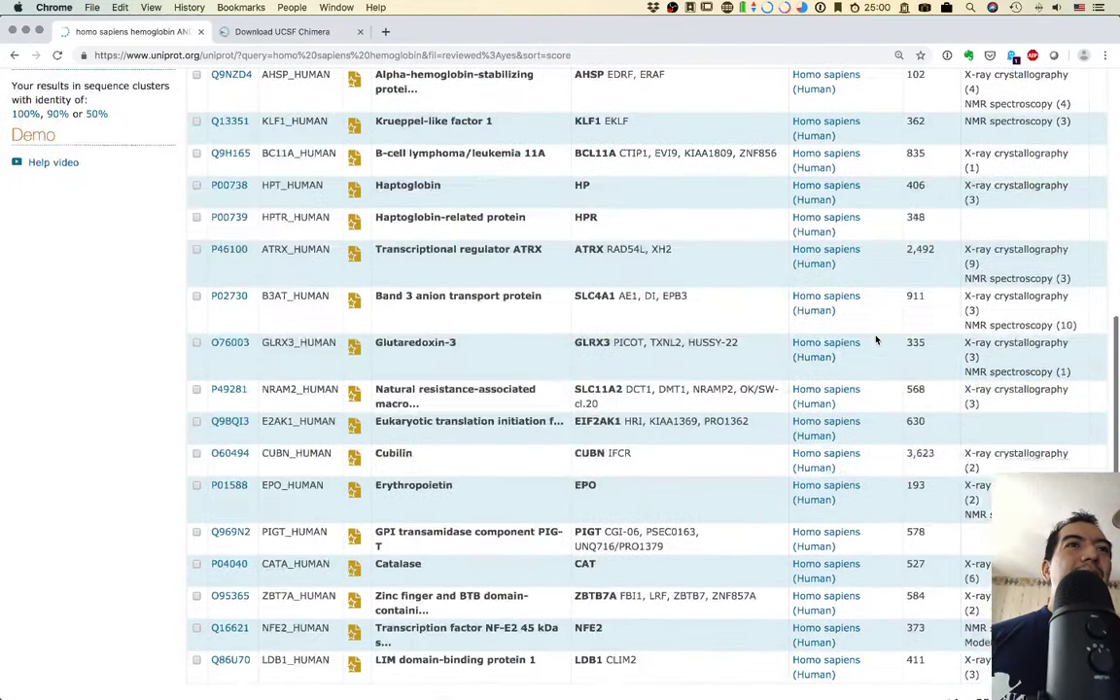
{"action": "scroll", "coordinate": [444, 486], "scroll_direction": "down", "scroll_amount": 4}
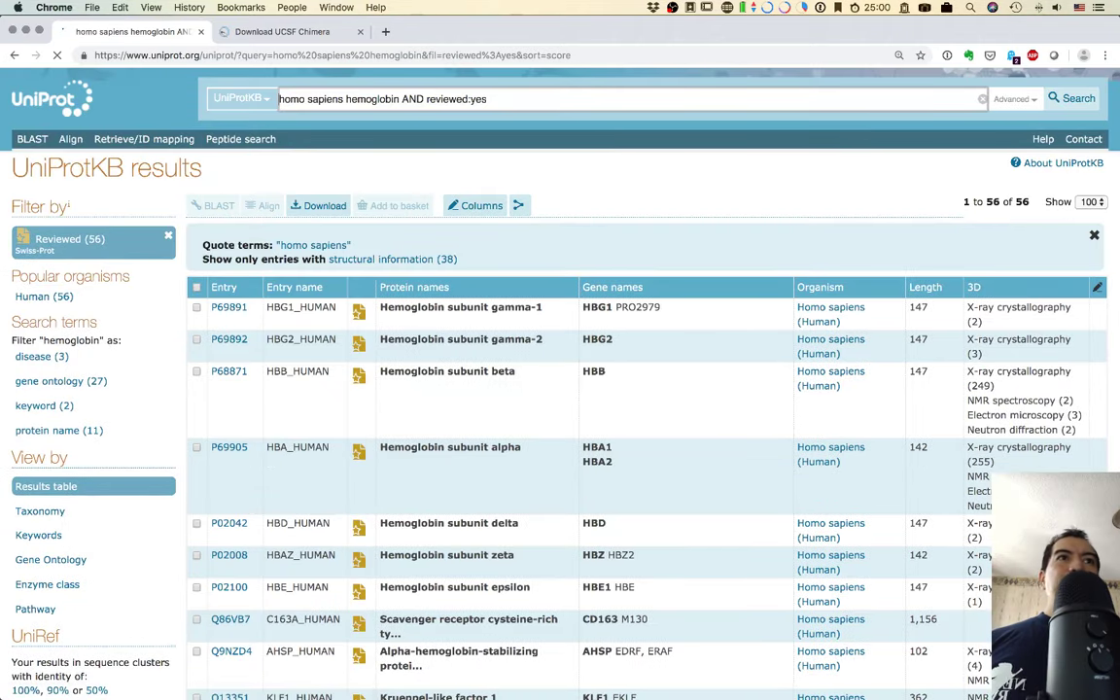
{"action": "scroll", "coordinate": [900, 597], "scroll_direction": "down", "scroll_amount": 10}
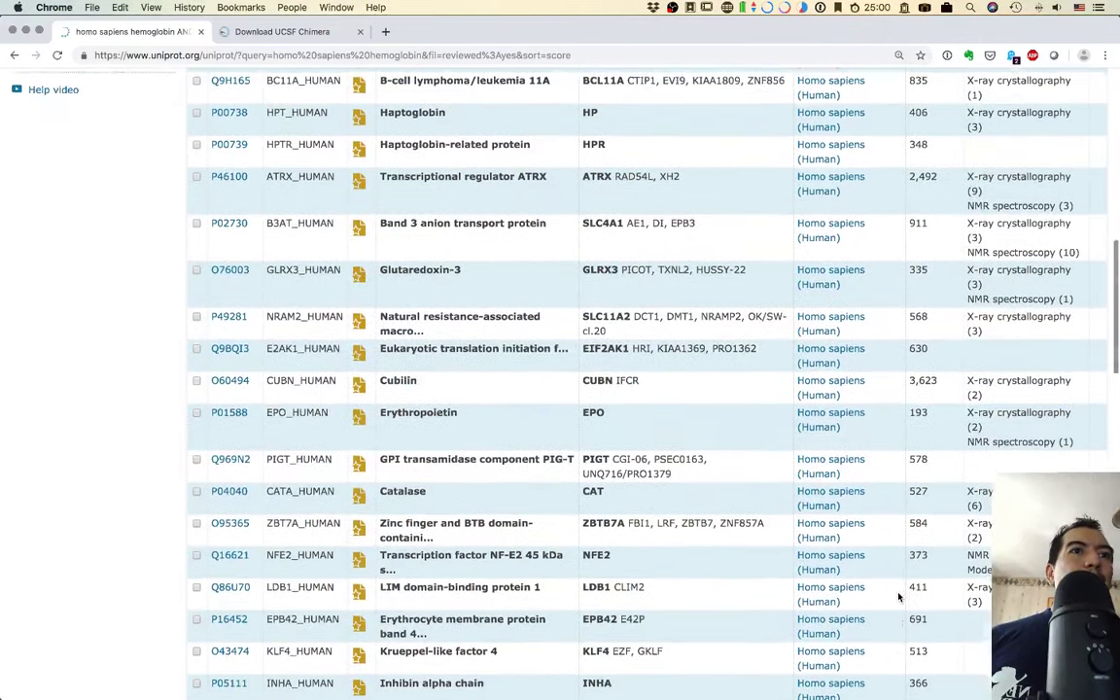
{"action": "scroll", "coordinate": [899, 597], "scroll_direction": "down", "scroll_amount": 5}
{"action": "scroll", "coordinate": [900, 597], "scroll_direction": "down", "scroll_amount": 1}
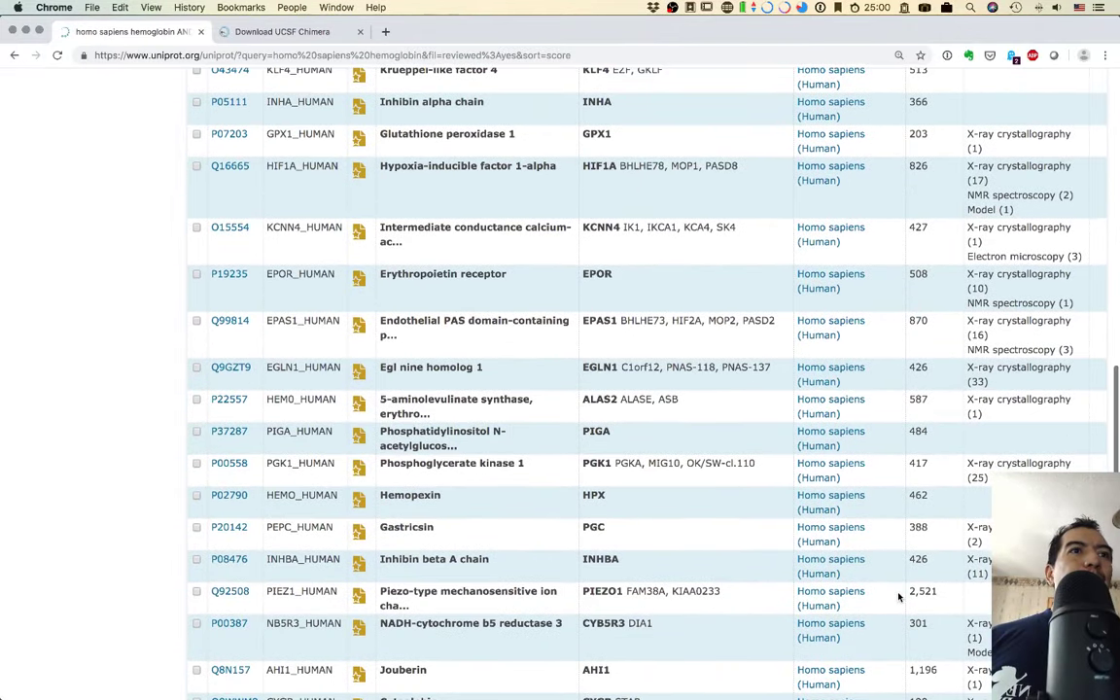
{"action": "scroll", "coordinate": [899, 597], "scroll_direction": "down", "scroll_amount": 4}
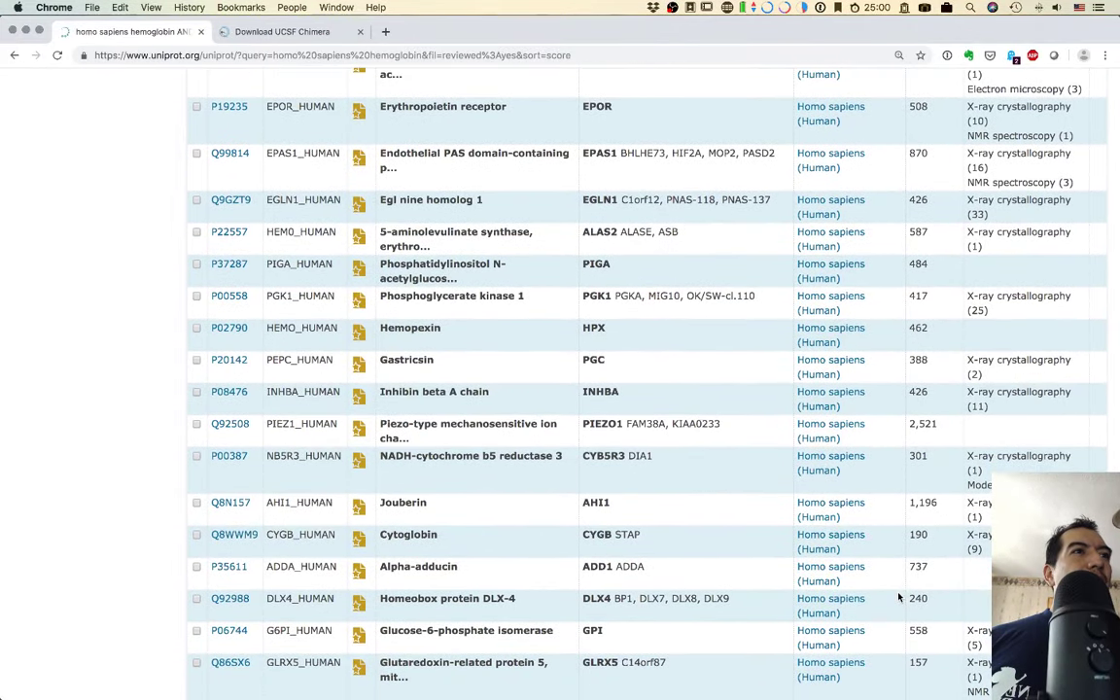
{"action": "scroll", "coordinate": [899, 597], "scroll_direction": "down", "scroll_amount": 2}
{"action": "scroll", "coordinate": [899, 597], "scroll_direction": "down", "scroll_amount": 2}
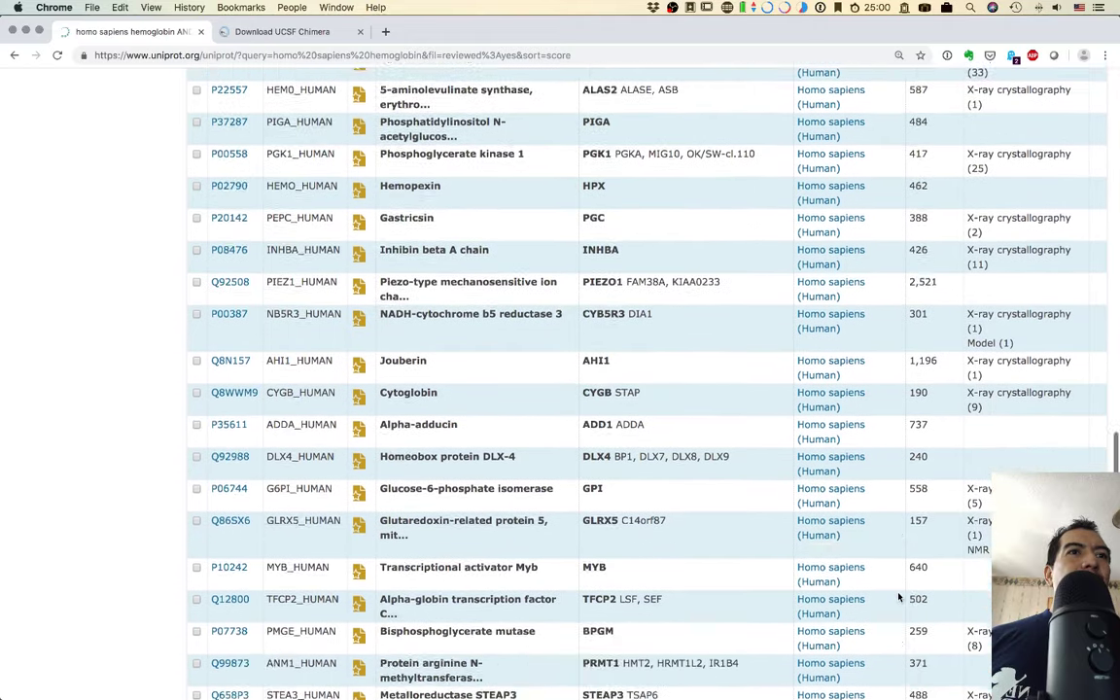
{"action": "scroll", "coordinate": [899, 597], "scroll_direction": "down", "scroll_amount": 6}
{"action": "scroll", "coordinate": [900, 597], "scroll_direction": "down", "scroll_amount": 3}
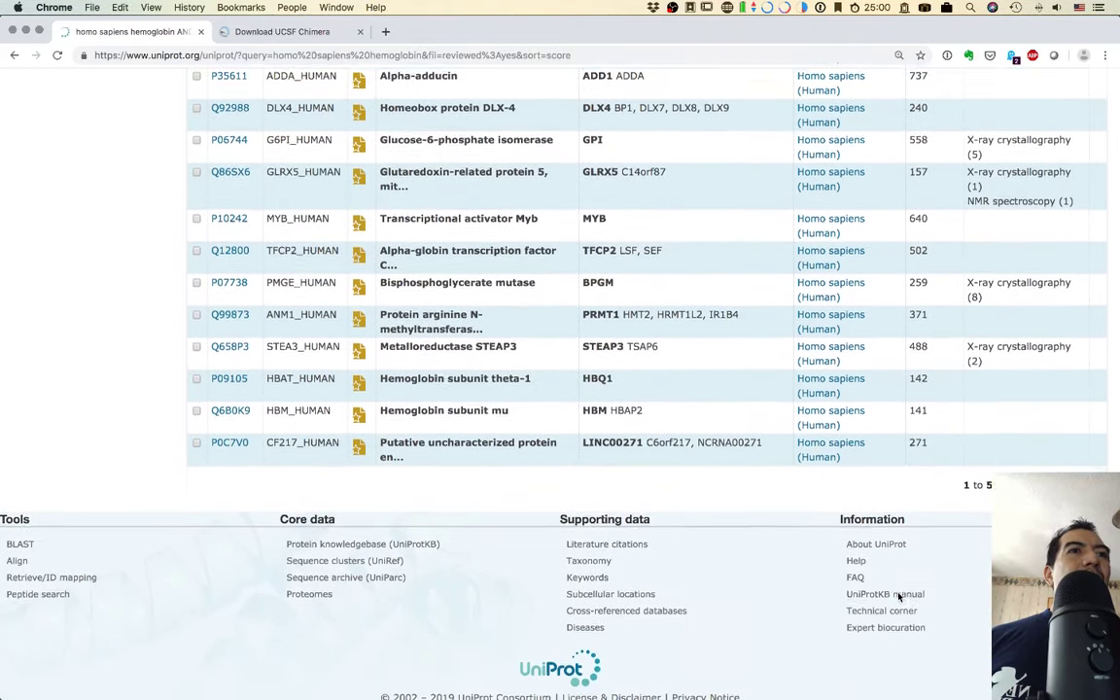
{"action": "scroll", "coordinate": [643, 675], "scroll_direction": "up", "scroll_amount": 20}
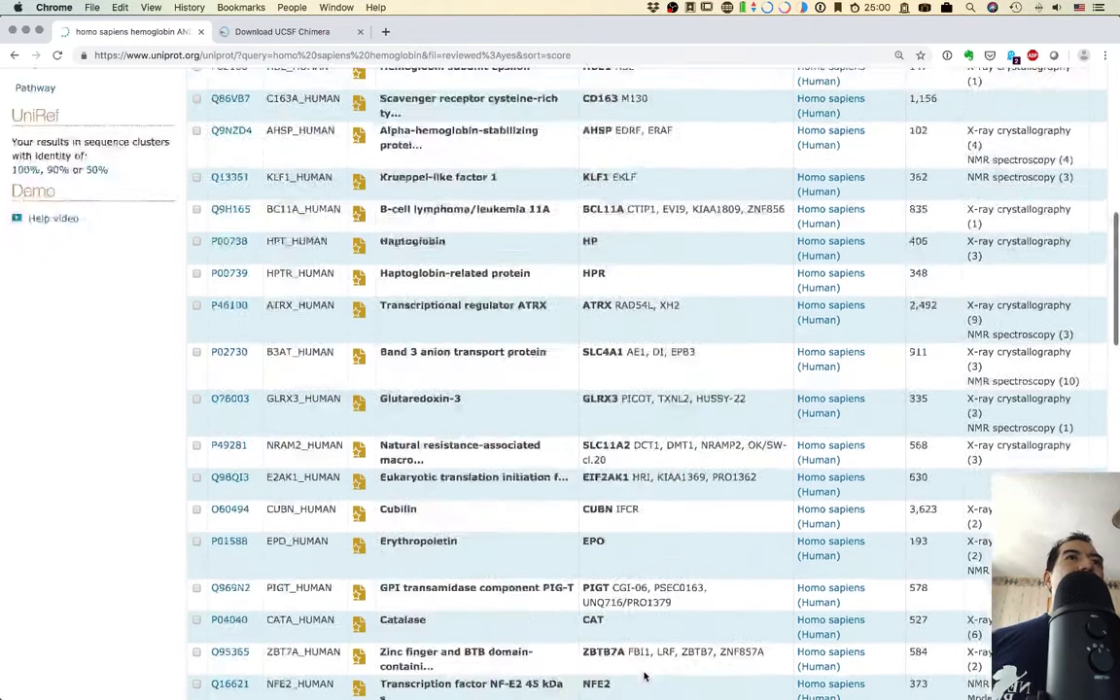
{"action": "scroll", "coordinate": [643, 675], "scroll_direction": "up", "scroll_amount": 10}
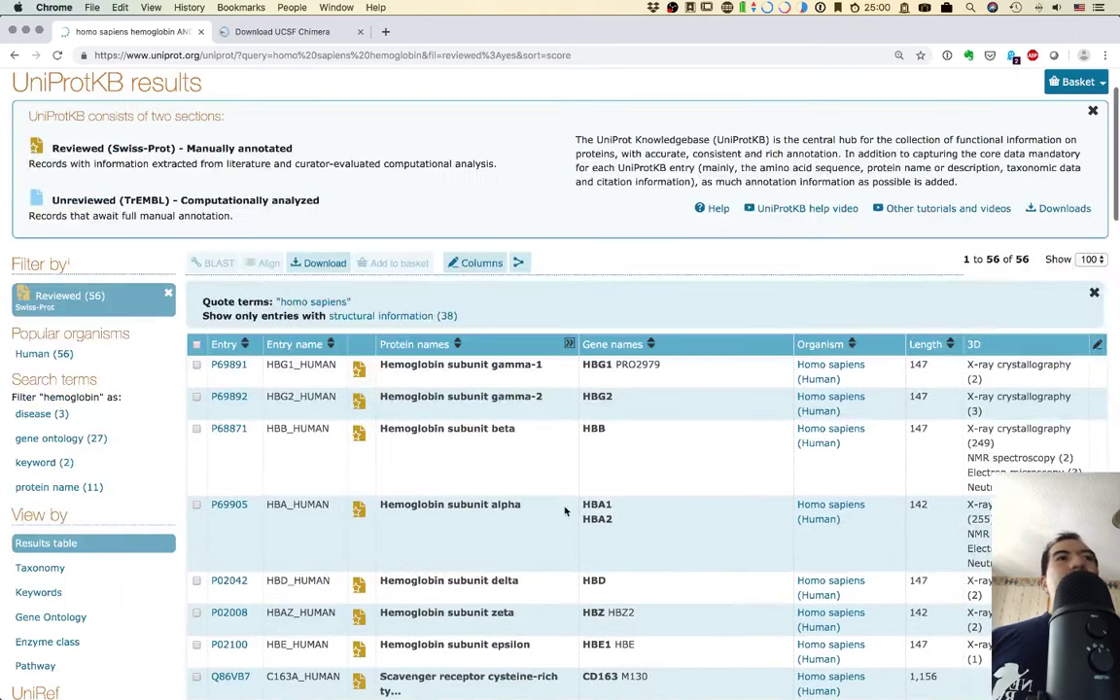
Sort the UniProt results by protein name and examine the hemoglobin subunit entries grouped together.
{"action": "left_click", "coordinate": [458, 346]}
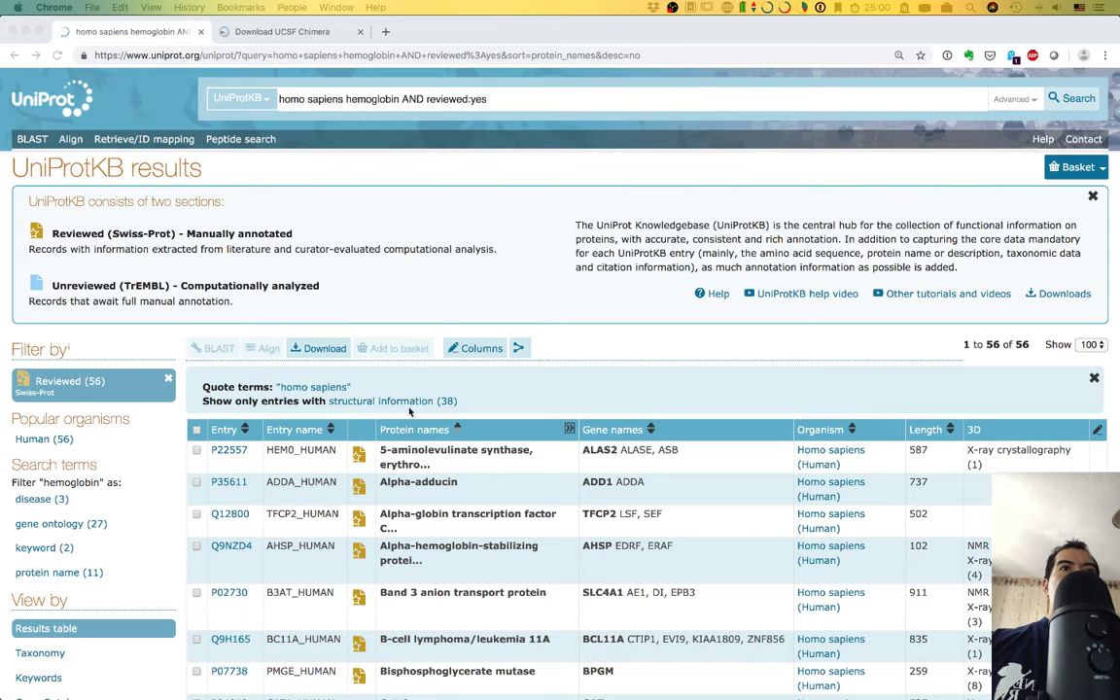
{"action": "scroll", "coordinate": [486, 470], "scroll_direction": "down", "scroll_amount": 5}
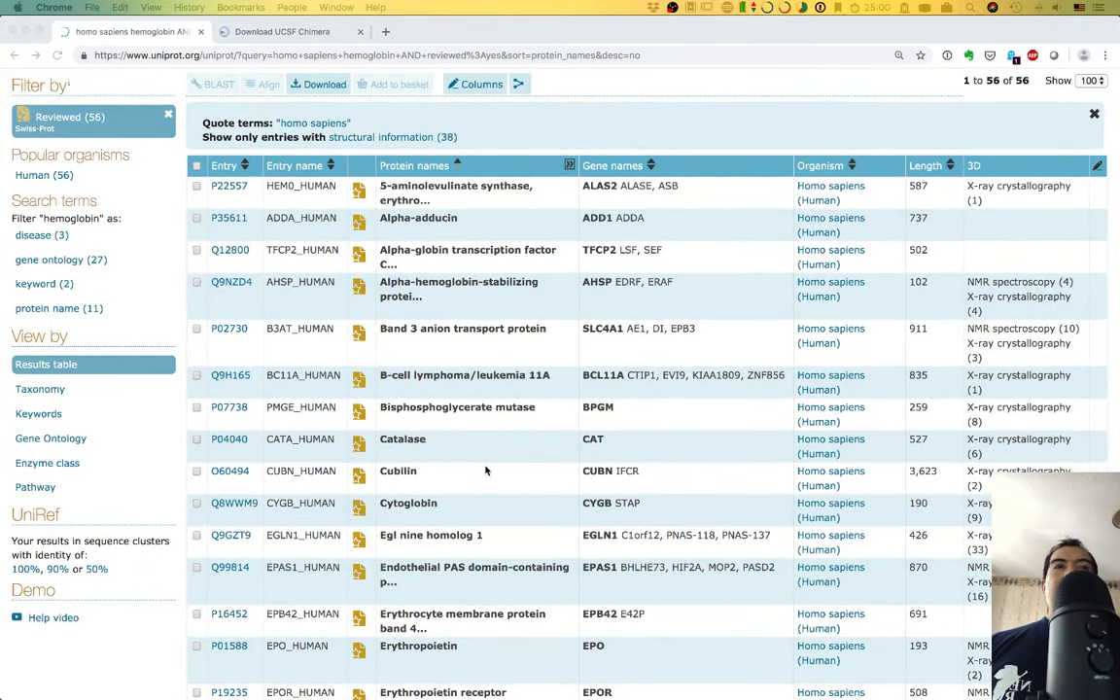
{"action": "scroll", "coordinate": [486, 471], "scroll_direction": "down", "scroll_amount": 1}
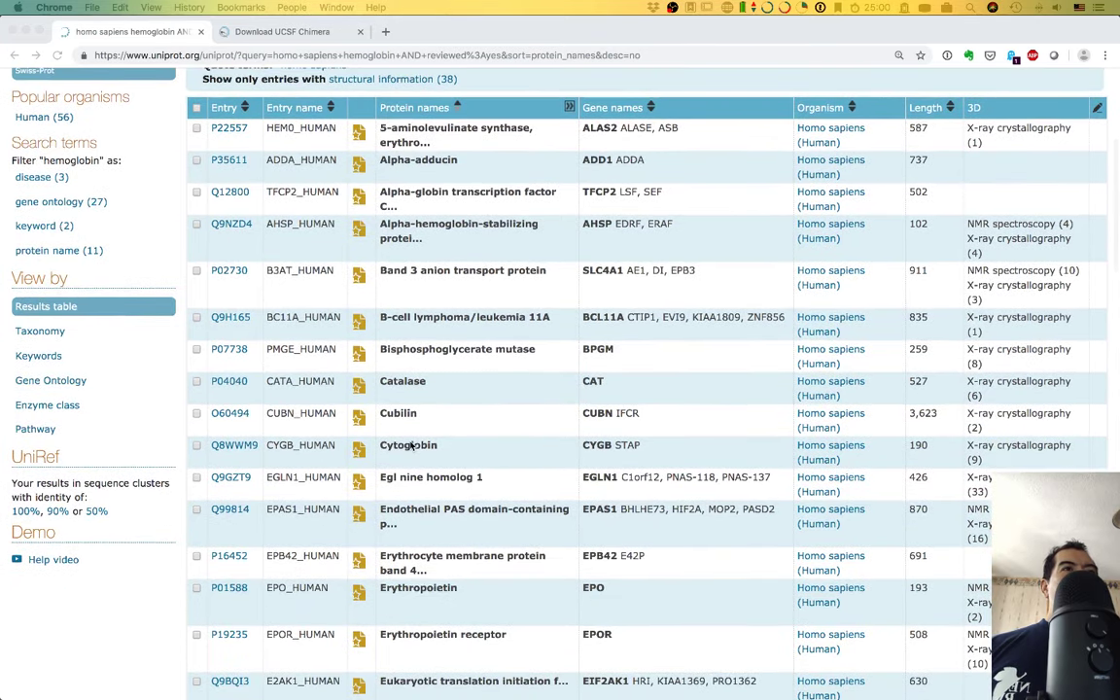
{"action": "scroll", "coordinate": [410, 445], "scroll_direction": "down", "scroll_amount": 5}
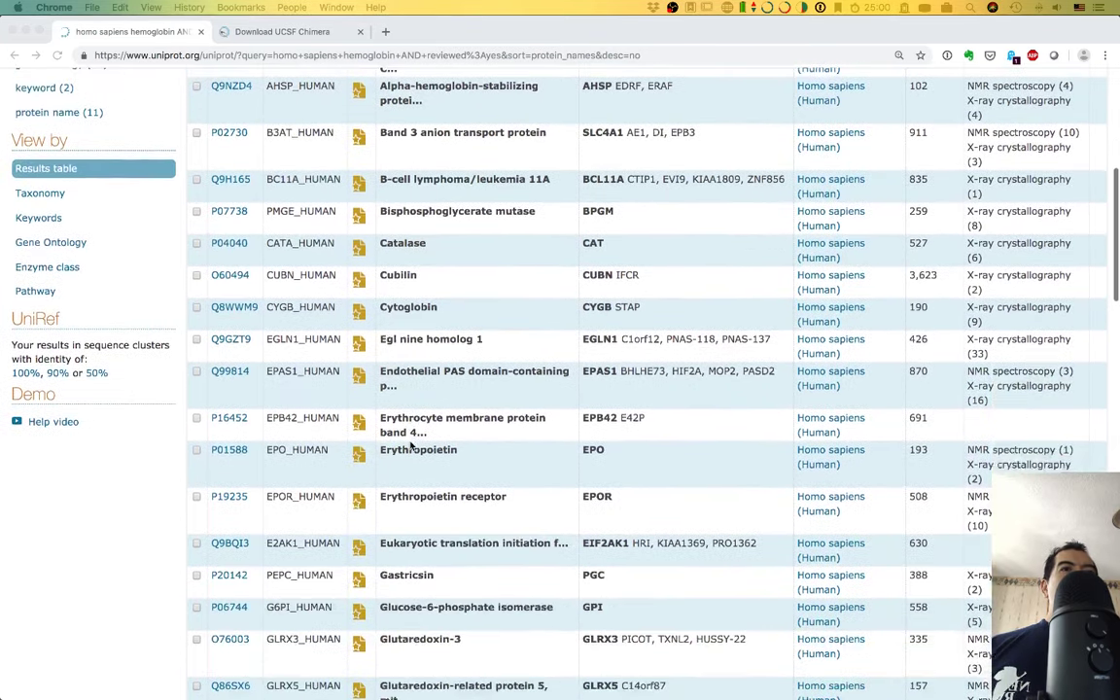
{"action": "scroll", "coordinate": [411, 445], "scroll_direction": "down", "scroll_amount": 7}
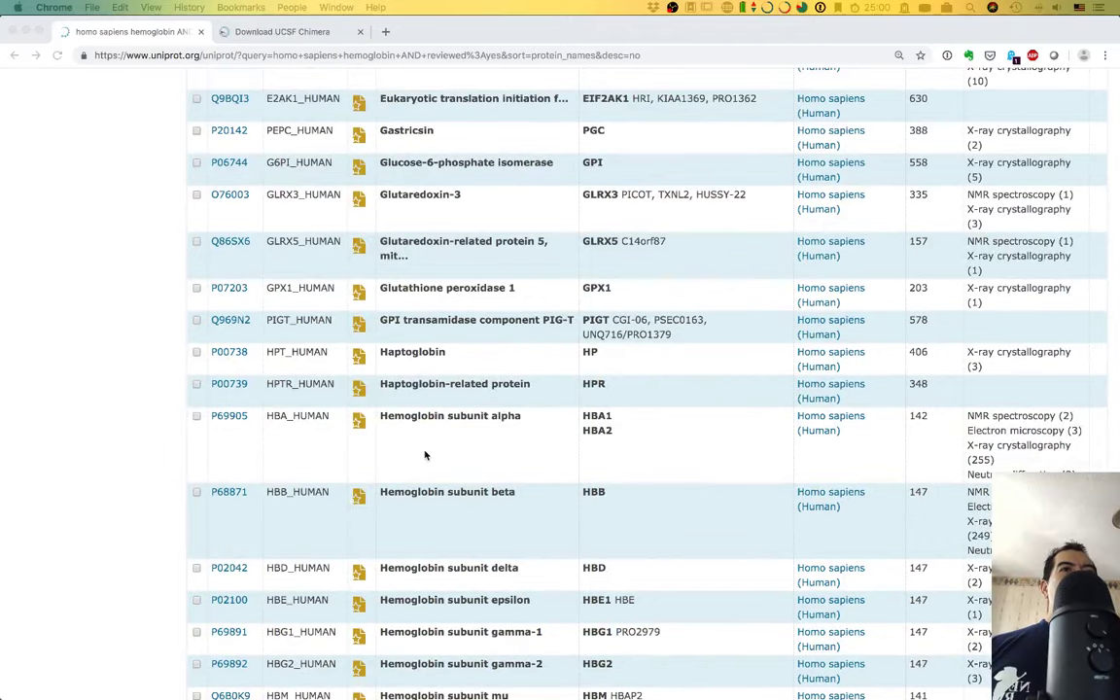
{"action": "scroll", "coordinate": [425, 454], "scroll_direction": "down", "scroll_amount": 1}
{"action": "scroll", "coordinate": [425, 454], "scroll_direction": "down", "scroll_amount": 7}
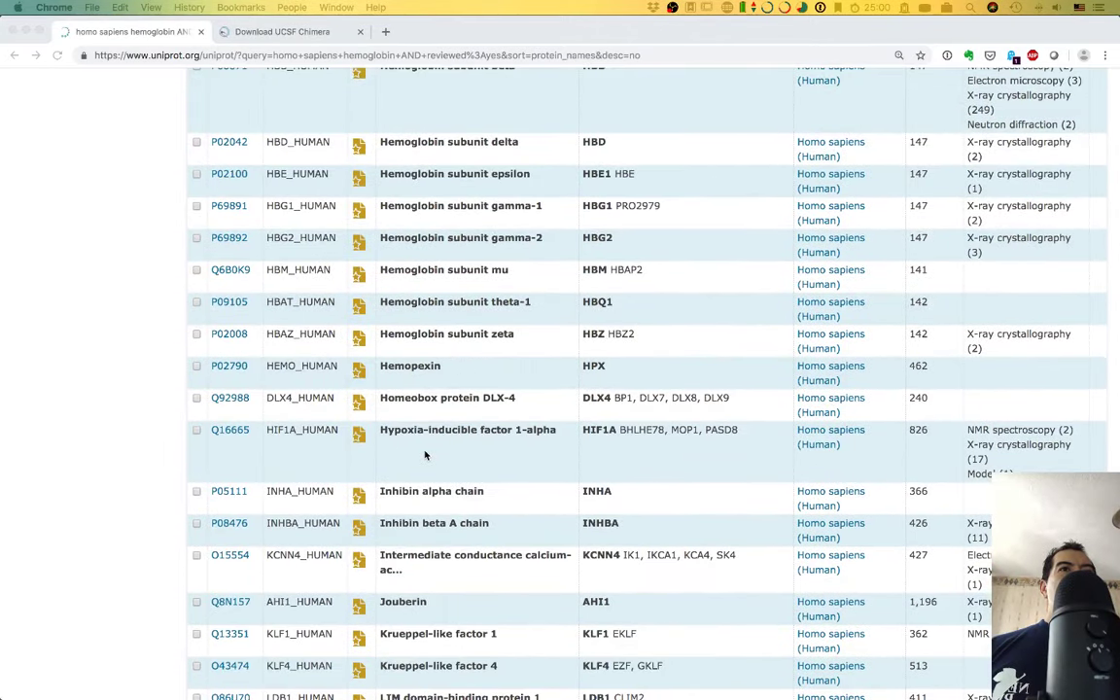
{"action": "scroll", "coordinate": [425, 454], "scroll_direction": "down", "scroll_amount": 7}
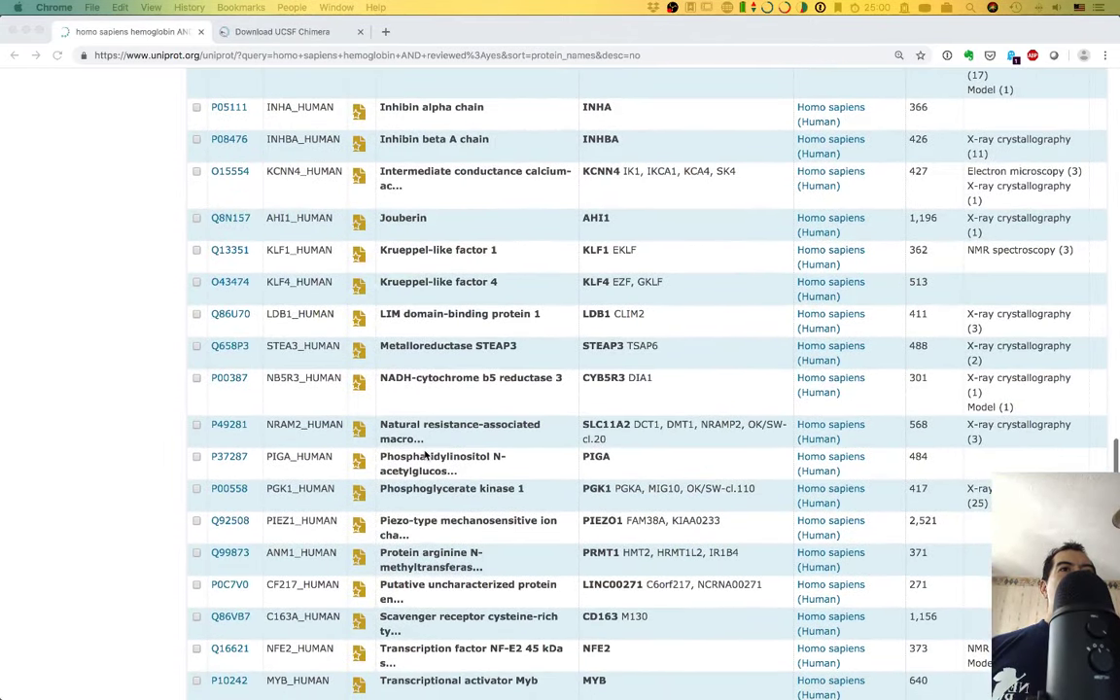
{"action": "scroll", "coordinate": [425, 454], "scroll_direction": "down", "scroll_amount": 8}
{"action": "scroll", "coordinate": [425, 454], "scroll_direction": "up", "scroll_amount": 20}
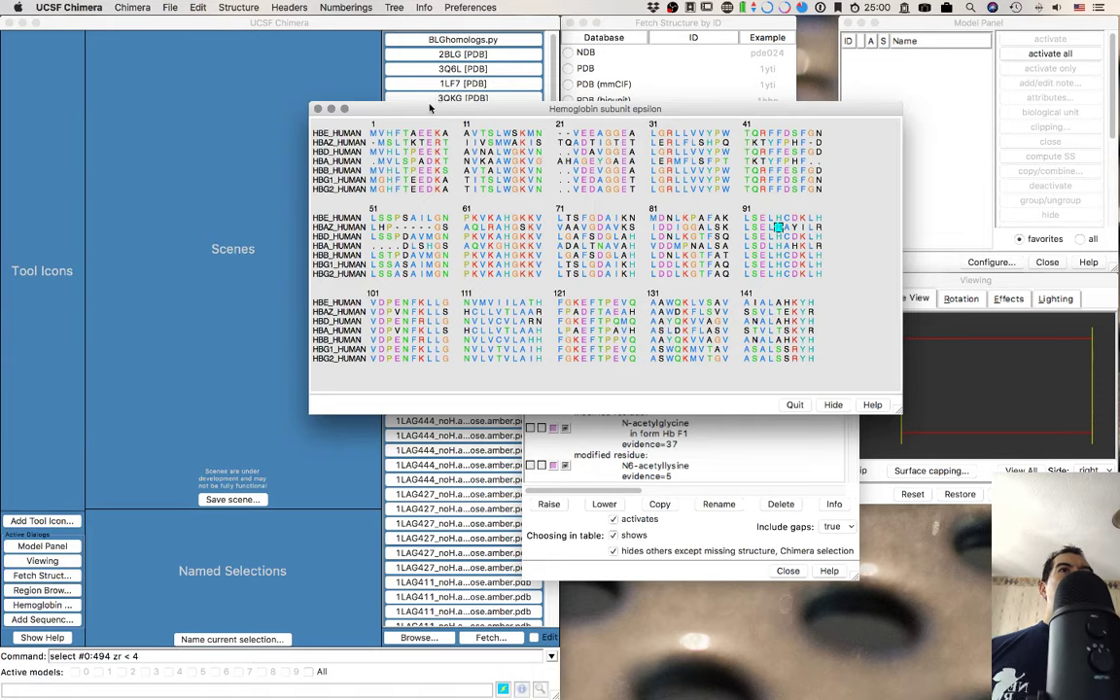
Return to Chimera and realign all the hemoglobin sequences with Clustal Omega, keeping the result in the current alignment window.
{"action": "left_click", "coordinate": [238, 7]}
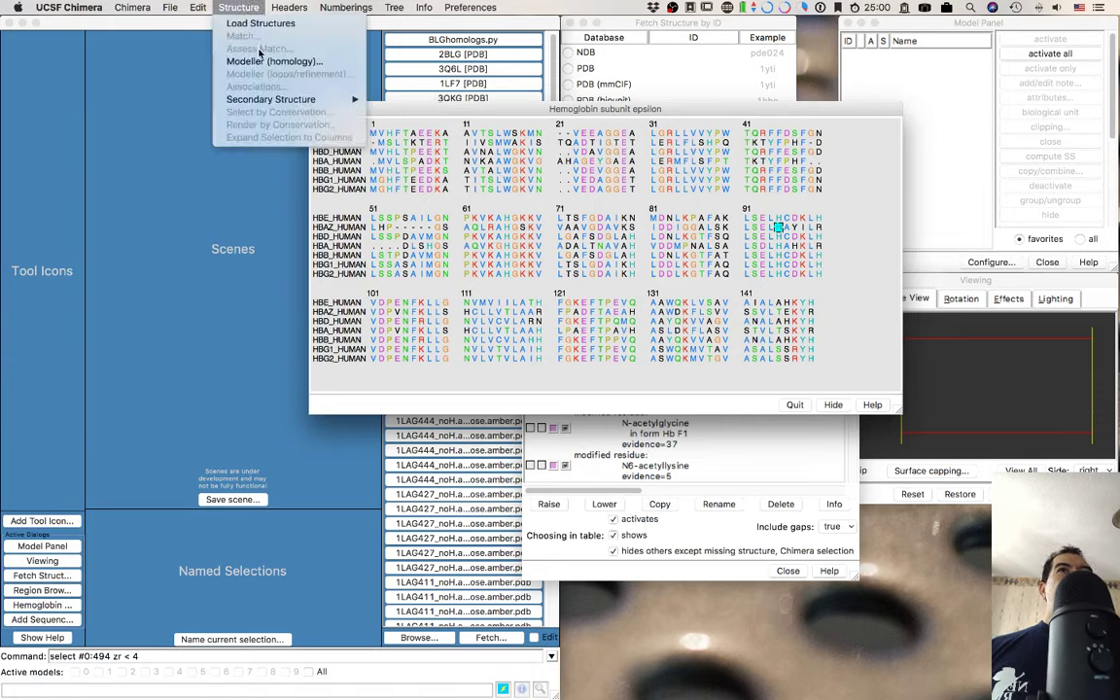
{"action": "mouse_move", "coordinate": [289, 7]}
{"action": "mouse_move", "coordinate": [198, 8]}
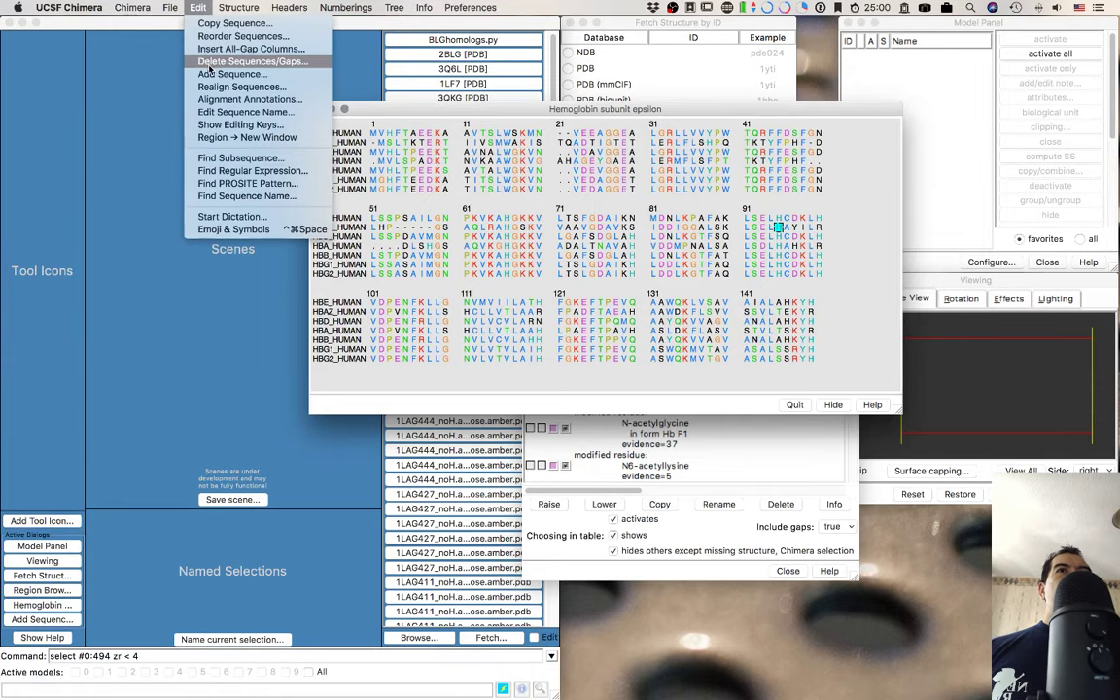
{"action": "left_click", "coordinate": [241, 87]}
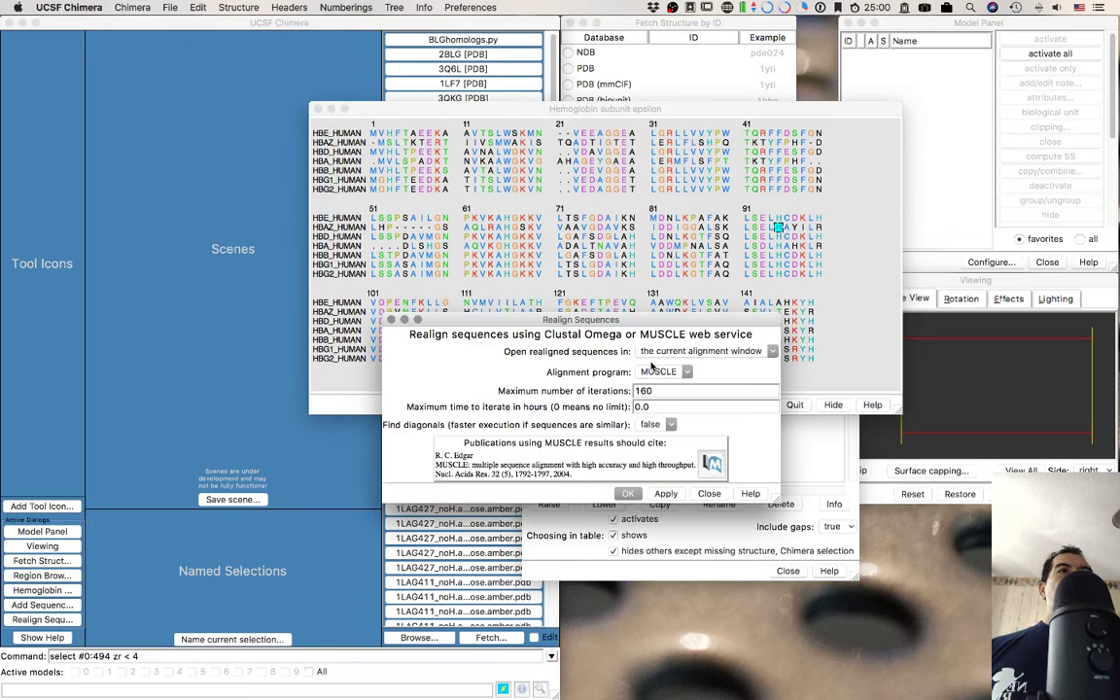
{"action": "left_click", "coordinate": [654, 371]}
{"action": "left_click", "coordinate": [654, 372]}
{"action": "left_click", "coordinate": [661, 372]}
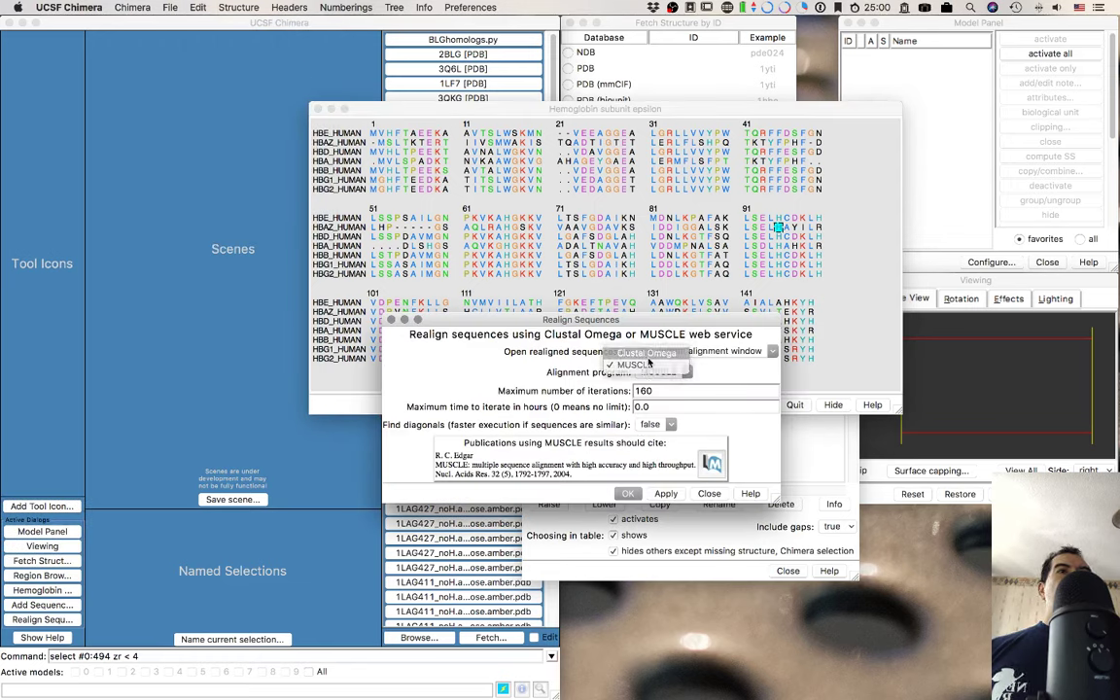
{"action": "left_click", "coordinate": [648, 350]}
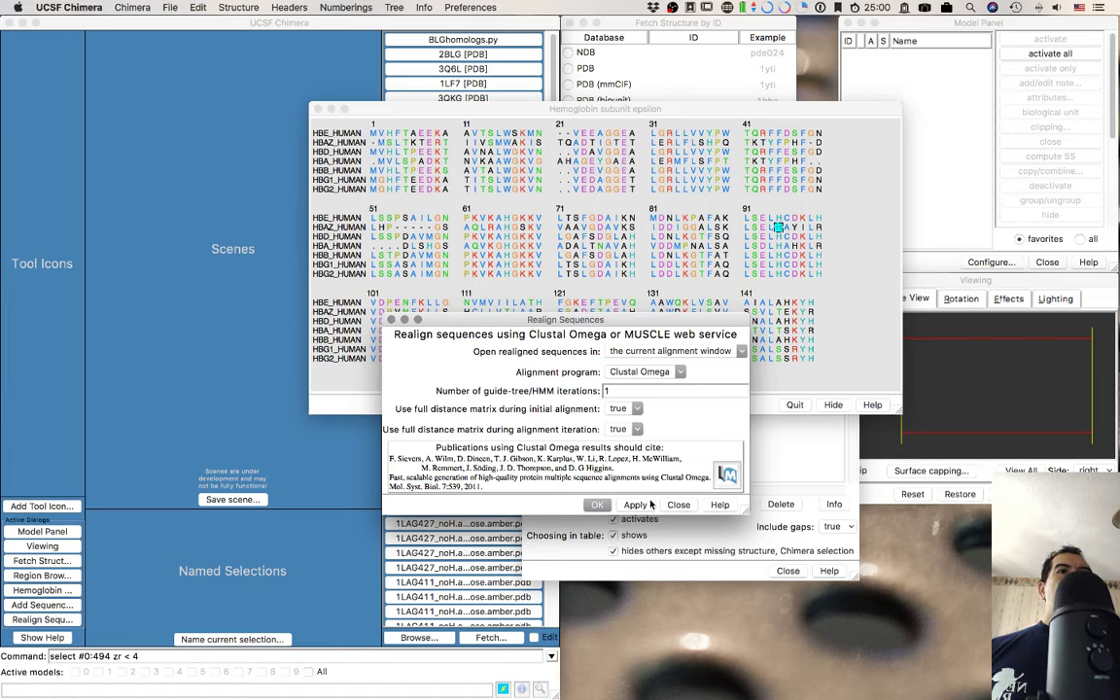
{"action": "left_click", "coordinate": [597, 505]}
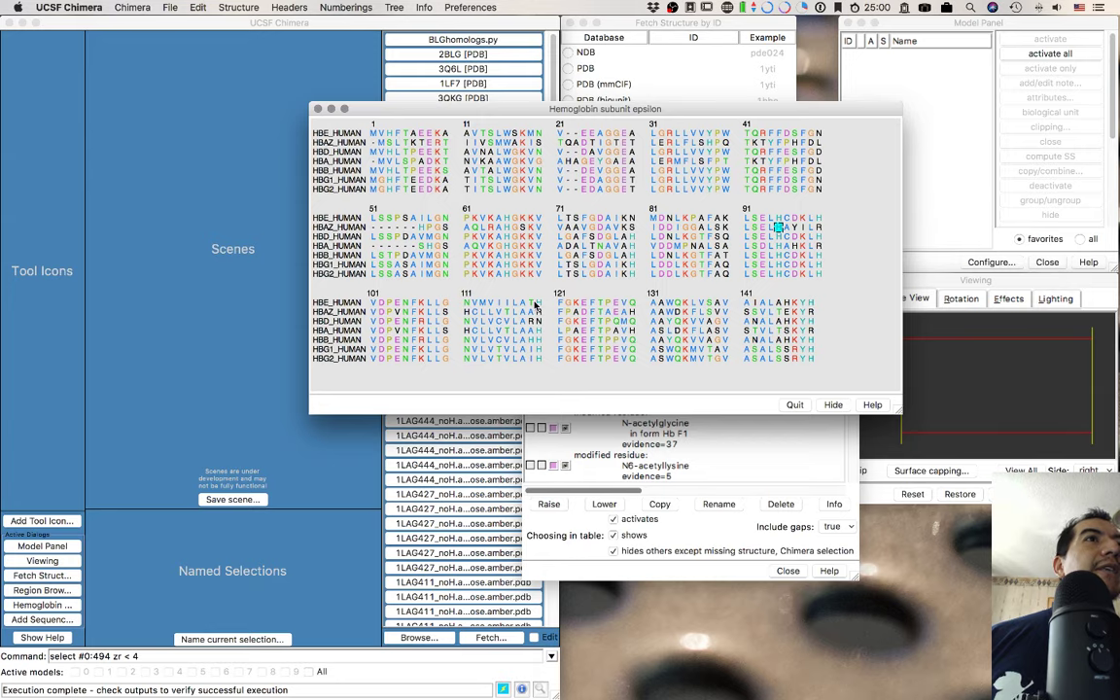
In the Region Browser, highlight HBG2_HUMAN's heme distal and proximal iron-binding sites one after the other and check them against the alignment.
{"action": "left_click", "coordinate": [282, 7]}
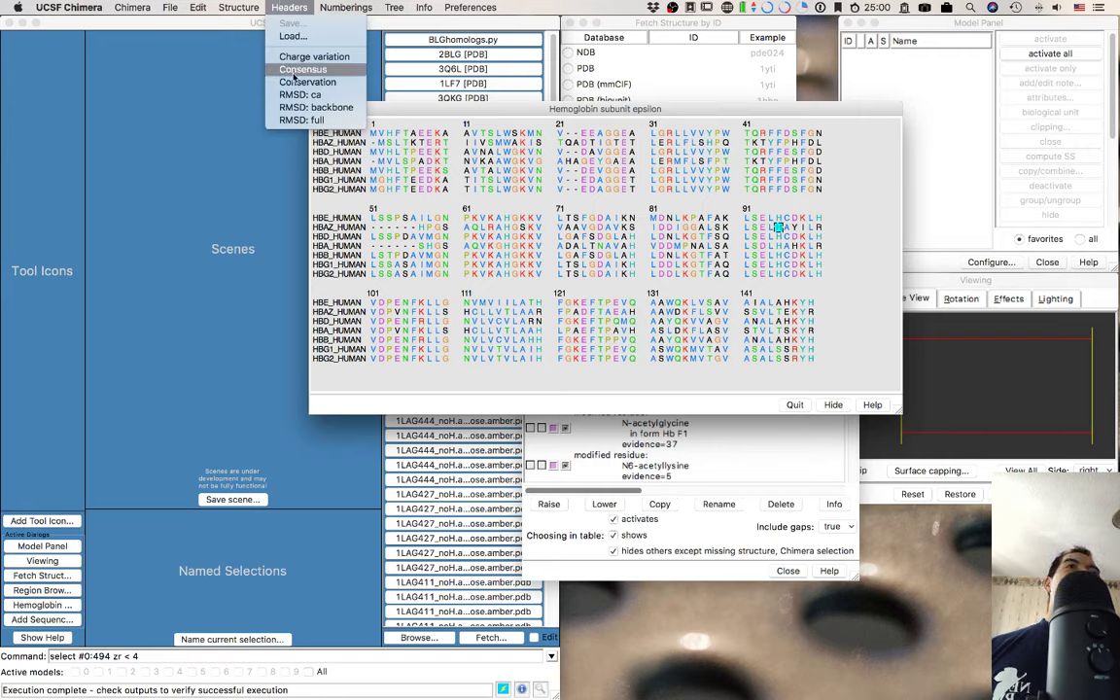
{"action": "left_click", "coordinate": [670, 544]}
{"action": "left_click", "coordinate": [686, 537]}
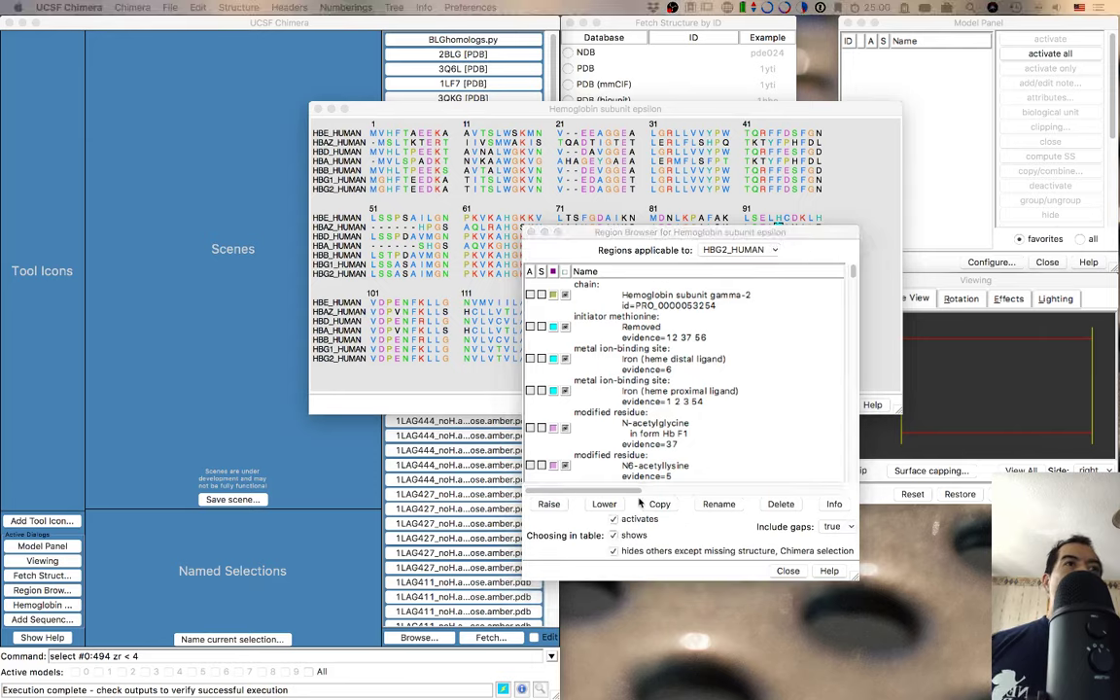
{"action": "left_click", "coordinate": [632, 352]}
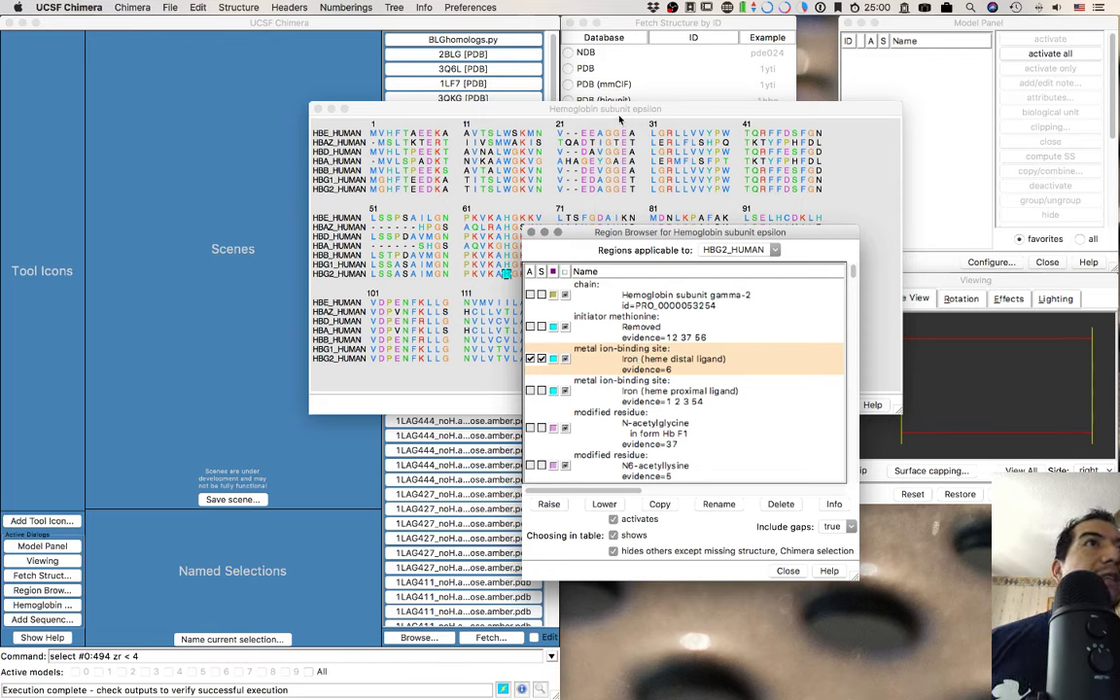
{"action": "left_click", "coordinate": [560, 107]}
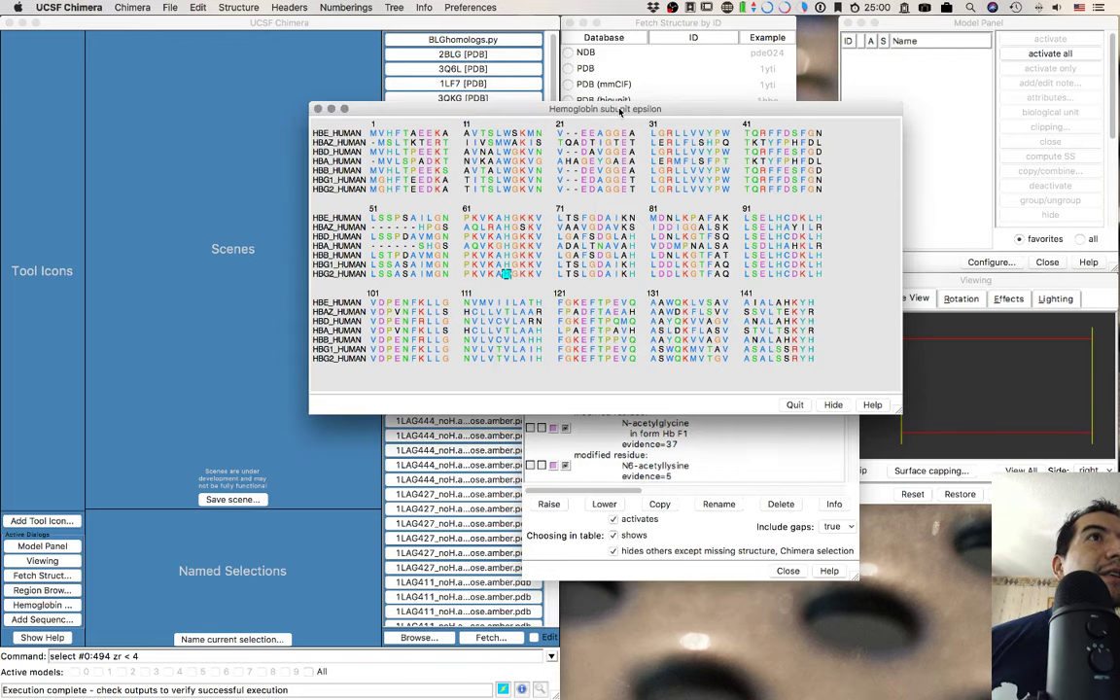
{"action": "left_click", "coordinate": [717, 457]}
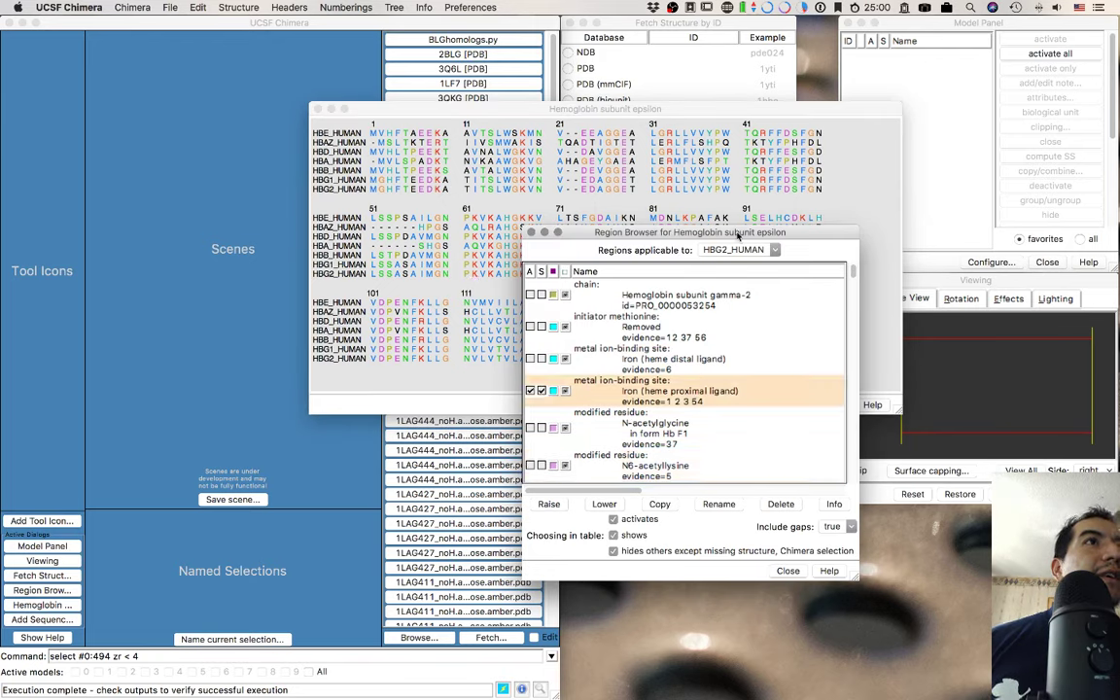
Arrange the Region Browser clear of the alignment, then highlight HBG2_HUMAN's removed initiator methionine and its phosphothreonine site.
{"action": "left_click_drag", "start_coordinate": [698, 232], "coordinate": [866, 360]}
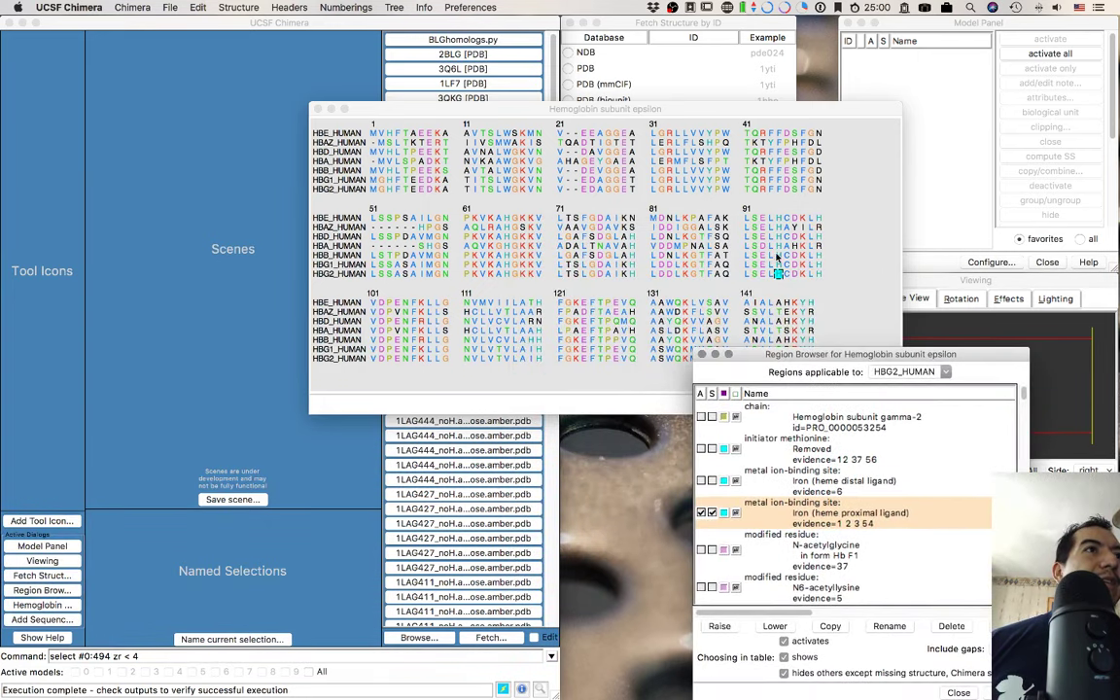
{"action": "left_click_drag", "start_coordinate": [713, 109], "coordinate": [738, 55]}
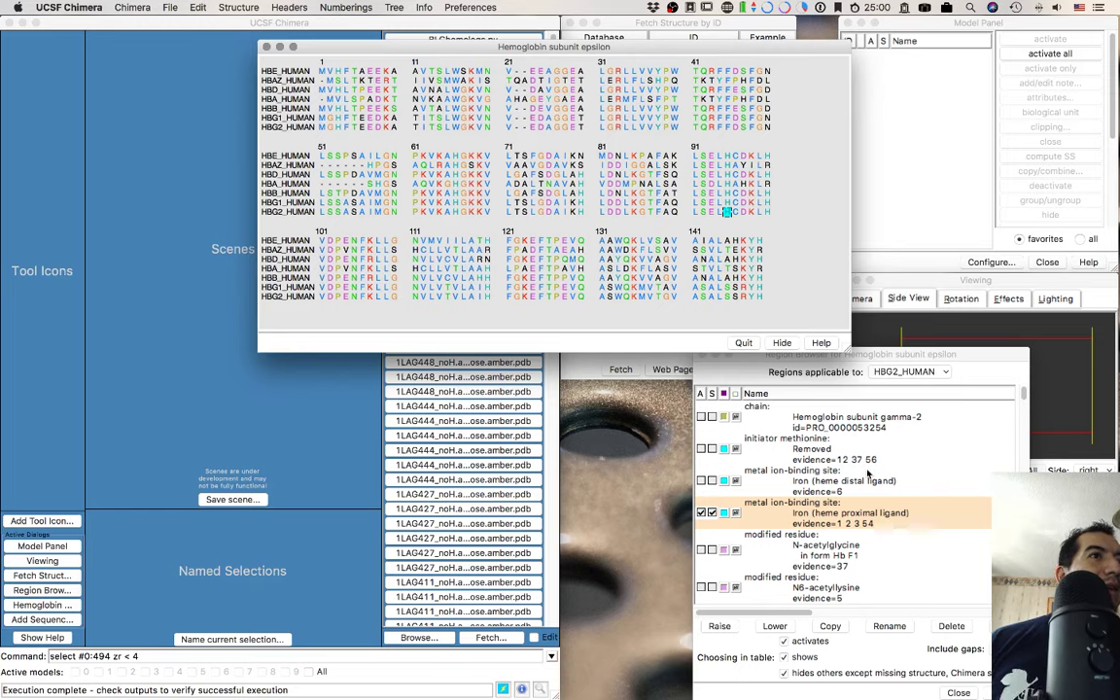
{"action": "left_click", "coordinate": [829, 449]}
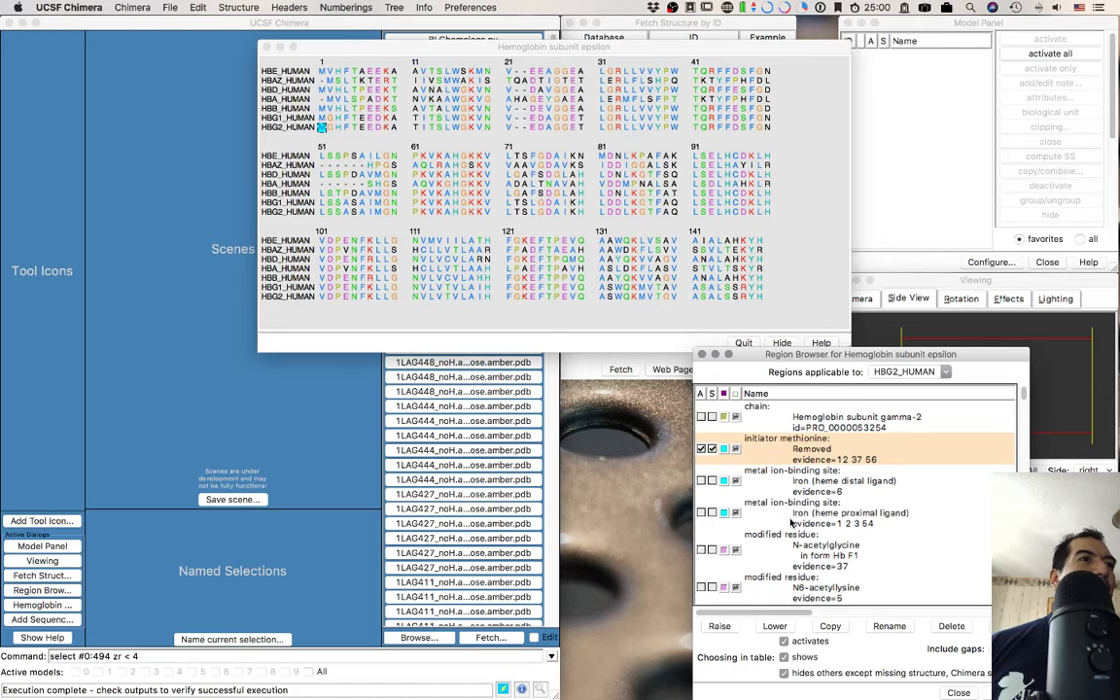
{"action": "scroll", "coordinate": [777, 536], "scroll_direction": "down", "scroll_amount": 5}
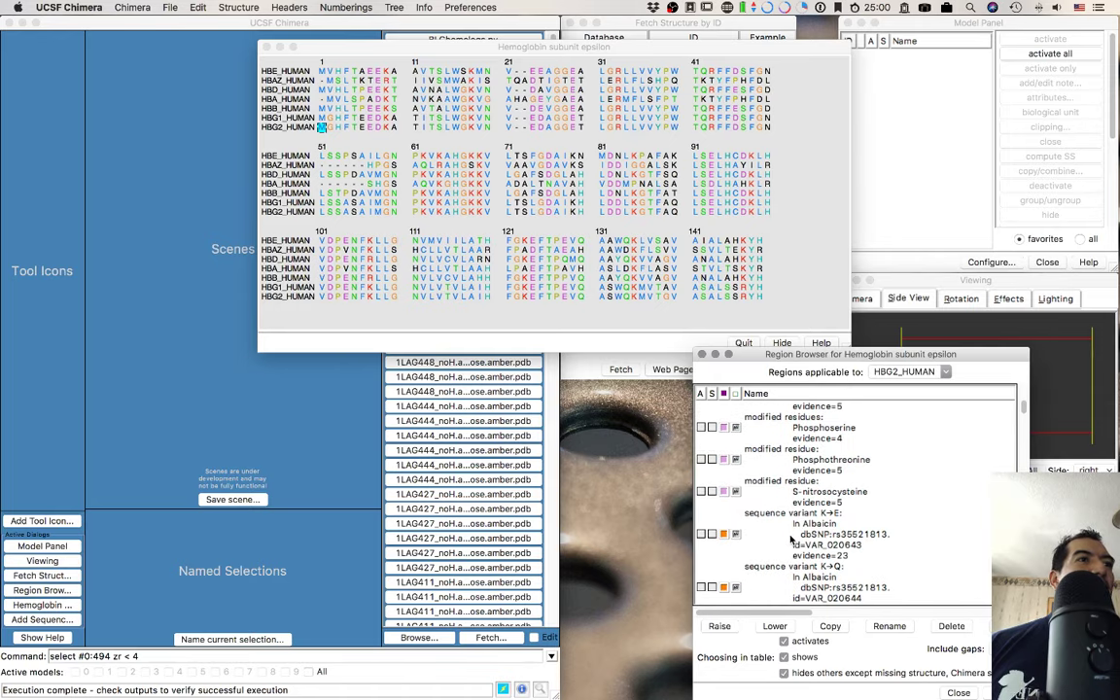
{"action": "left_click", "coordinate": [821, 460]}
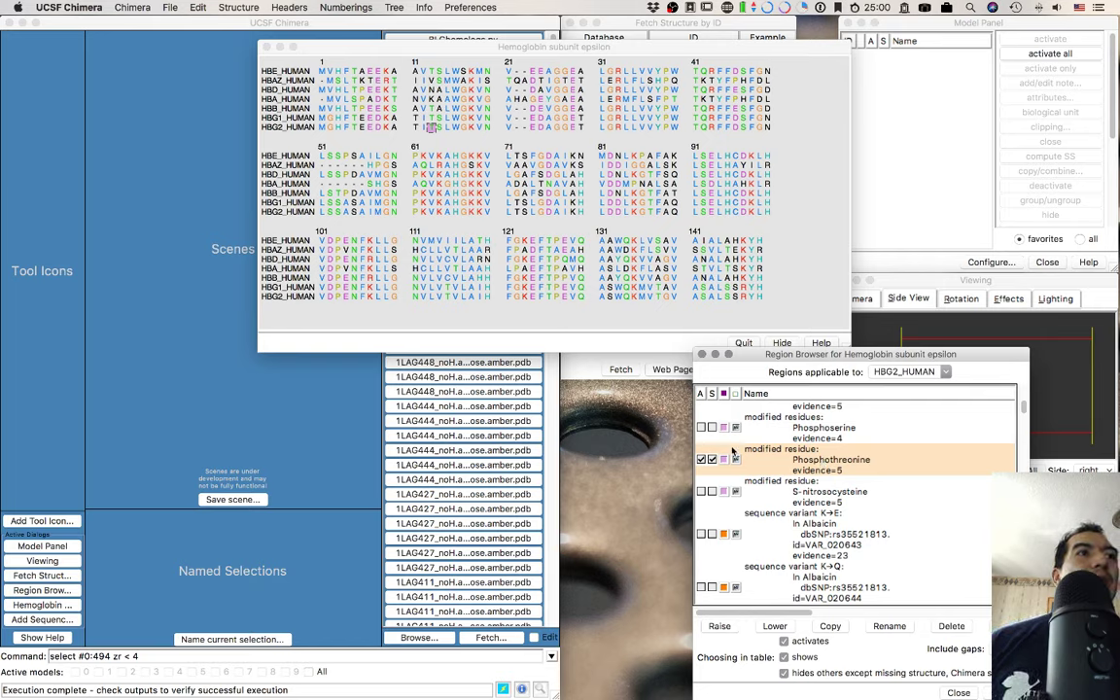
Look through HBG2_HUMAN's sequence variants and highlight its UniProt helices in the alignment.
{"action": "scroll", "coordinate": [732, 451], "scroll_direction": "down", "scroll_amount": 10}
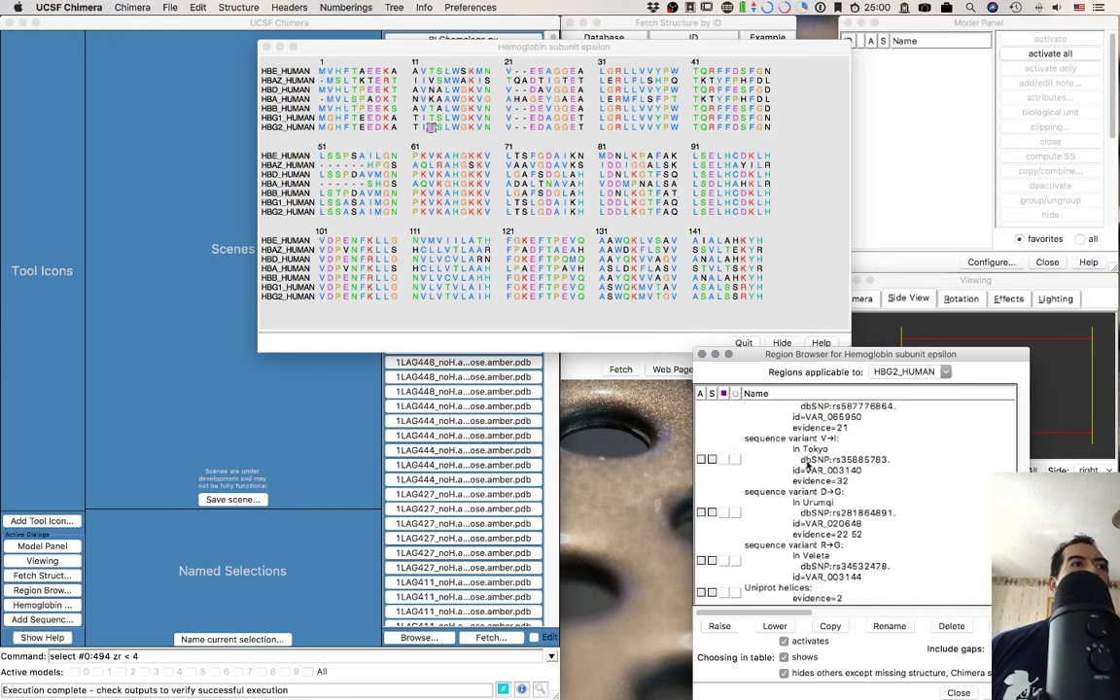
{"action": "scroll", "coordinate": [834, 470], "scroll_direction": "up", "scroll_amount": 10}
{"action": "scroll", "coordinate": [833, 470], "scroll_direction": "down", "scroll_amount": 15}
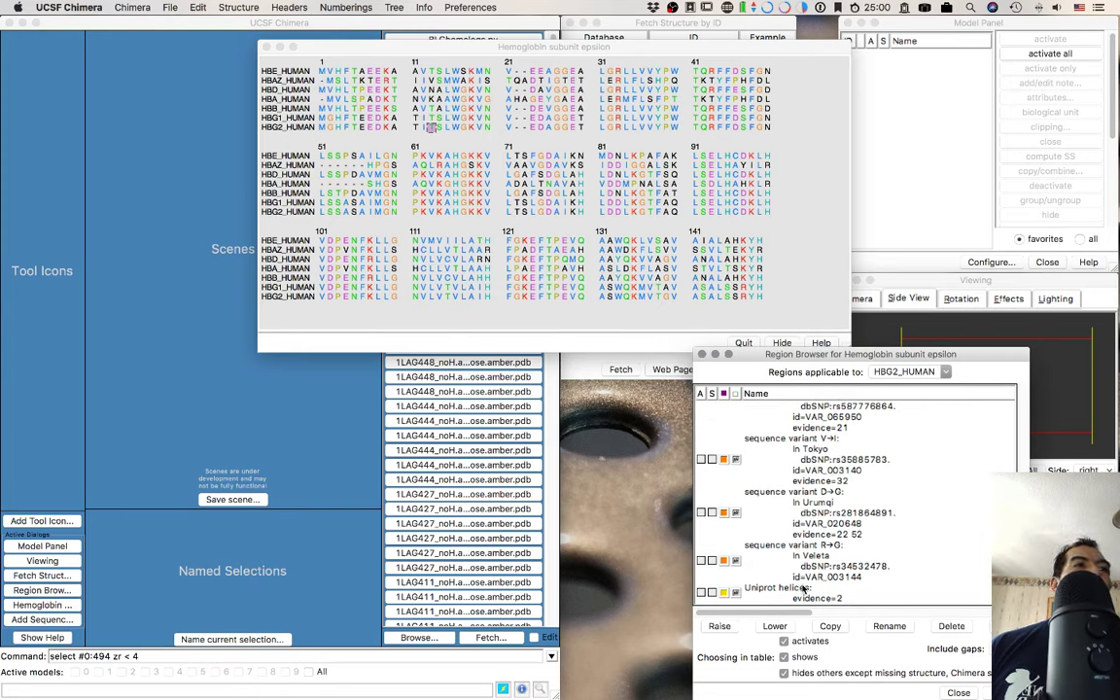
{"action": "left_click", "coordinate": [803, 589]}
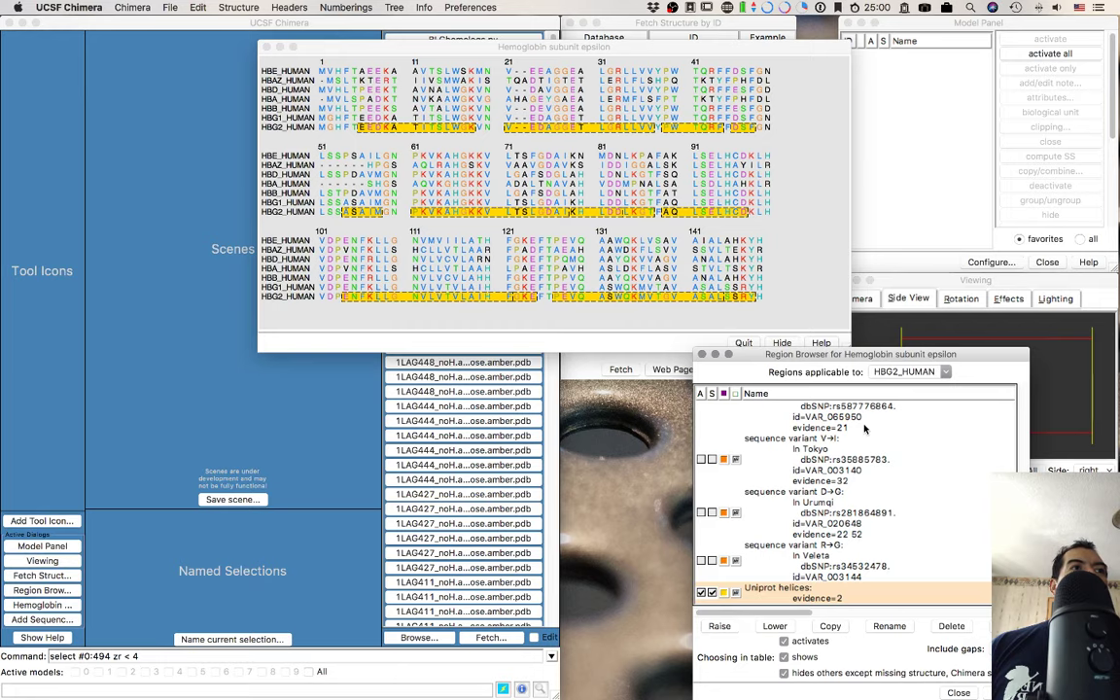
List the regions applicable to HBAZ_HUMAN and highlight its heme distal iron-binding site in the alignment.
{"action": "left_click_drag", "start_coordinate": [792, 360], "coordinate": [691, 339]}
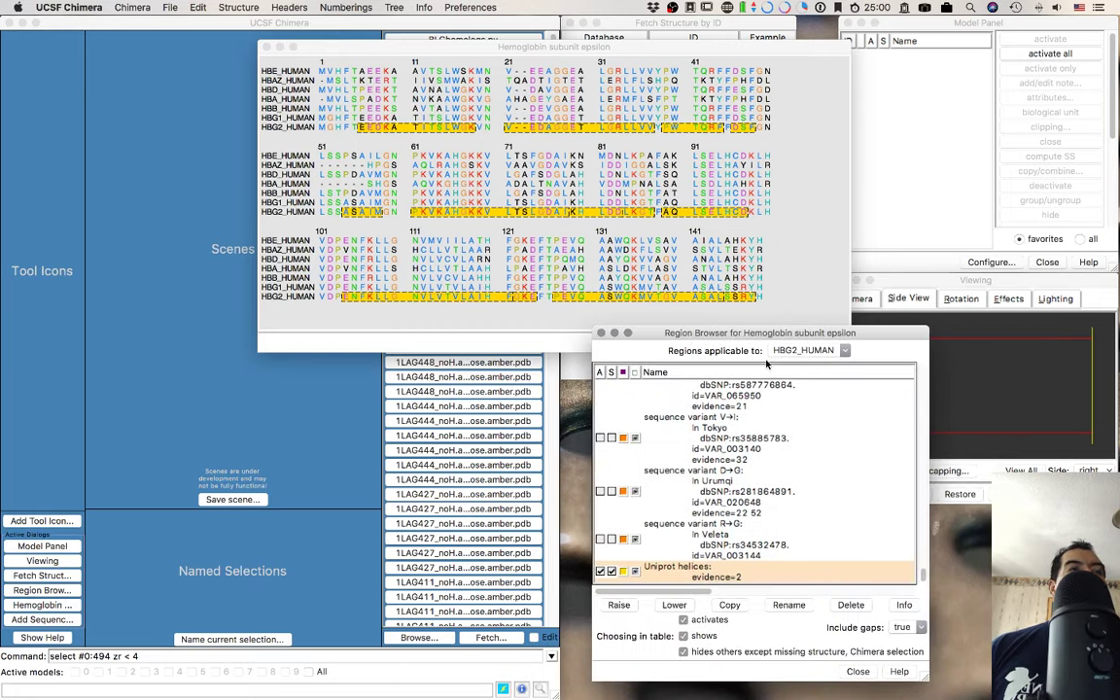
{"action": "left_click", "coordinate": [776, 352]}
{"action": "left_click", "coordinate": [776, 352]}
{"action": "left_click", "coordinate": [775, 352]}
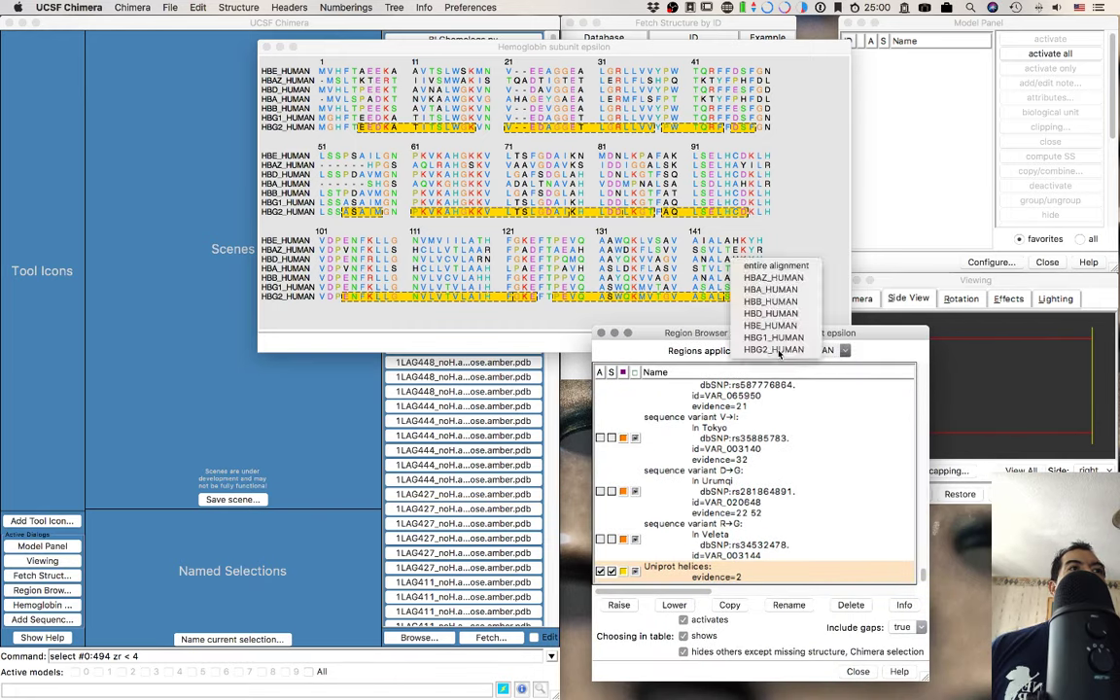
{"action": "left_click", "coordinate": [776, 278]}
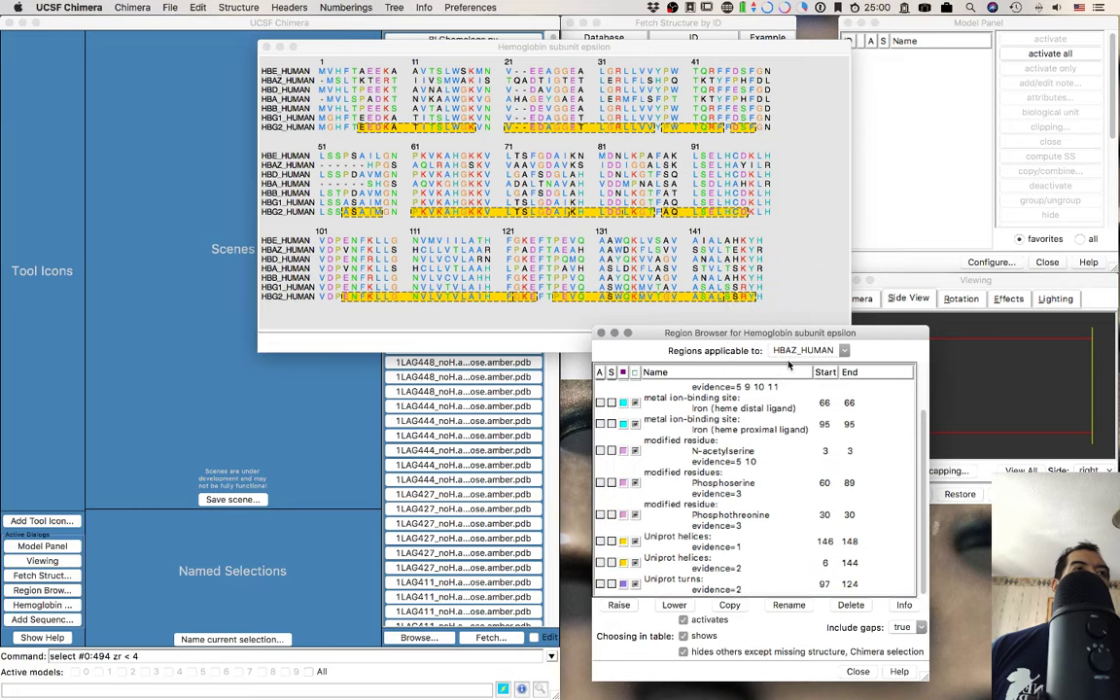
{"action": "left_click", "coordinate": [686, 402]}
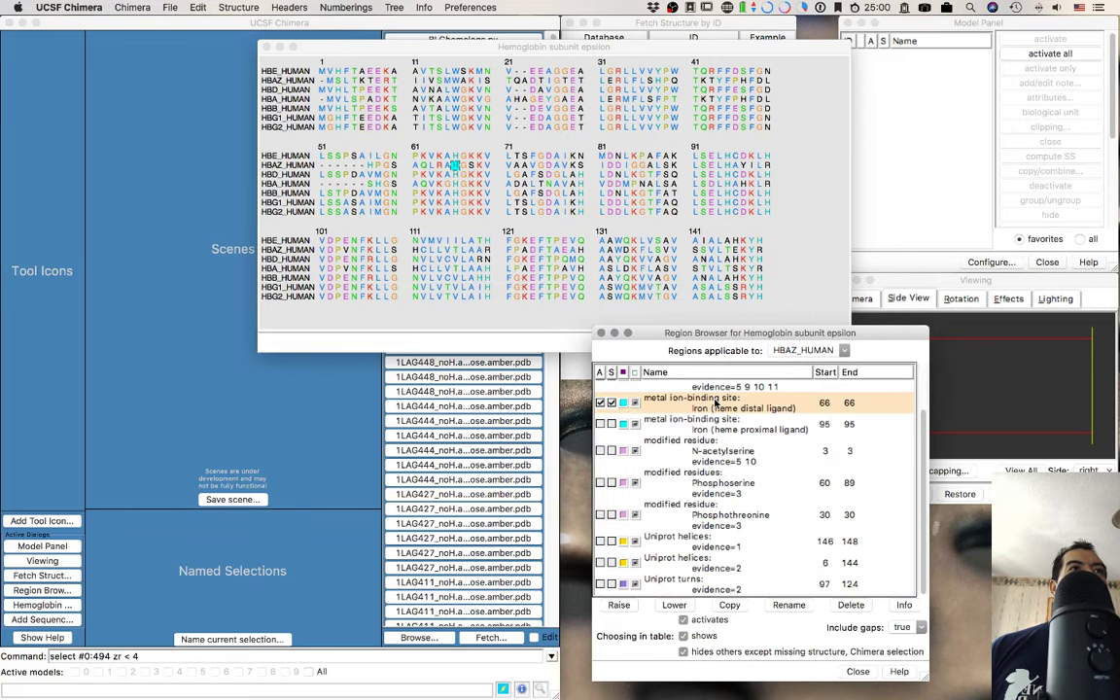
Show the Consensus header above the alignment and enlarge its window to fit every sequence row.
{"action": "left_click", "coordinate": [318, 45]}
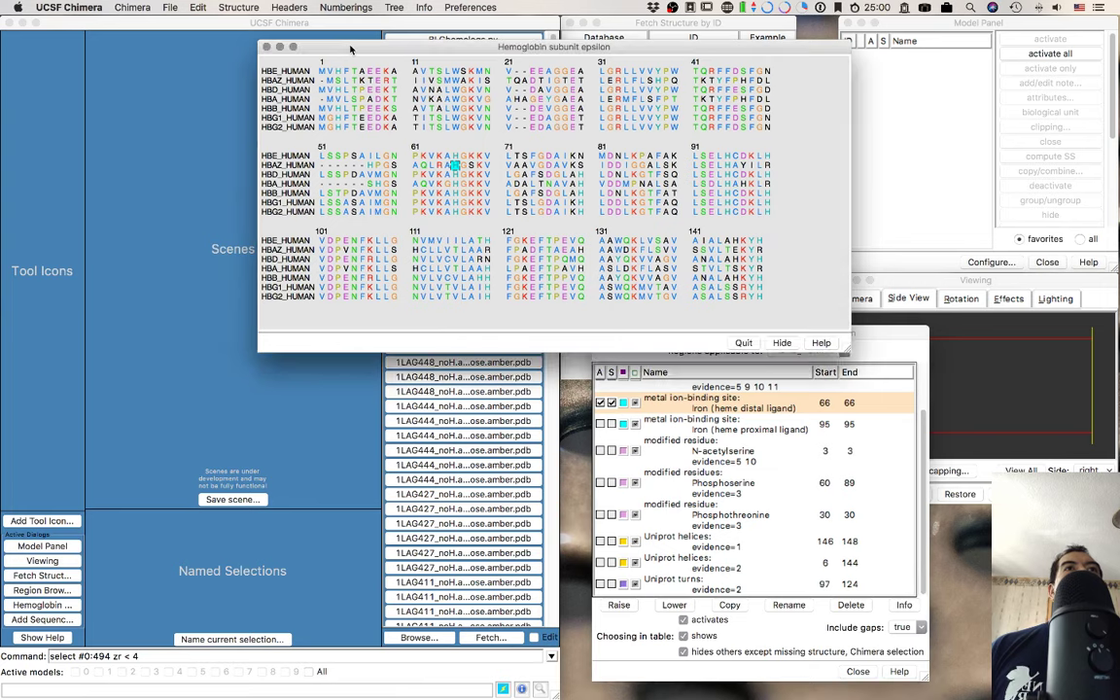
{"action": "left_click", "coordinate": [289, 8]}
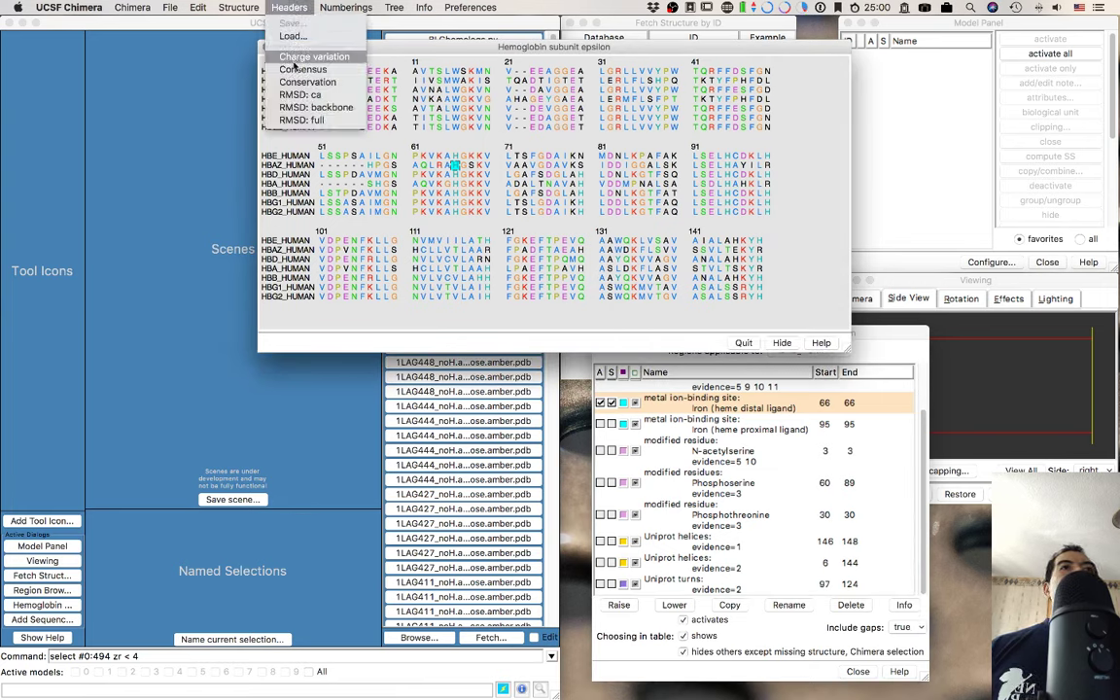
{"action": "left_click", "coordinate": [295, 70]}
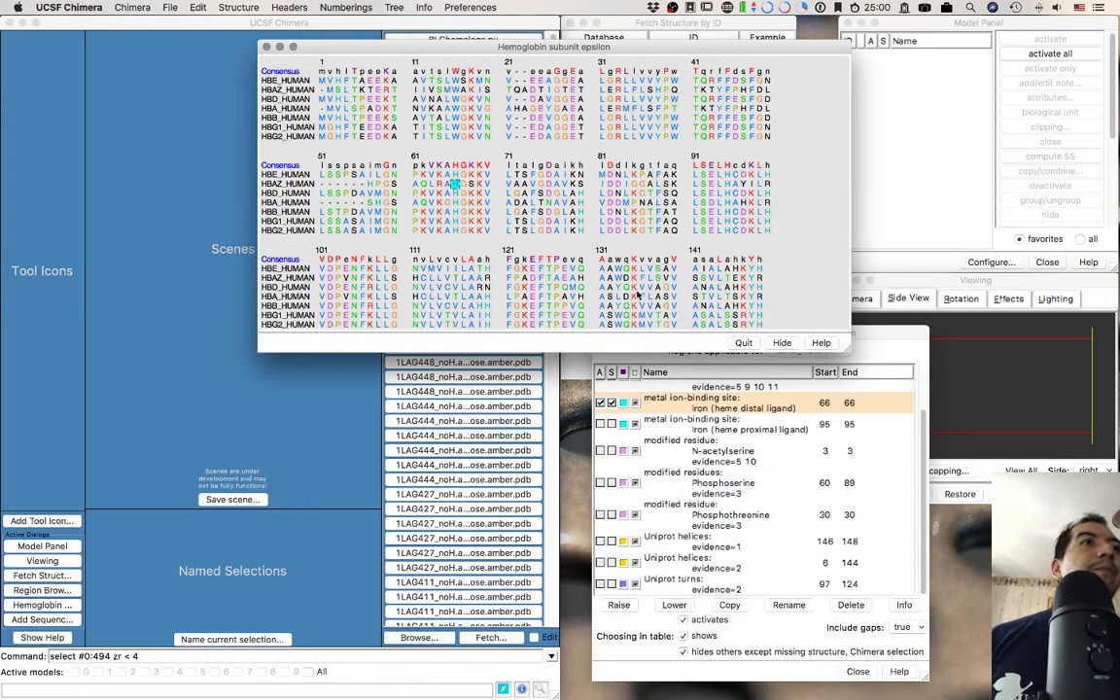
{"action": "left_click_drag", "start_coordinate": [844, 346], "coordinate": [851, 391]}
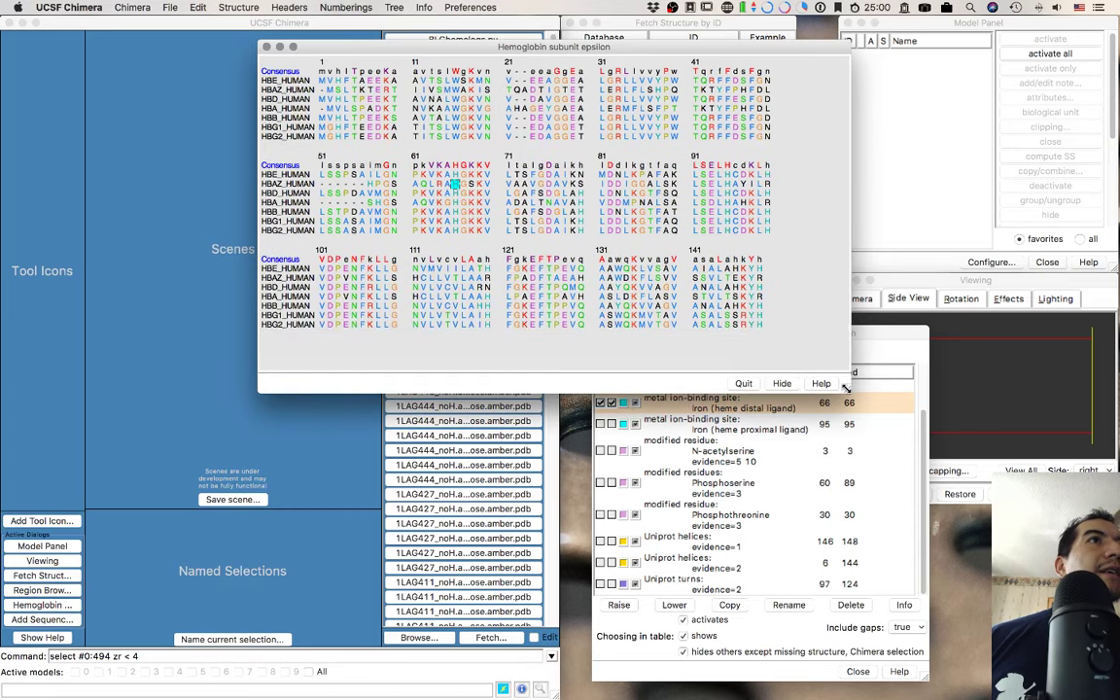
Compare HBAZ_HUMAN's heme distal site with the consensus, then highlight its heme proximal iron-binding site.
{"action": "left_click", "coordinate": [896, 351]}
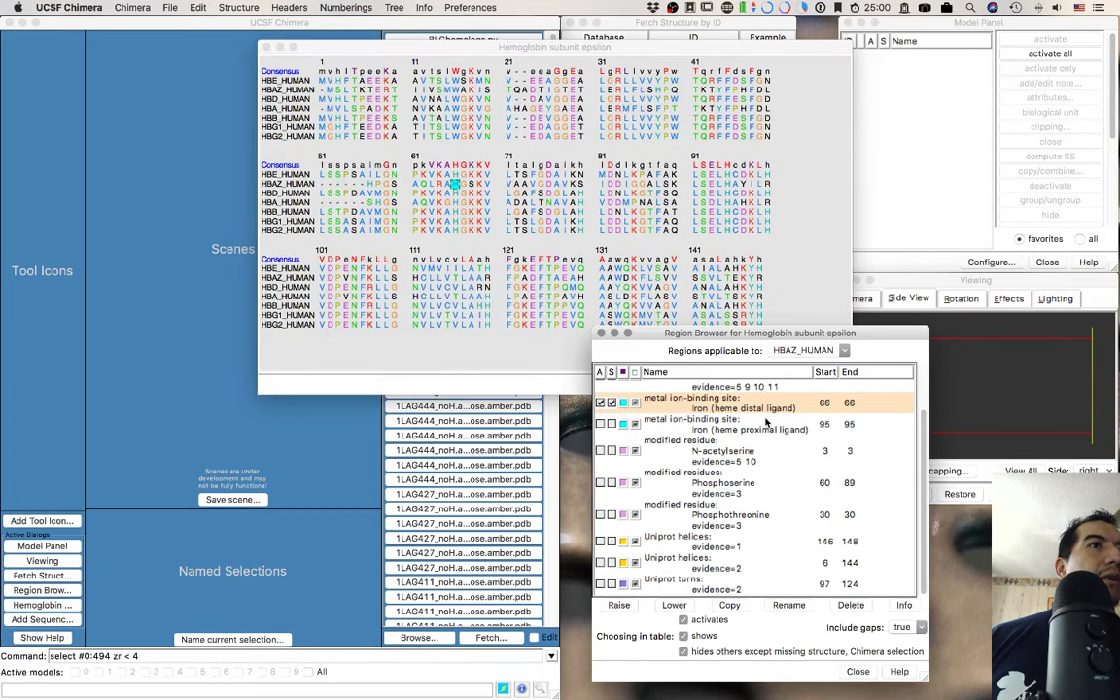
{"action": "left_click", "coordinate": [453, 175]}
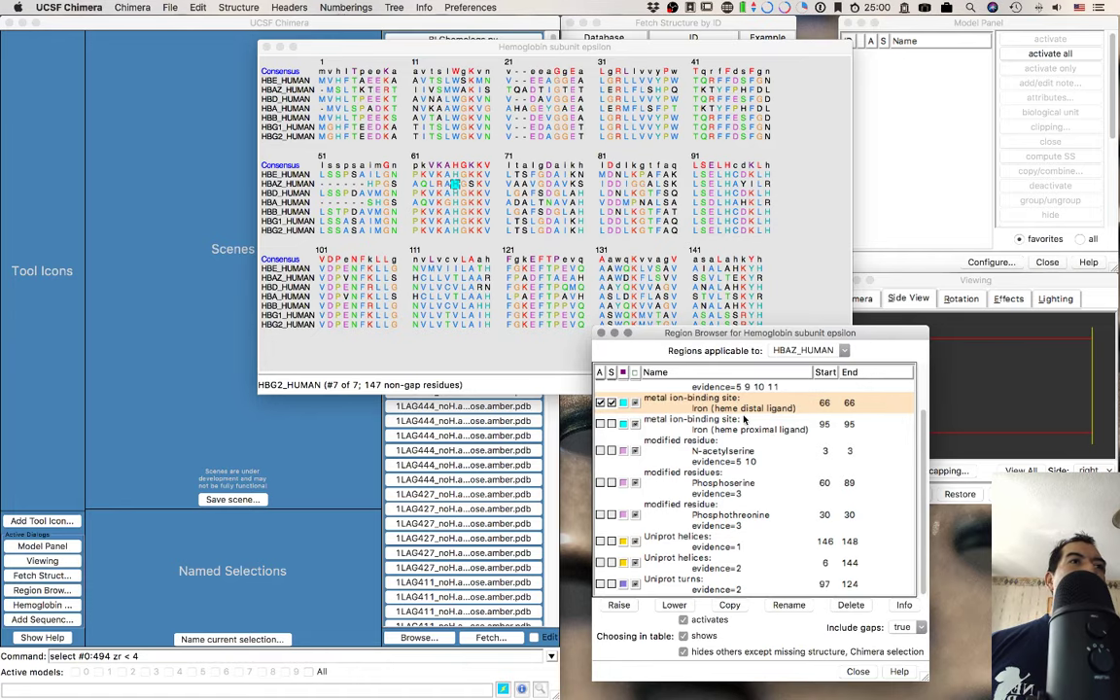
{"action": "left_click", "coordinate": [743, 424]}
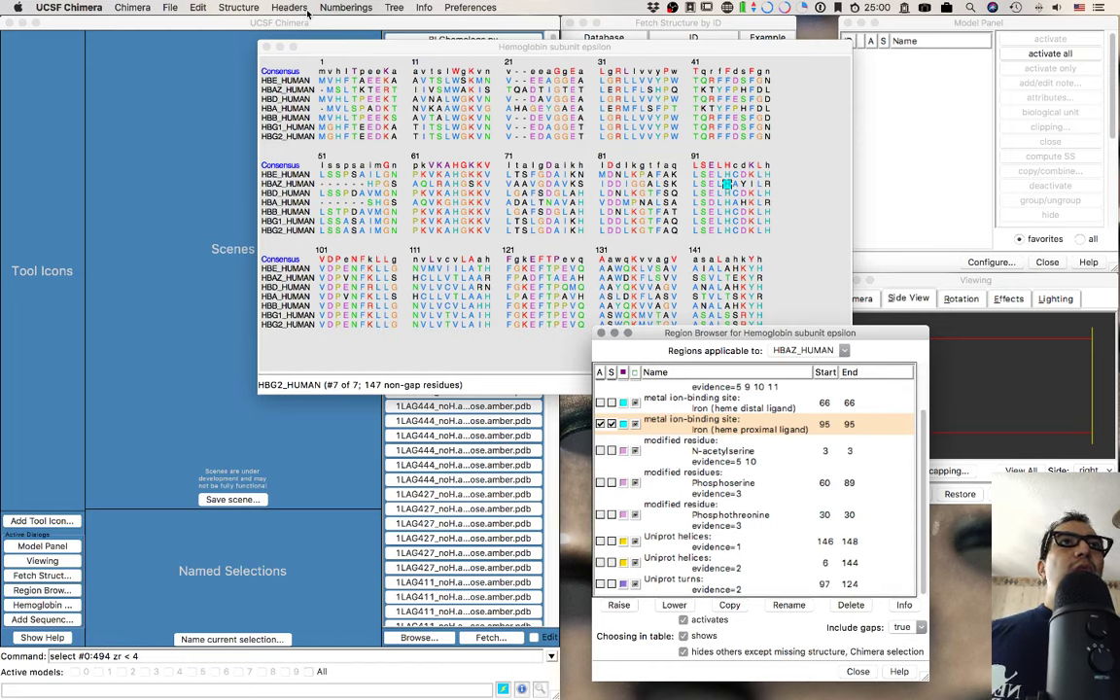
Replace the Consensus header with the Charge variation header and examine it along the alignment.
{"action": "left_click", "coordinate": [328, 51]}
{"action": "left_click", "coordinate": [289, 7]}
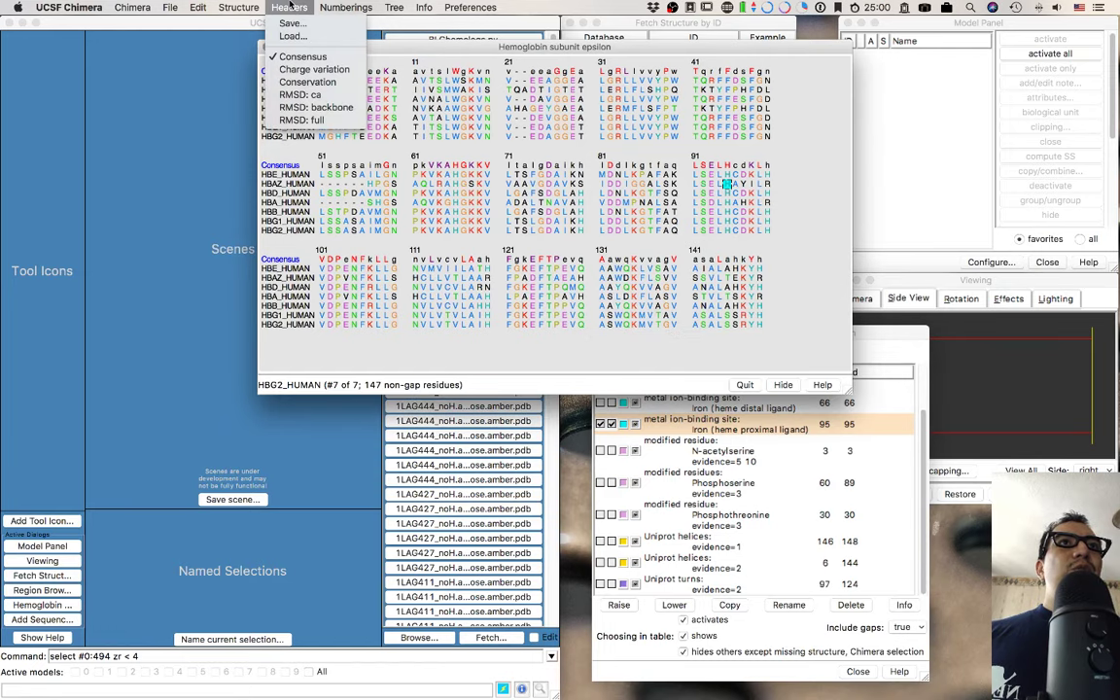
{"action": "left_click", "coordinate": [300, 65]}
{"action": "left_click", "coordinate": [289, 7]}
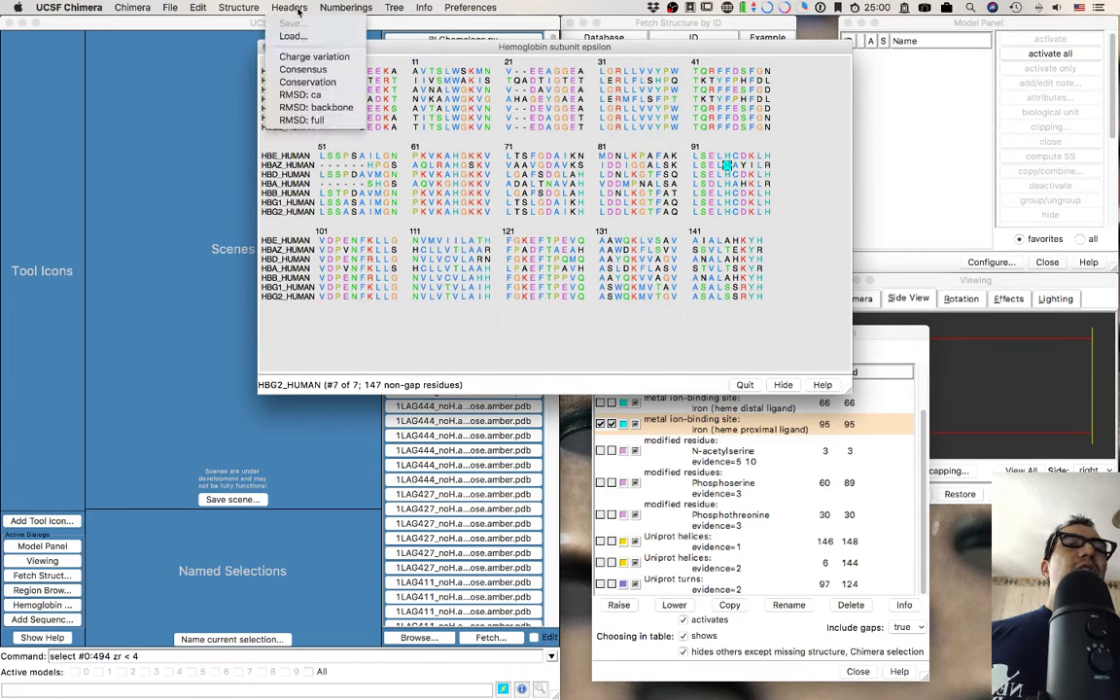
{"action": "left_click", "coordinate": [303, 61]}
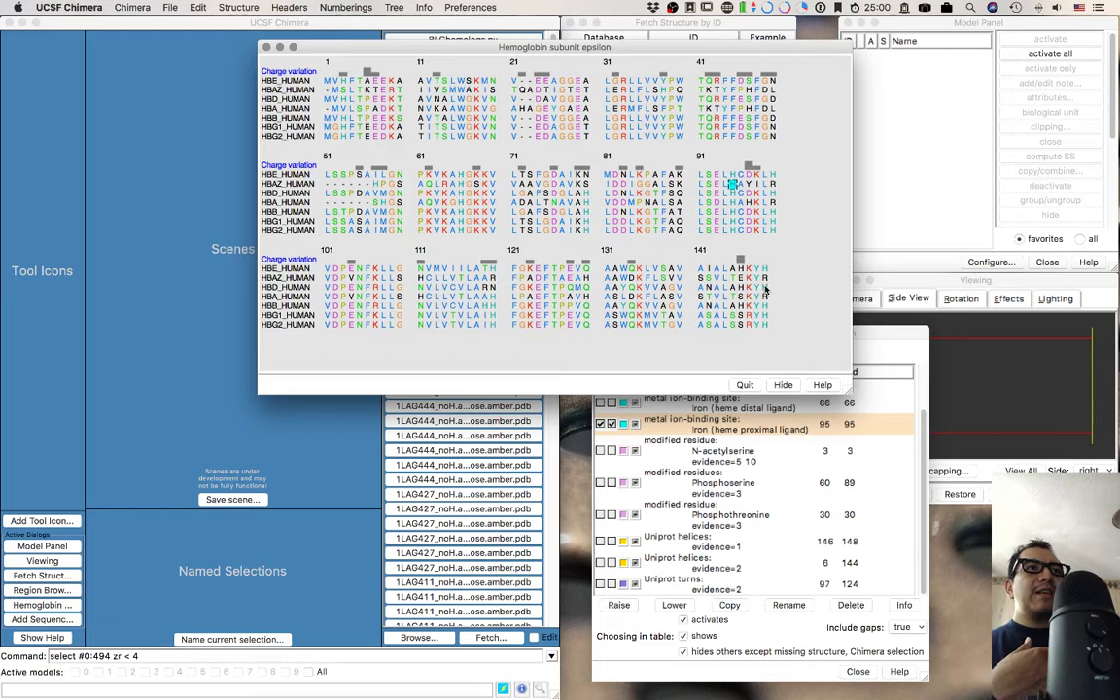
Replace the Charge variation header with the Conservation header and examine conservation across the sequences.
{"action": "left_click", "coordinate": [288, 7]}
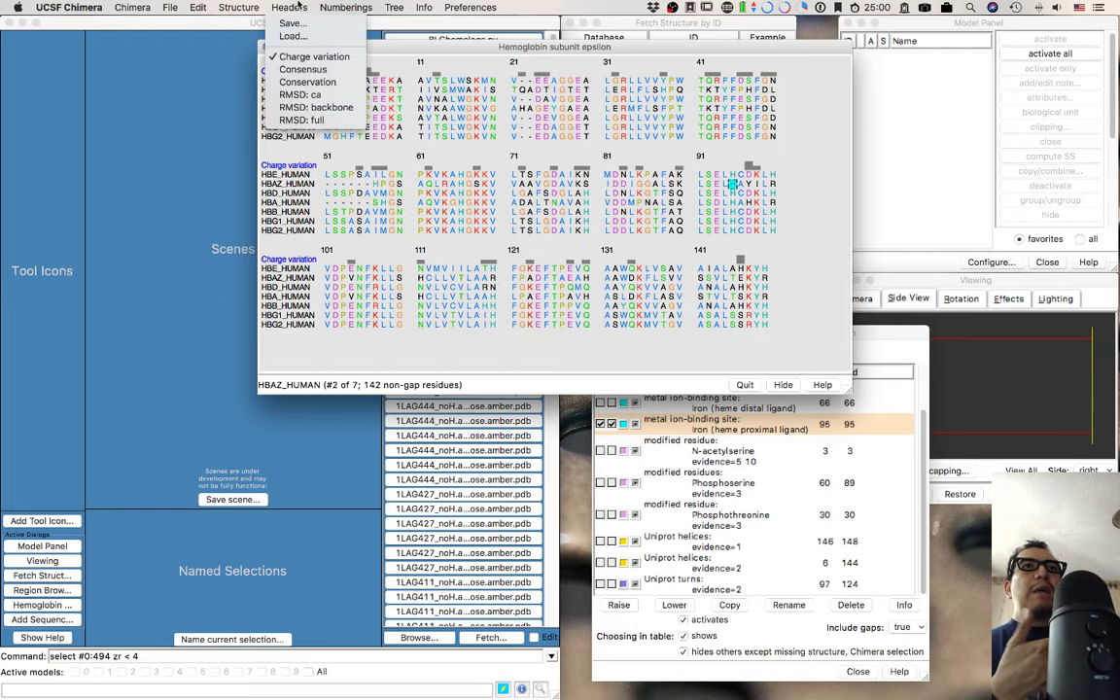
{"action": "left_click", "coordinate": [288, 7]}
{"action": "left_click", "coordinate": [288, 7]}
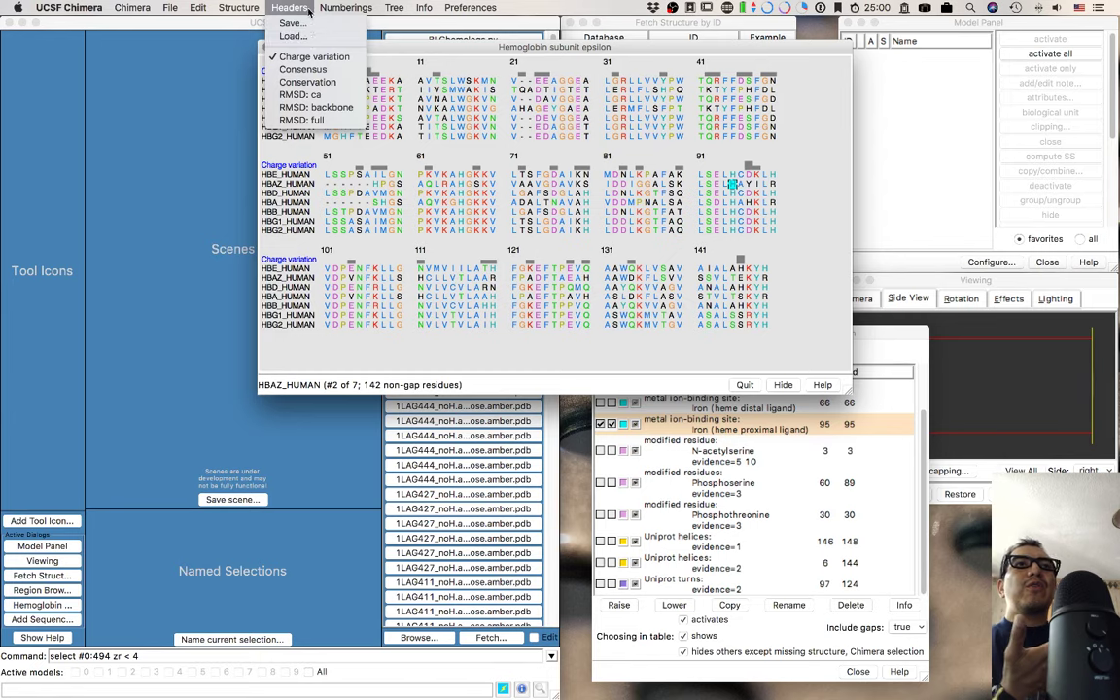
{"action": "left_click", "coordinate": [309, 57]}
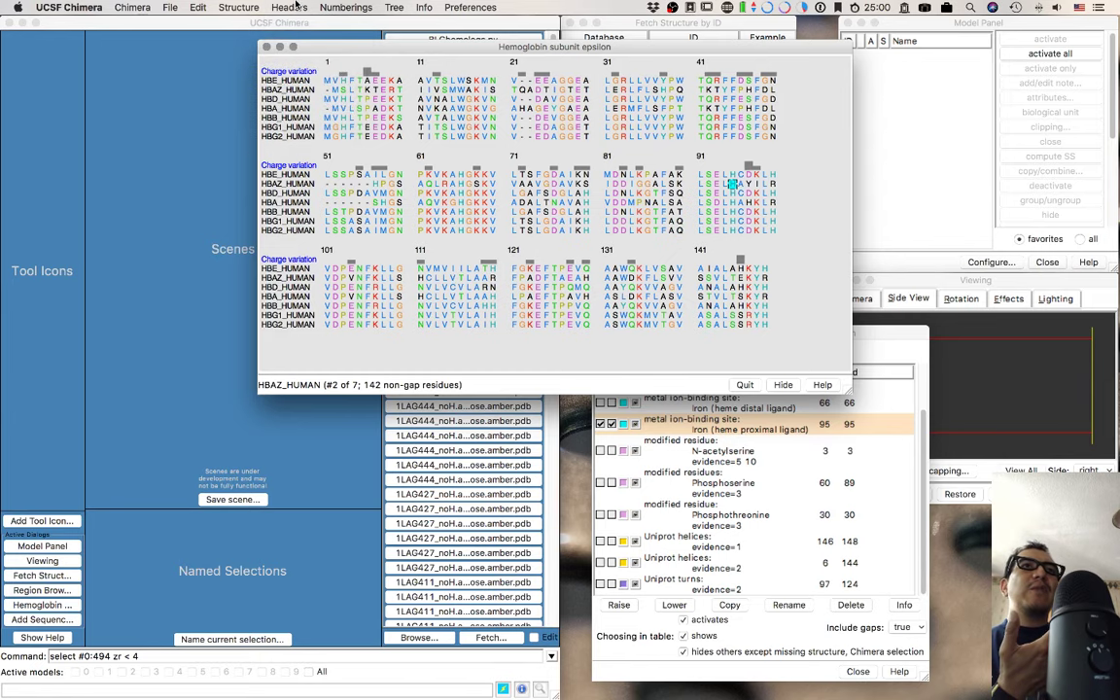
{"action": "left_click", "coordinate": [289, 7]}
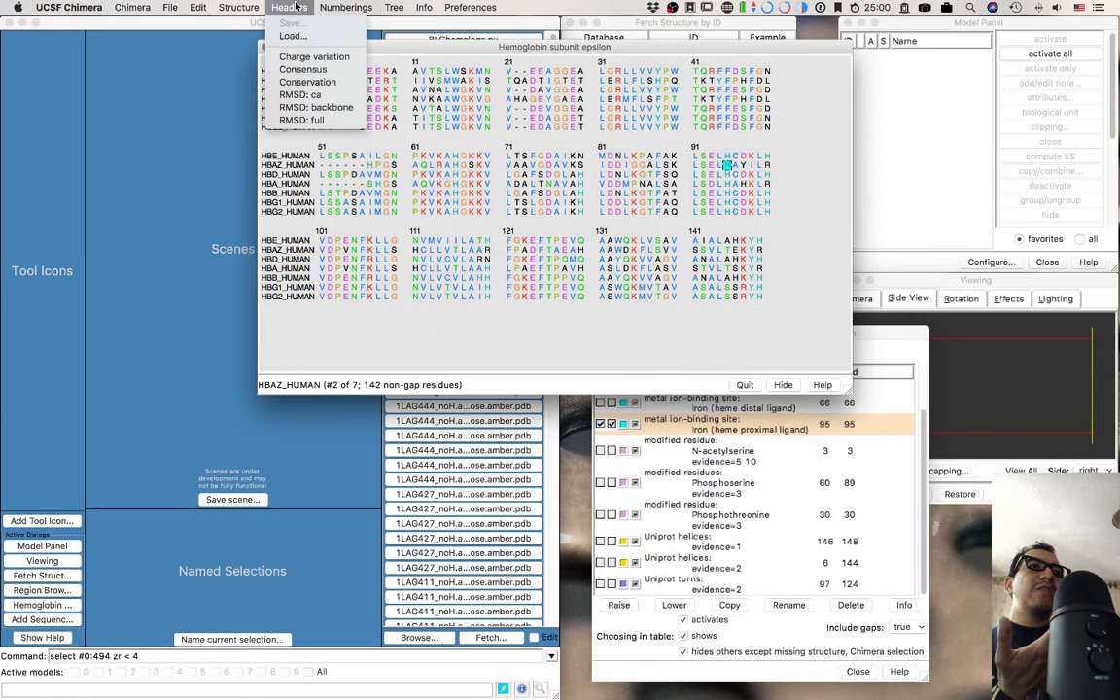
{"action": "left_click", "coordinate": [305, 82]}
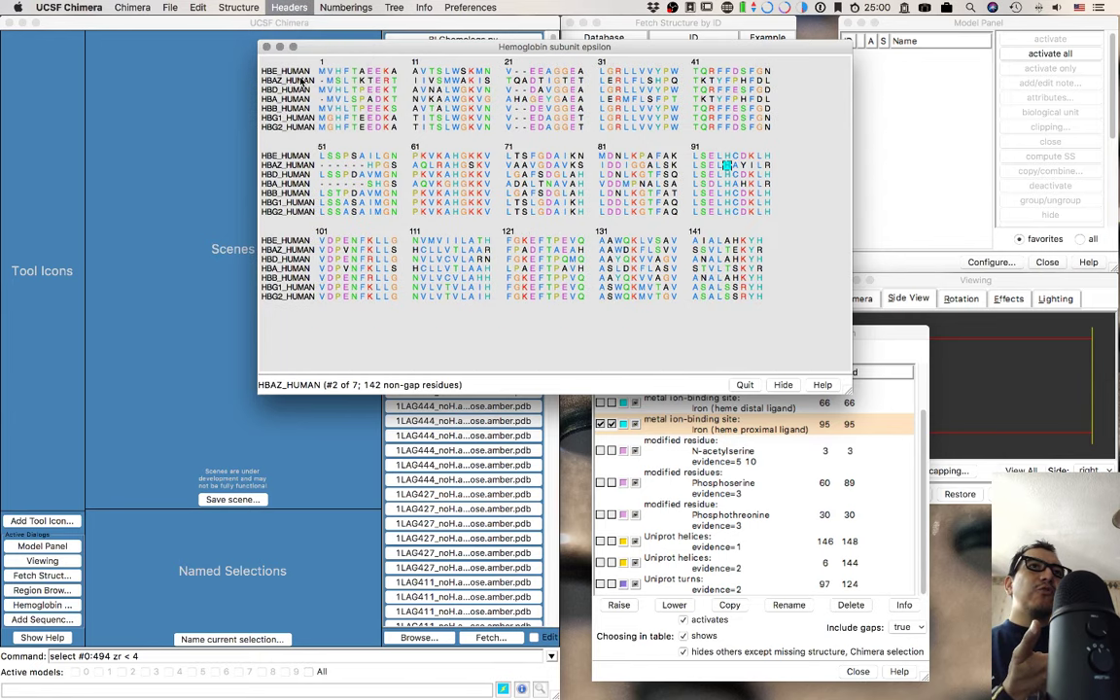
{"action": "left_click", "coordinate": [289, 7]}
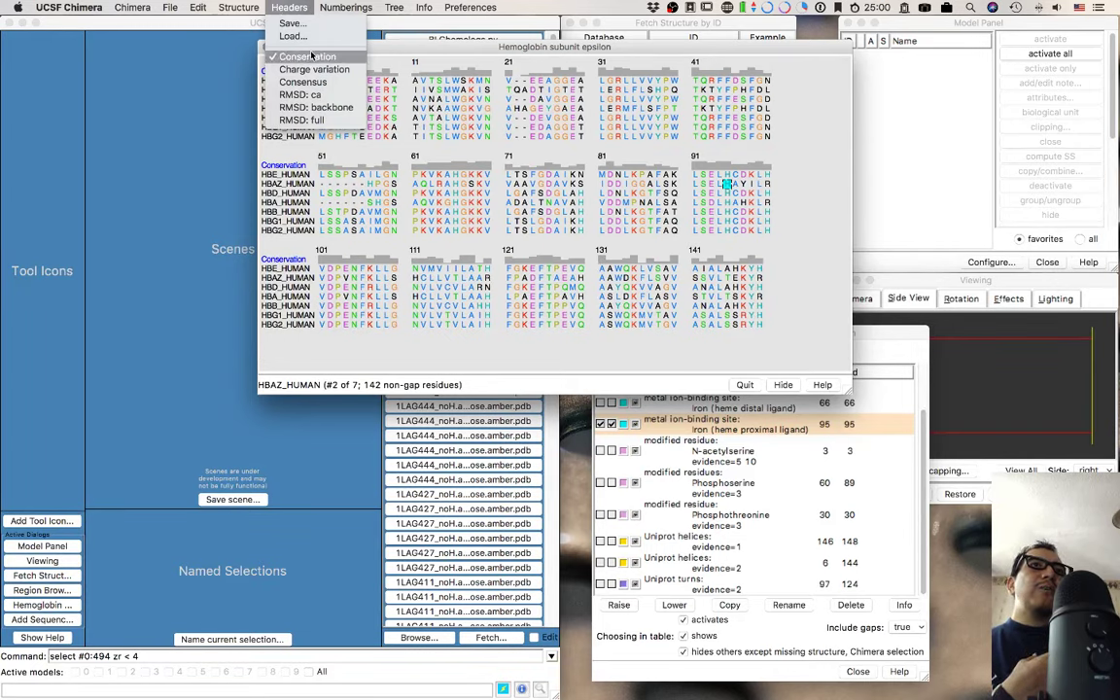
{"action": "left_click", "coordinate": [525, 90]}
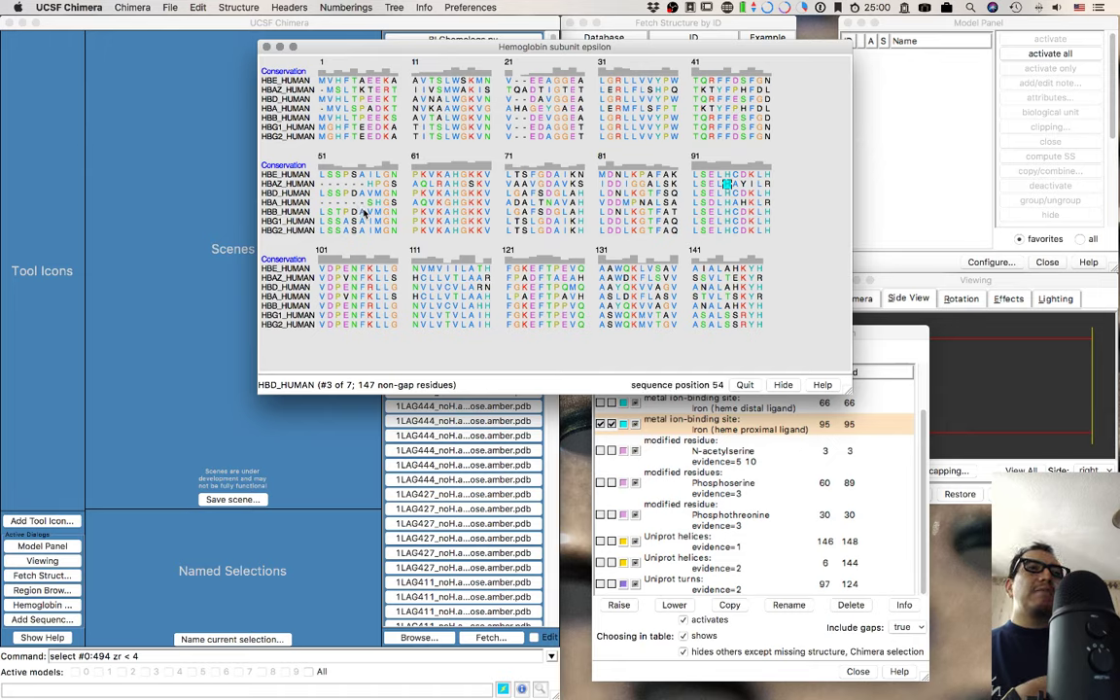
{"action": "left_click", "coordinate": [344, 6]}
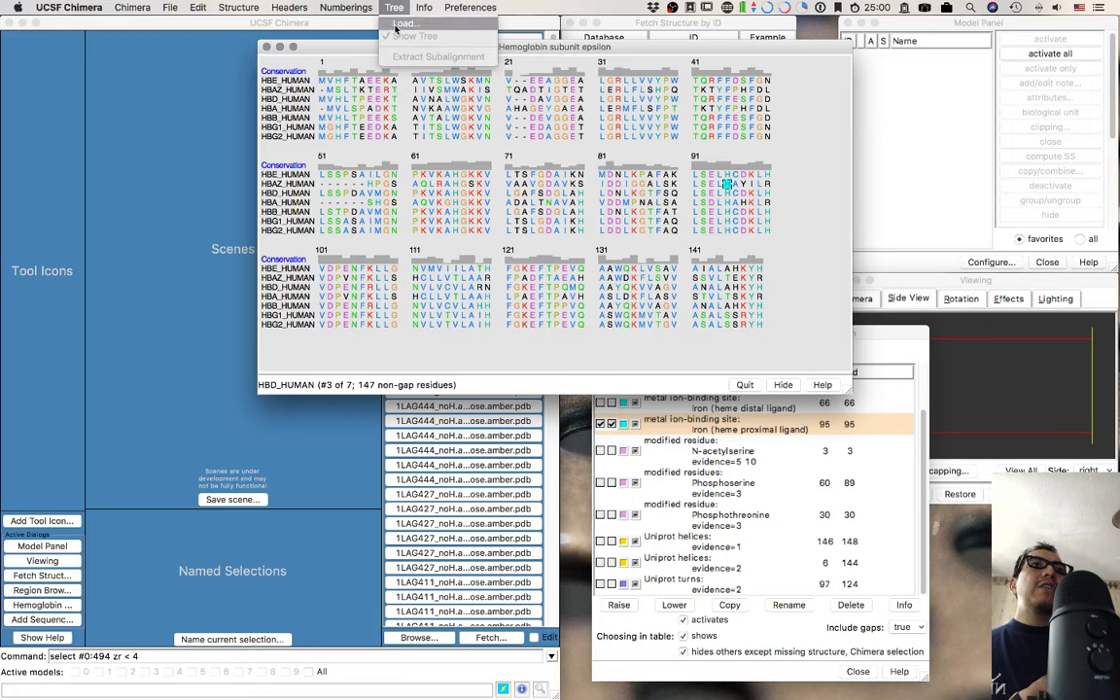
{"action": "mouse_move", "coordinate": [137, 7]}
{"action": "mouse_move", "coordinate": [190, 6]}
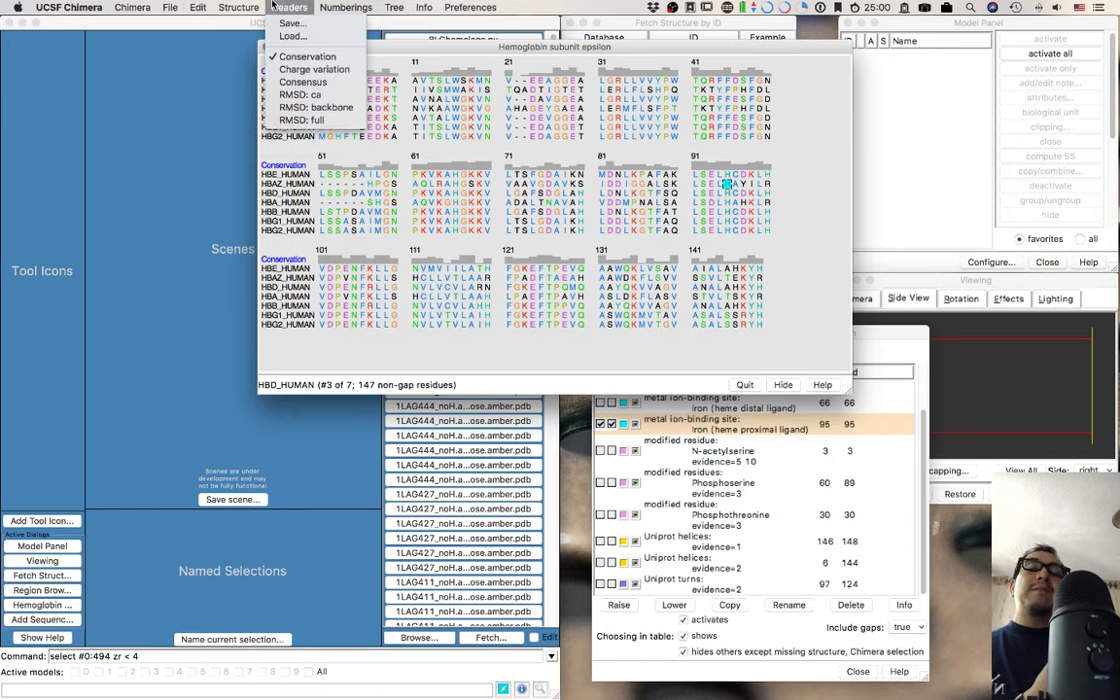
{"action": "mouse_move", "coordinate": [360, 6]}
{"action": "left_click", "coordinate": [182, 384]}
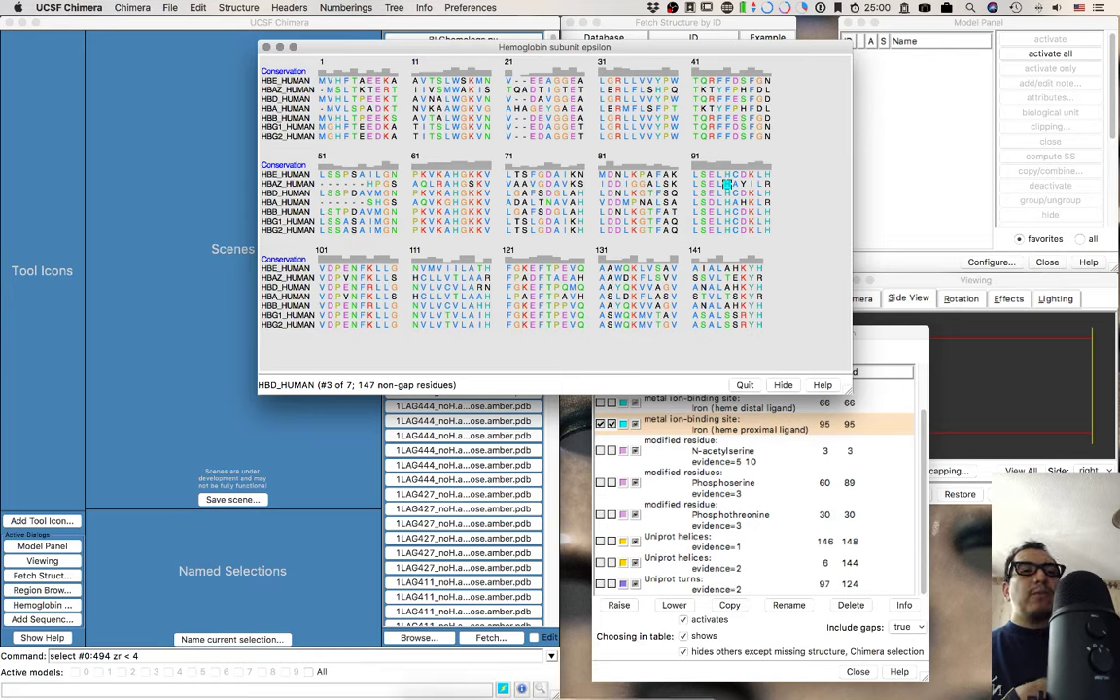
{"action": "mouse_move", "coordinate": [437, 686]}
{"action": "left_click", "coordinate": [161, 276]}
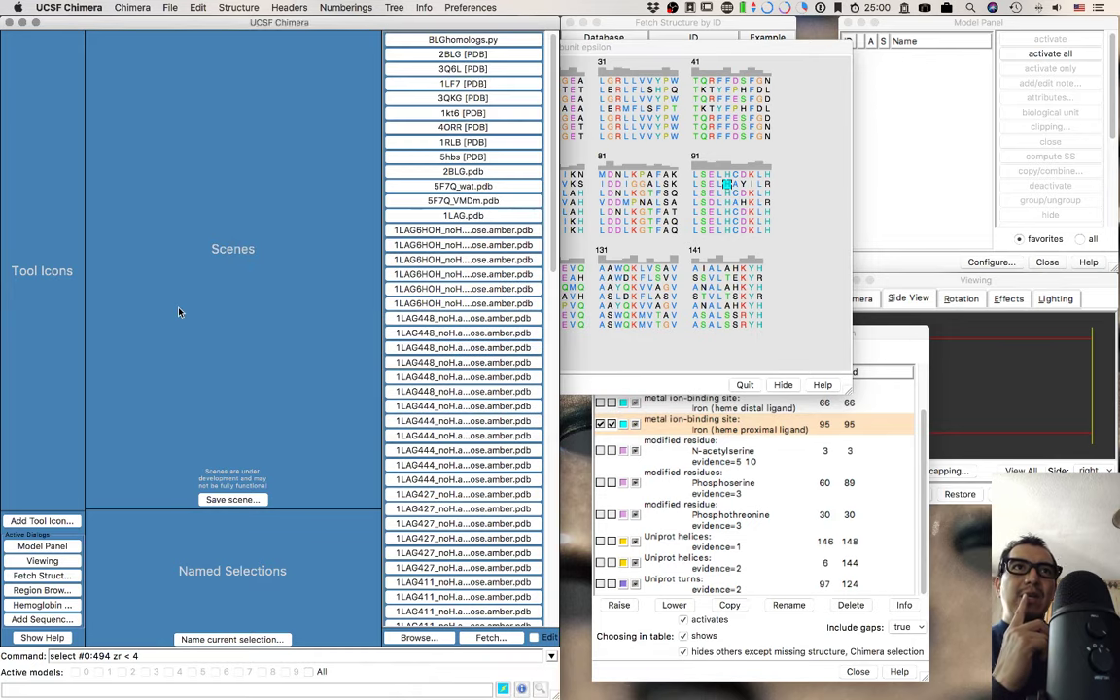
{"action": "left_click", "coordinate": [123, 10]}
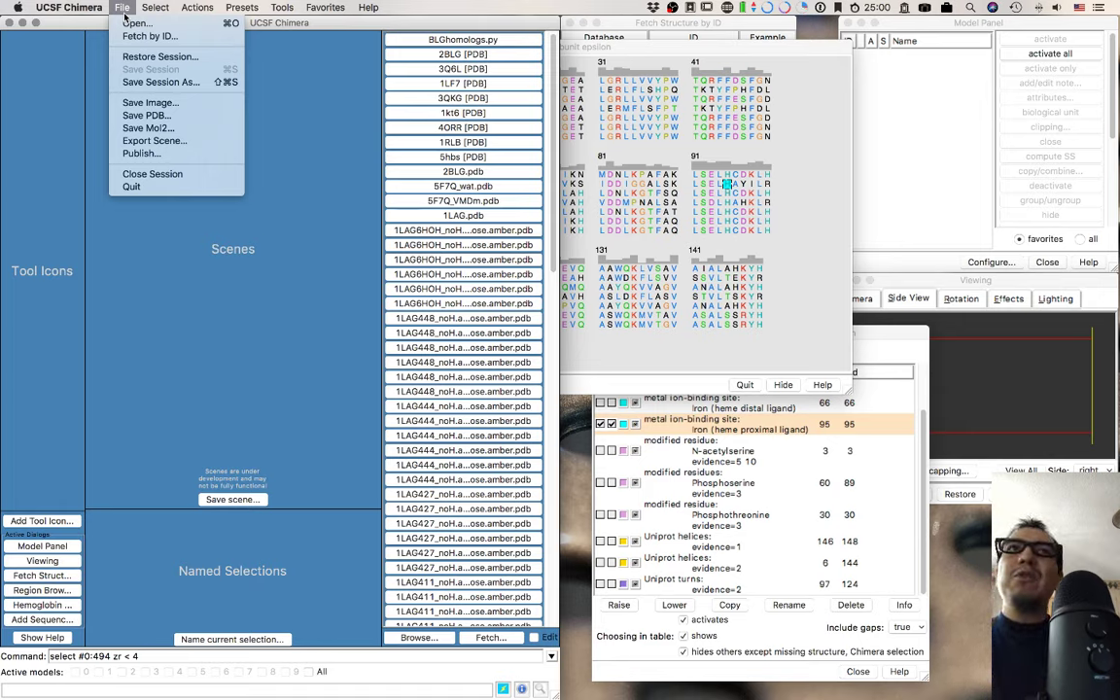
{"action": "left_click", "coordinate": [187, 85]}
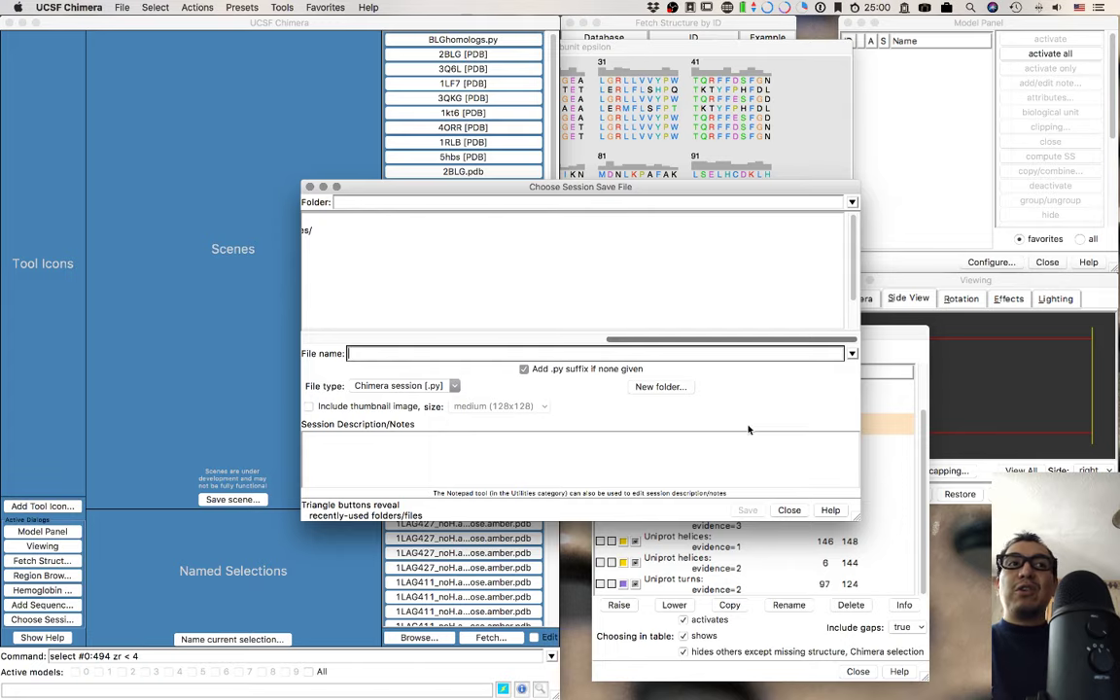
{"action": "left_click", "coordinate": [788, 510]}
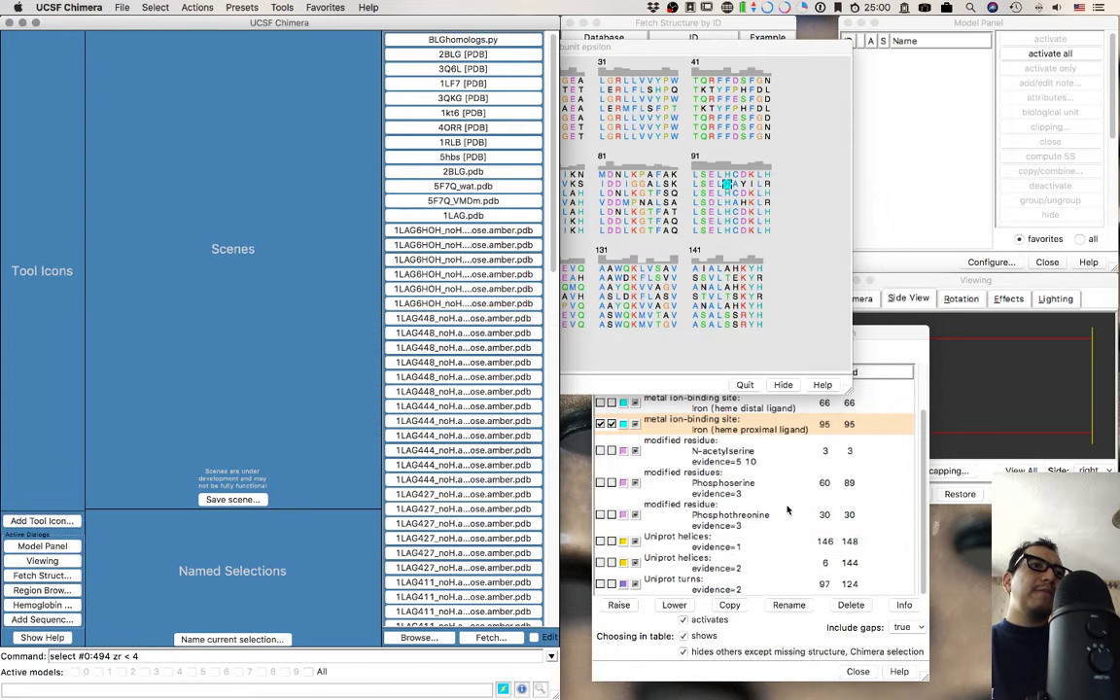
Quit the hemoglobin alignment viewer and switch to the UniProtKB results in Chrome.
{"action": "left_click", "coordinate": [804, 347]}
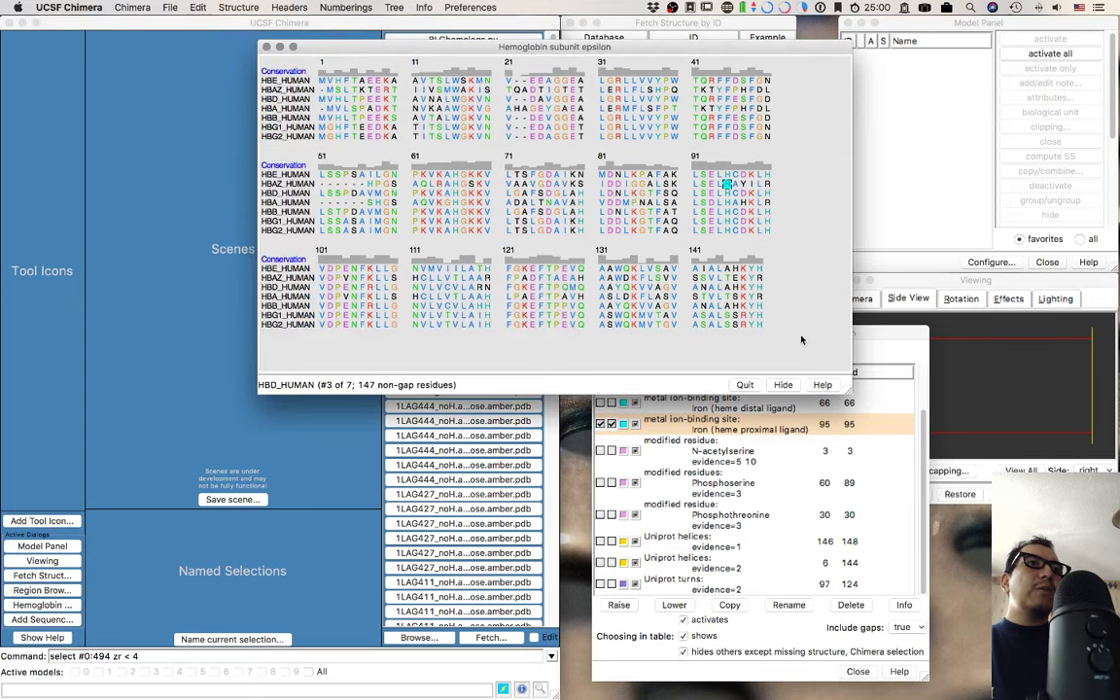
{"action": "left_click", "coordinate": [746, 385]}
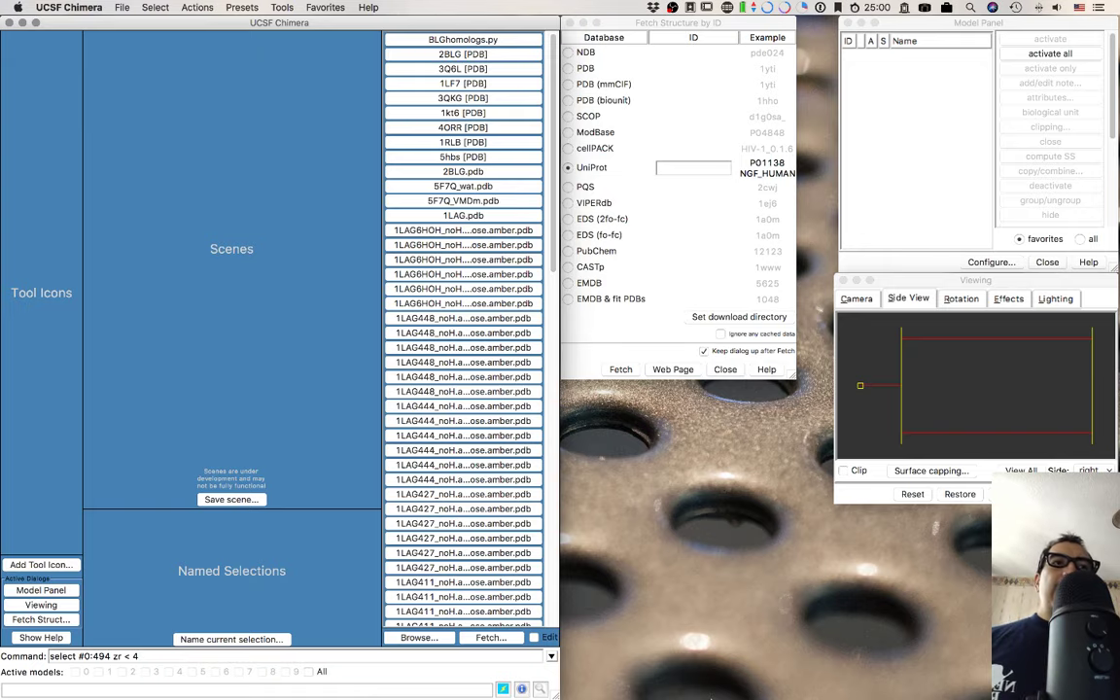
{"action": "left_click", "coordinate": [630, 692]}
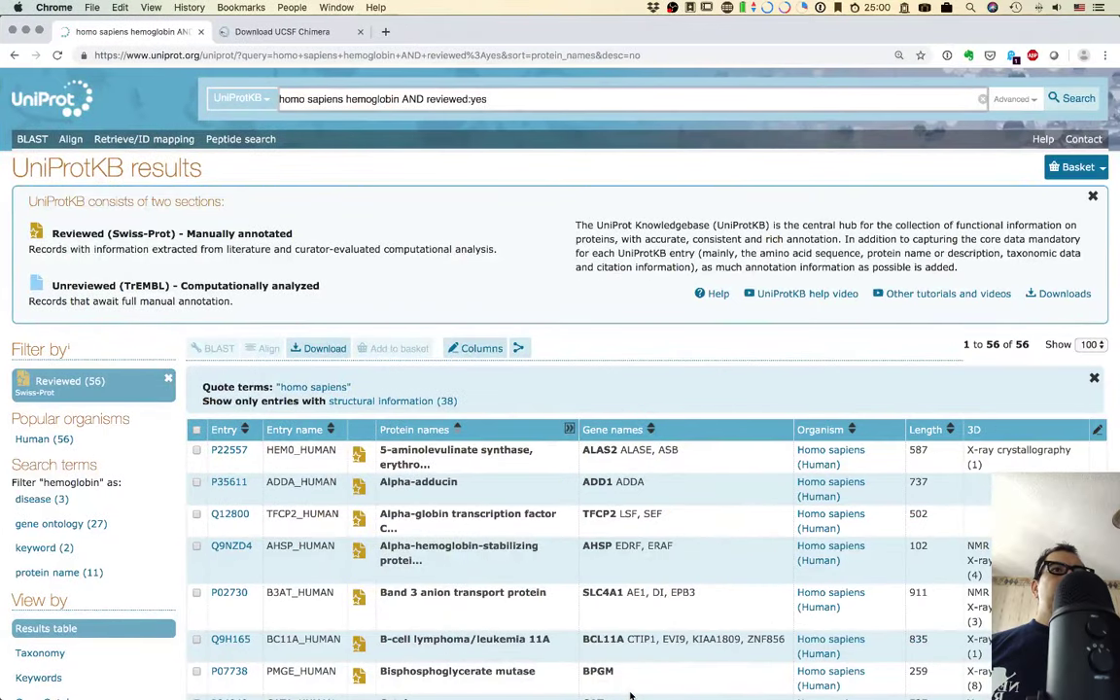
Select the human hemoglobin subunit entries alpha, beta, delta, epsilon, gamma-1, gamma-2 and zeta in the results table.
{"action": "scroll", "coordinate": [502, 571], "scroll_direction": "down", "scroll_amount": 15}
{"action": "scroll", "coordinate": [502, 571], "scroll_direction": "down", "scroll_amount": 7}
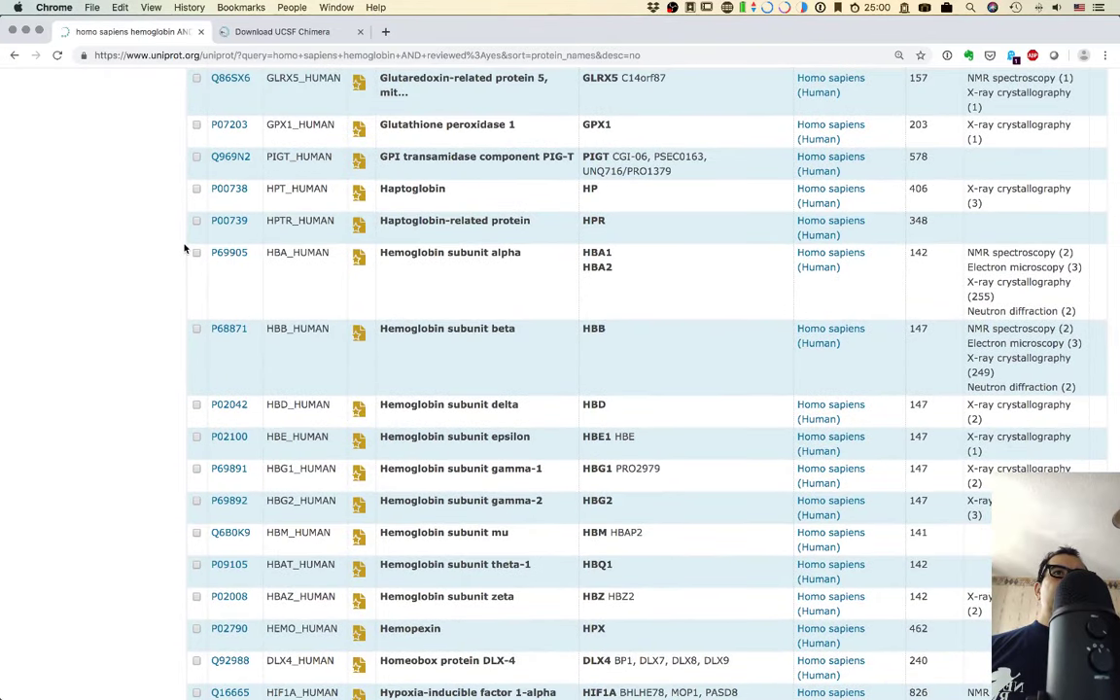
{"action": "scroll", "coordinate": [194, 253], "scroll_direction": "up", "scroll_amount": 1}
{"action": "left_click", "coordinate": [197, 272]}
{"action": "left_click", "coordinate": [196, 348]}
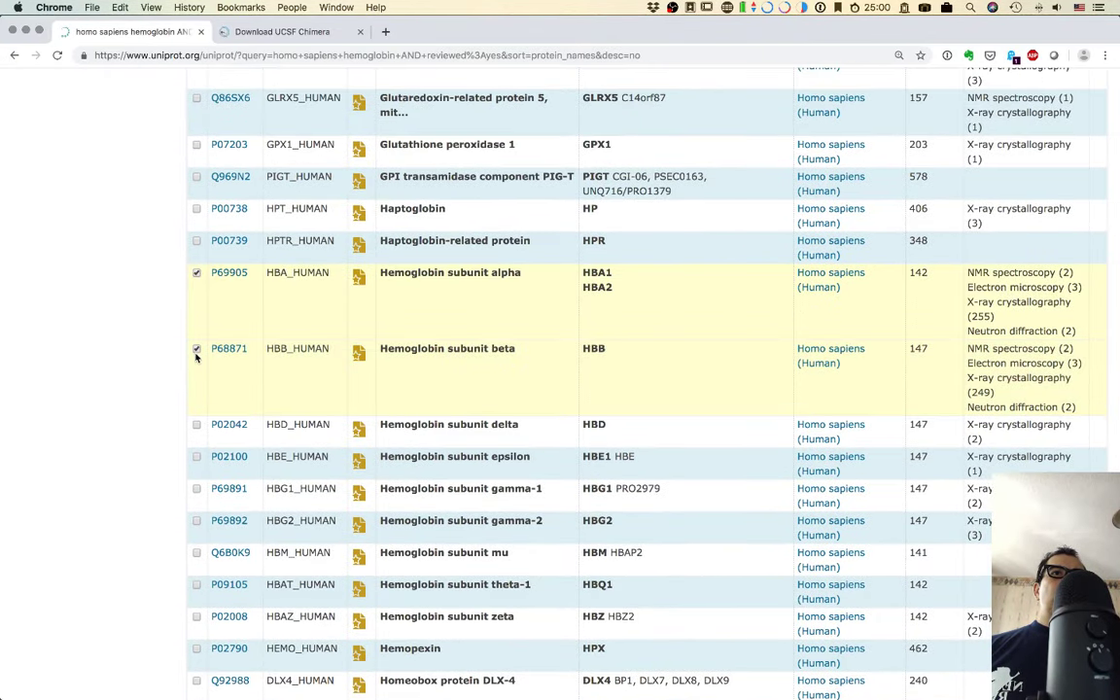
{"action": "left_click", "coordinate": [196, 424]}
{"action": "scroll", "coordinate": [196, 424], "scroll_direction": "down", "scroll_amount": 3}
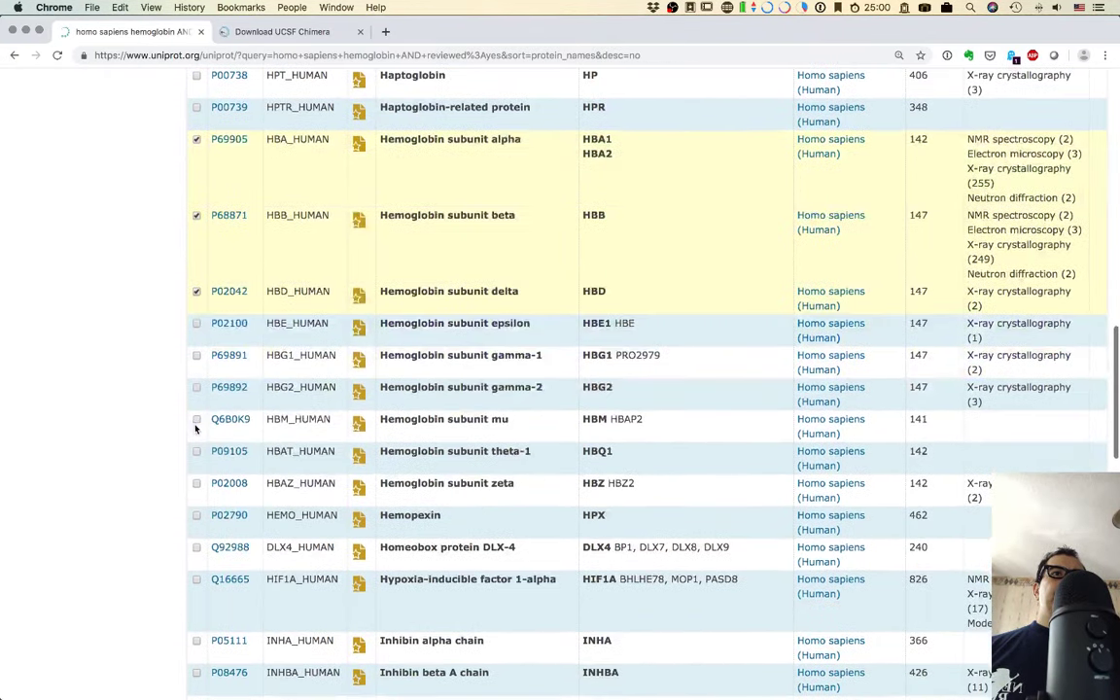
{"action": "left_click", "coordinate": [196, 324]}
{"action": "left_click", "coordinate": [196, 356]}
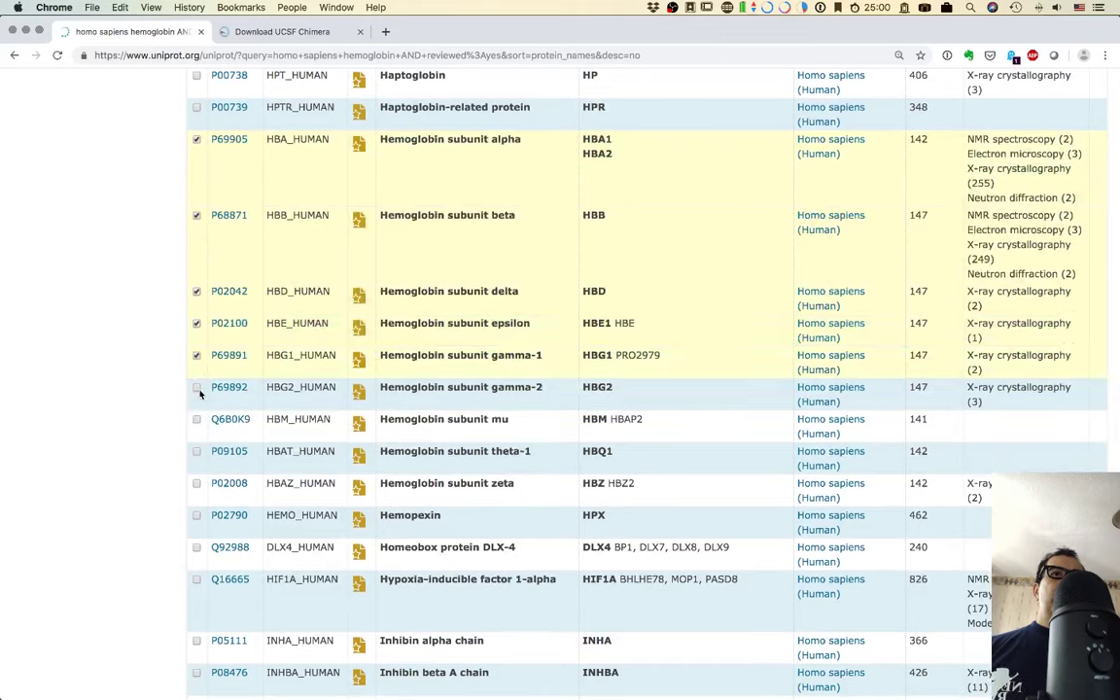
{"action": "left_click", "coordinate": [196, 388]}
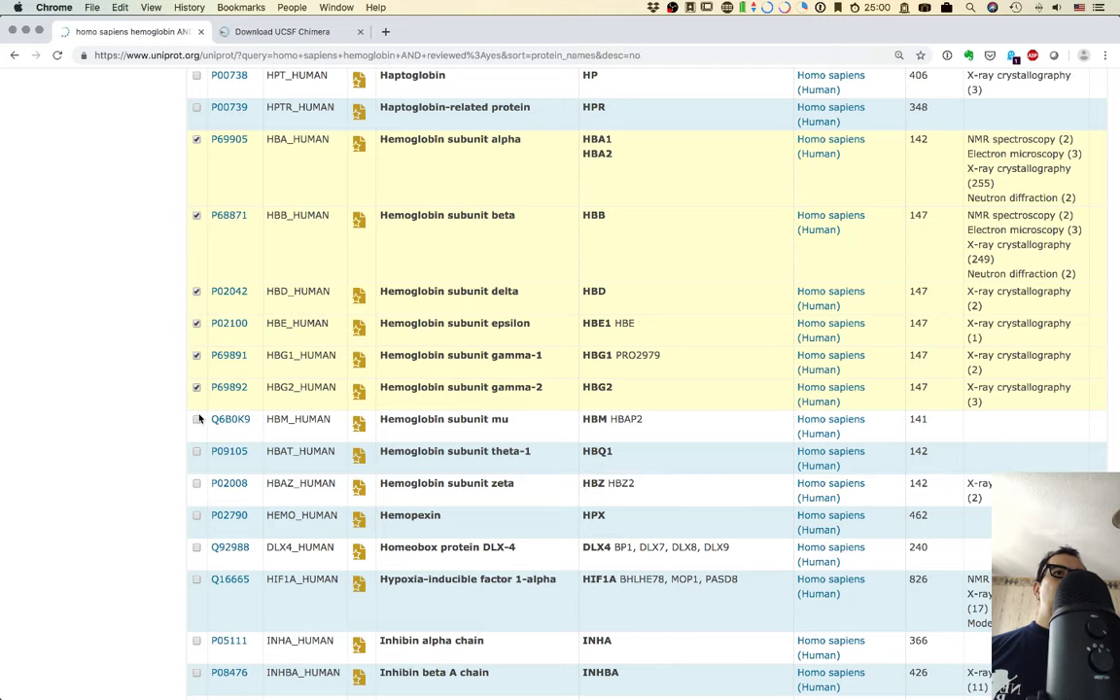
{"action": "scroll", "coordinate": [199, 418], "scroll_direction": "down", "scroll_amount": 1}
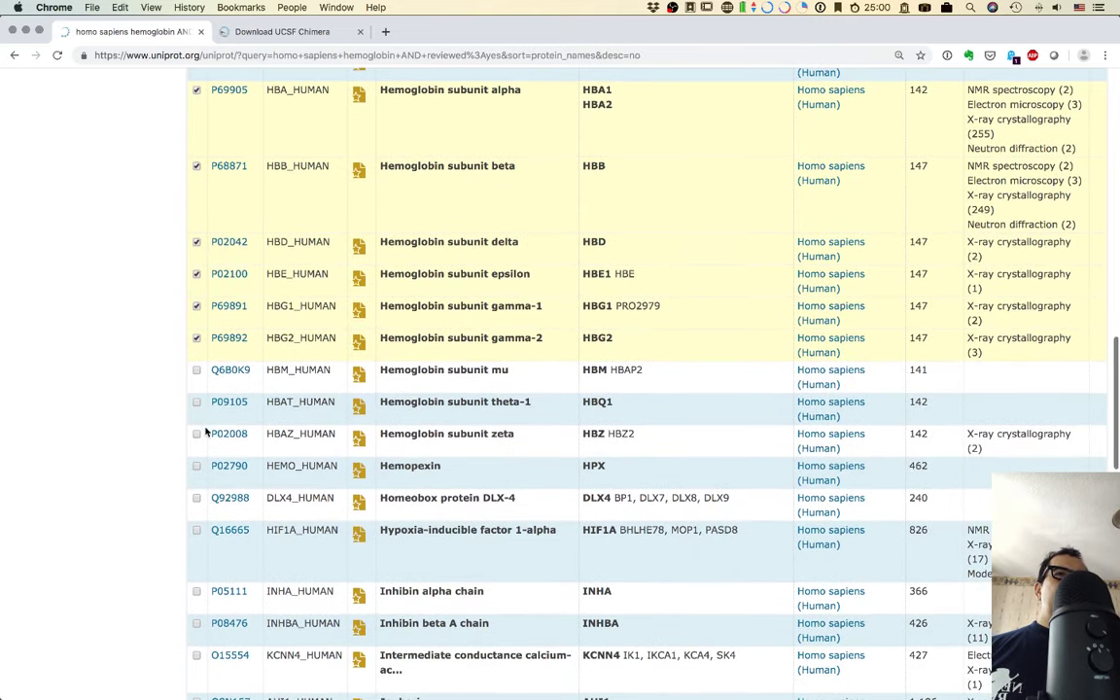
{"action": "left_click", "coordinate": [198, 436]}
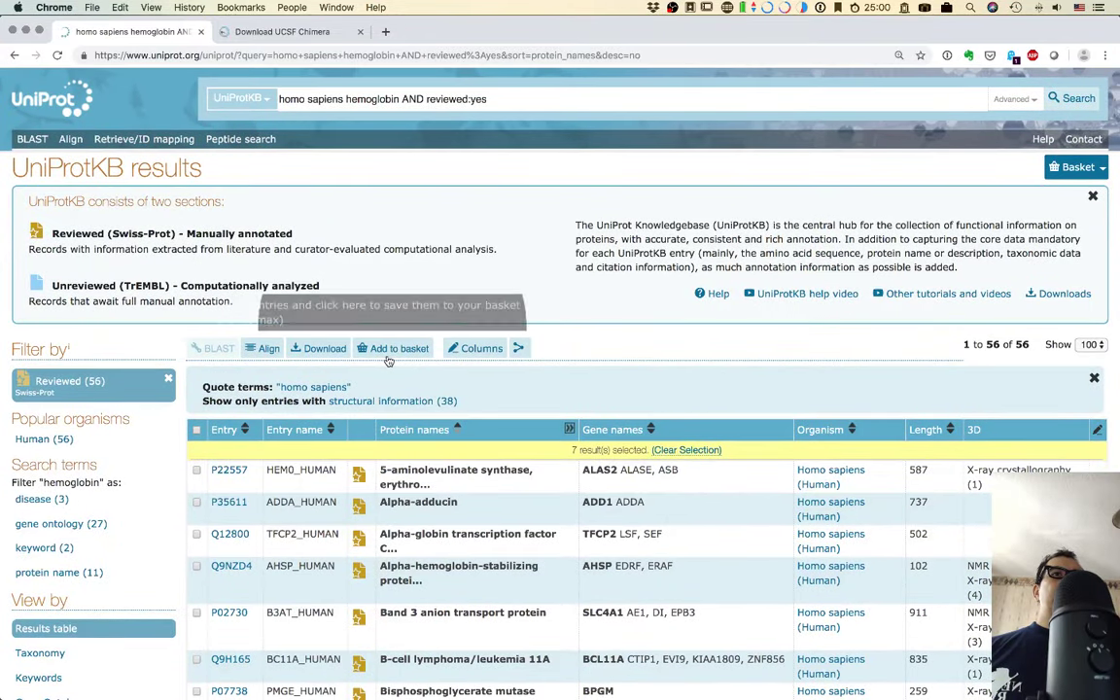
Add the selected hemoglobin entries to the UniProt basket and align all of them from there.
{"action": "left_click", "coordinate": [388, 356]}
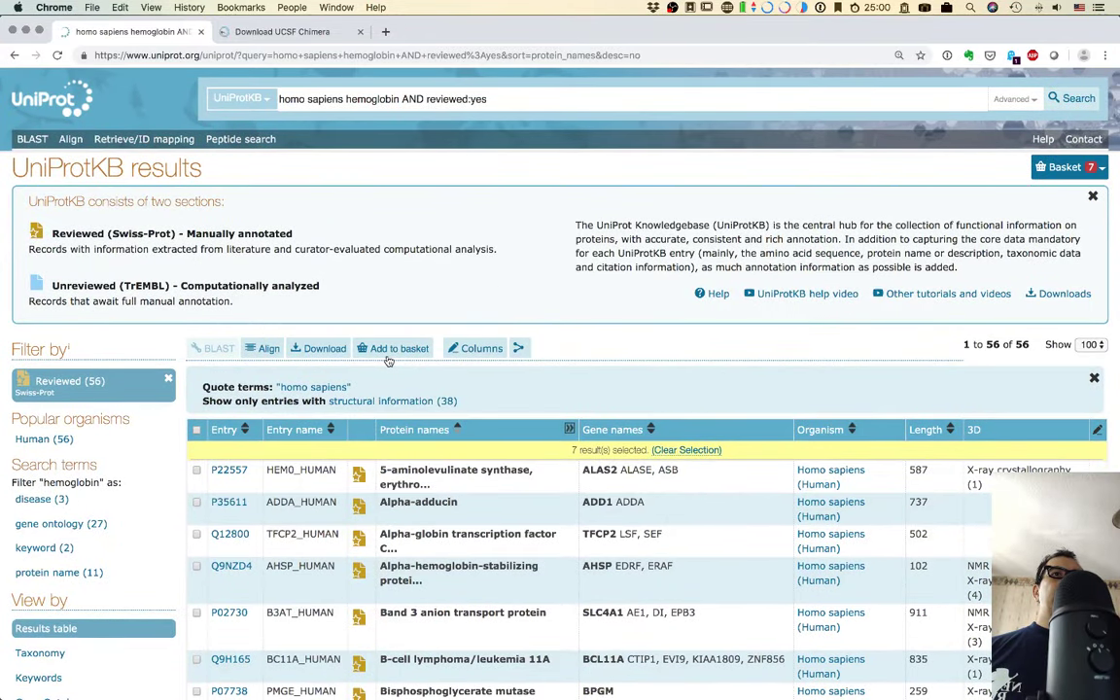
{"action": "left_click", "coordinate": [1068, 175]}
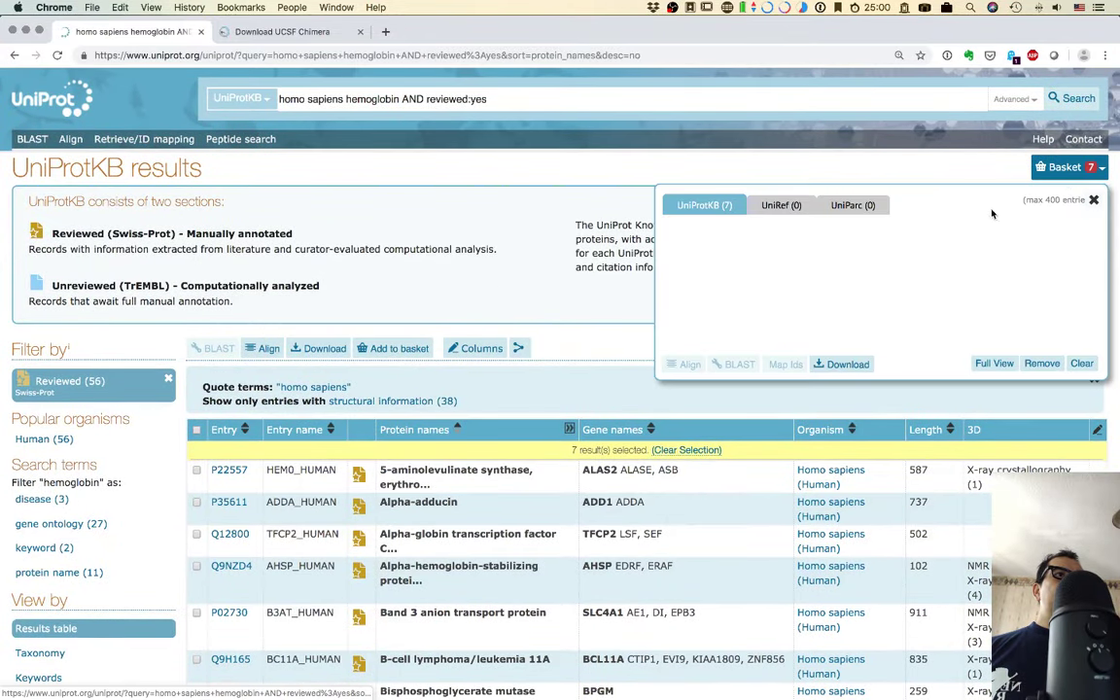
{"action": "left_click", "coordinate": [669, 230]}
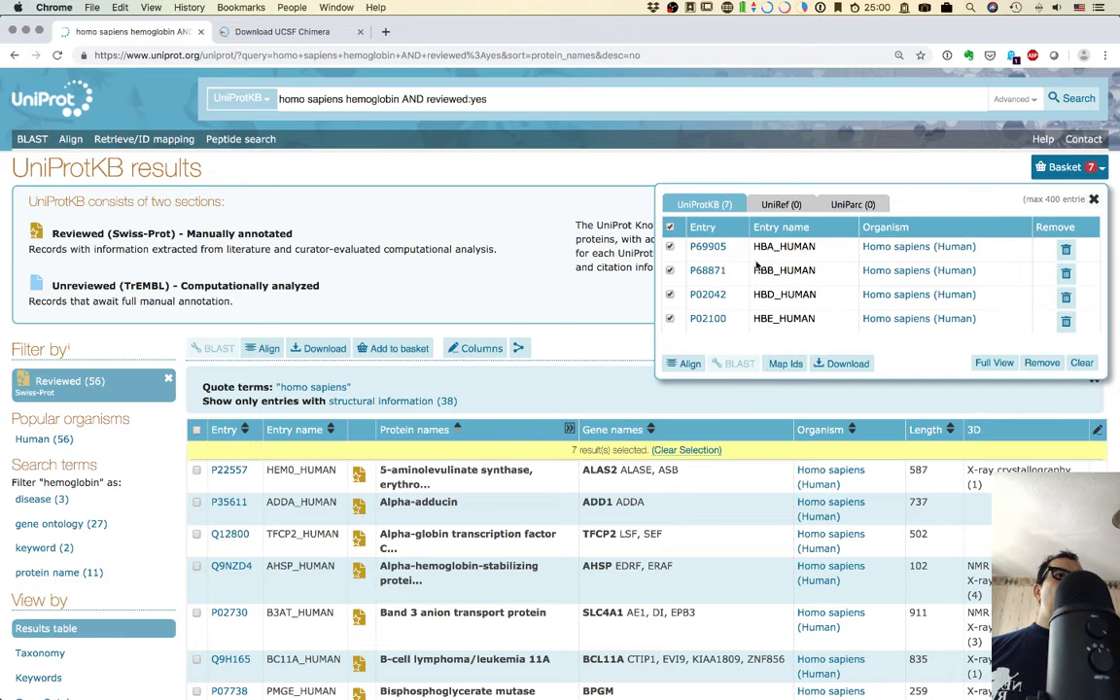
{"action": "left_click", "coordinate": [689, 365]}
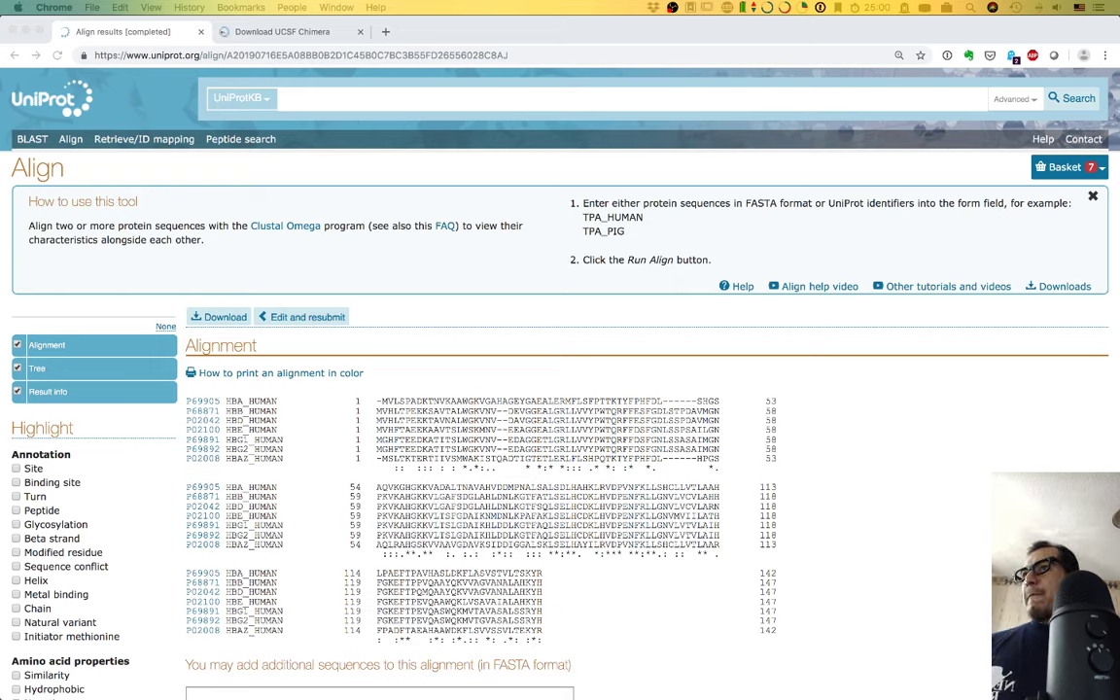
Review the completed alignment and export it in uncompressed FASTA format.
{"action": "left_click", "coordinate": [573, 359]}
{"action": "scroll", "coordinate": [572, 359], "scroll_direction": "down", "scroll_amount": 3}
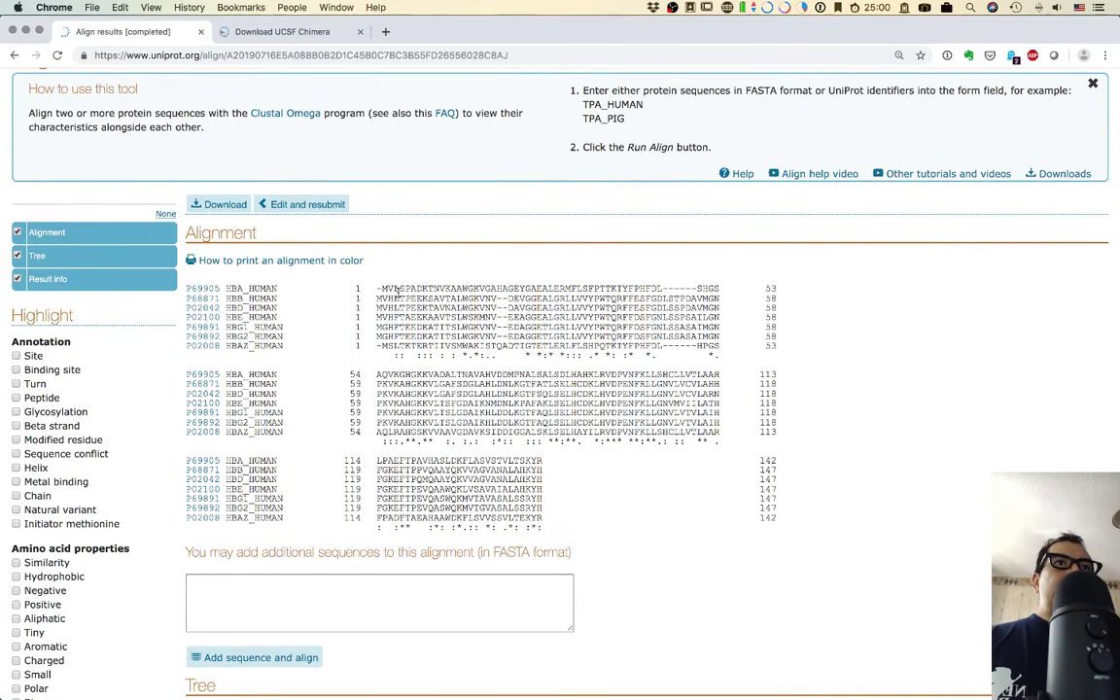
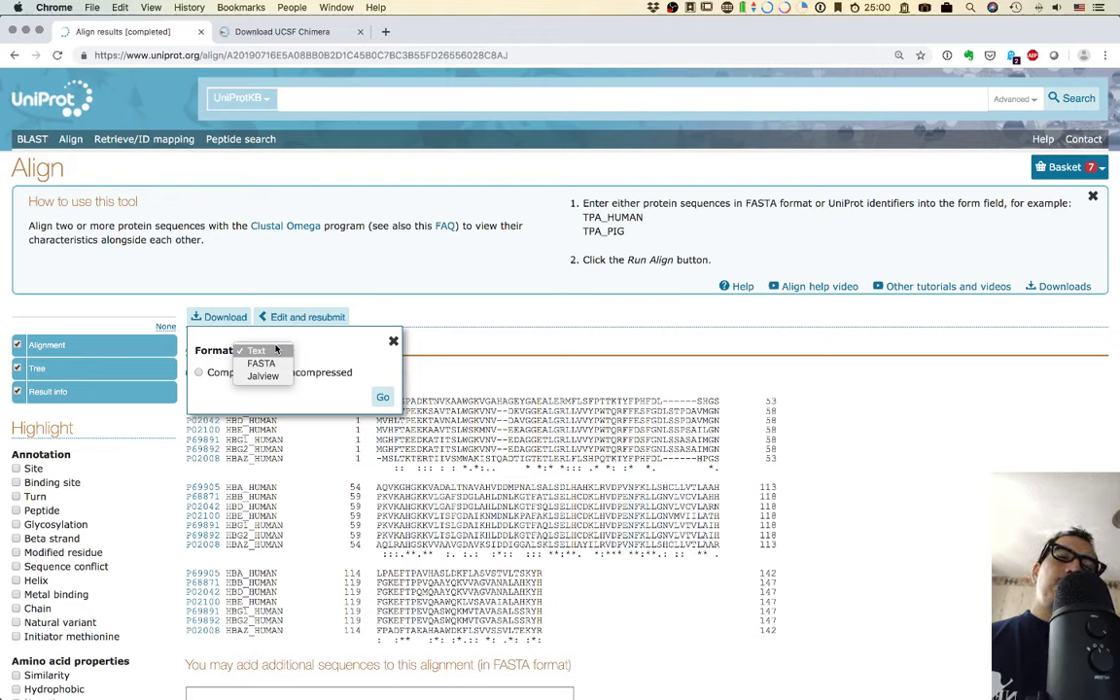
{"action": "left_click", "coordinate": [272, 362]}
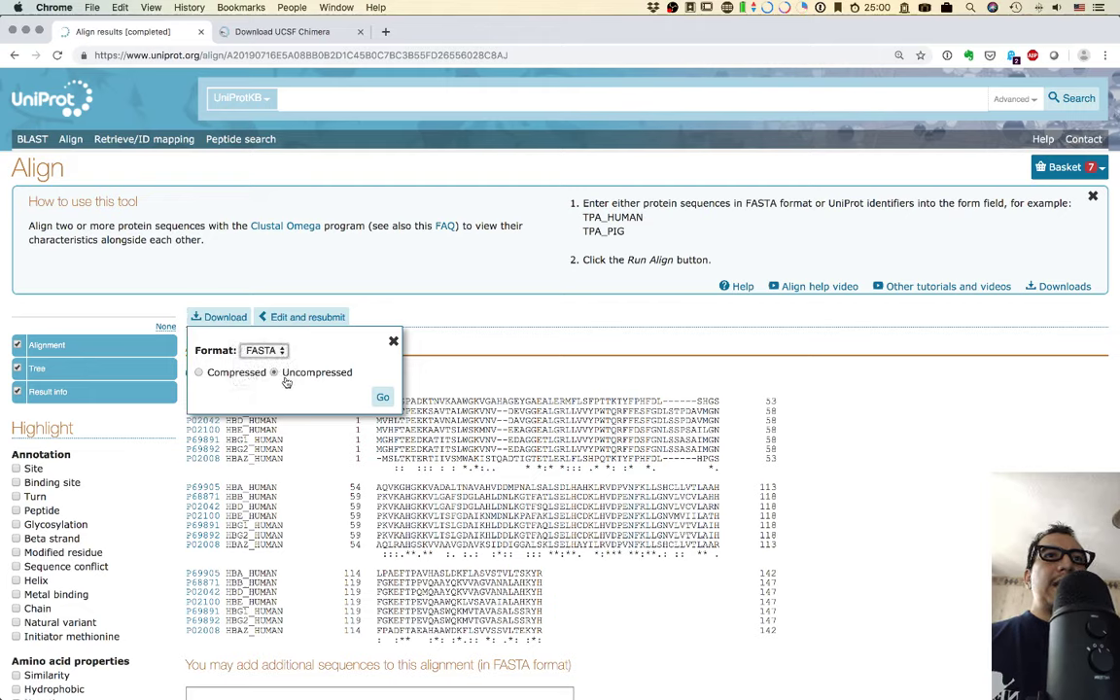
{"action": "left_click", "coordinate": [380, 397]}
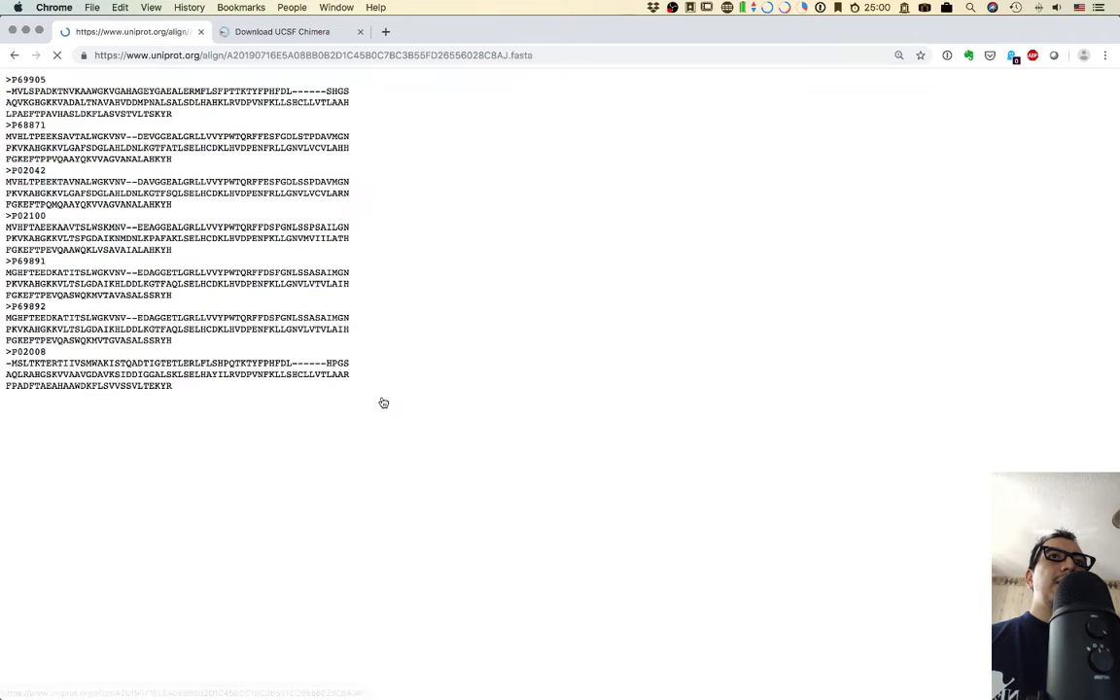
Copy the entire FASTA alignment text into a new TextMate document.
{"action": "left_click_drag", "start_coordinate": [220, 407], "coordinate": [19, 76]}
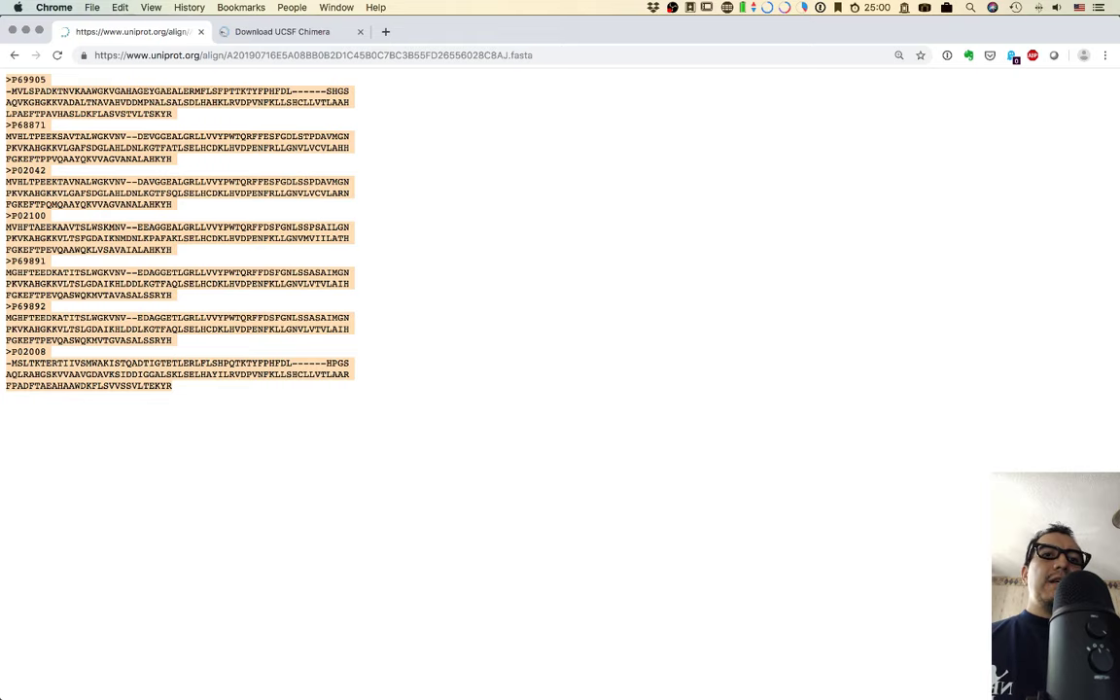
{"action": "key", "text": "super+Tab"}
{"action": "key", "text": "super+Tab"}
{"action": "key", "text": "super+Tab"}
{"action": "key", "text": "super+Tab"}
{"action": "key", "text": "super+Tab"}
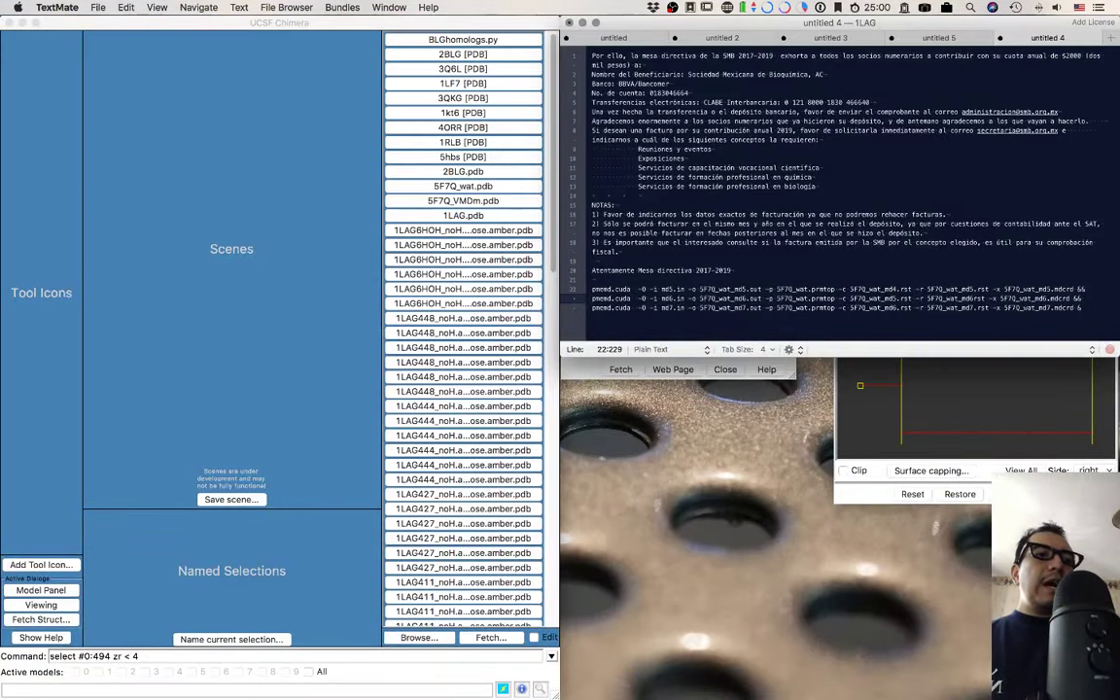
{"action": "key", "text": "super+v"}
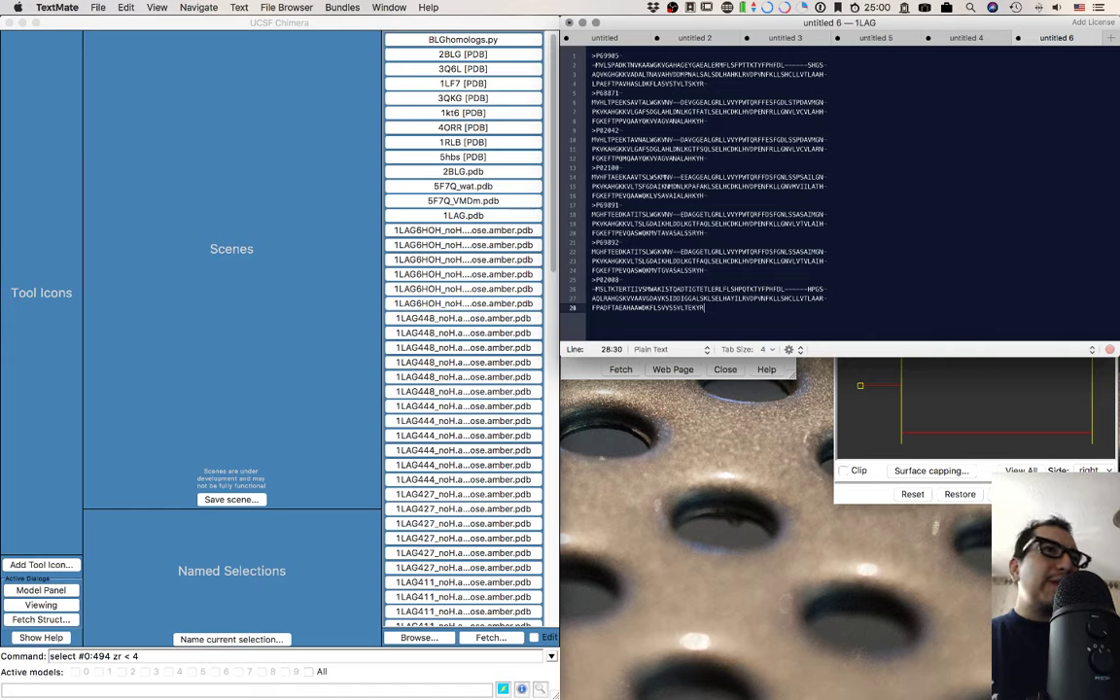
{"action": "left_click", "coordinate": [770, 176]}
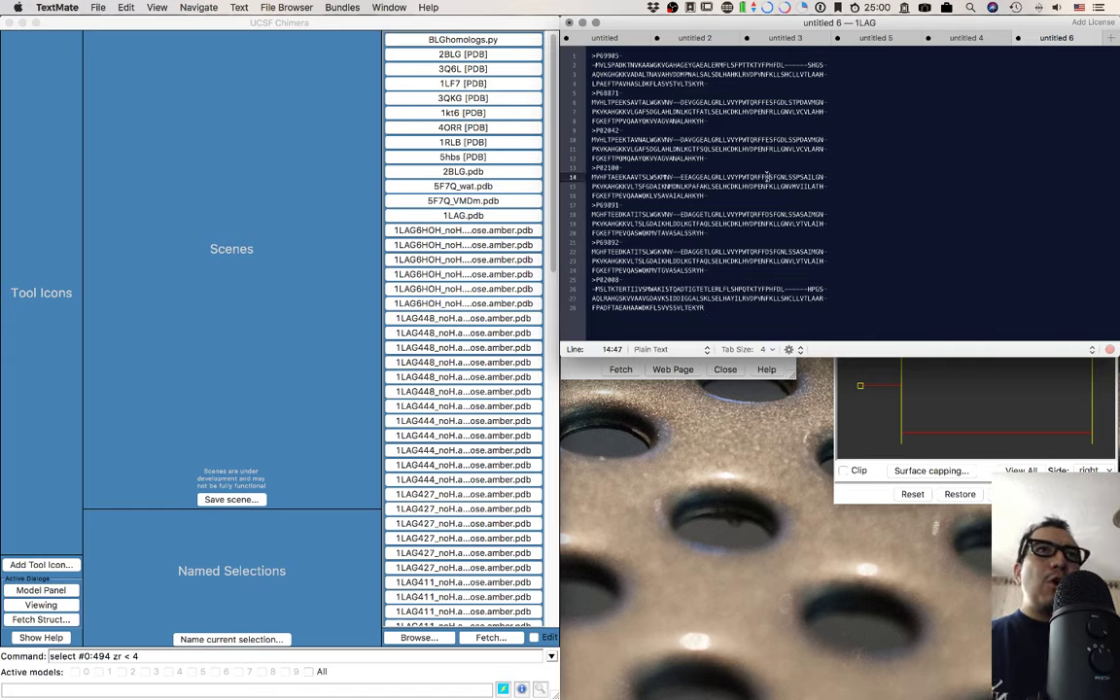
Save the alignment document to the Desktop as test.fas.
{"action": "left_click", "coordinate": [97, 7]}
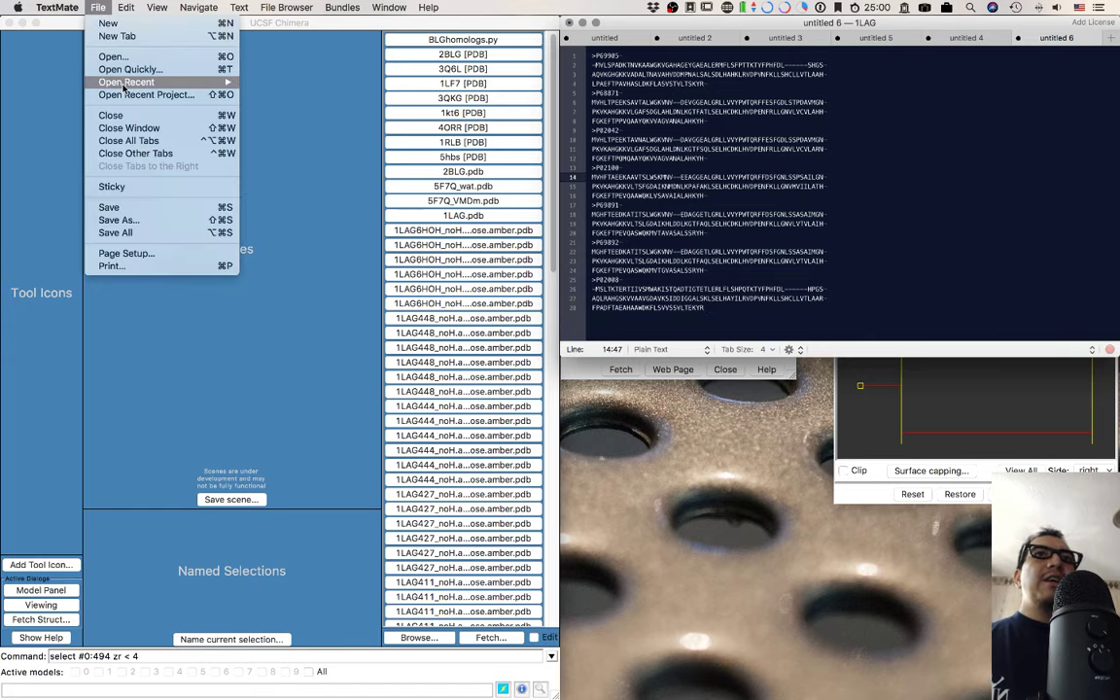
{"action": "left_click", "coordinate": [114, 225]}
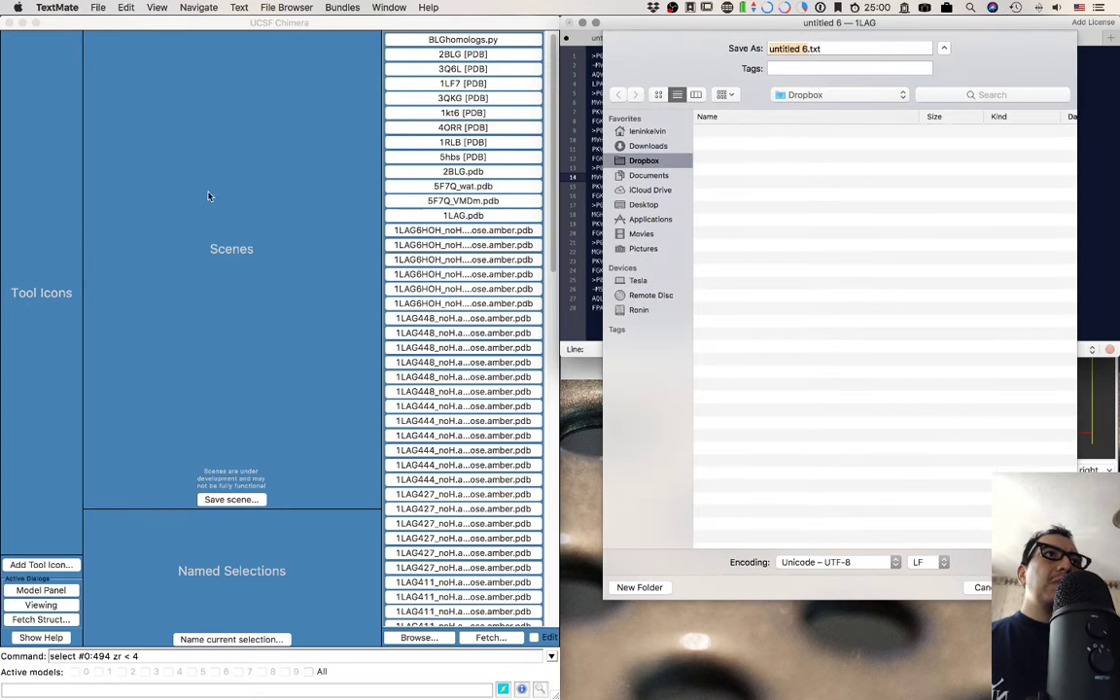
{"action": "left_click", "coordinate": [665, 203]}
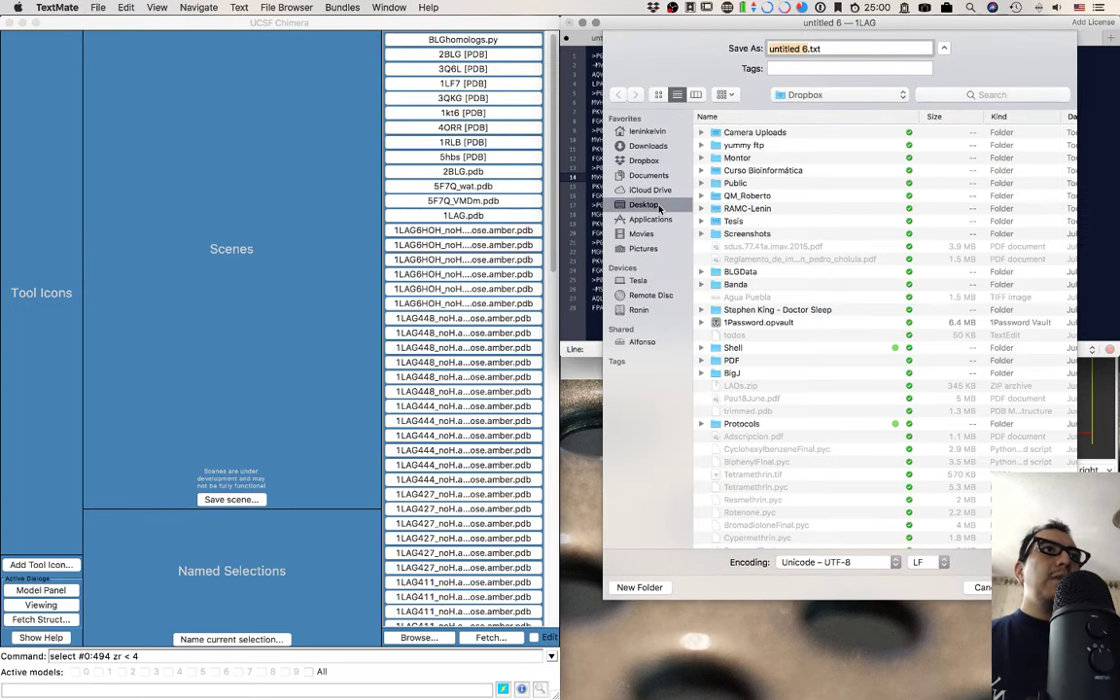
{"action": "type", "text": "test"}
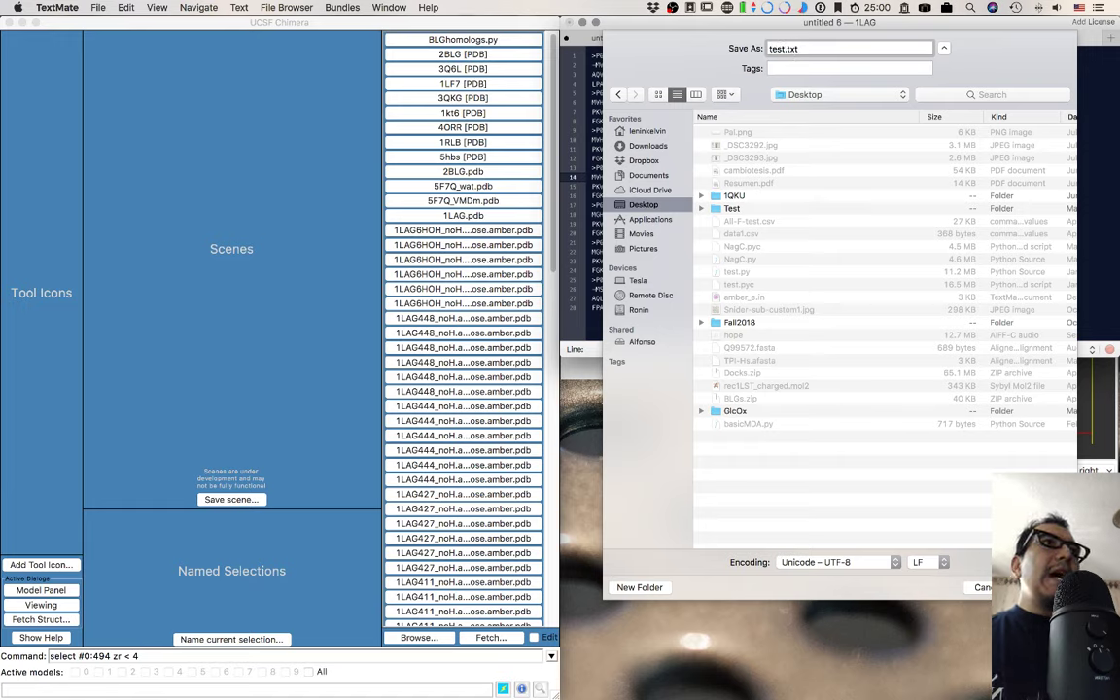
{"action": "key", "text": "BackSpace"}
{"action": "key", "text": "BackSpace"}
{"action": "key", "text": "BackSpace"}
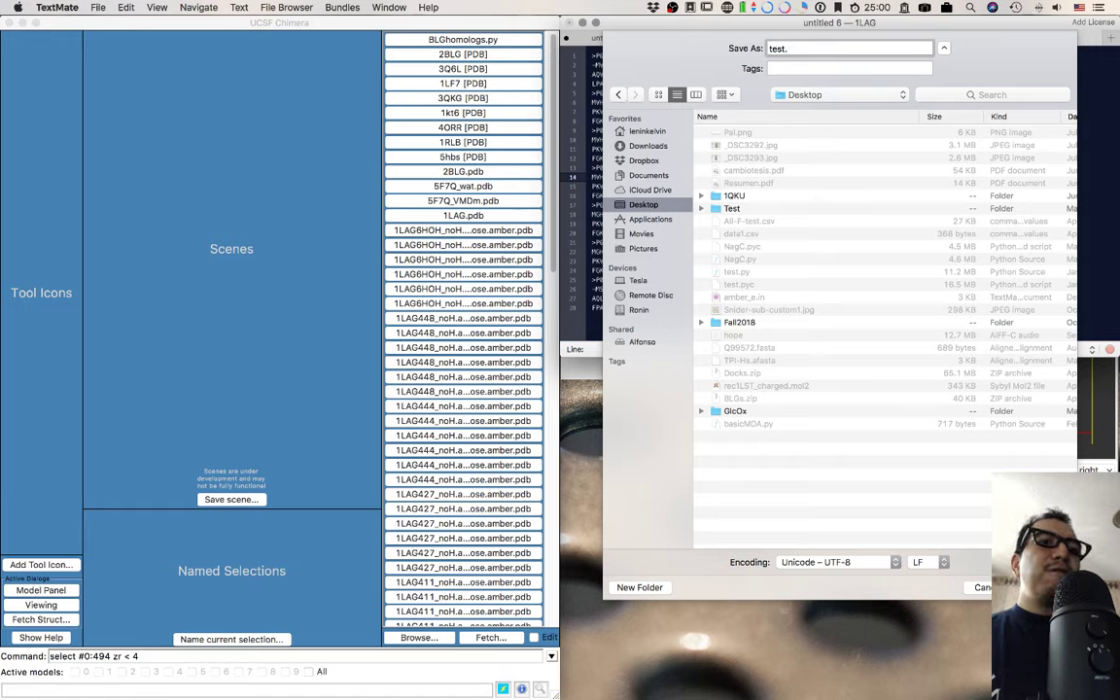
{"action": "type", "text": "fas"}
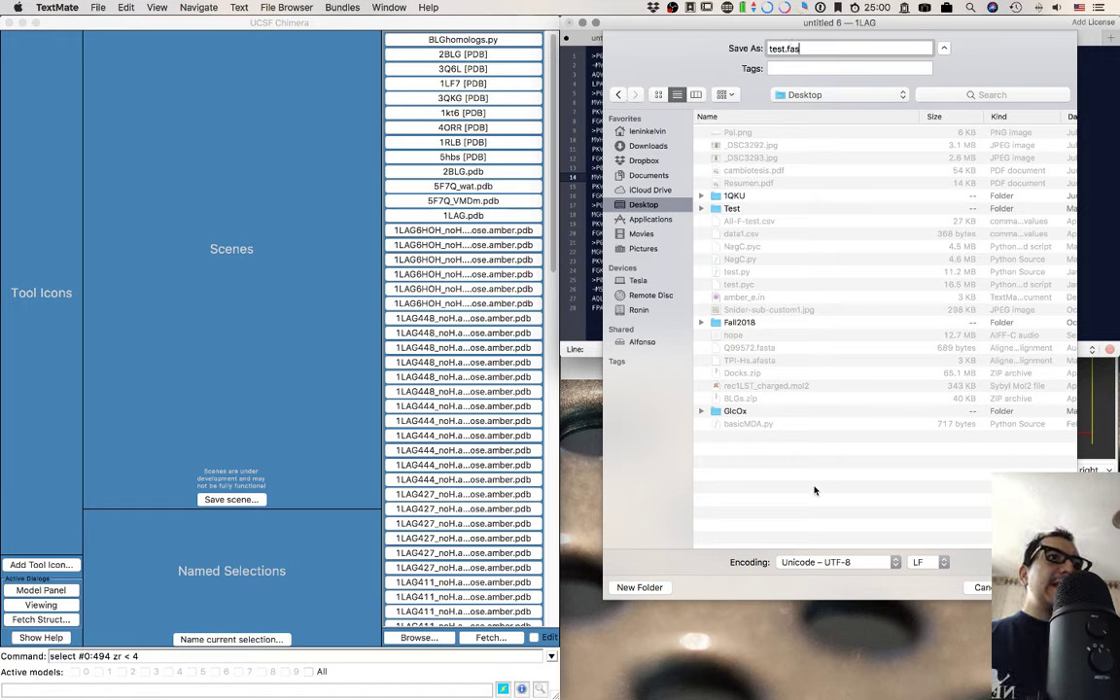
{"action": "key", "text": "Return"}
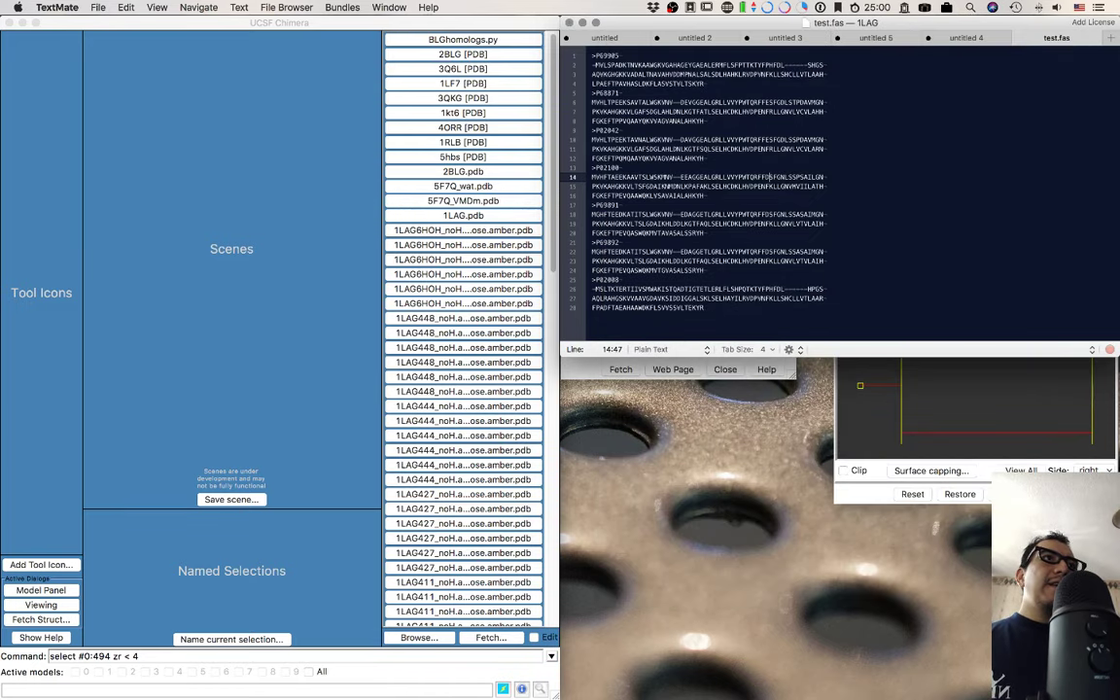
Switch to UCSF Chimera, start opening a file, and browse to the Desktop folder in the home directory.
{"action": "left_click", "coordinate": [138, 27]}
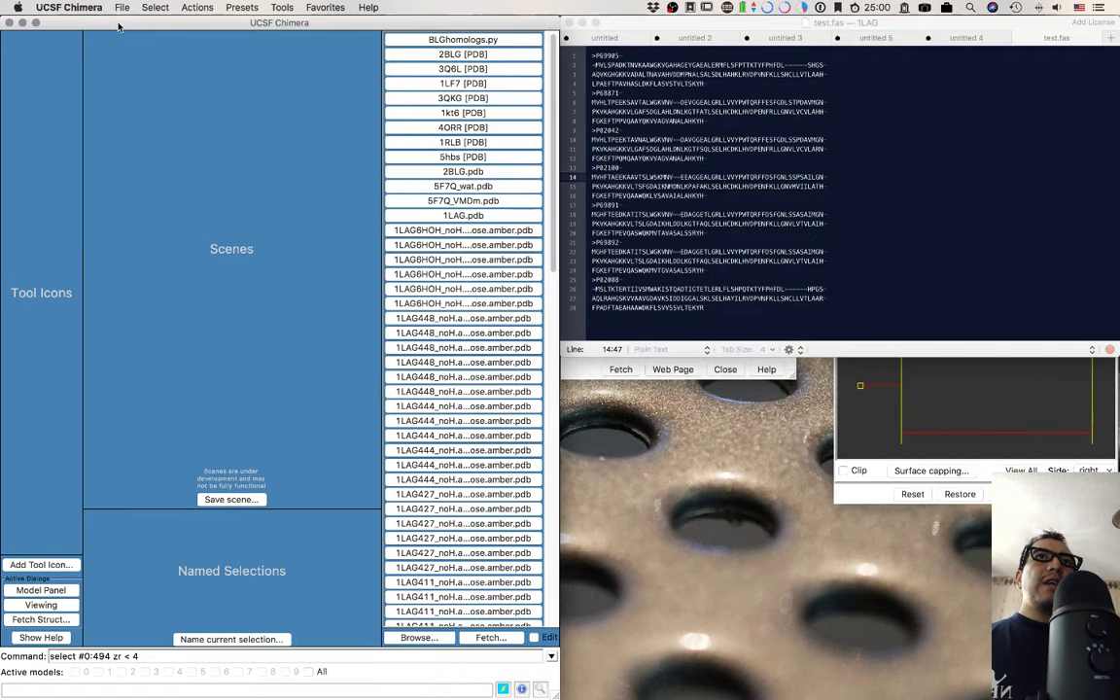
{"action": "left_click", "coordinate": [100, 7]}
{"action": "mouse_move", "coordinate": [122, 7]}
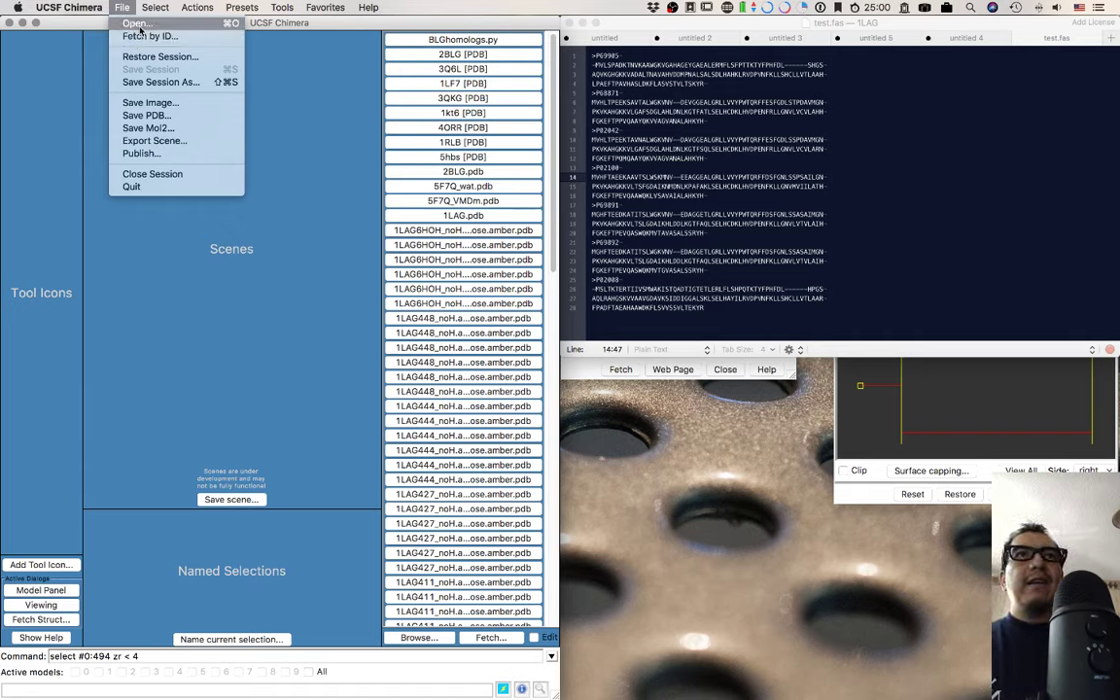
{"action": "left_click", "coordinate": [138, 25]}
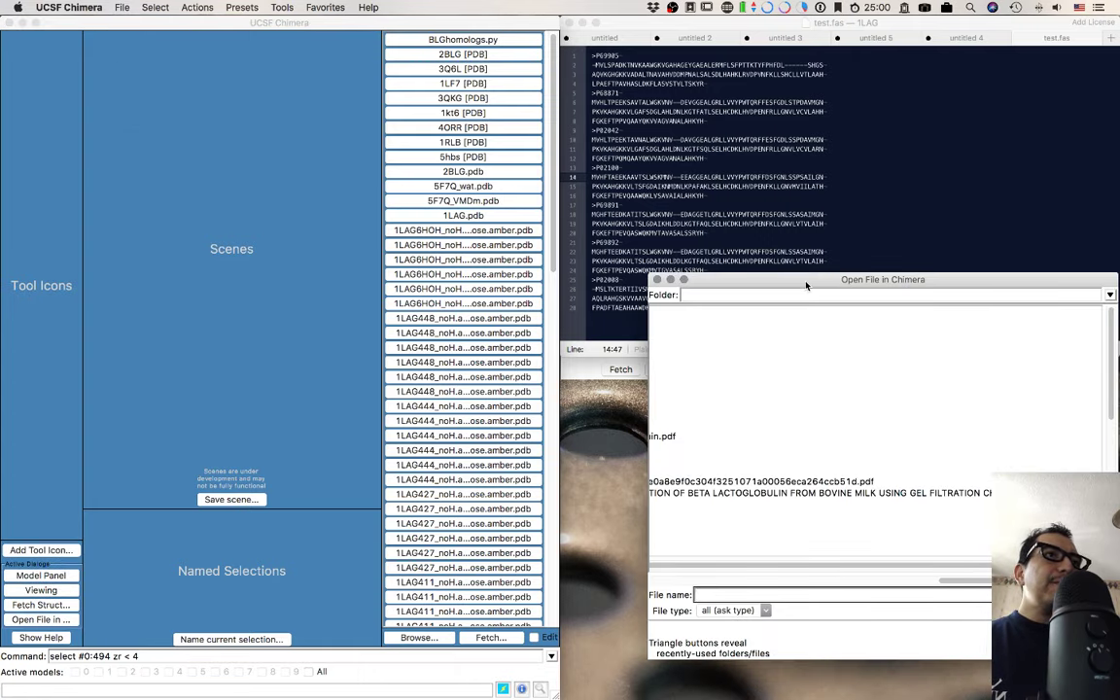
{"action": "left_click_drag", "start_coordinate": [809, 288], "coordinate": [311, 136]}
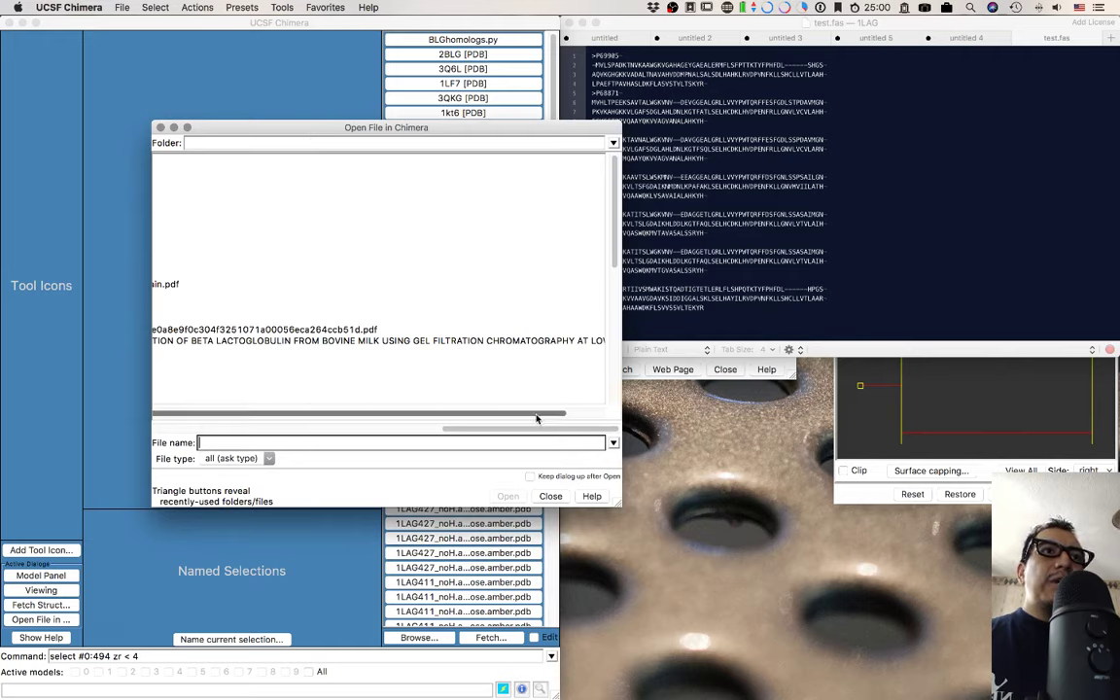
{"action": "left_click_drag", "start_coordinate": [526, 431], "coordinate": [239, 431]}
{"action": "left_click", "coordinate": [450, 411]}
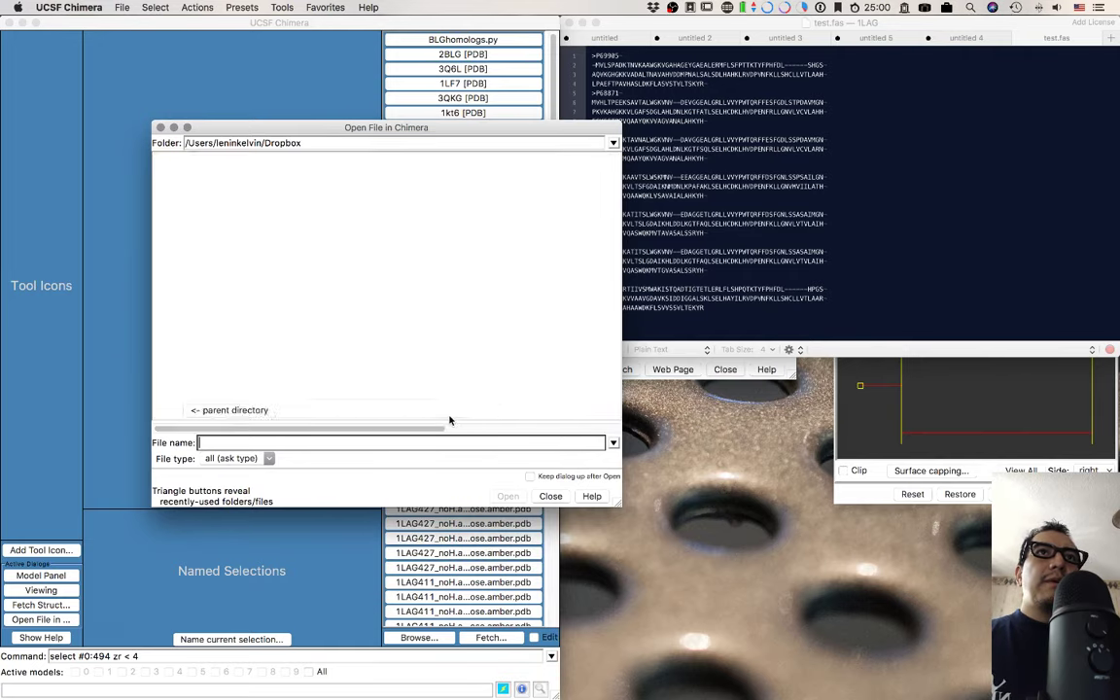
{"action": "left_click", "coordinate": [438, 428]}
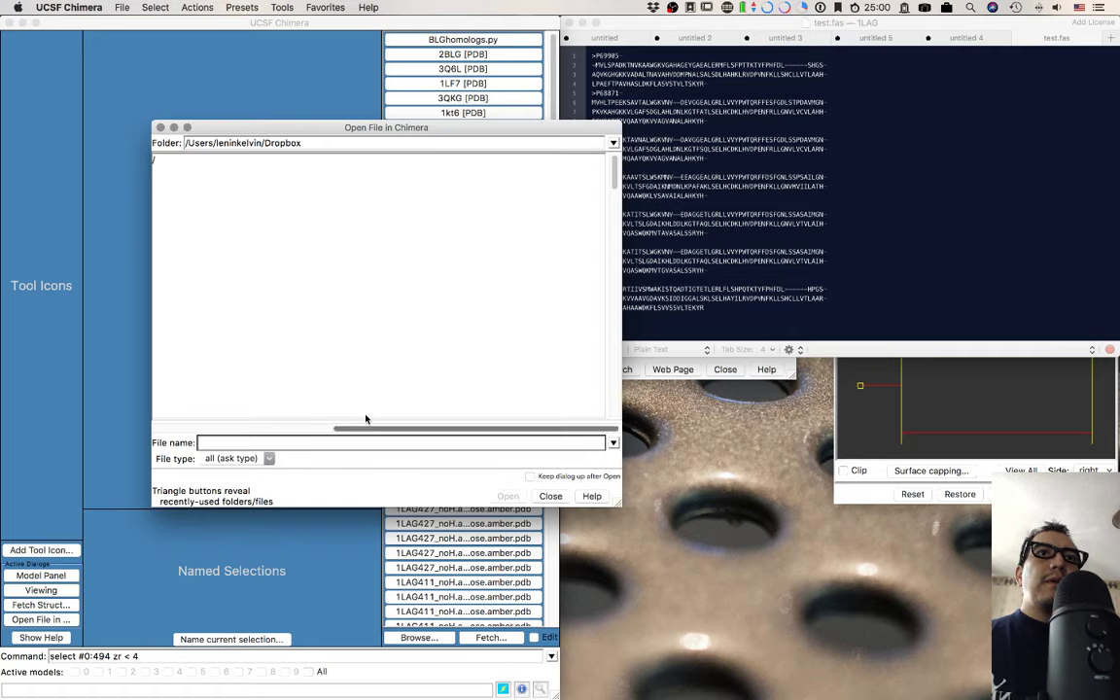
{"action": "left_click", "coordinate": [193, 375]}
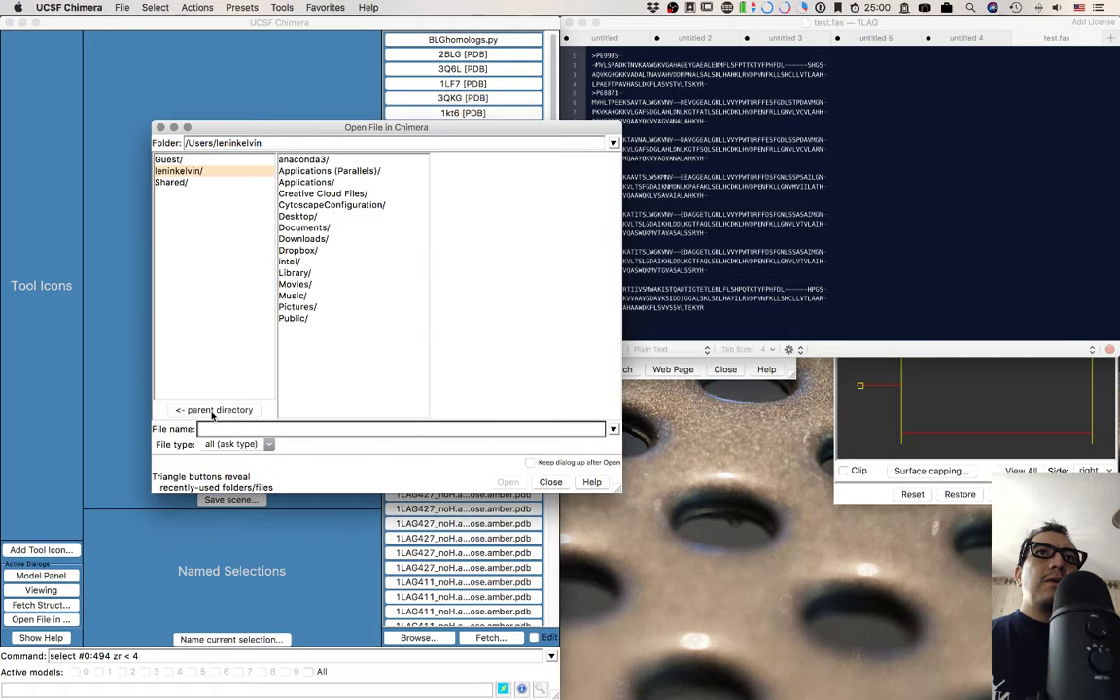
{"action": "left_click", "coordinate": [299, 217]}
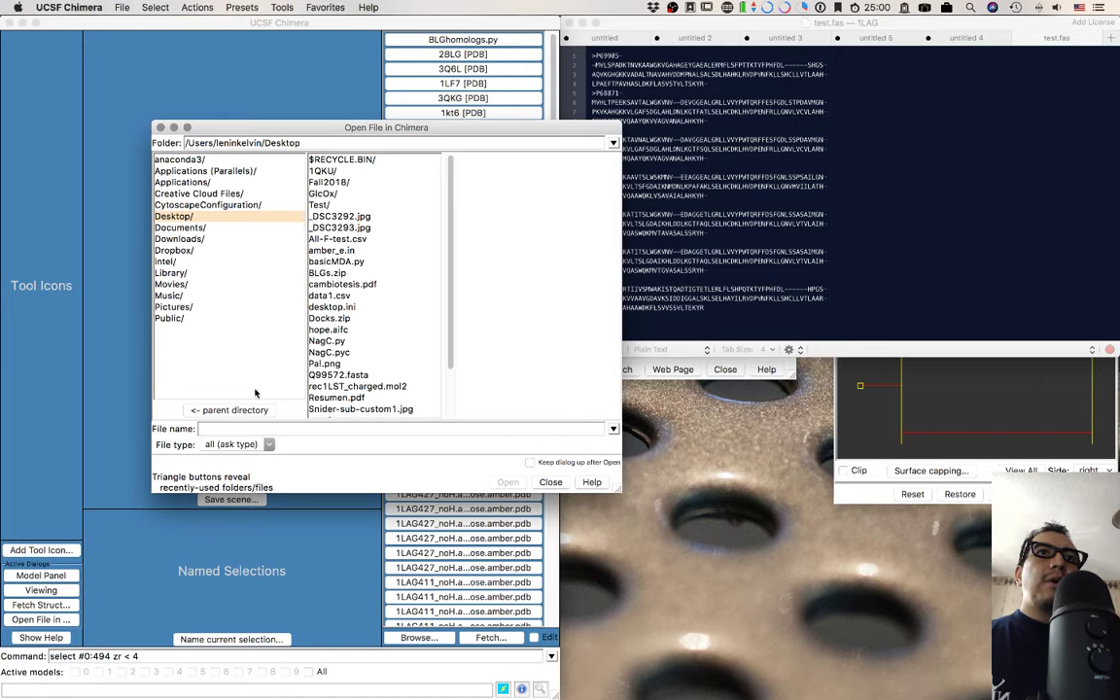
Select test.fas and set the file type to Aligned FASTA.
{"action": "scroll", "coordinate": [352, 316], "scroll_direction": "down", "scroll_amount": 3}
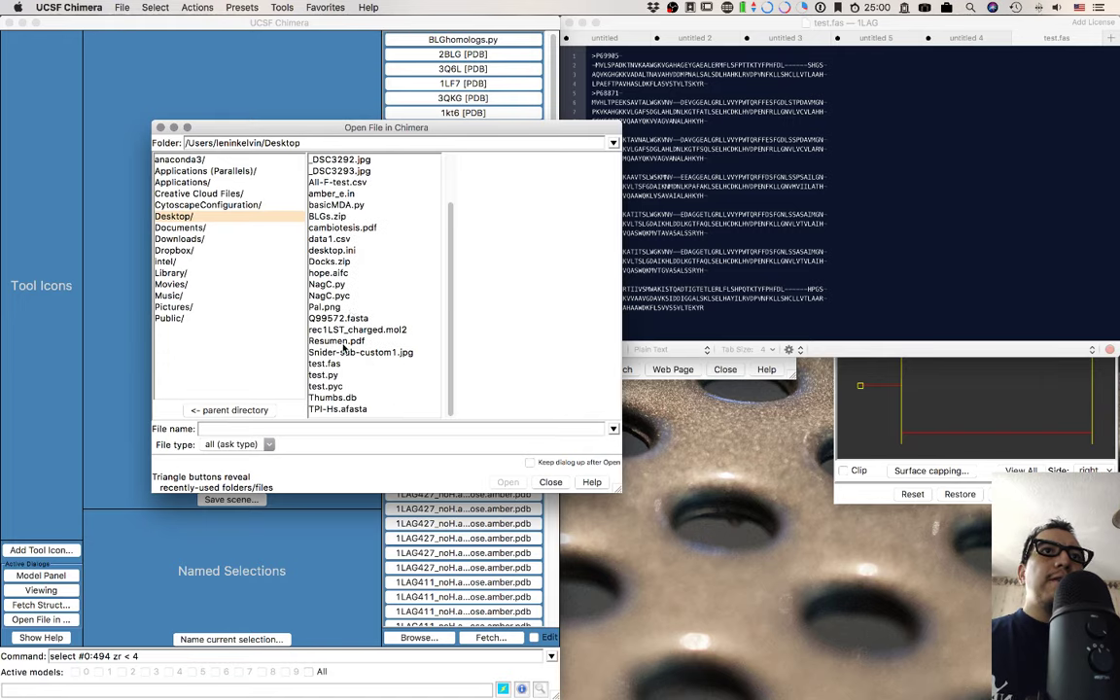
{"action": "left_click", "coordinate": [325, 363]}
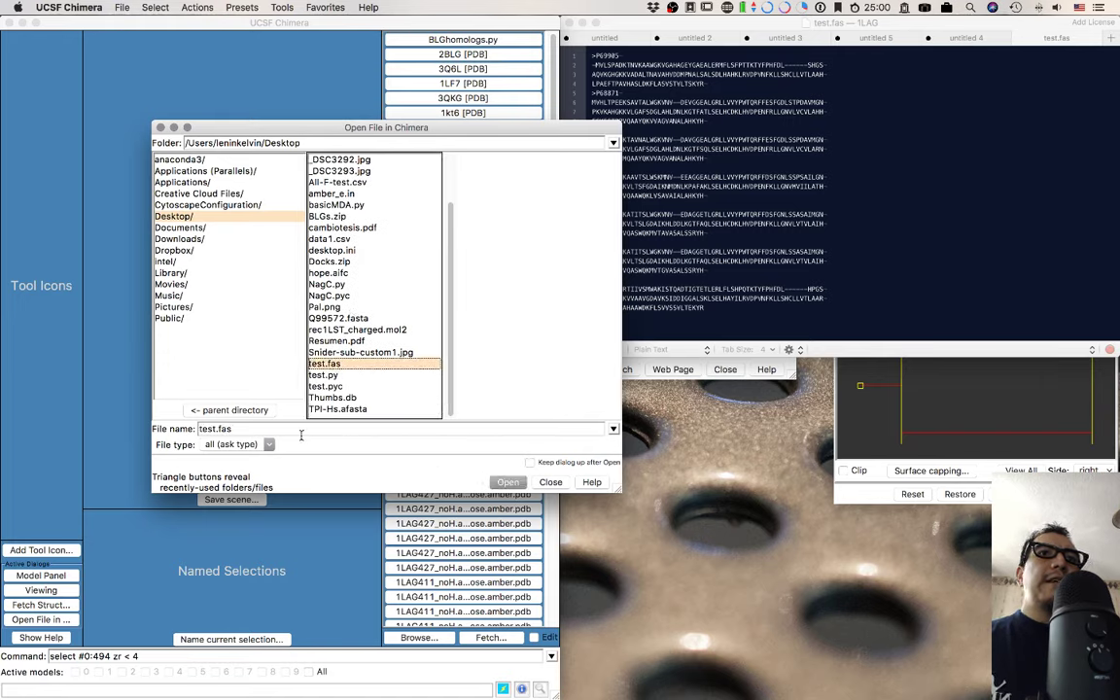
{"action": "left_click", "coordinate": [268, 444]}
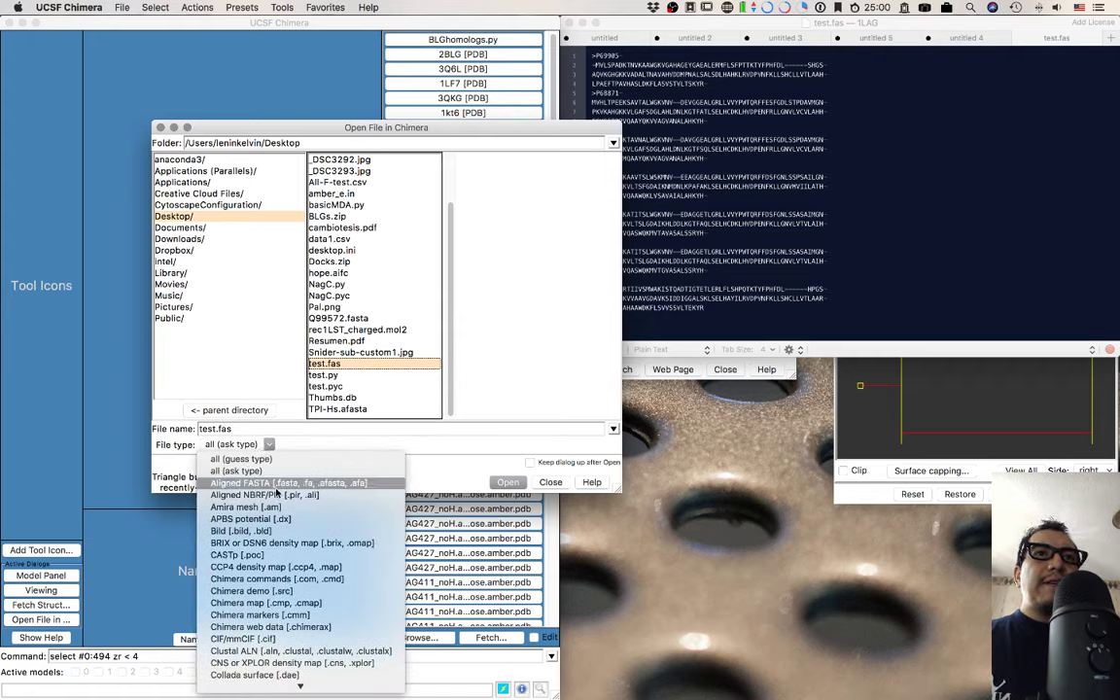
{"action": "left_click", "coordinate": [276, 488]}
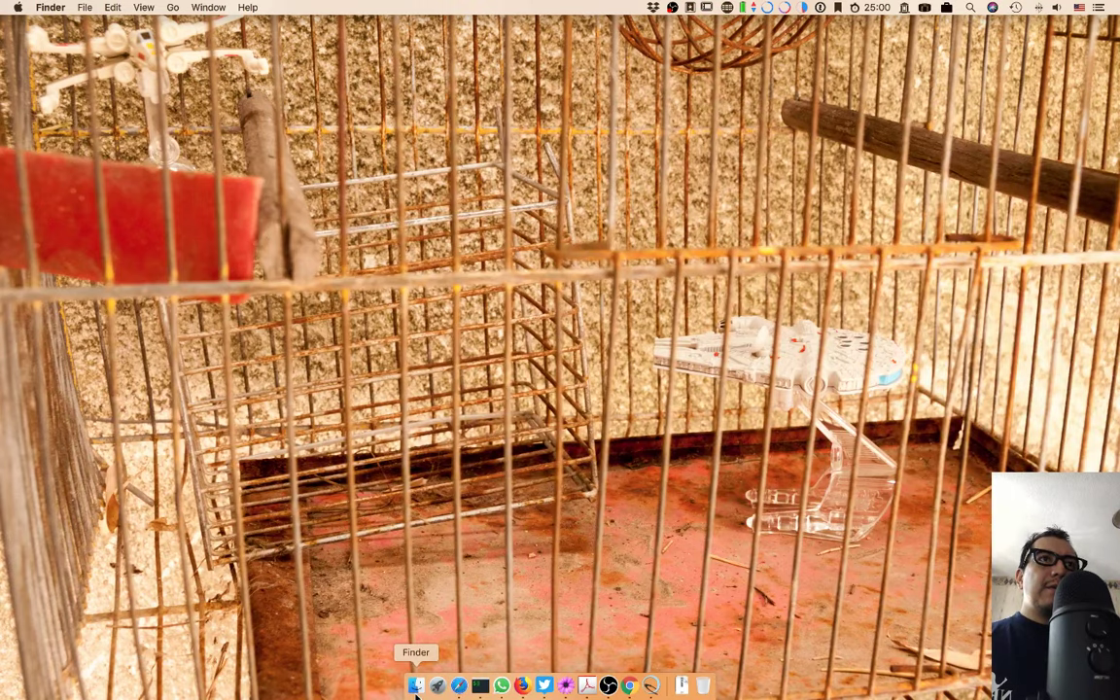
In Finder, rename test.fas on the Desktop to test.fasta and accept the extension change.
{"action": "left_click", "coordinate": [417, 688]}
{"action": "double_click", "coordinate": [178, 256]}
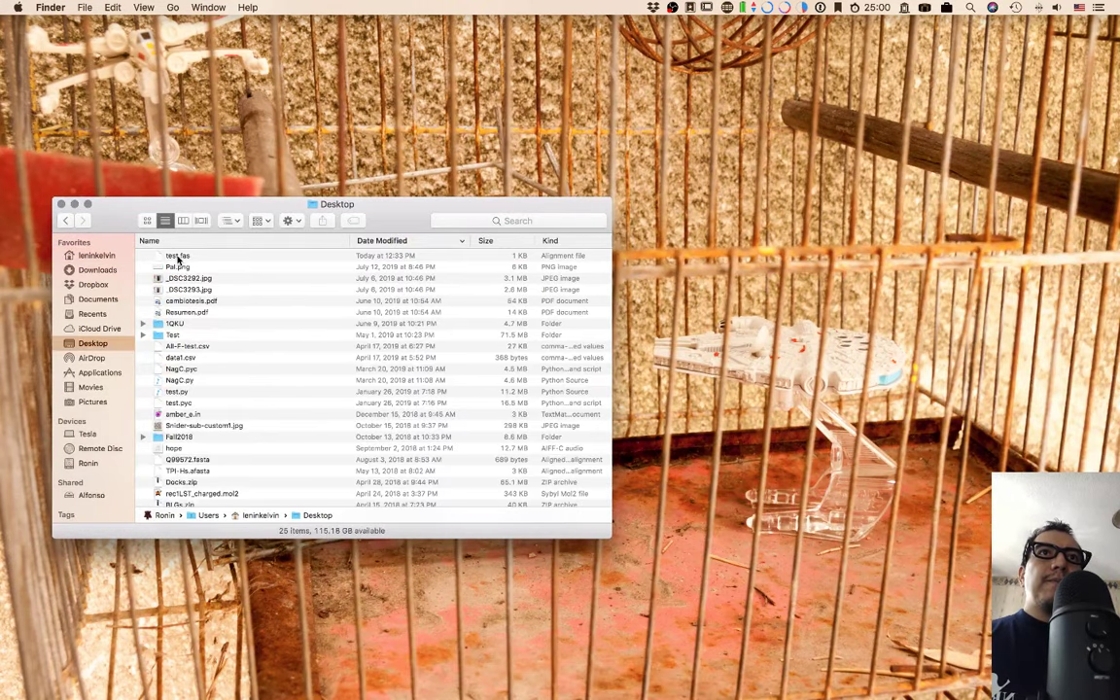
{"action": "left_click", "coordinate": [178, 256]}
{"action": "key", "text": "super+i"}
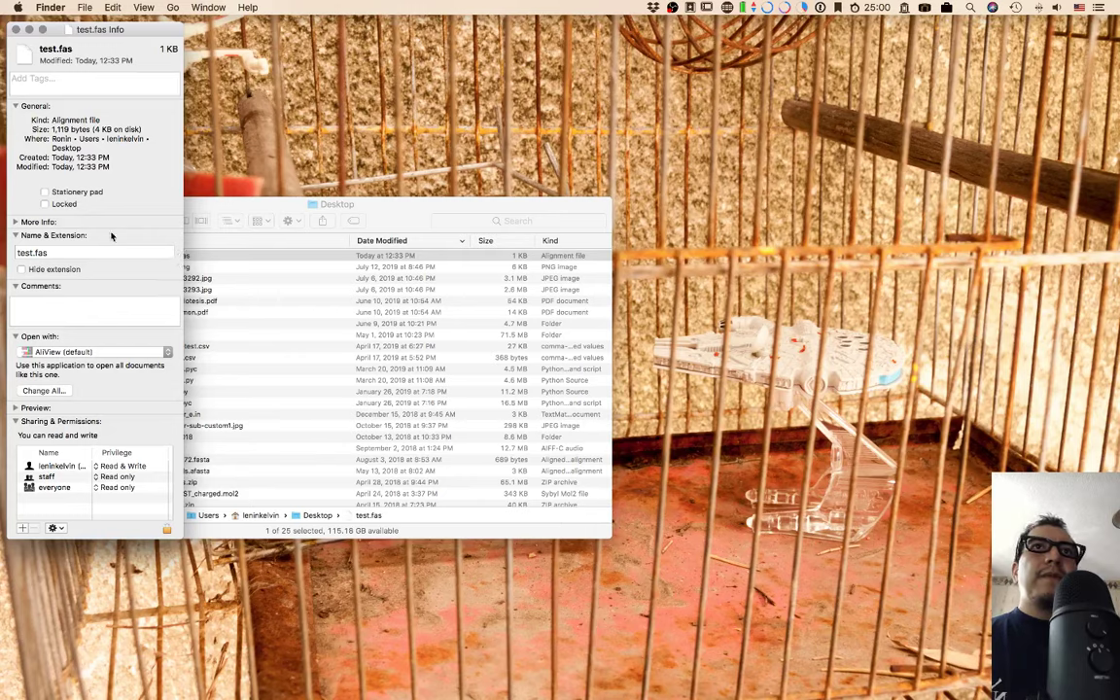
{"action": "type", "text": "ta"}
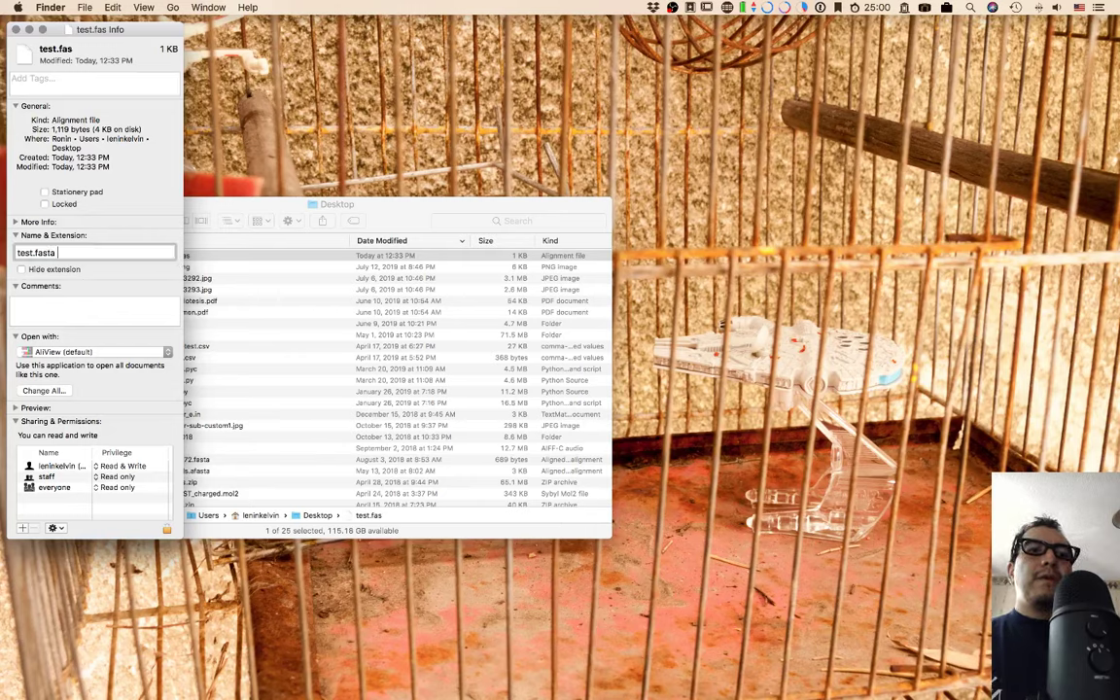
{"action": "key", "text": "super+w"}
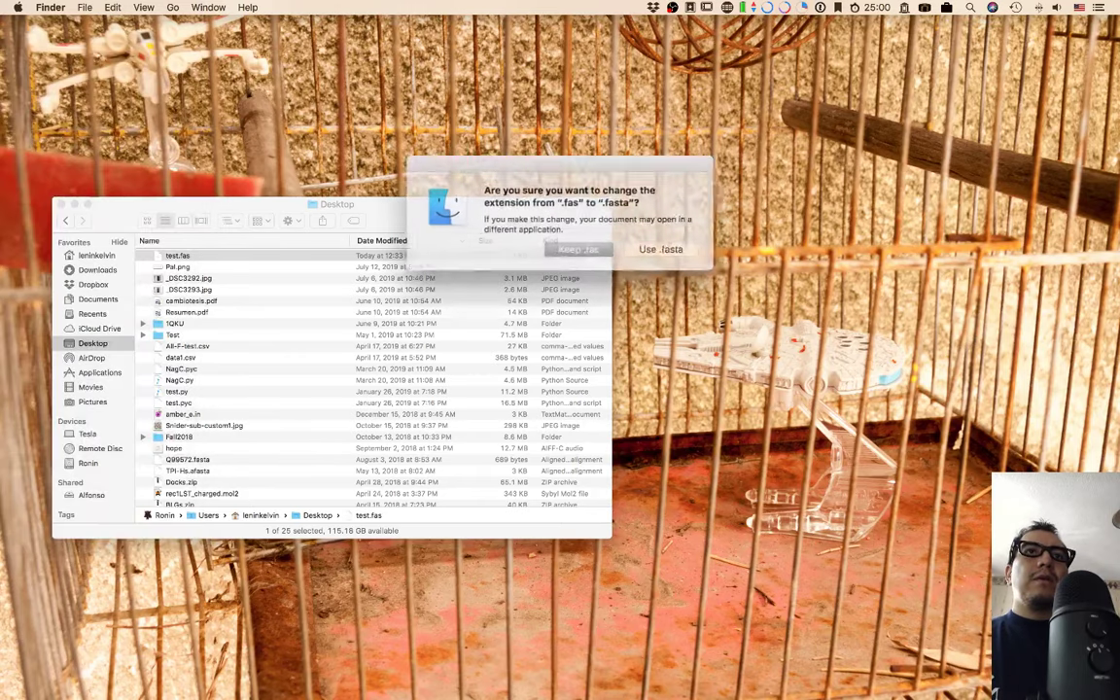
{"action": "left_click", "coordinate": [654, 246]}
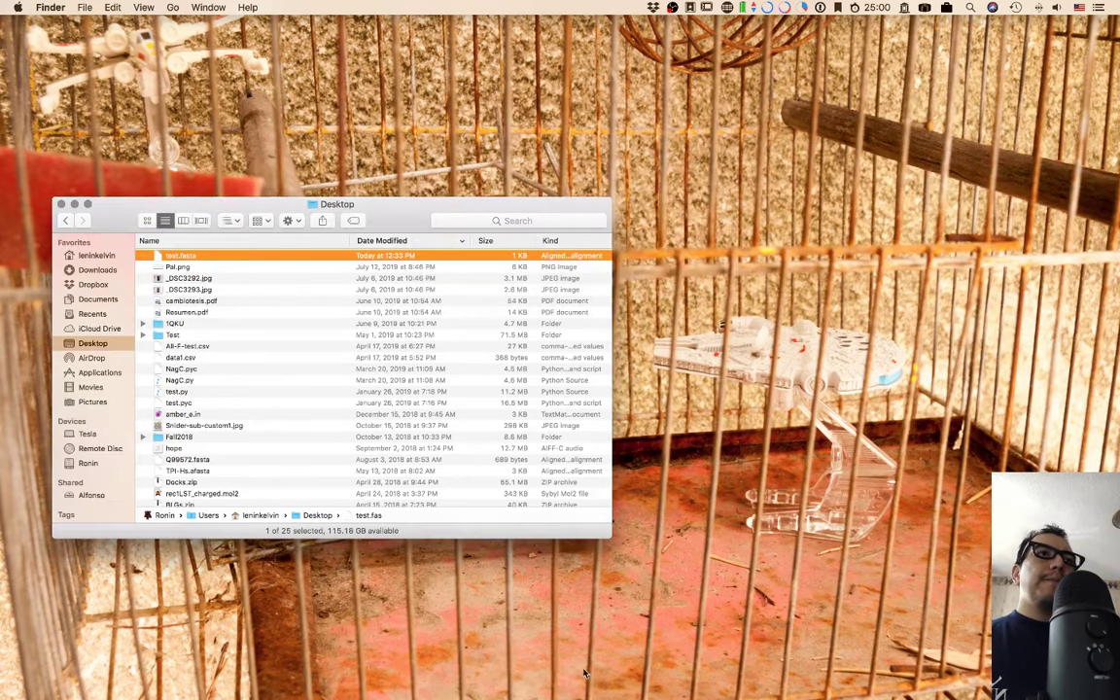
Return to UCSF Chimera, open test.fasta, and enlarge its alignment window to show all sequence blocks.
{"action": "mouse_move", "coordinate": [533, 685]}
{"action": "left_click", "coordinate": [607, 685]}
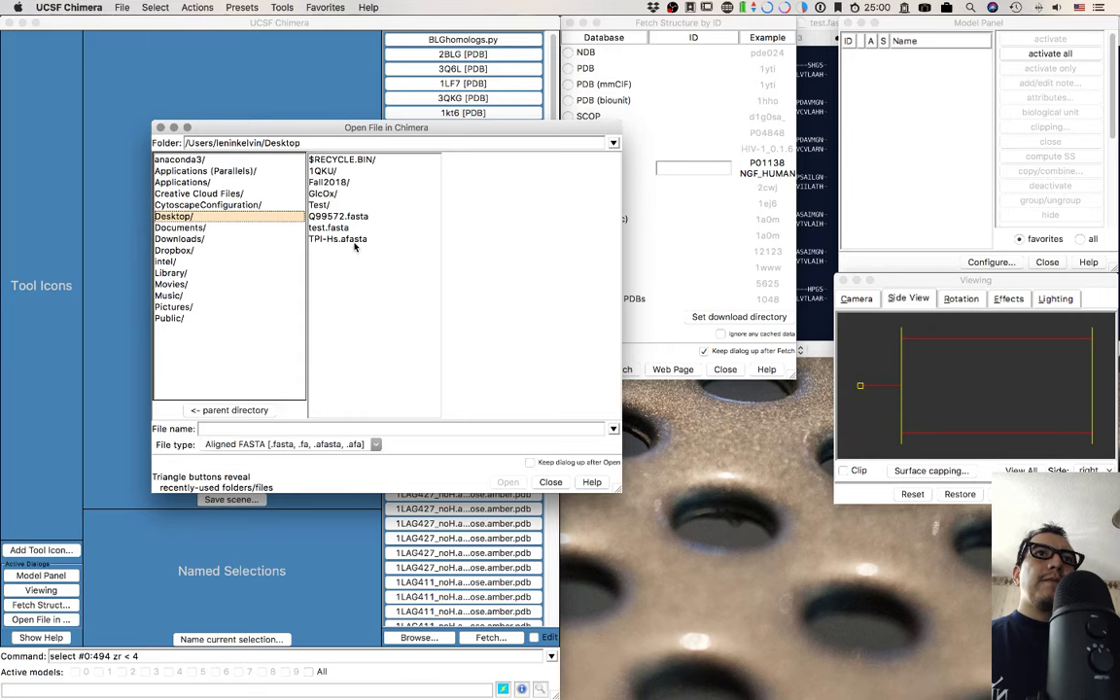
{"action": "left_click", "coordinate": [336, 229]}
{"action": "double_click", "coordinate": [336, 229]}
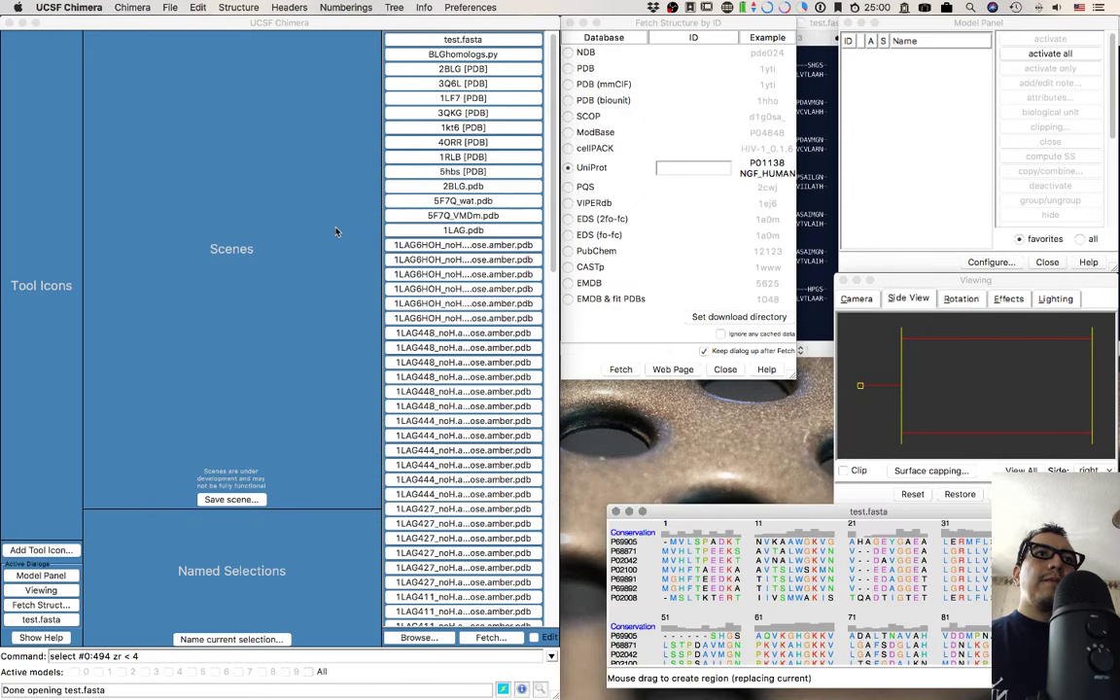
{"action": "left_click_drag", "start_coordinate": [749, 516], "coordinate": [278, 109]}
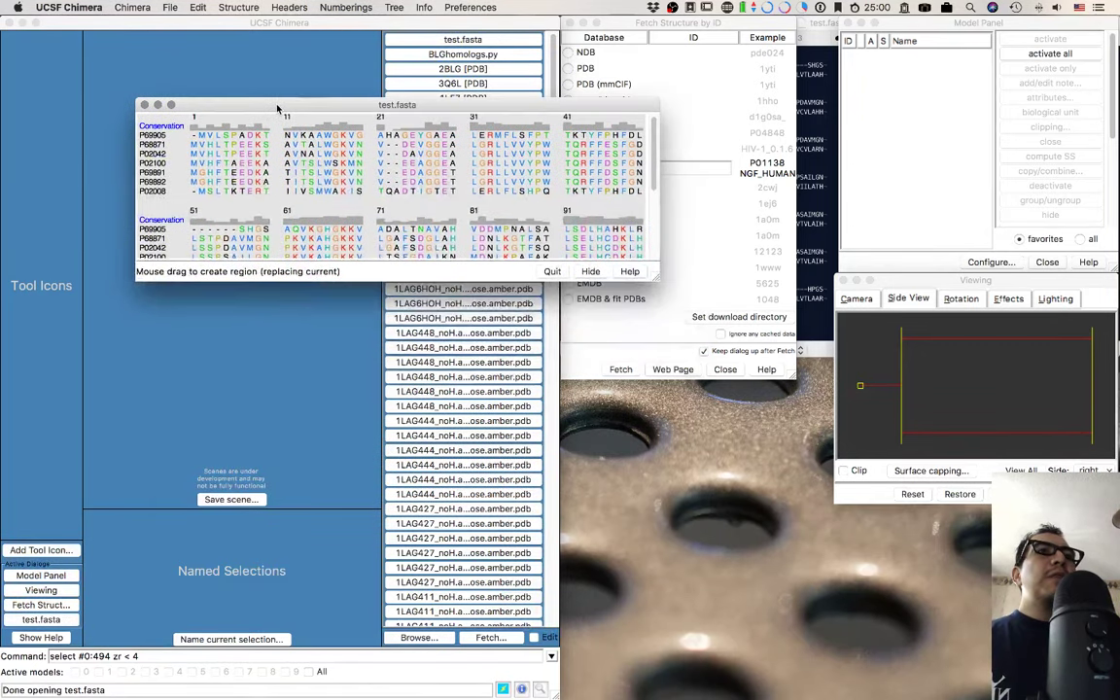
{"action": "left_click_drag", "start_coordinate": [657, 275], "coordinate": [846, 481]}
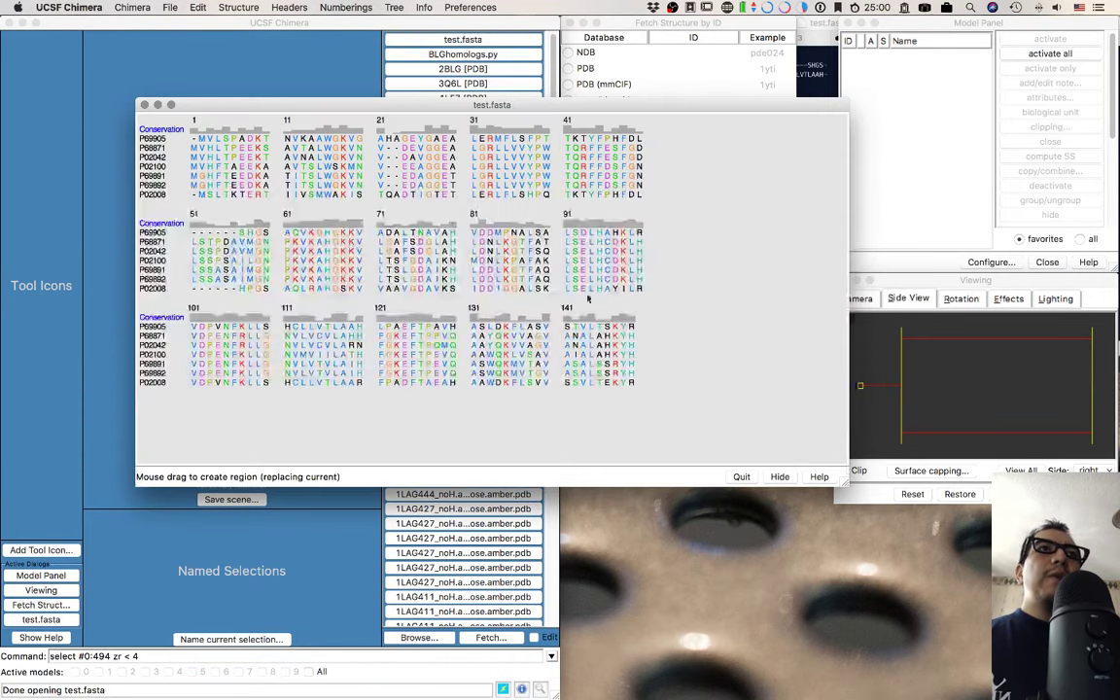
Turn off the alignment's Conservation header and show the Consensus header instead.
{"action": "left_click", "coordinate": [275, 12]}
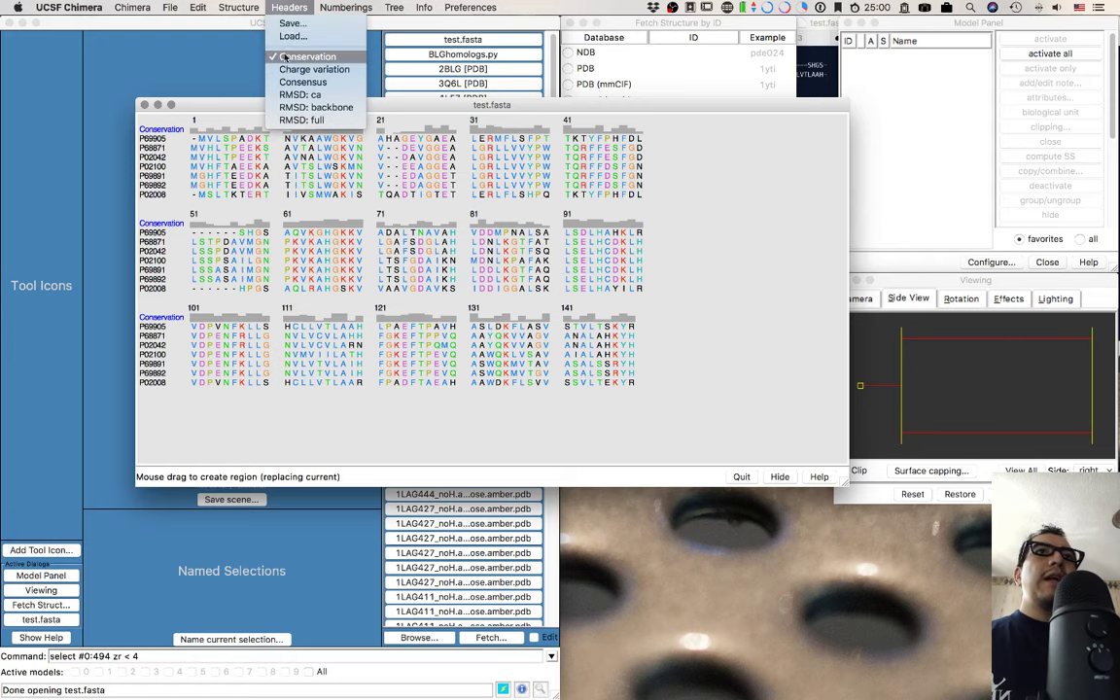
{"action": "left_click", "coordinate": [290, 81]}
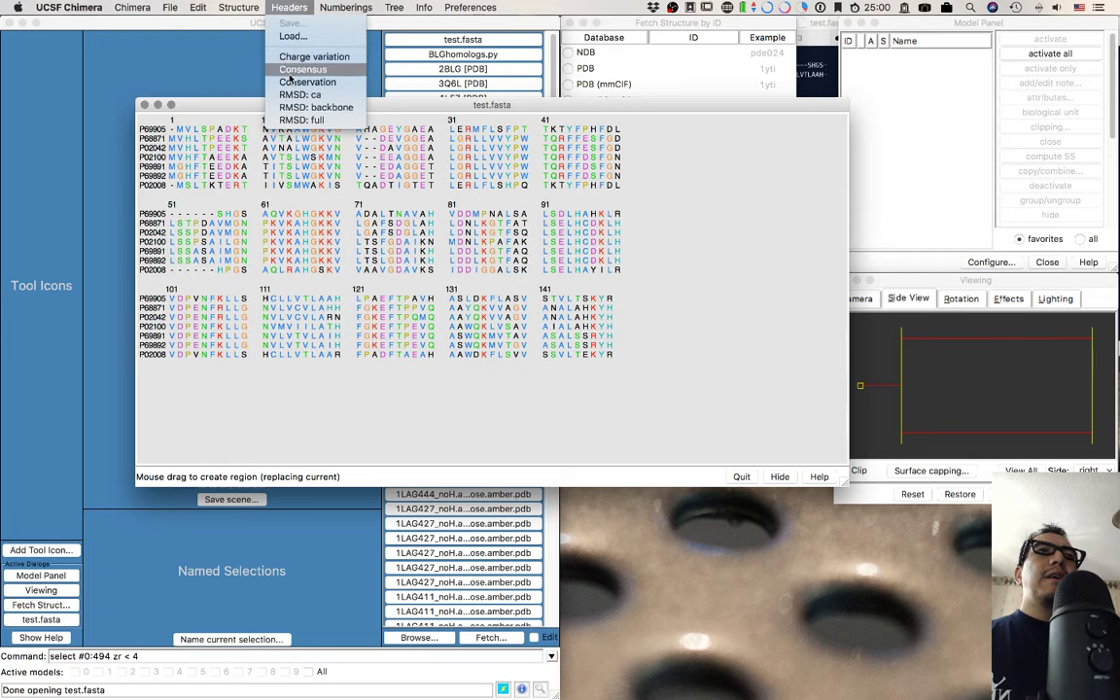
{"action": "left_click", "coordinate": [290, 69]}
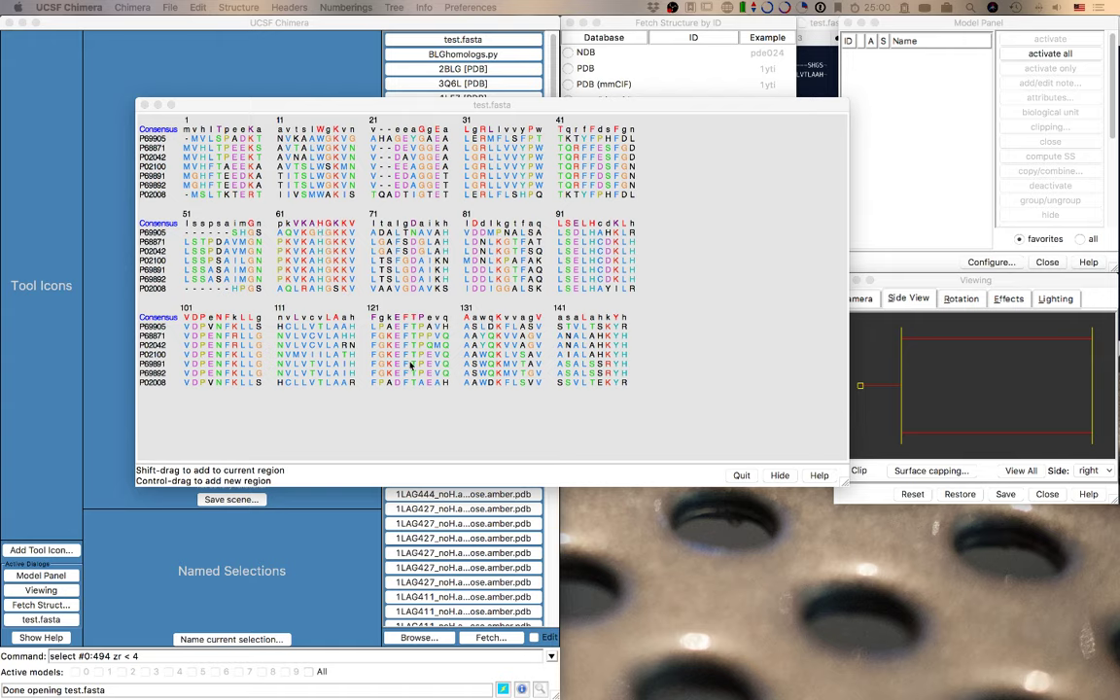
Quit the test.fasta alignment viewer.
{"action": "left_click", "coordinate": [475, 383]}
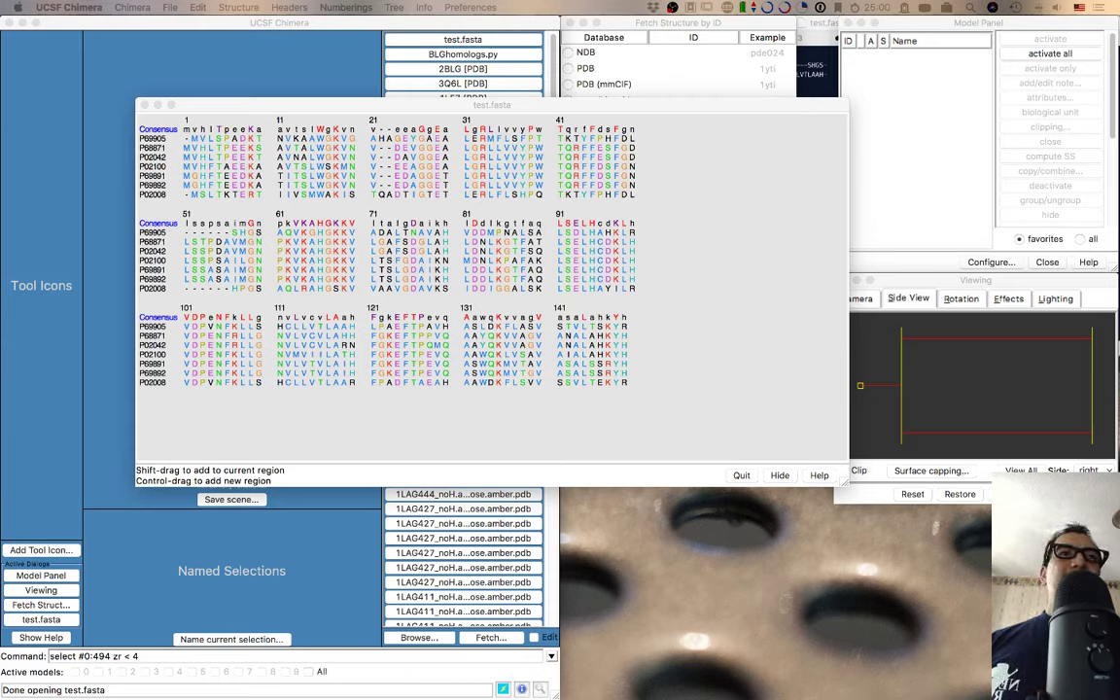
{"action": "left_click", "coordinate": [723, 381]}
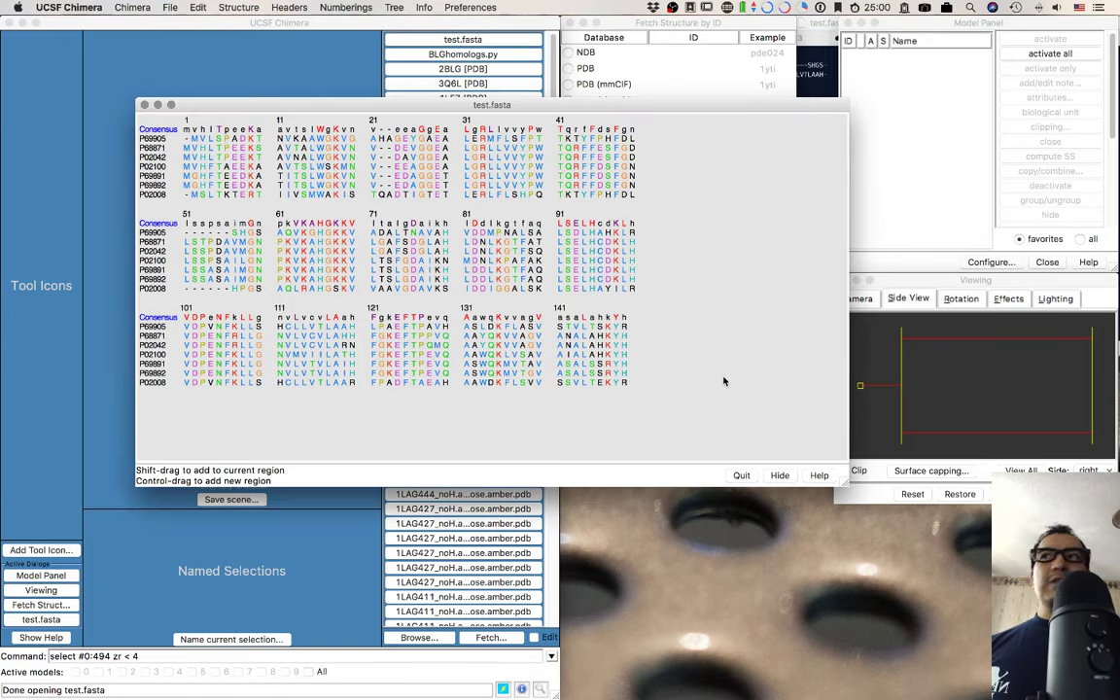
{"action": "left_click", "coordinate": [741, 477]}
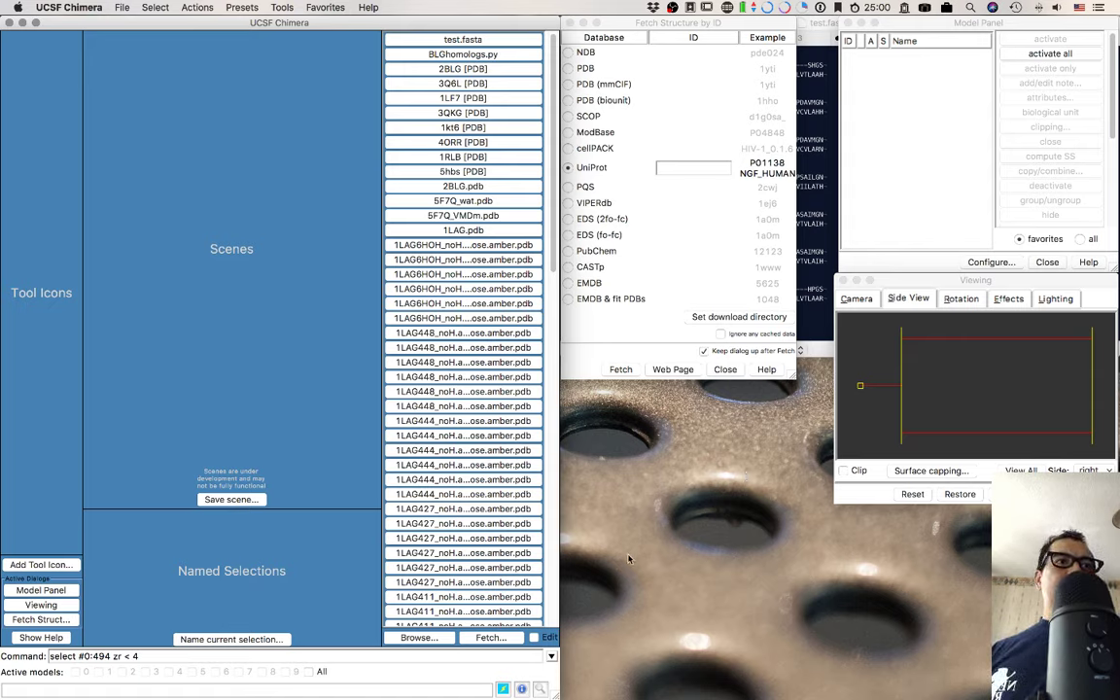
Switch to Chrome and go back to the hemoglobin subunit rows in the UniProt search results.
{"action": "left_click", "coordinate": [629, 685]}
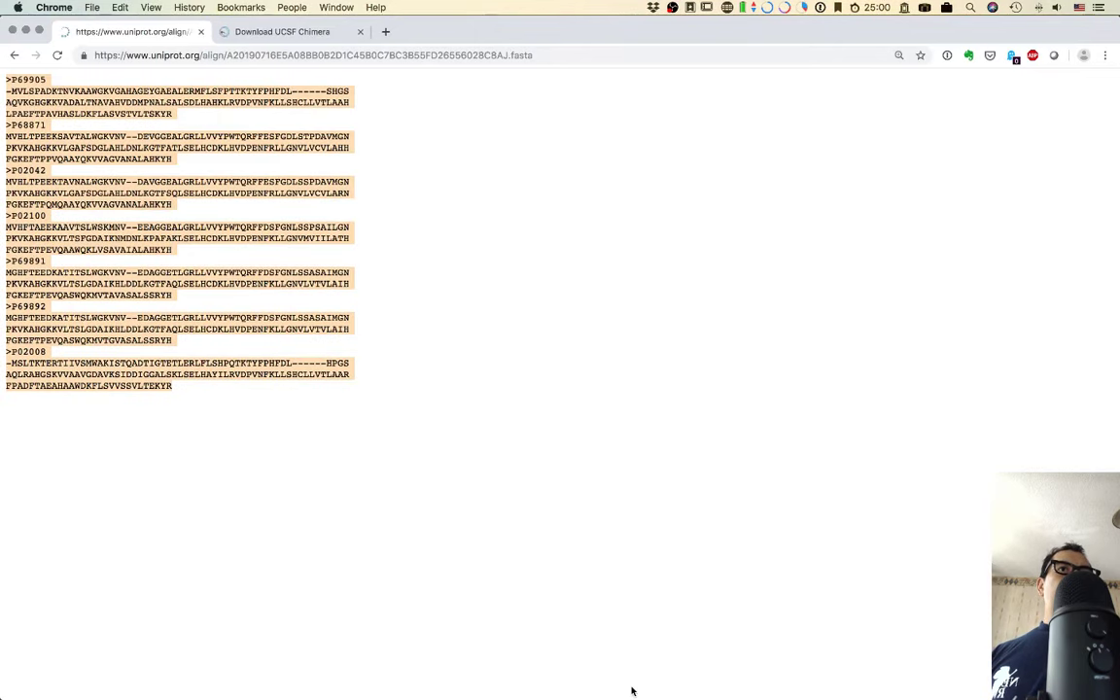
{"action": "key", "text": "super+bracketleft"}
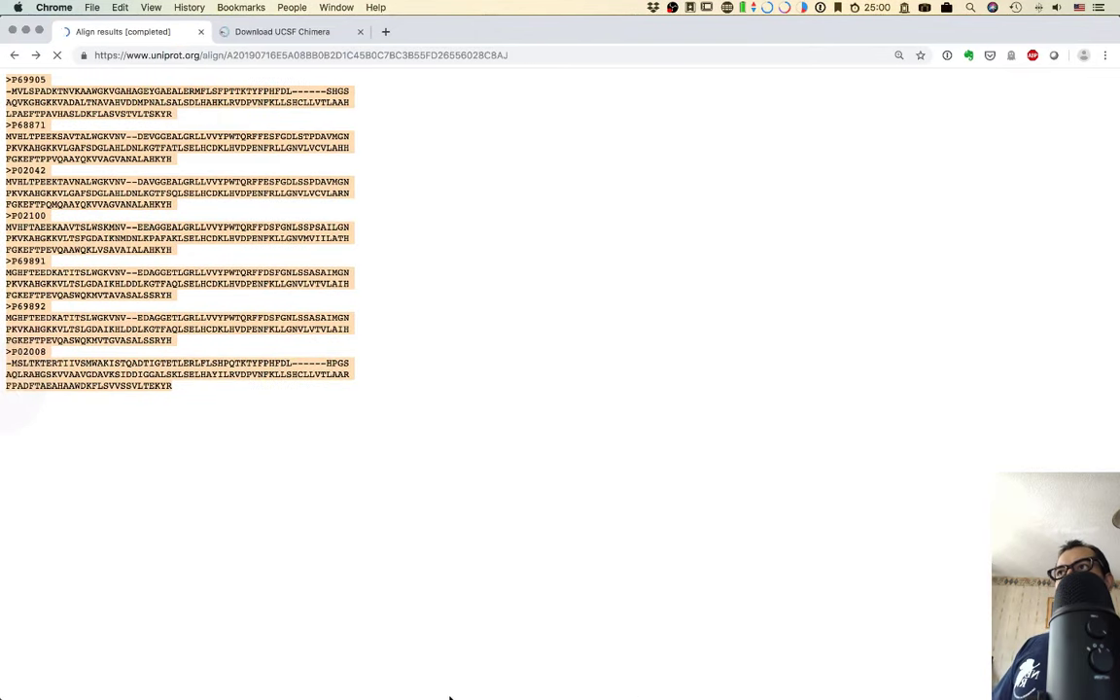
{"action": "scroll", "coordinate": [415, 434], "scroll_direction": "left", "scroll_amount": 5}
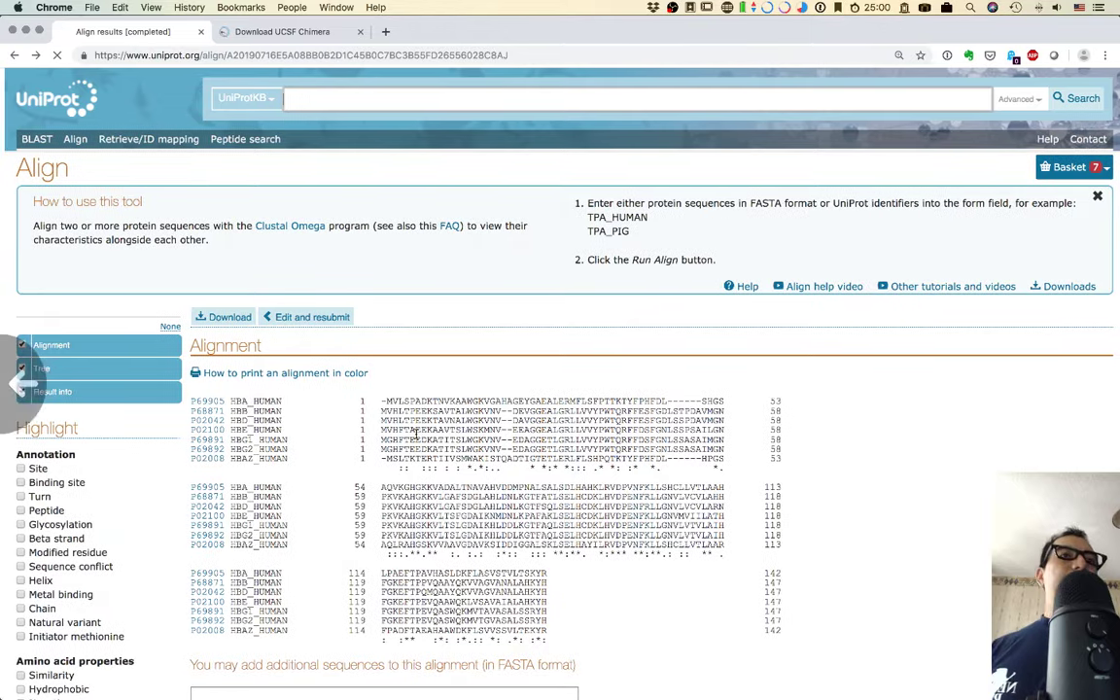
{"action": "scroll", "coordinate": [417, 435], "scroll_direction": "down", "scroll_amount": 10}
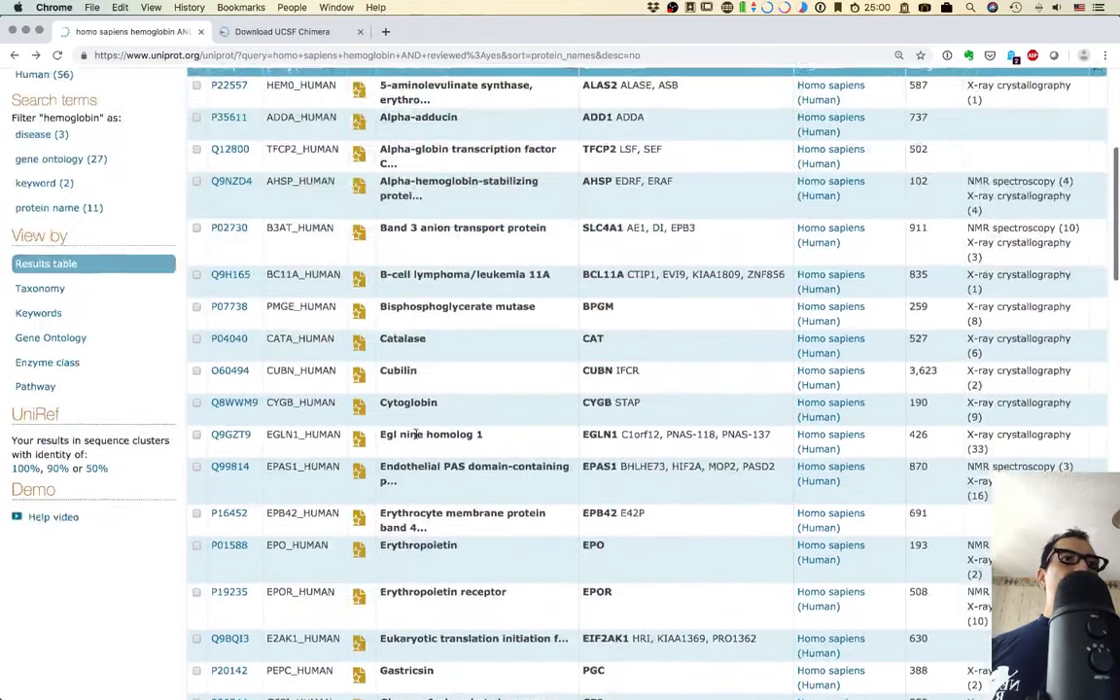
{"action": "scroll", "coordinate": [416, 434], "scroll_direction": "down", "scroll_amount": 2}
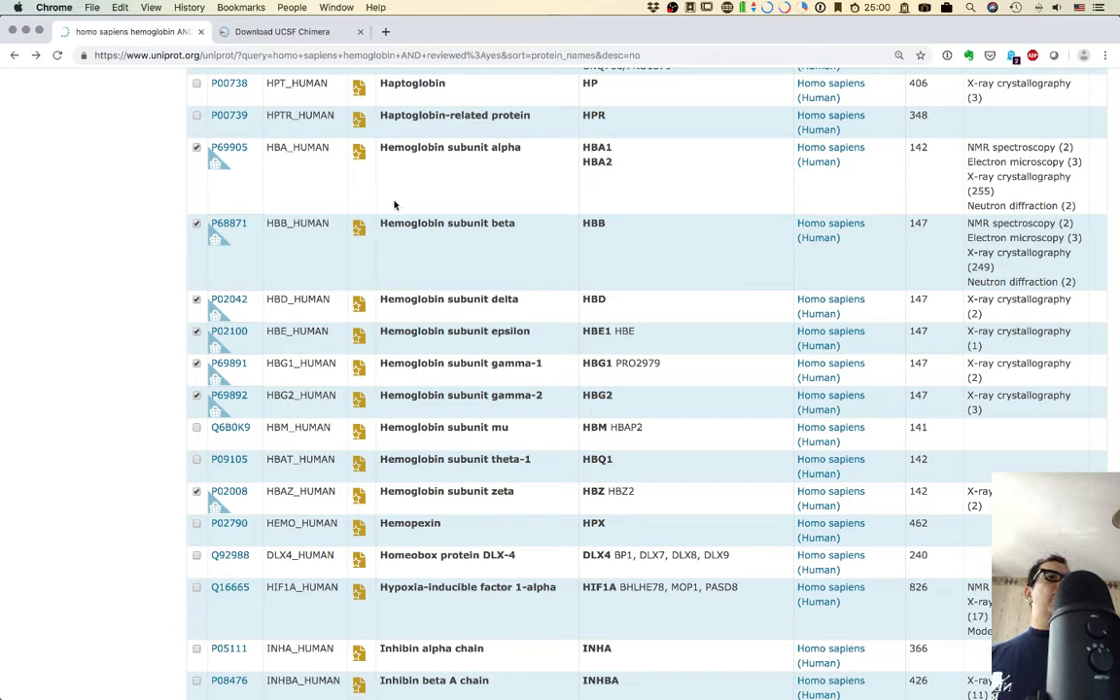
Open the P02042 entry for hemoglobin subunit delta in a new browser tab and bring it into view.
{"action": "right_click", "coordinate": [222, 302]}
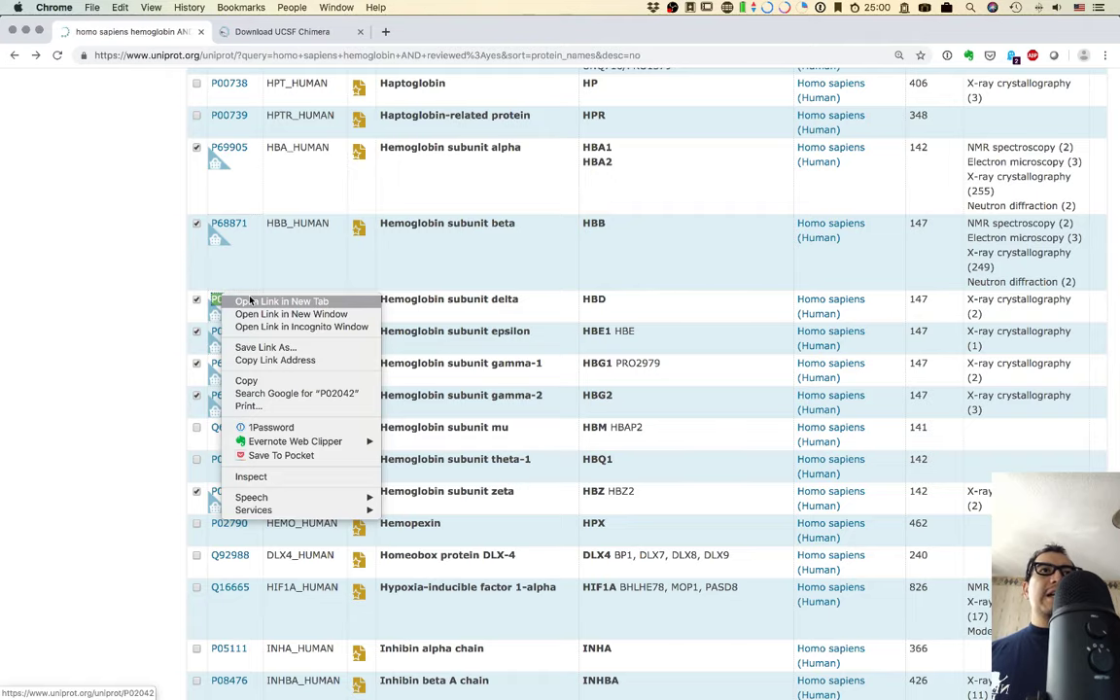
{"action": "left_click", "coordinate": [249, 302]}
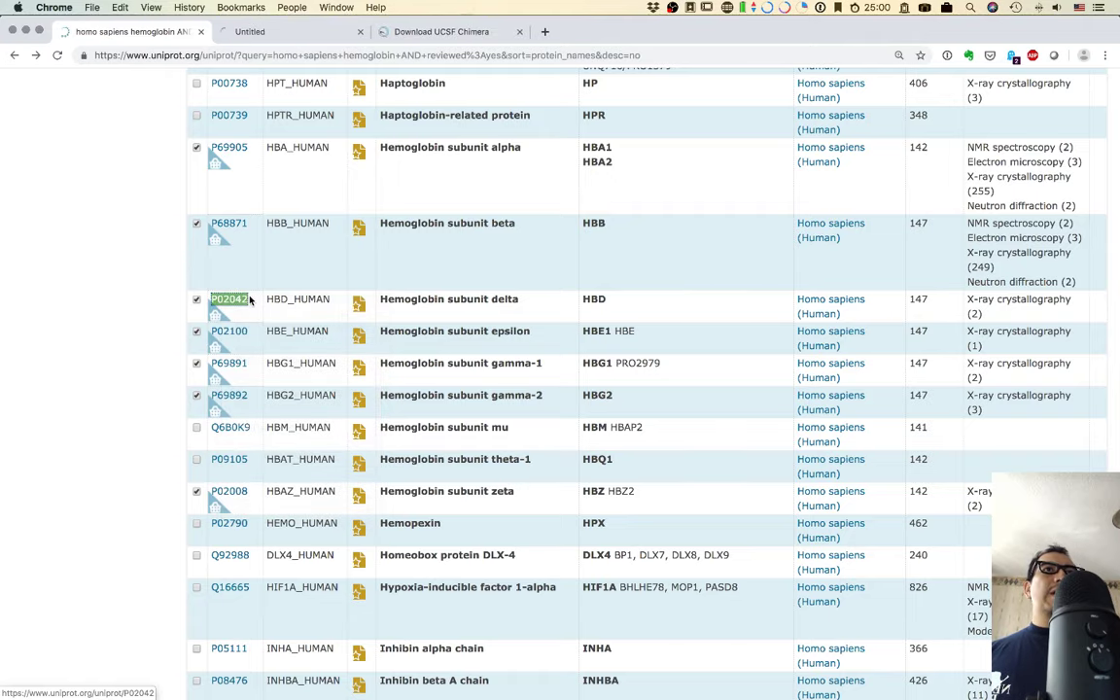
{"action": "left_click", "coordinate": [303, 32]}
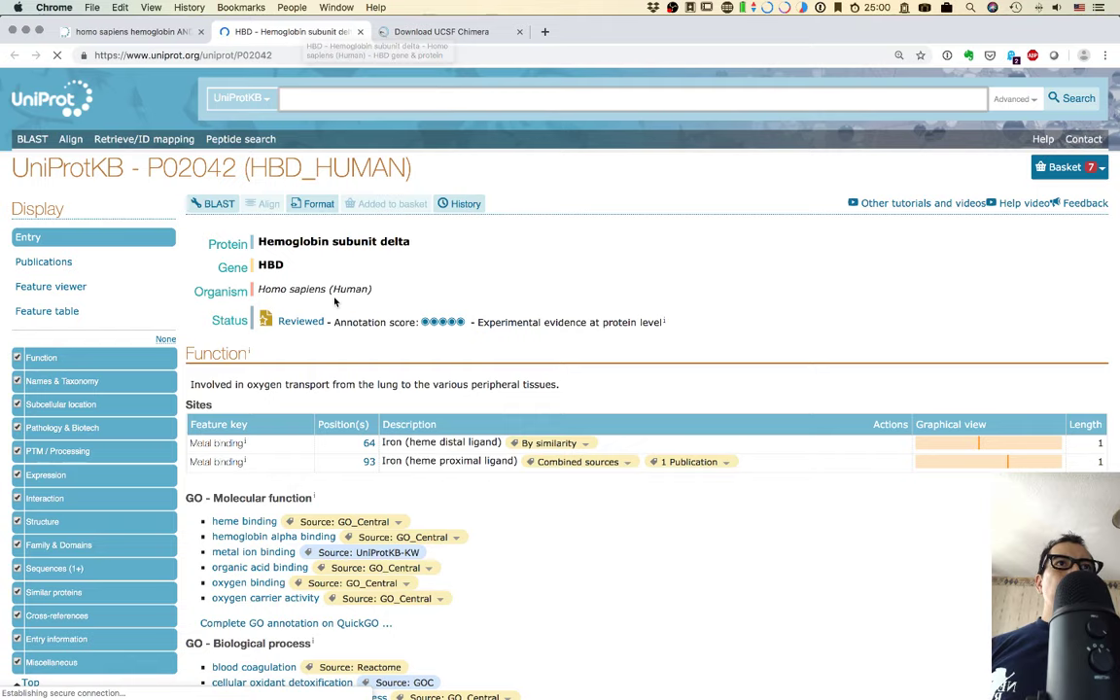
Go to the P02042 entry's Structure section and load PDB entry 1SI4 in the 3D viewer, viewing it from several sides.
{"action": "left_click", "coordinate": [64, 528]}
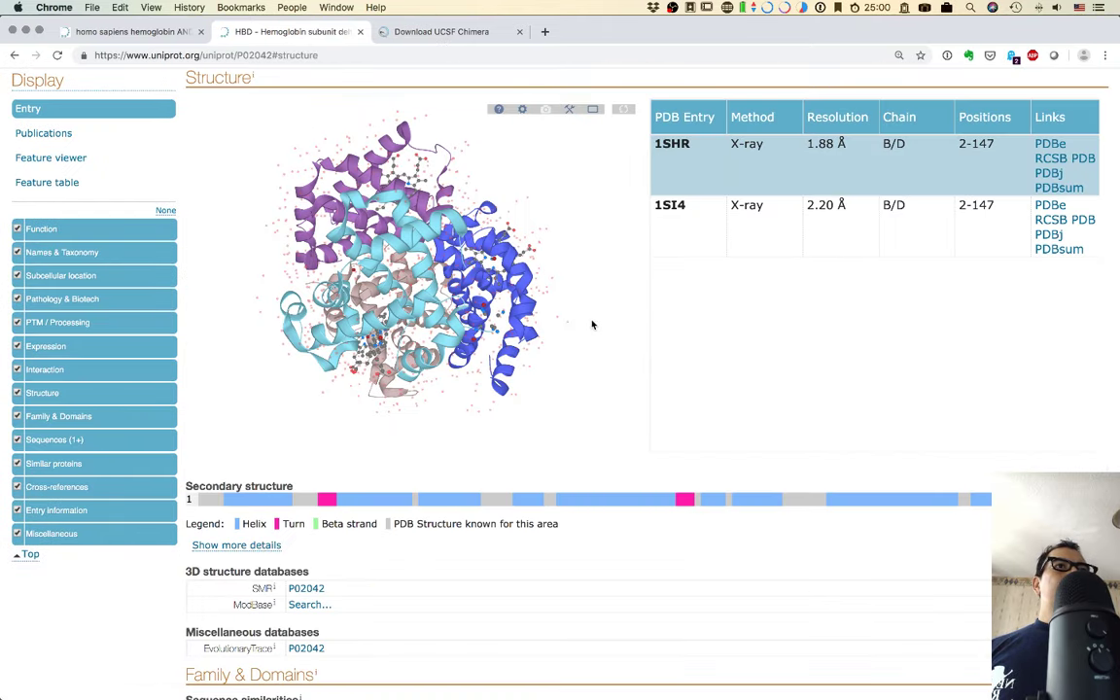
{"action": "left_click", "coordinate": [701, 208]}
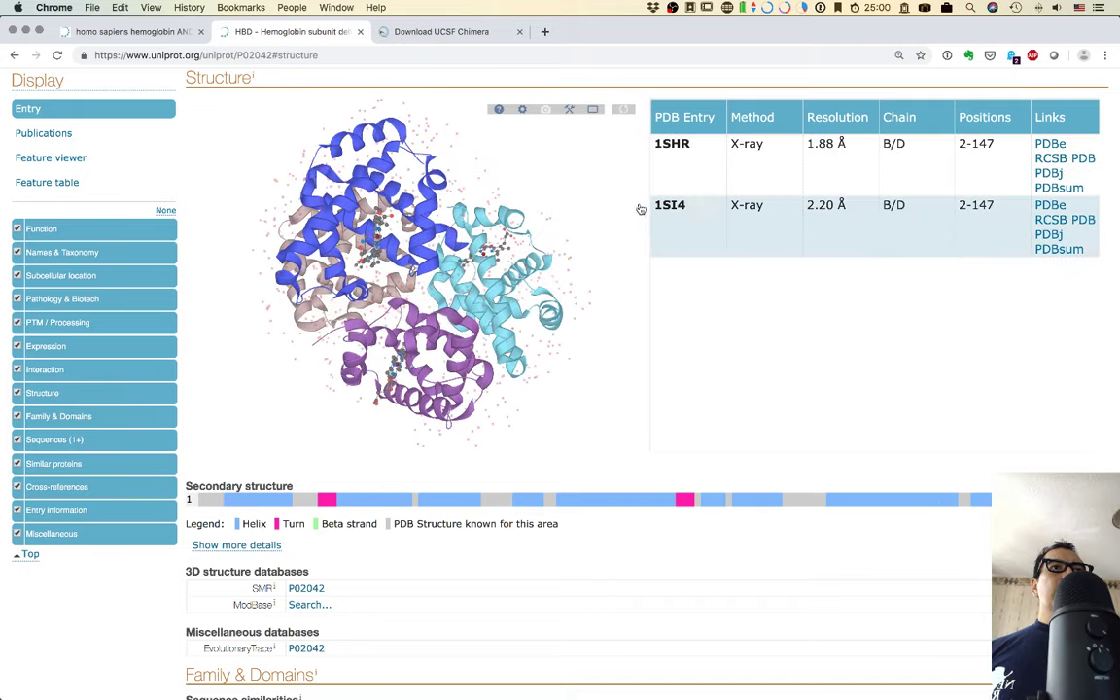
{"action": "left_click_drag", "start_coordinate": [523, 221], "coordinate": [453, 264]}
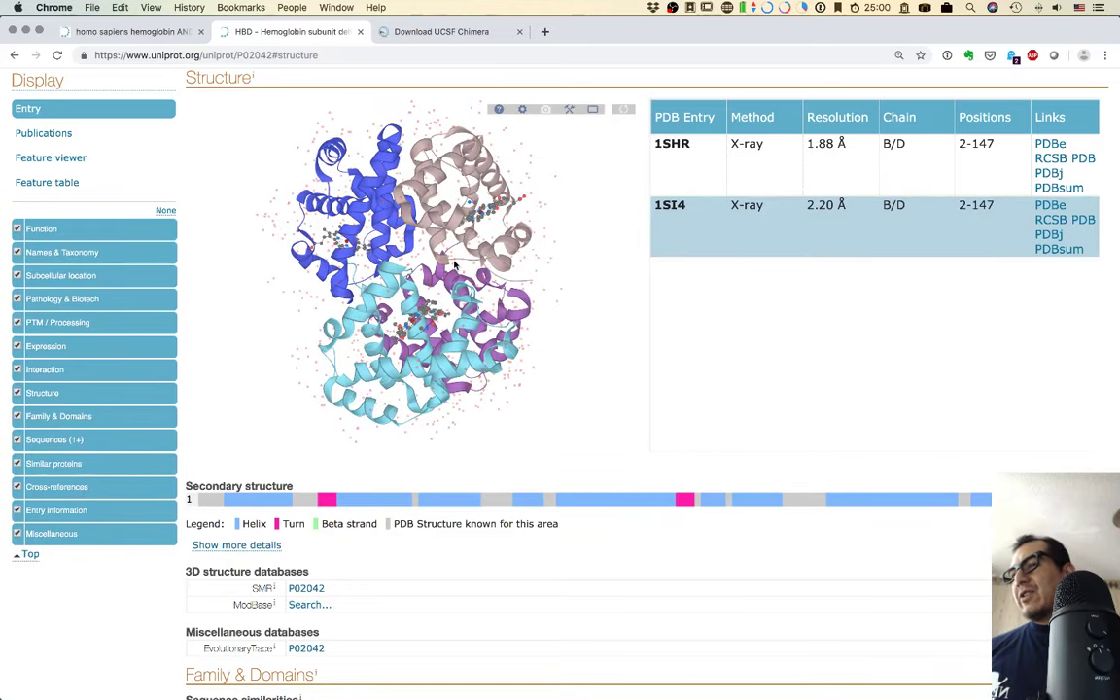
{"action": "left_click_drag", "start_coordinate": [453, 264], "coordinate": [244, 283]}
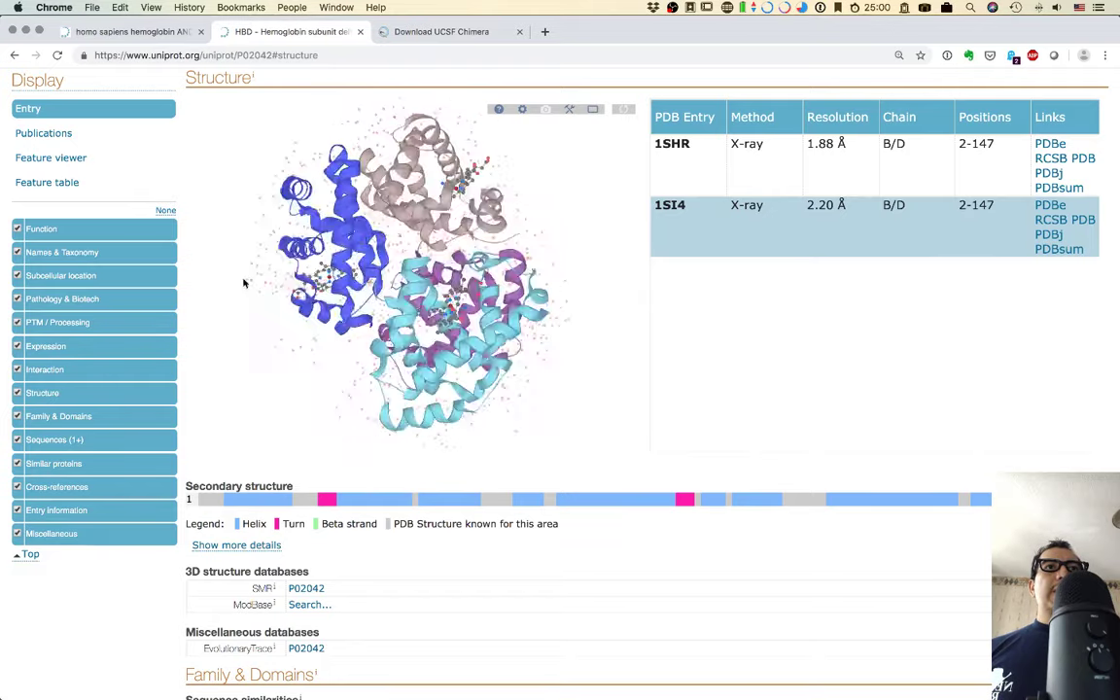
Examine a heme group of 1SI4 up close, return to the whole structure and inspect it from other sides.
{"action": "scroll", "coordinate": [292, 275], "scroll_direction": "up", "scroll_amount": 5}
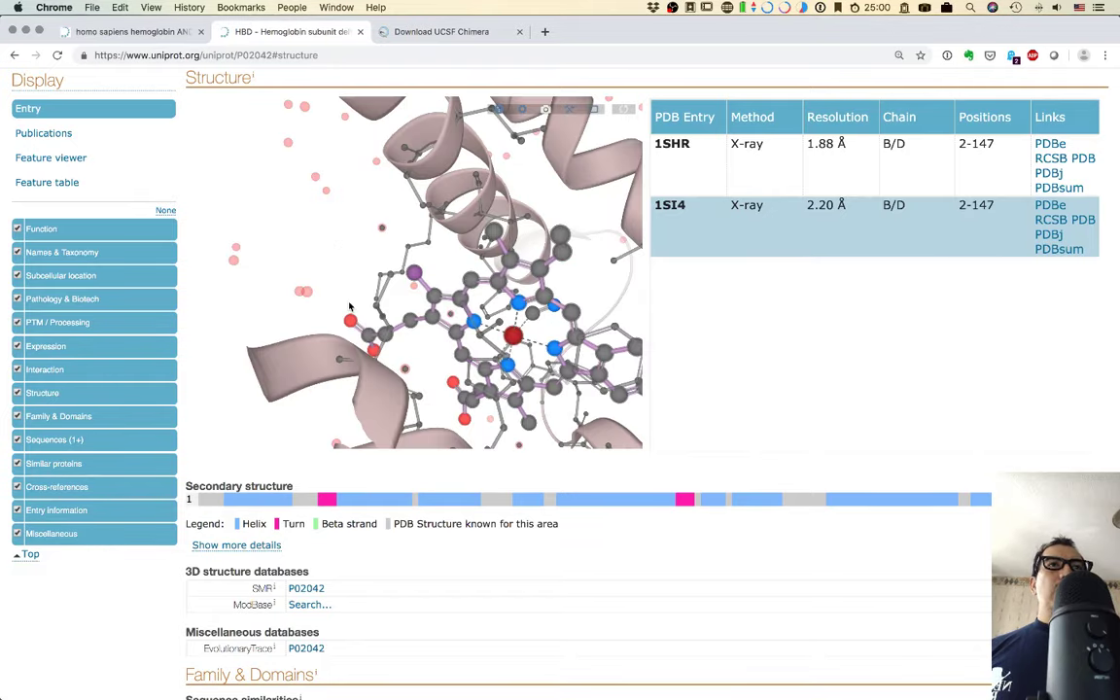
{"action": "left_click_drag", "start_coordinate": [350, 307], "coordinate": [248, 248]}
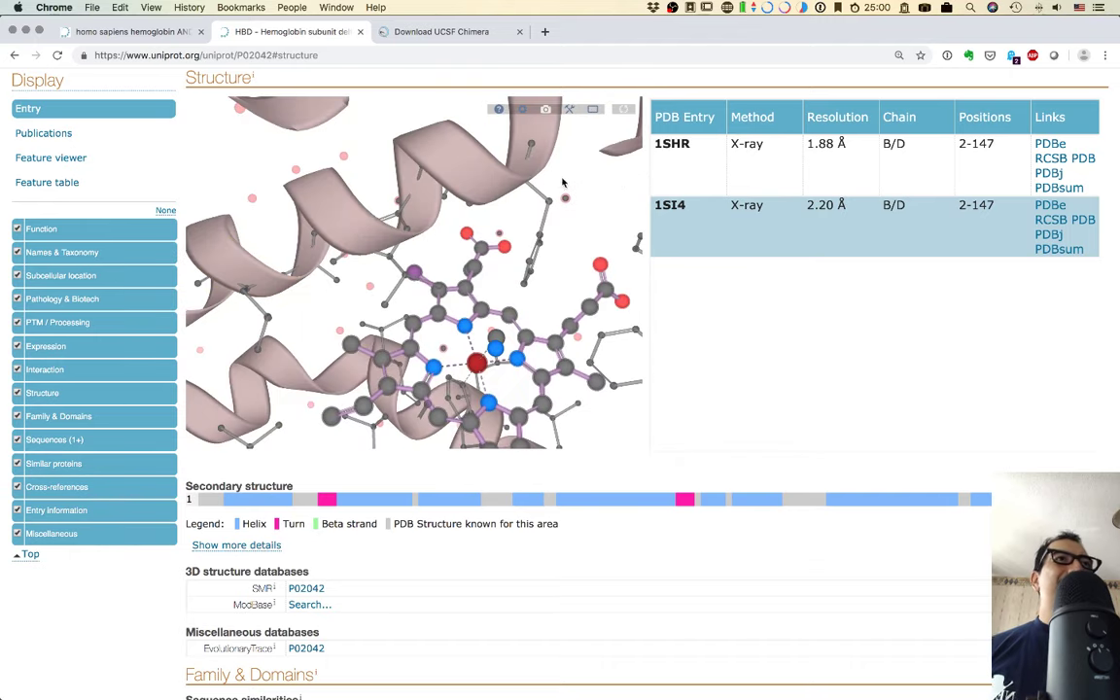
{"action": "left_click", "coordinate": [569, 109]}
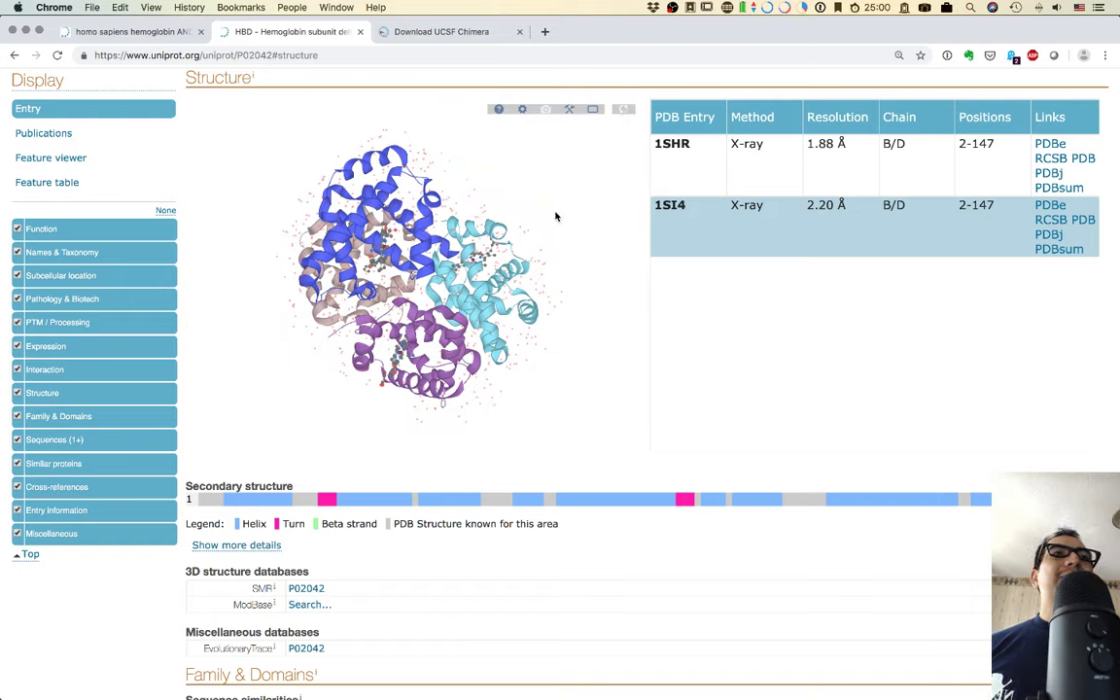
{"action": "left_click_drag", "start_coordinate": [556, 216], "coordinate": [502, 241]}
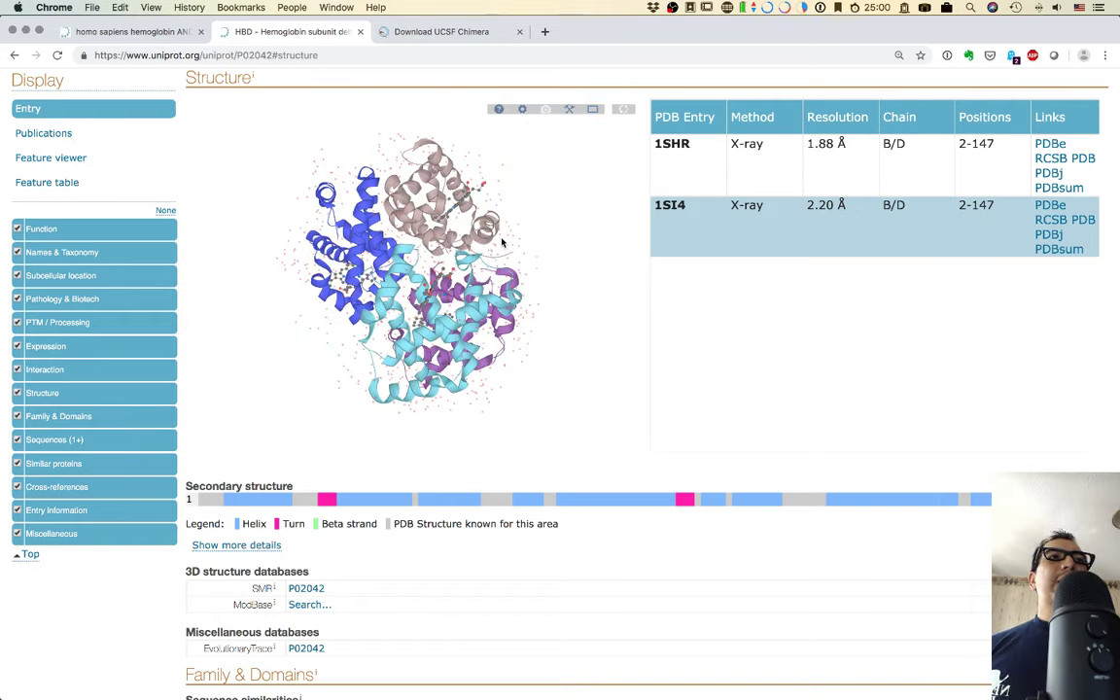
{"action": "left_click_drag", "start_coordinate": [471, 235], "coordinate": [352, 239]}
{"action": "left_click_drag", "start_coordinate": [533, 260], "coordinate": [443, 260]}
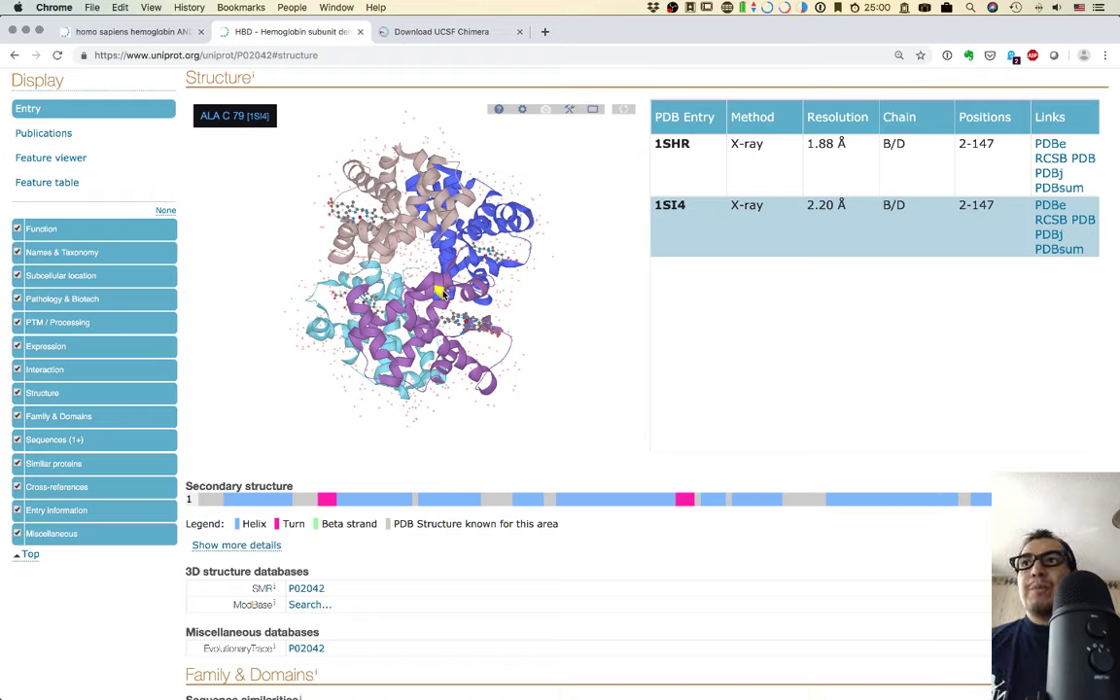
Compare the resolutions of PDB entries 1SHR and 1SI4 in the structure table.
{"action": "left_click", "coordinate": [700, 206]}
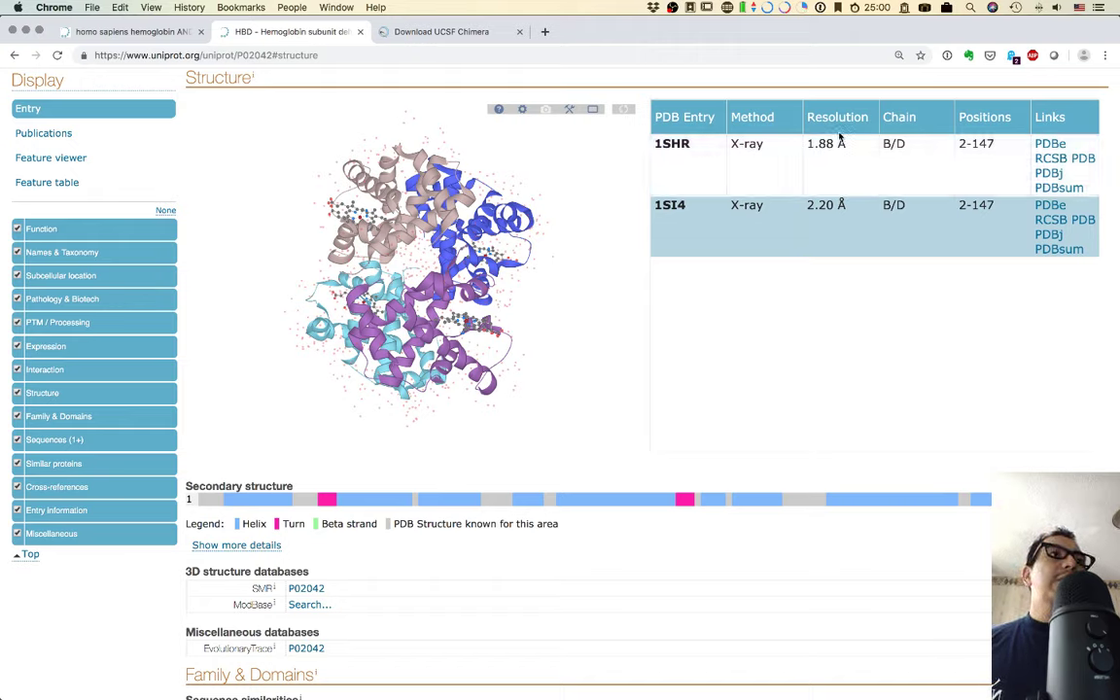
{"action": "left_click", "coordinate": [819, 226]}
{"action": "left_click", "coordinate": [830, 213]}
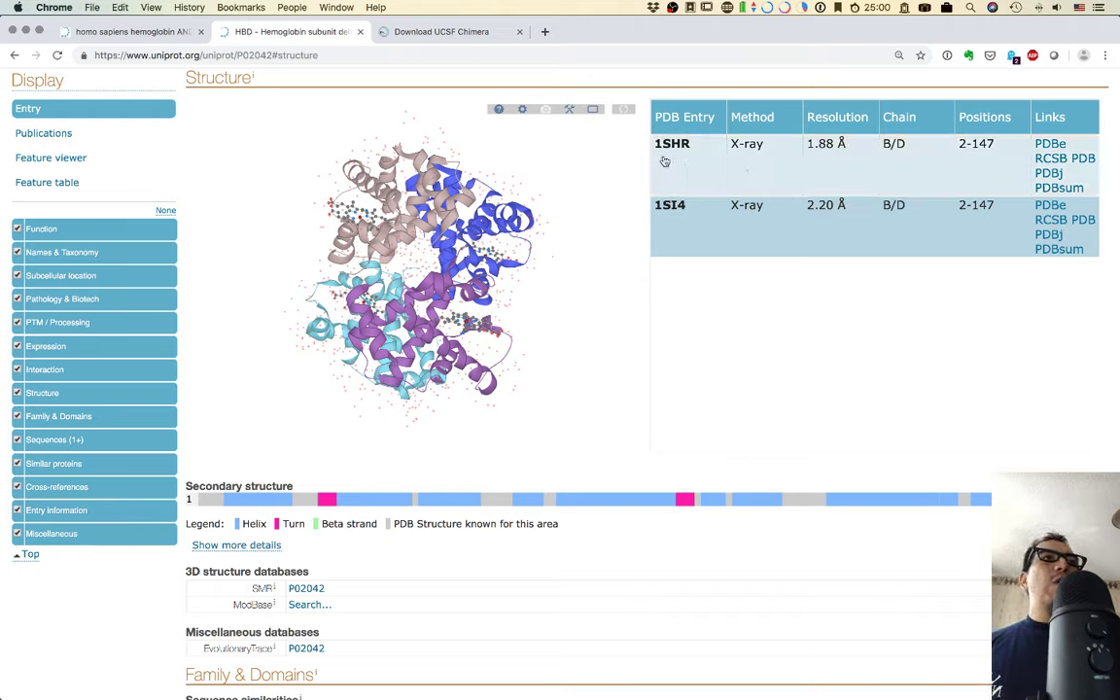
Switch to UCSF Chimera and fetch structure 1SHR from the PDB database.
{"action": "mouse_move", "coordinate": [562, 687]}
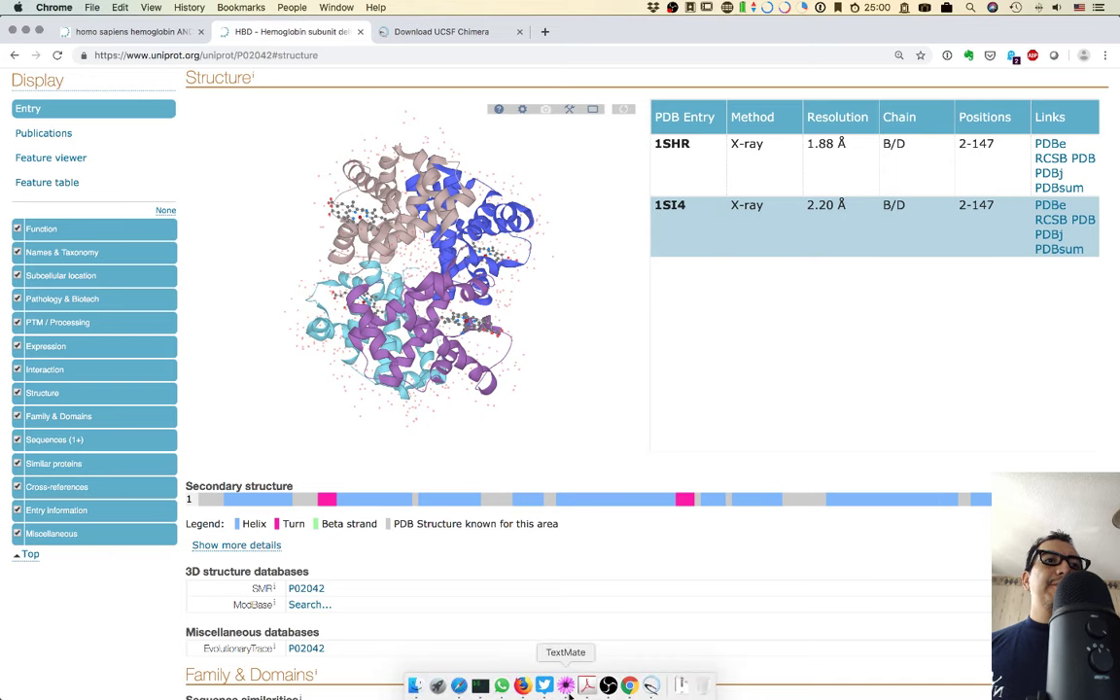
{"action": "left_click", "coordinate": [651, 686]}
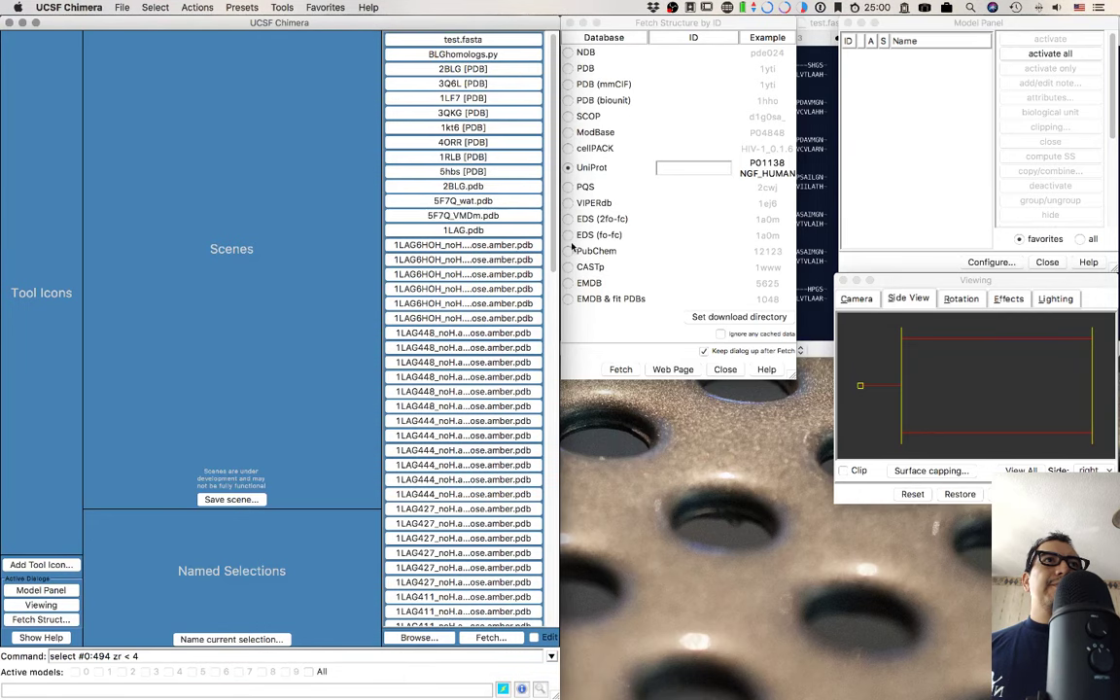
{"action": "left_click", "coordinate": [576, 68]}
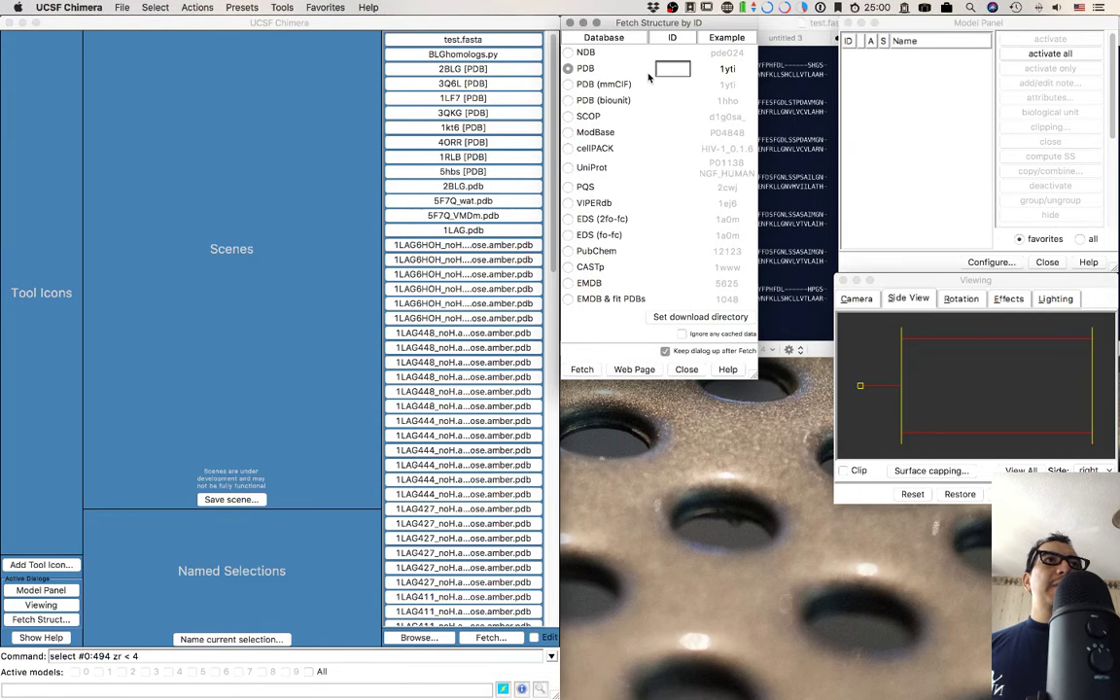
{"action": "type", "text": "1SHR"}
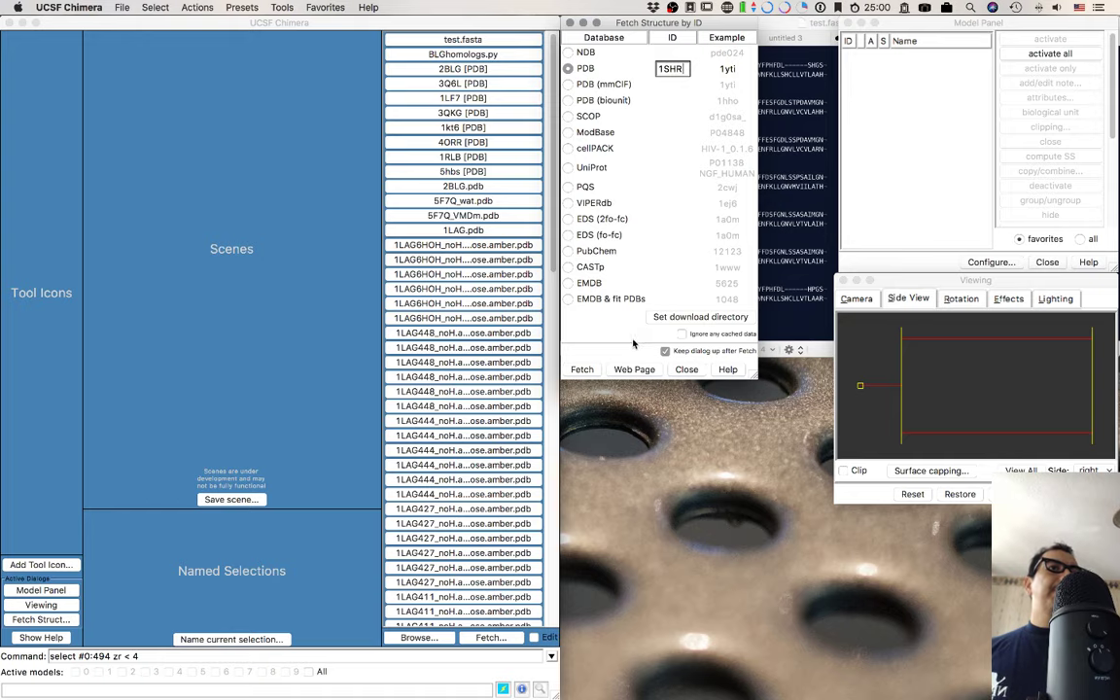
{"action": "left_click", "coordinate": [582, 370]}
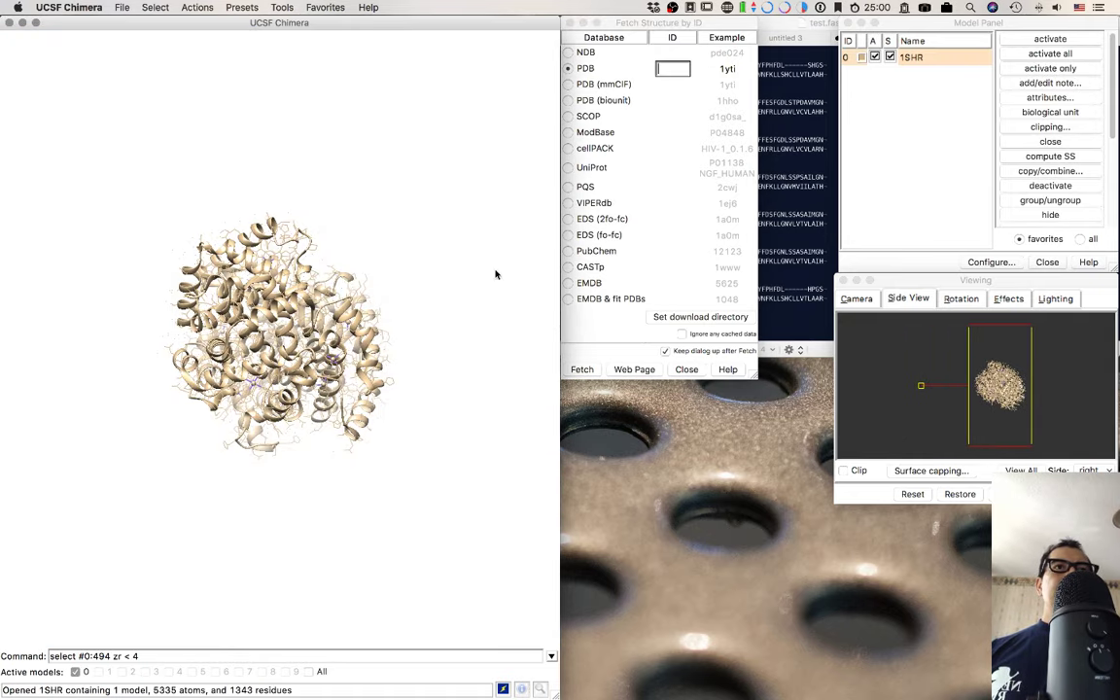
Apply the Interactive 1 (ribbons) preset to the 1SHR structure, followed by Publication 1 (silhouette, rounded ribbon).
{"action": "left_click_drag", "start_coordinate": [380, 290], "coordinate": [233, 233]}
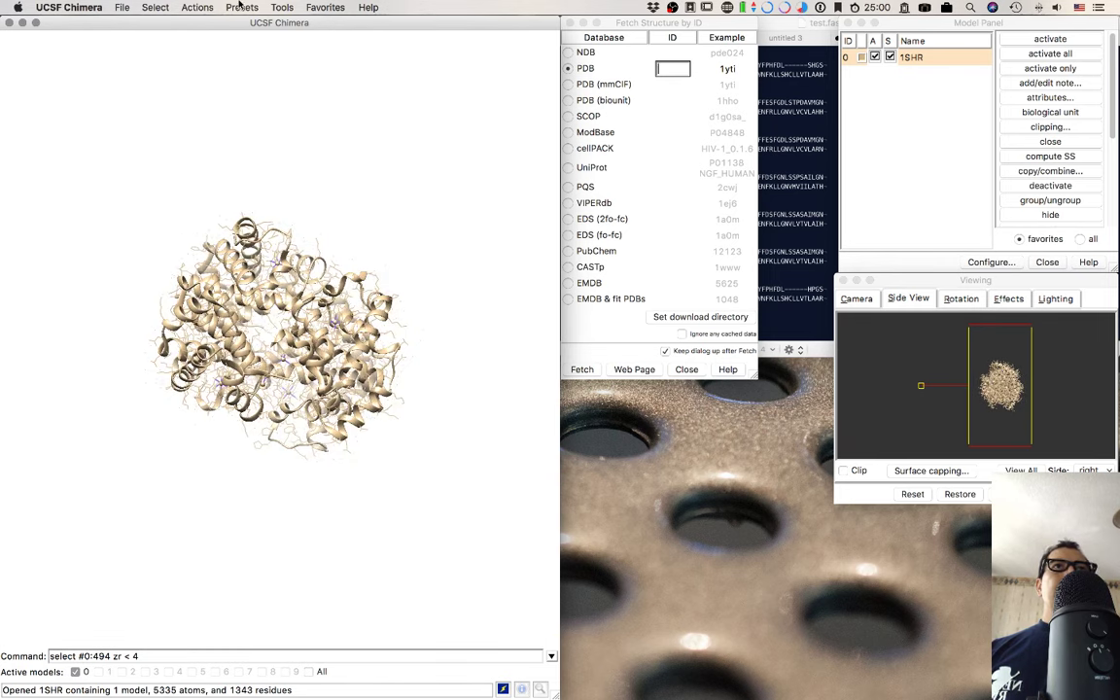
{"action": "left_click", "coordinate": [242, 7]}
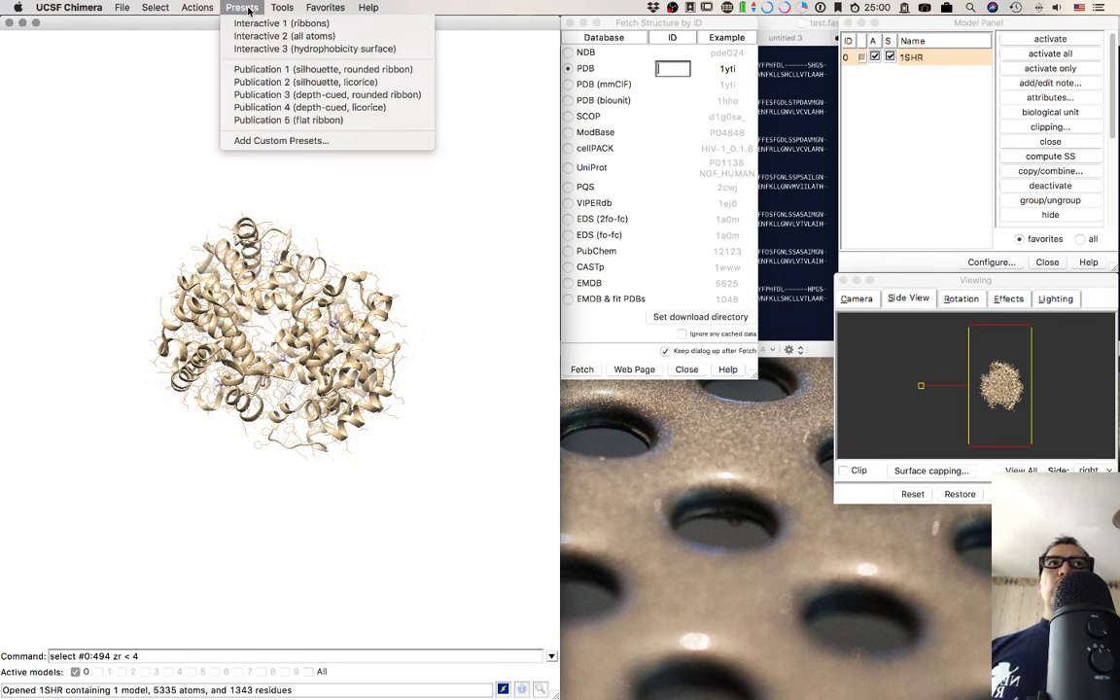
{"action": "left_click", "coordinate": [249, 24]}
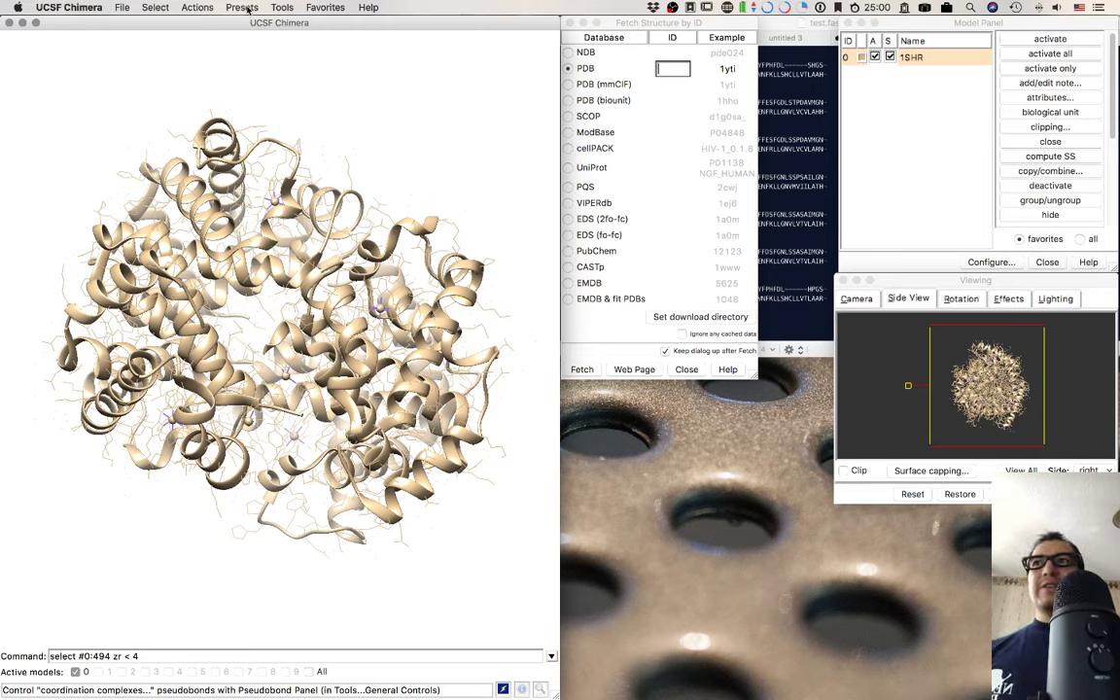
{"action": "left_click", "coordinate": [248, 8]}
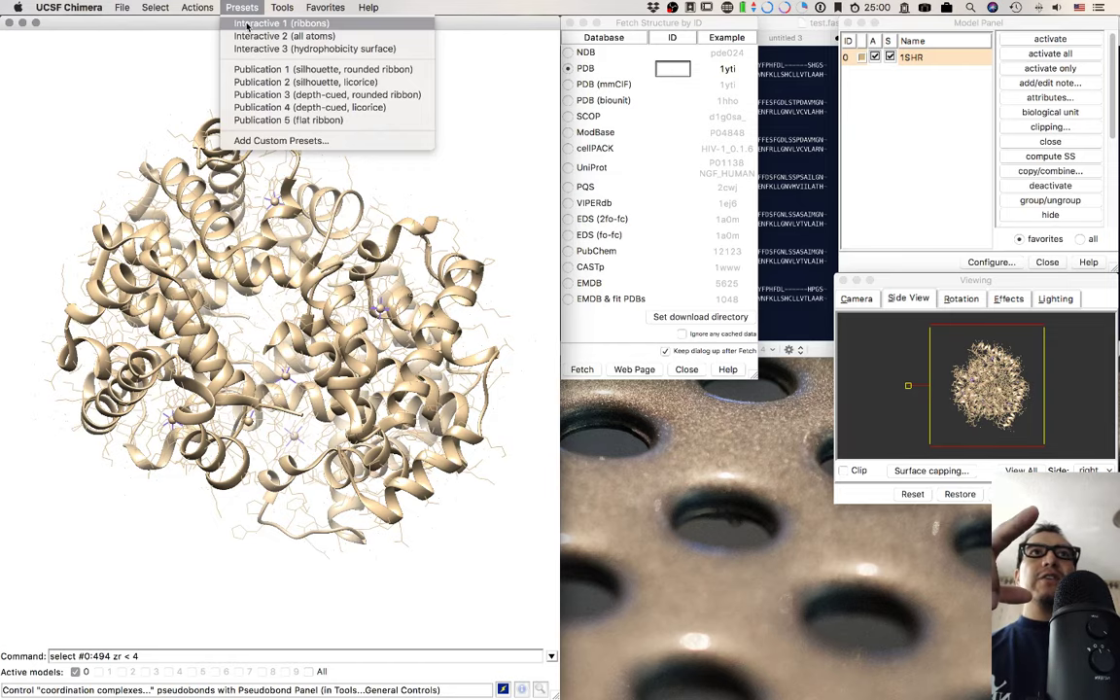
{"action": "left_click", "coordinate": [300, 27]}
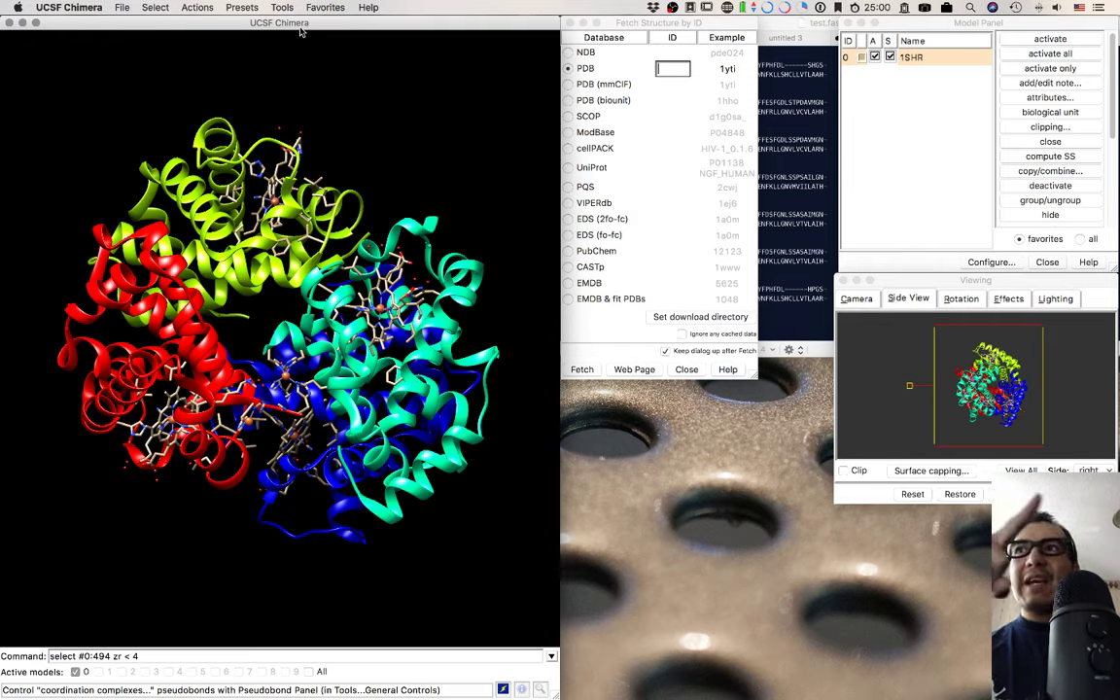
{"action": "left_click", "coordinate": [245, 9]}
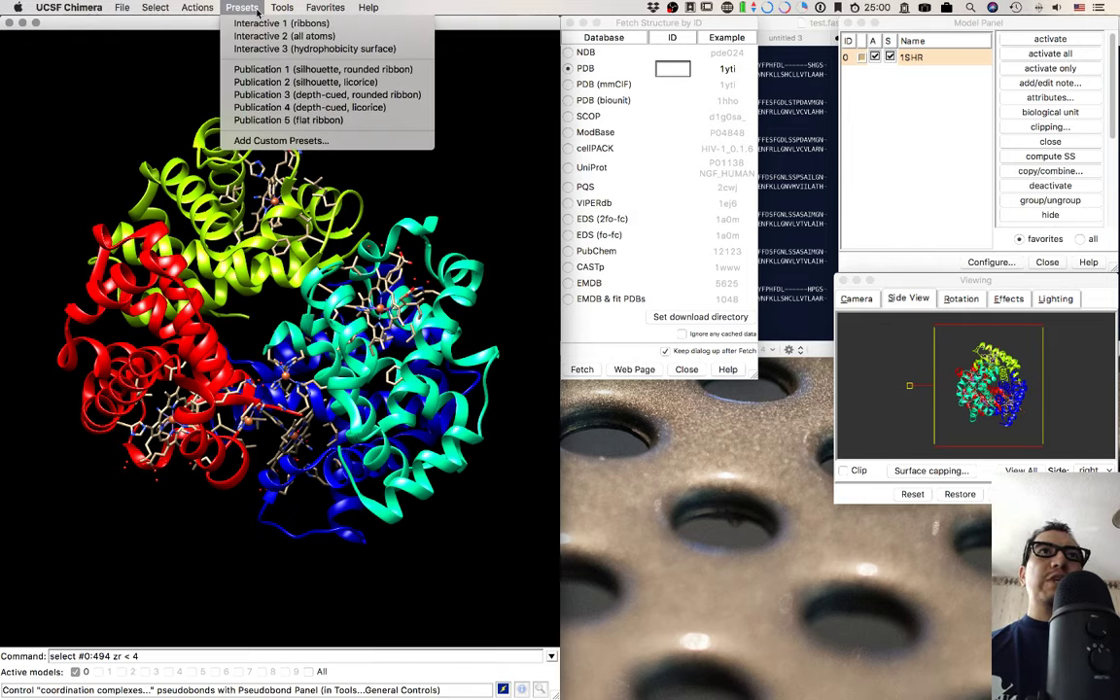
{"action": "left_click", "coordinate": [258, 71]}
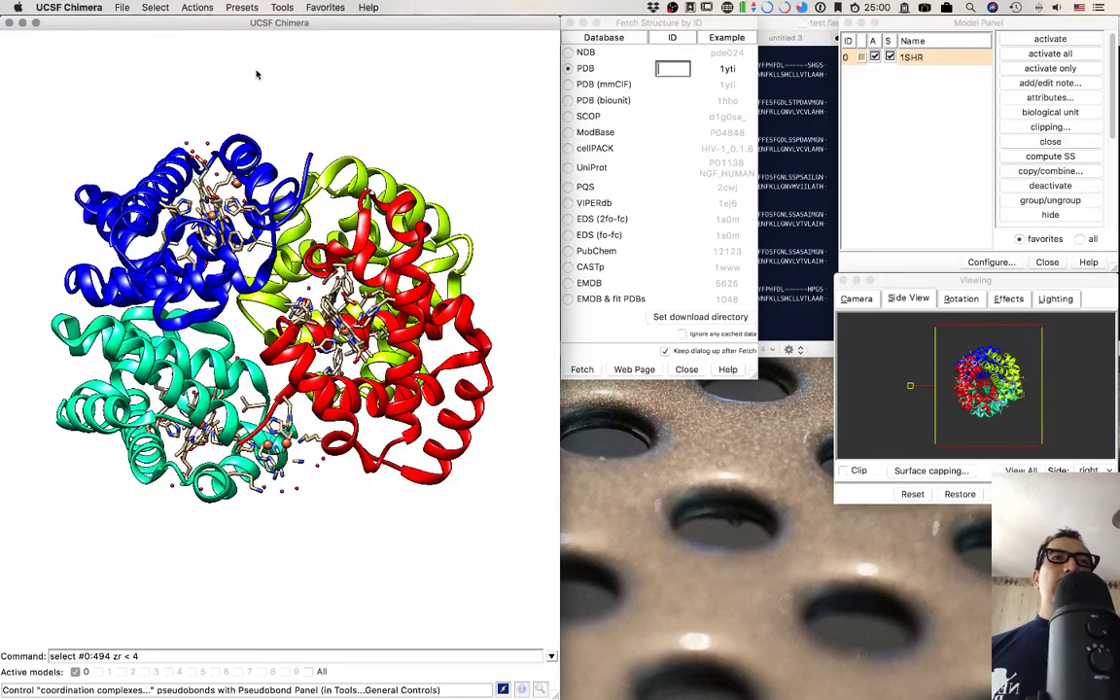
Switch to Chrome and review the protein name and Function section at the start of the P02042 entry.
{"action": "key", "text": "ctrl+Right"}
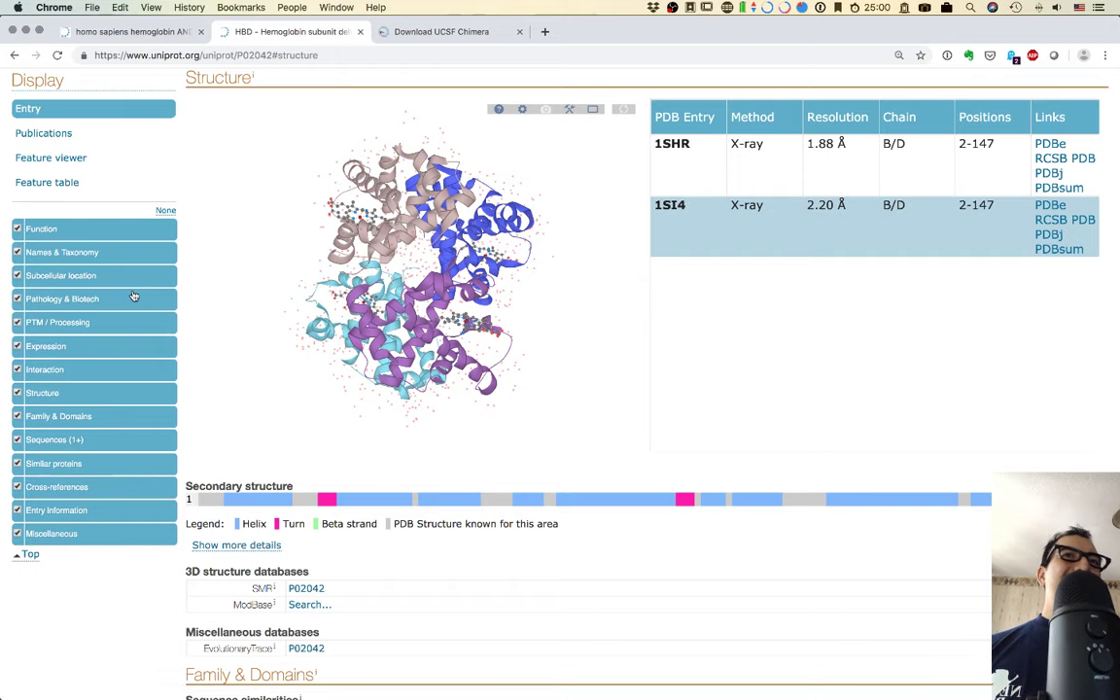
{"action": "left_click", "coordinate": [42, 235]}
{"action": "scroll", "coordinate": [393, 258], "scroll_direction": "up", "scroll_amount": 5}
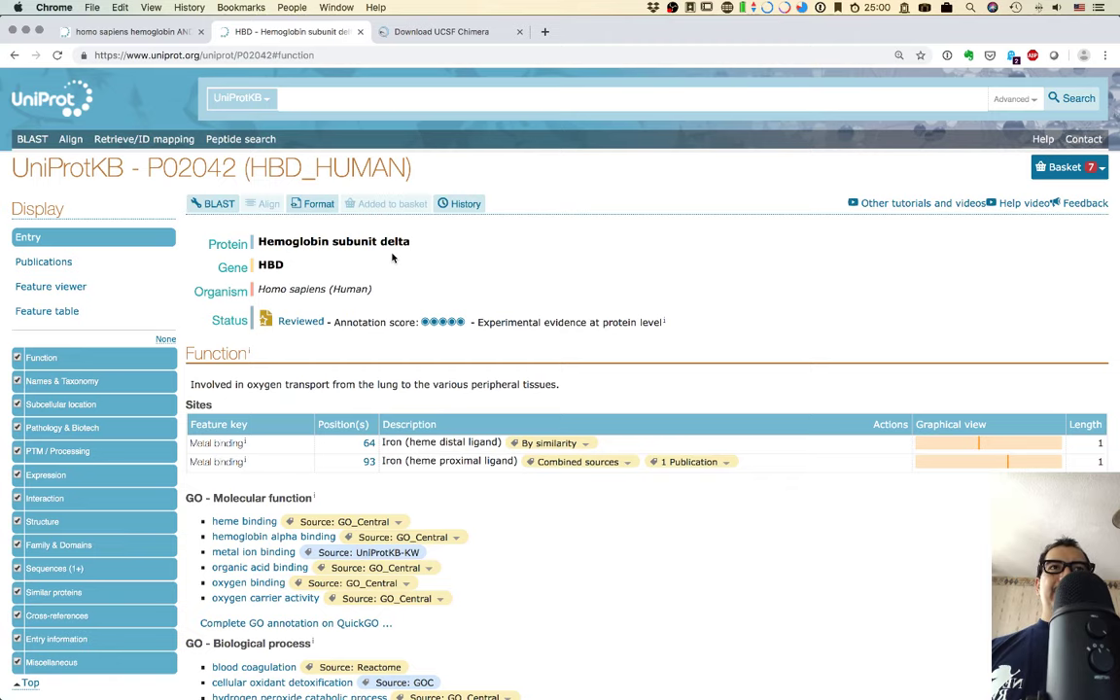
Switch to UCSF Chimera, open the PDB/UniProt Info tool and place its window over the Fetch Structure dialog.
{"action": "key", "text": "super+Tab"}
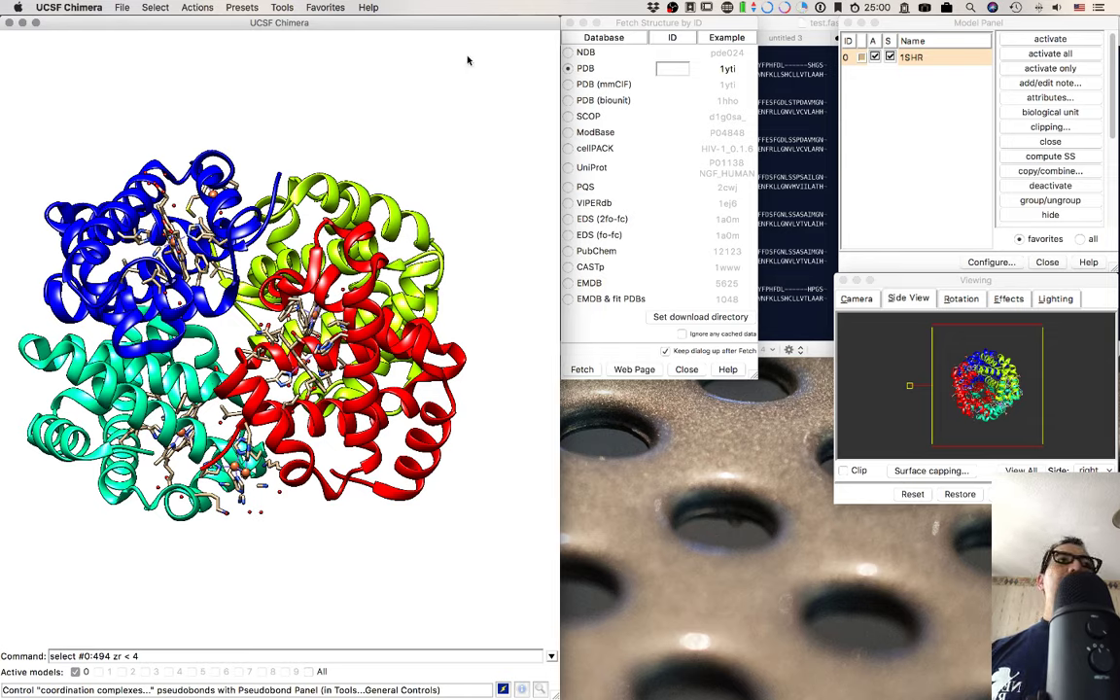
{"action": "left_click", "coordinate": [290, 8]}
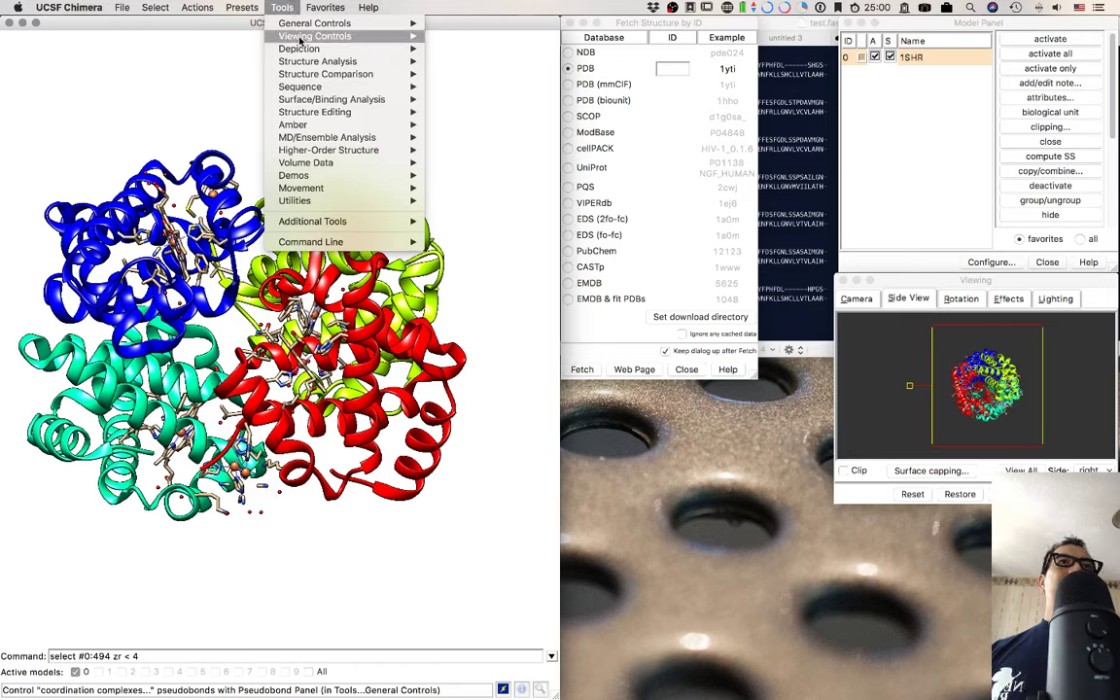
{"action": "mouse_move", "coordinate": [304, 87]}
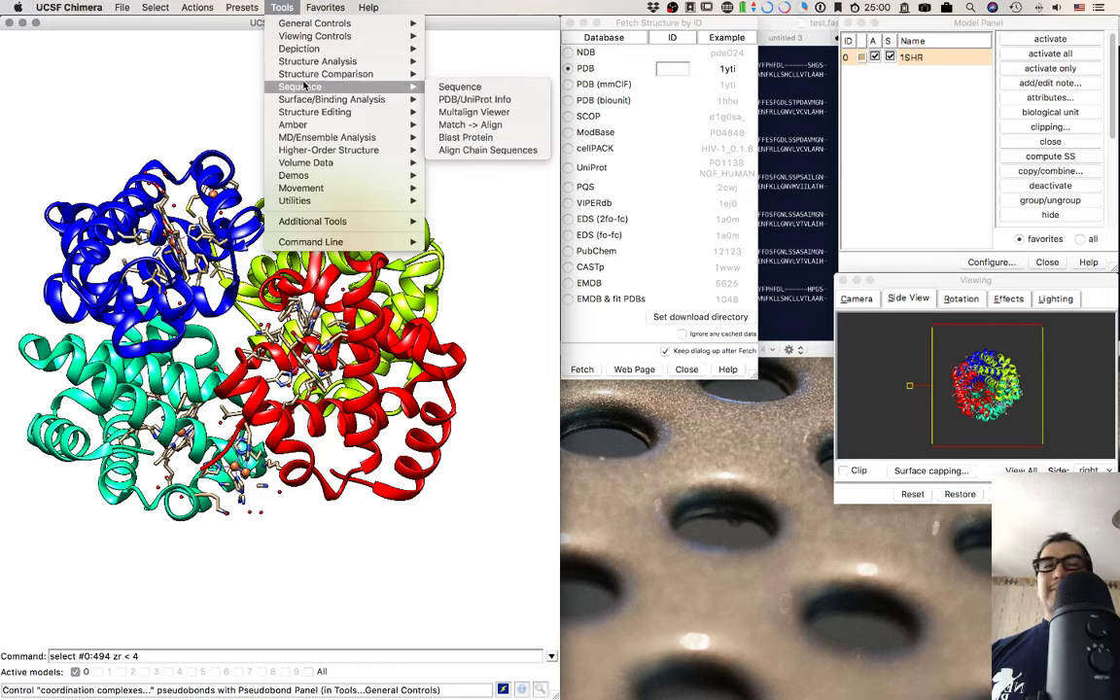
{"action": "left_click", "coordinate": [475, 103]}
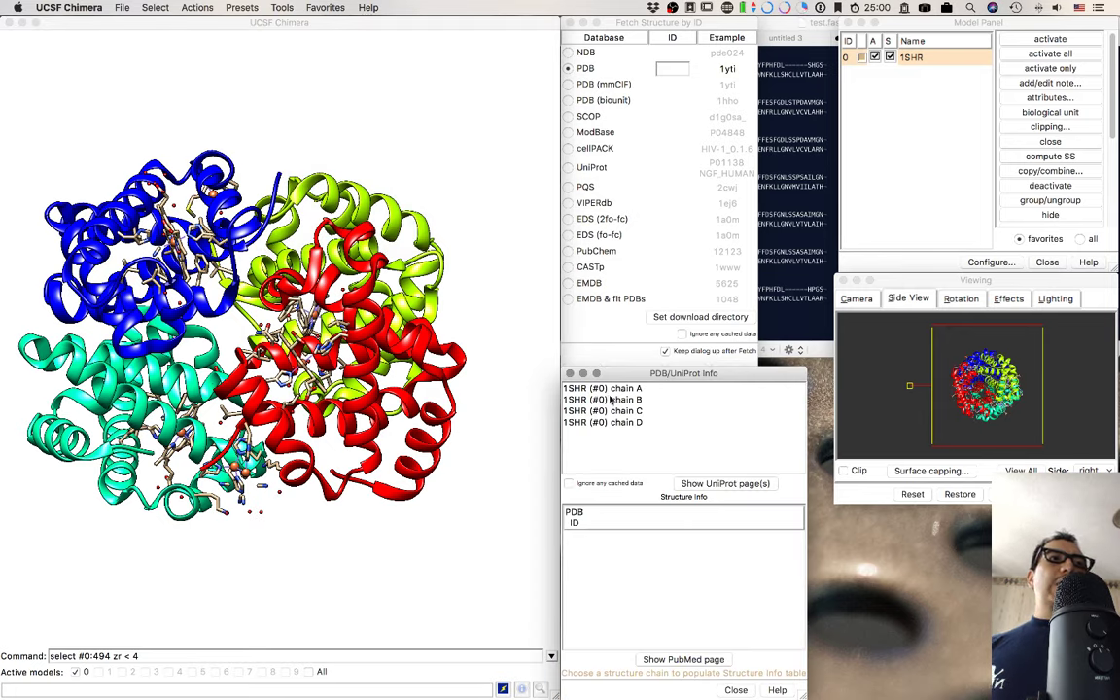
{"action": "left_click_drag", "start_coordinate": [637, 380], "coordinate": [613, 185]}
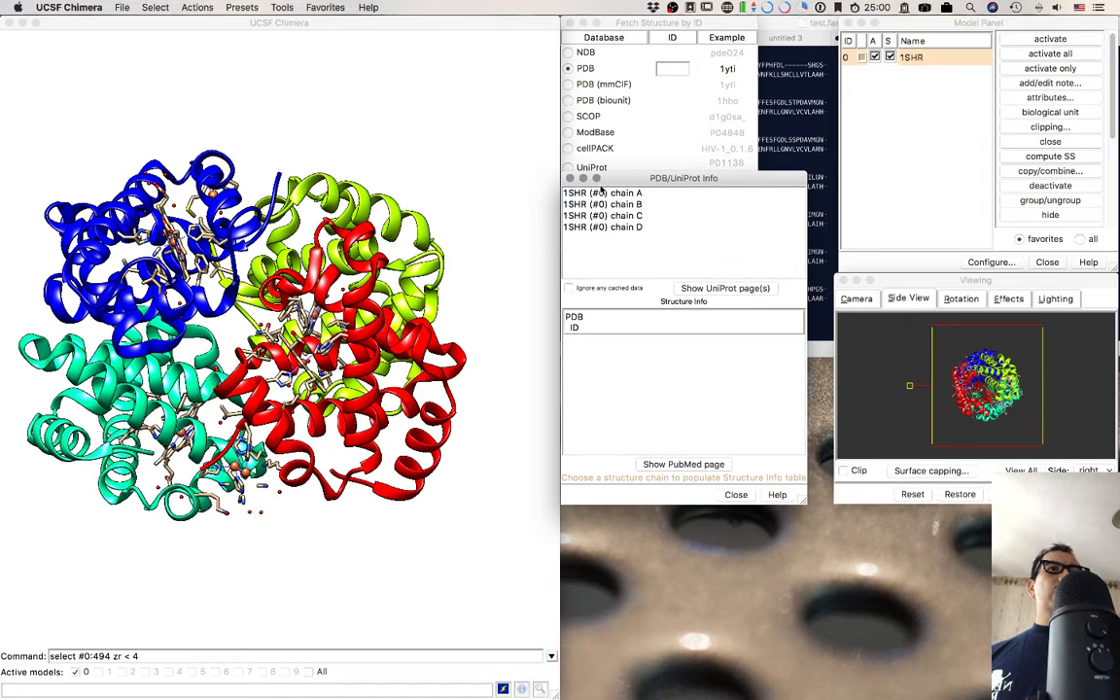
Retrieve the UniProt sequence information for chains A and B of 1SHR, moving the region browsers clear of the sequences.
{"action": "left_click", "coordinate": [662, 196]}
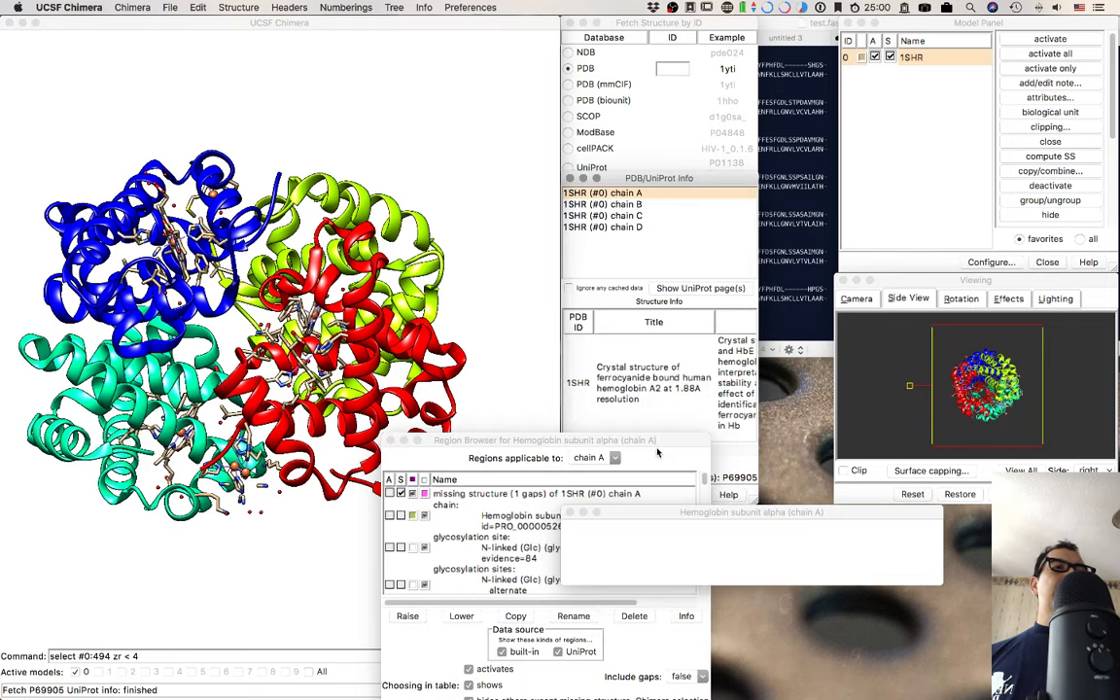
{"action": "left_click_drag", "start_coordinate": [957, 25], "coordinate": [927, 25]}
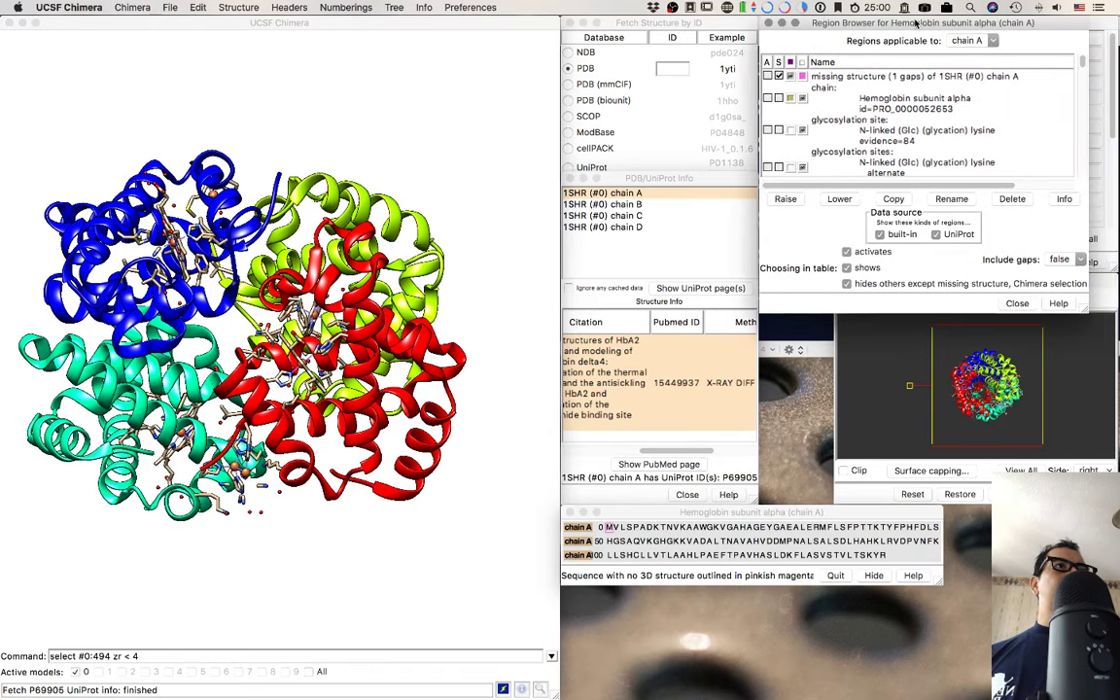
{"action": "left_click", "coordinate": [768, 519]}
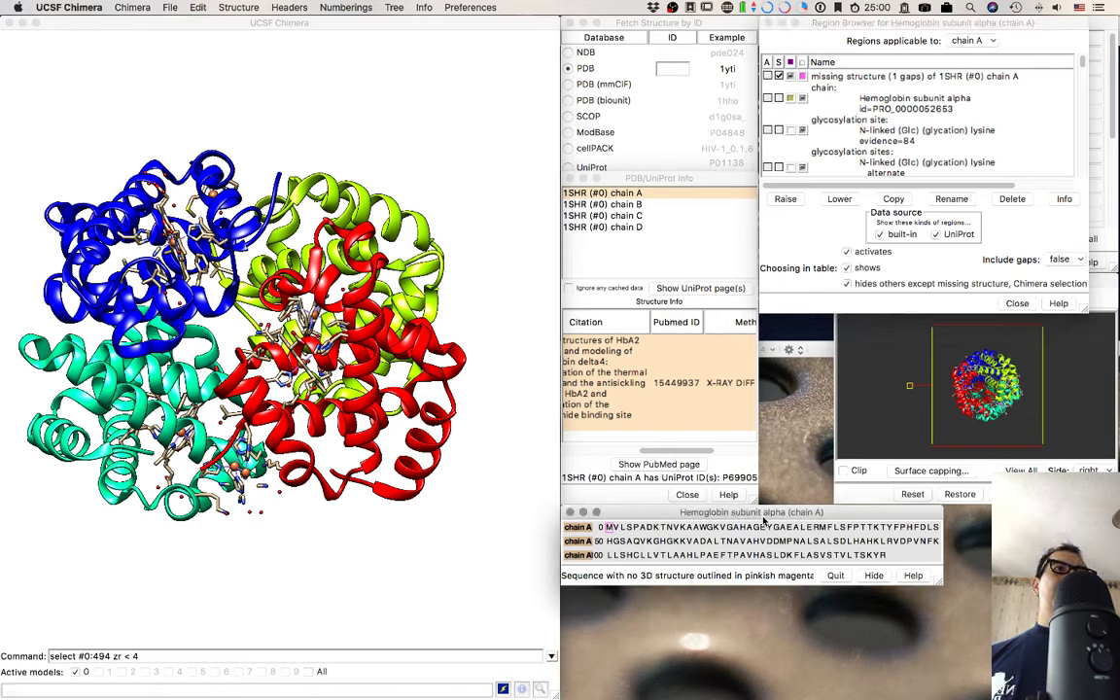
{"action": "left_click", "coordinate": [649, 206]}
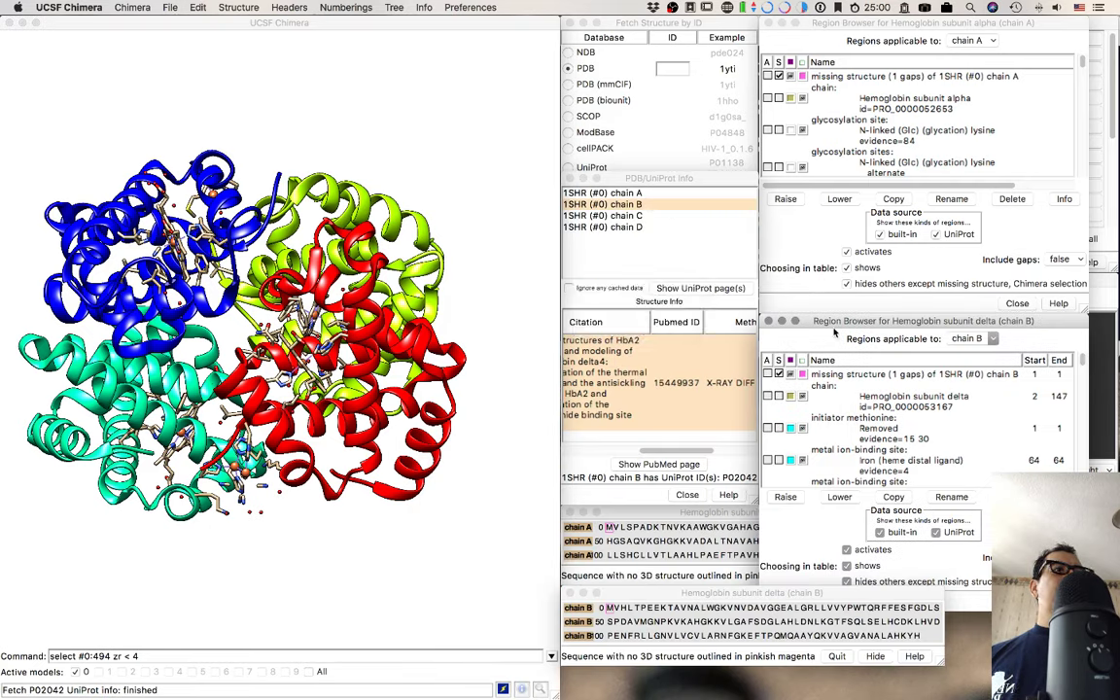
{"action": "left_click", "coordinate": [774, 594]}
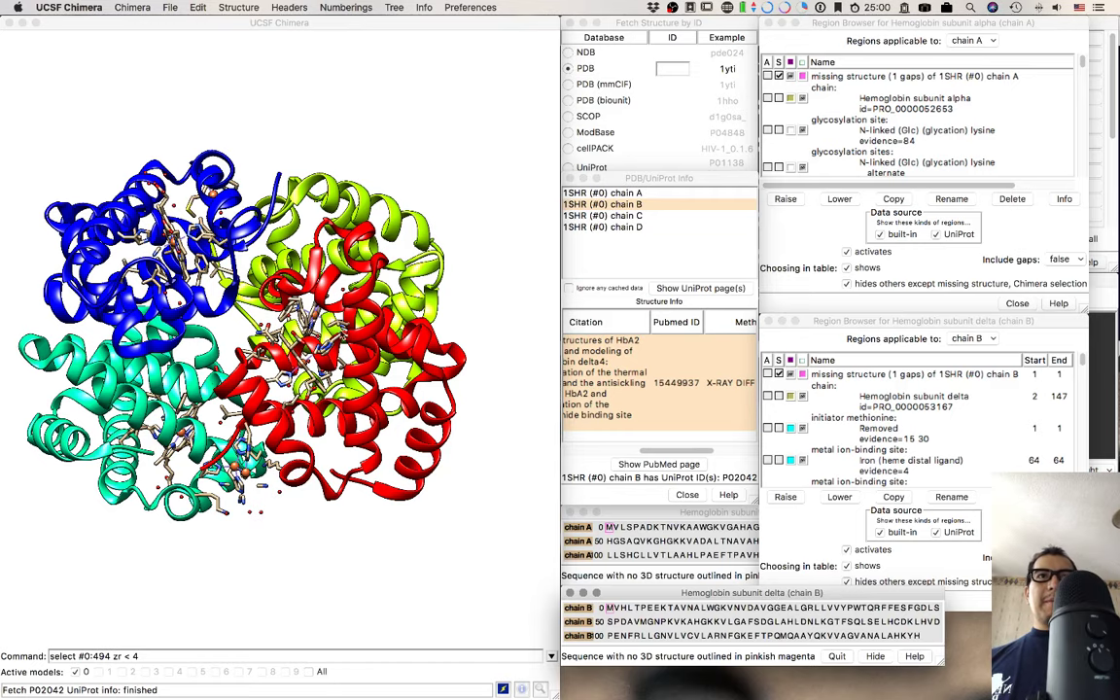
Choose the Hemoglobin subunit delta chain region of chain B so its residues are selected, and focus the 3D view on them.
{"action": "left_click", "coordinate": [848, 439]}
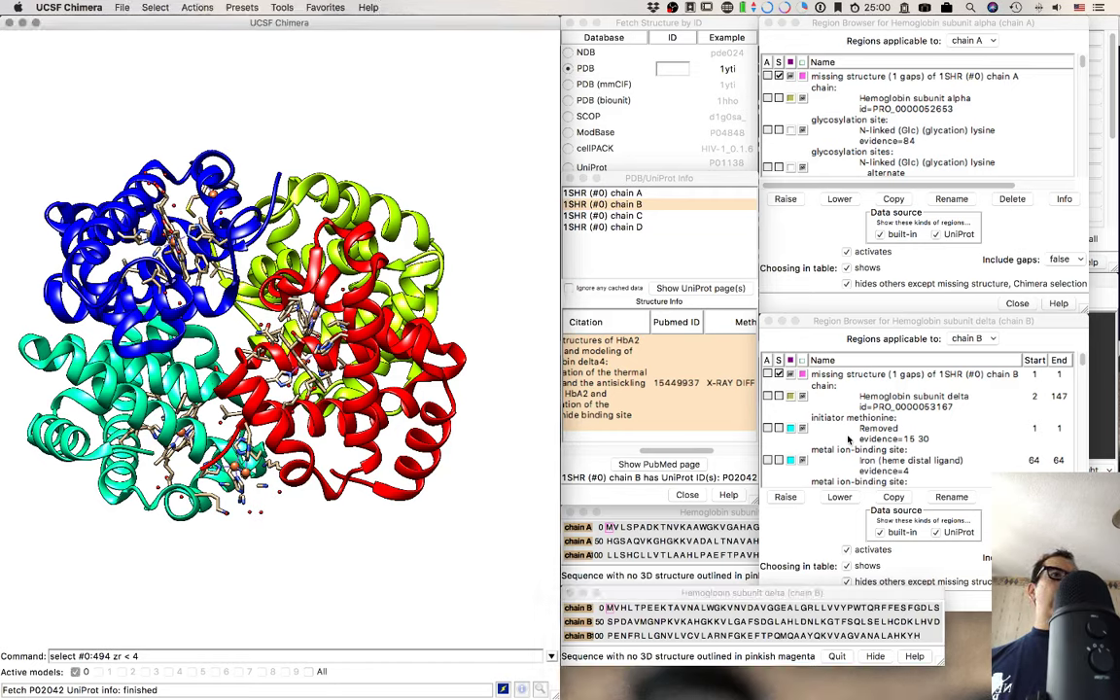
{"action": "left_click", "coordinate": [888, 400]}
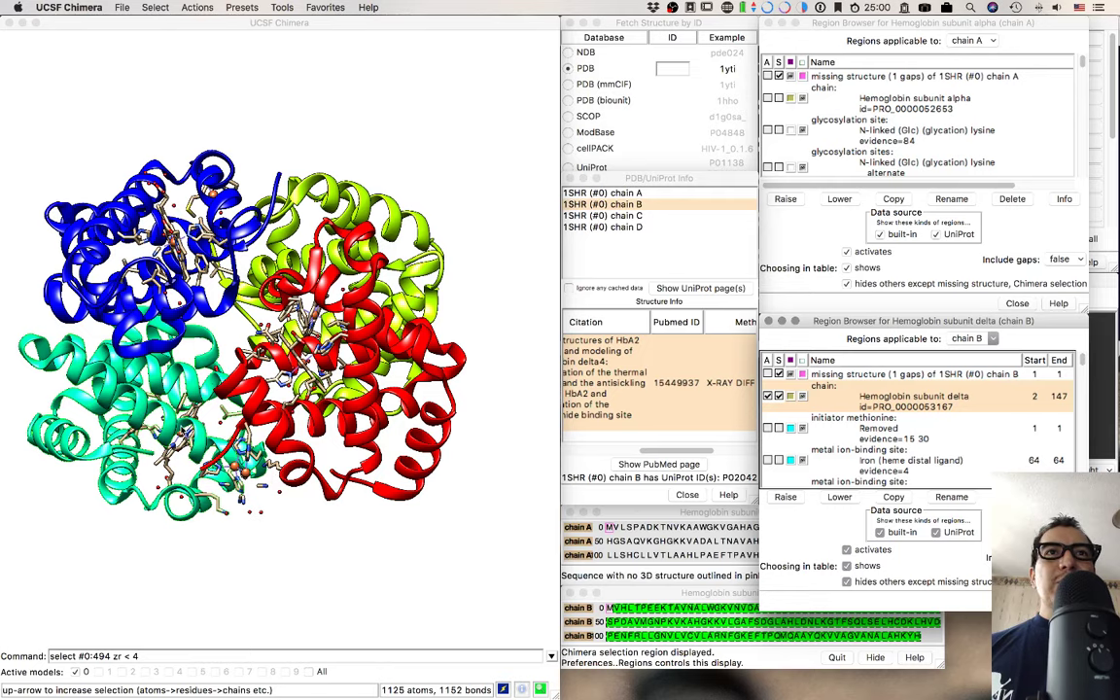
{"action": "mouse_move", "coordinate": [163, 387]}
{"action": "left_mouse_down"}
{"action": "mouse_move", "coordinate": [178, 433]}
{"action": "mouse_move", "coordinate": [167, 389]}
{"action": "mouse_move", "coordinate": [182, 385]}
{"action": "left_mouse_up"}
{"action": "left_click", "coordinate": [154, 7]}
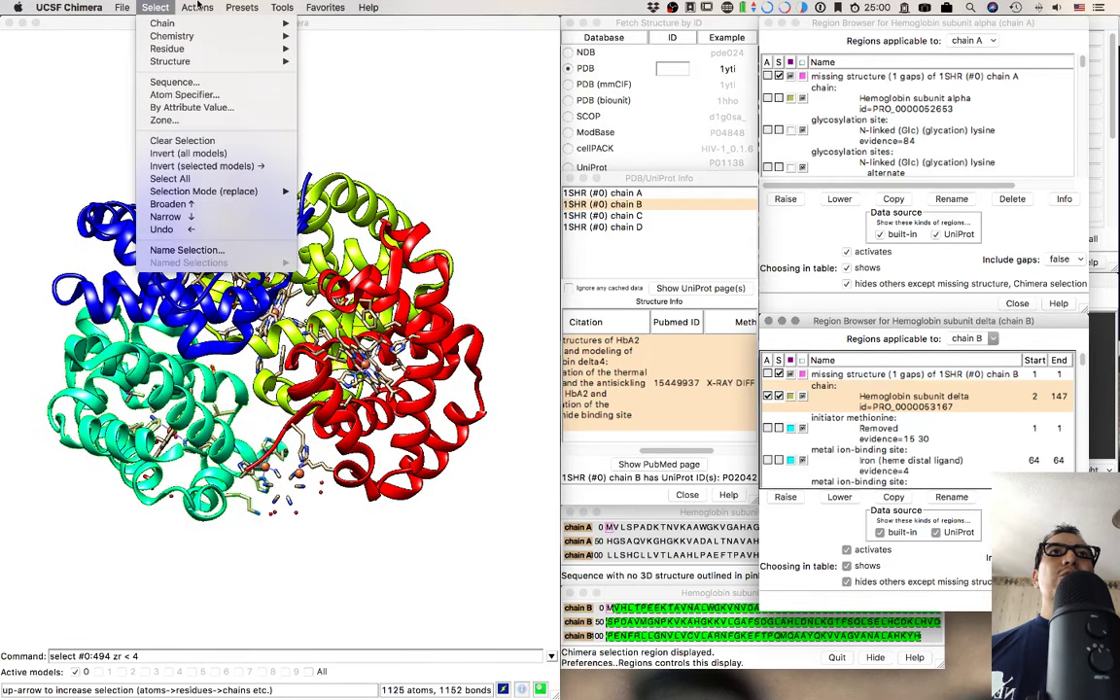
{"action": "mouse_move", "coordinate": [197, 7]}
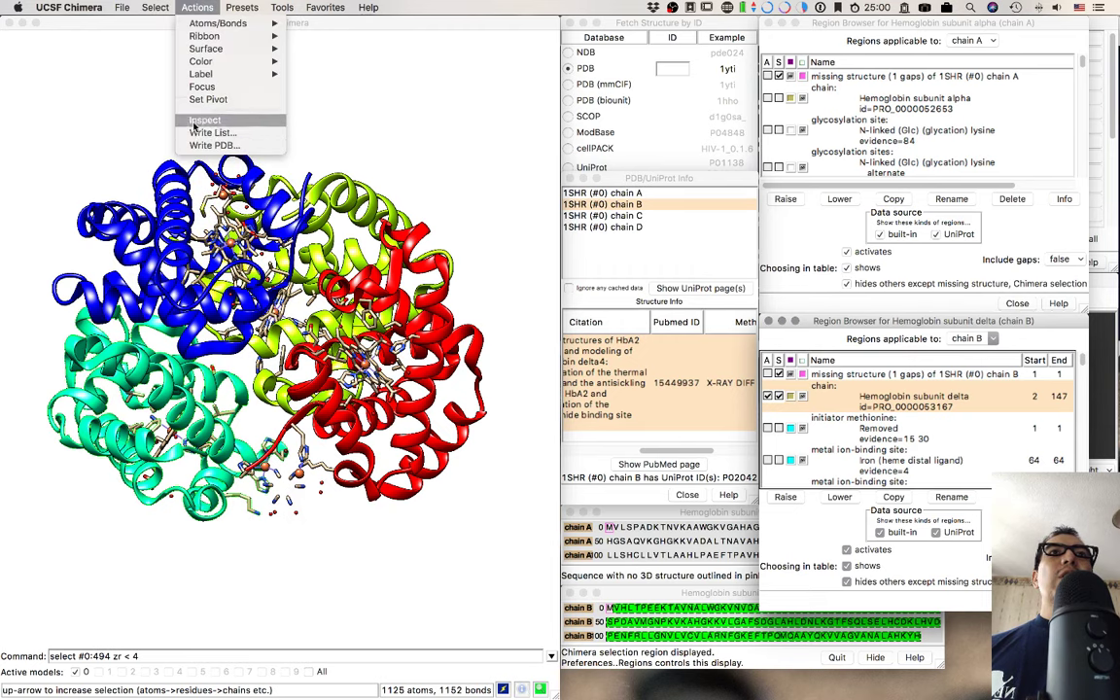
{"action": "left_click", "coordinate": [196, 87]}
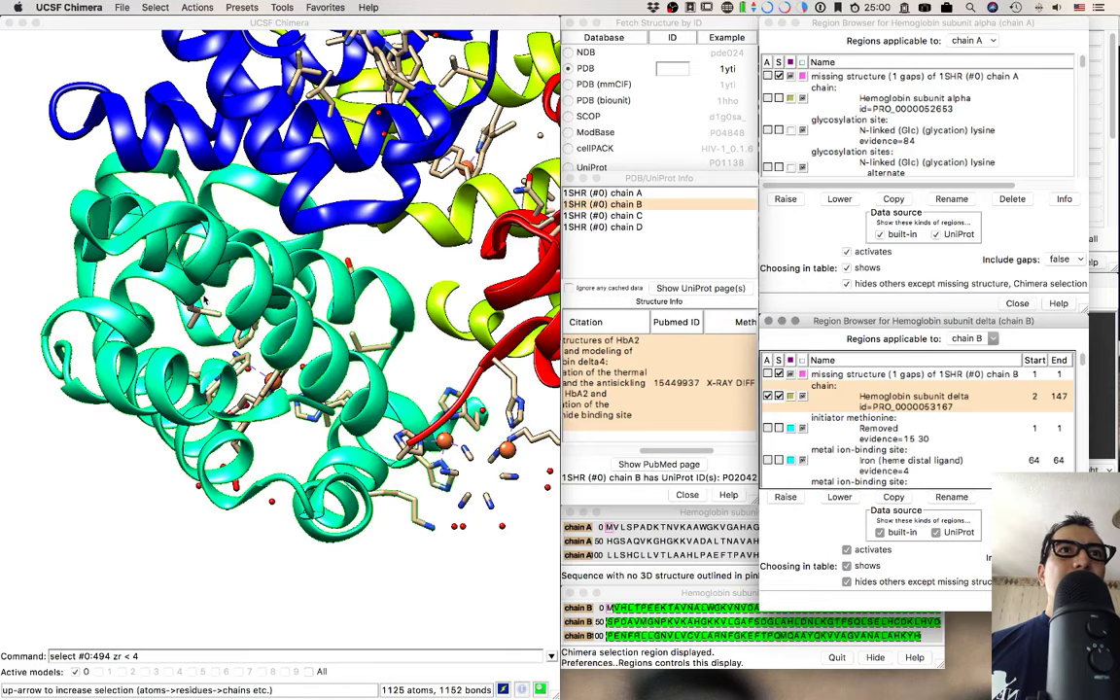
Rotate the focused chain B to inspect its ribbon, and apply the Interactive 1 (ribbons) preset to the structure.
{"action": "left_click_drag", "start_coordinate": [197, 340], "coordinate": [282, 227]}
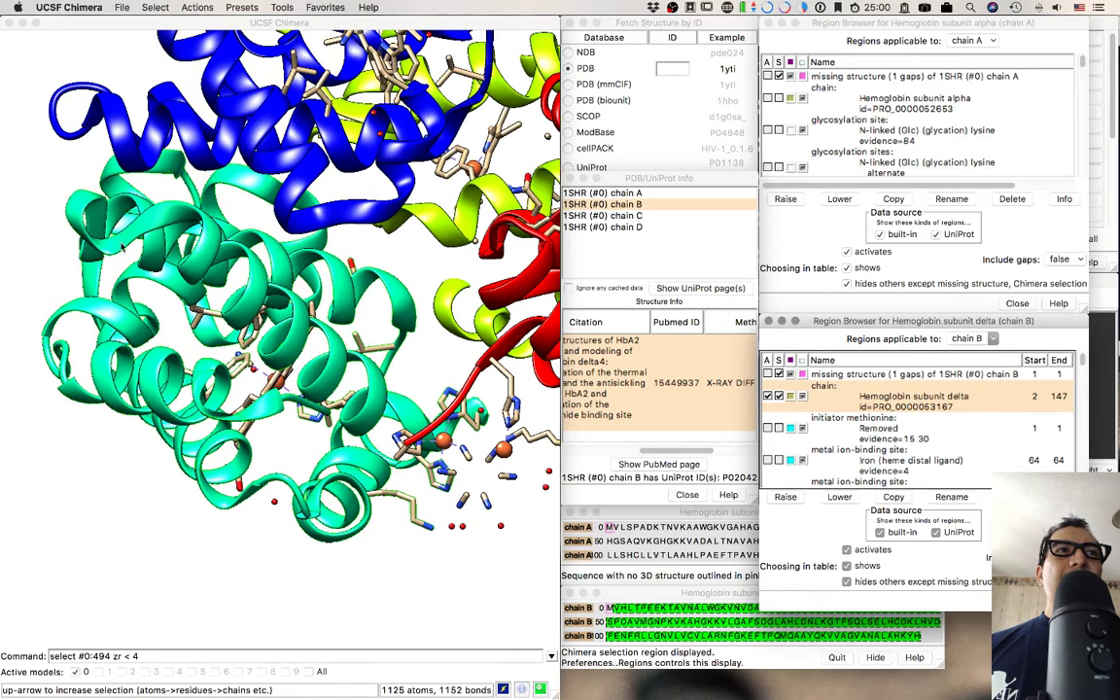
{"action": "mouse_move", "coordinate": [121, 234]}
{"action": "left_mouse_down"}
{"action": "mouse_move", "coordinate": [136, 262]}
{"action": "mouse_move", "coordinate": [124, 237]}
{"action": "left_mouse_up"}
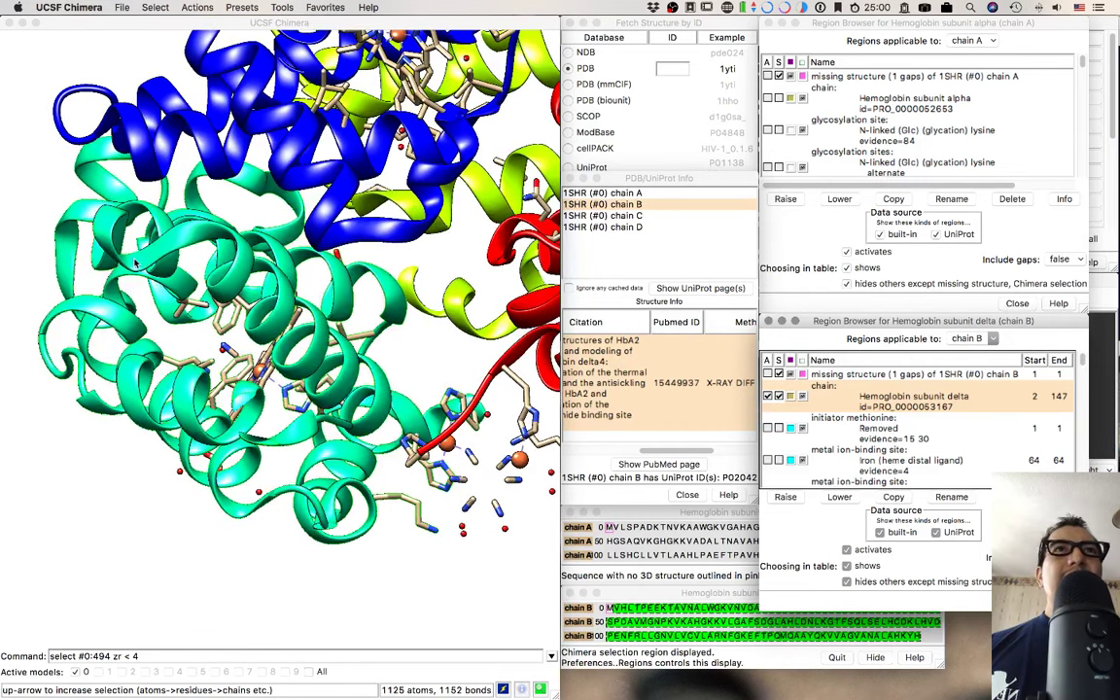
{"action": "left_click", "coordinate": [243, 6]}
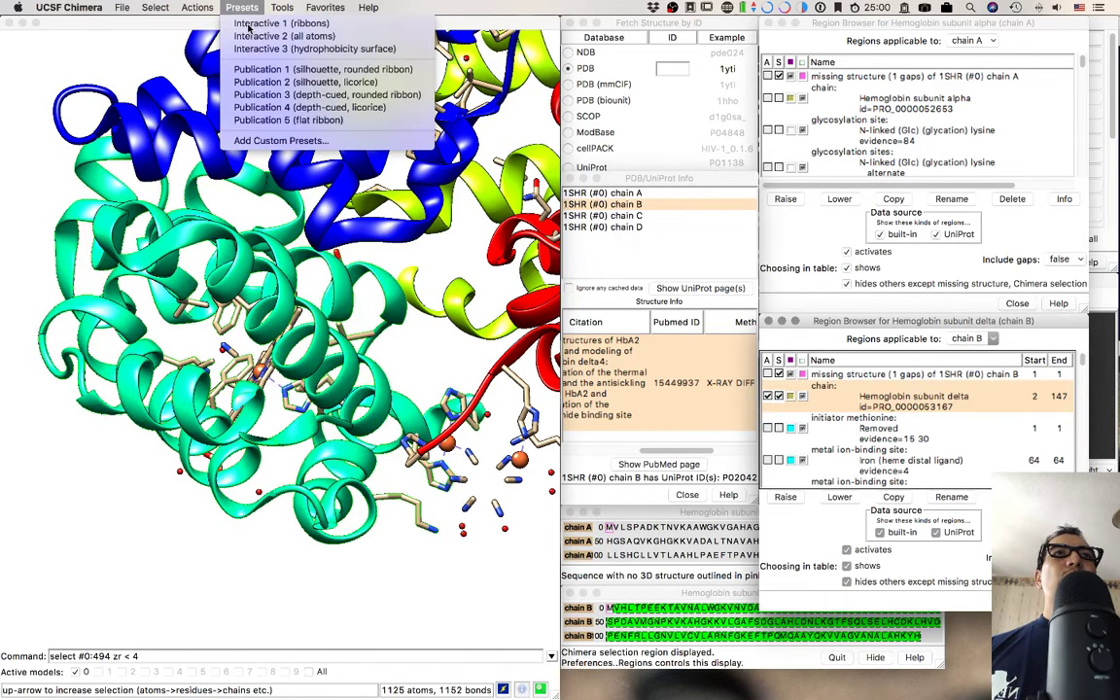
{"action": "left_click", "coordinate": [248, 24]}
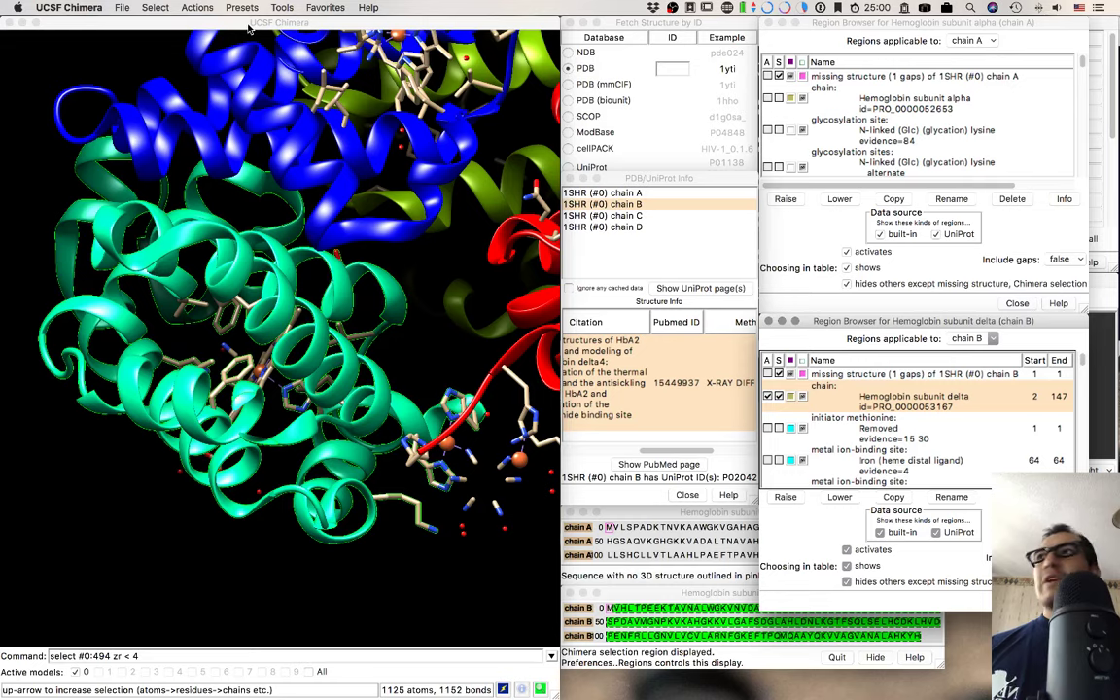
{"action": "left_click_drag", "start_coordinate": [248, 29], "coordinate": [525, 573]}
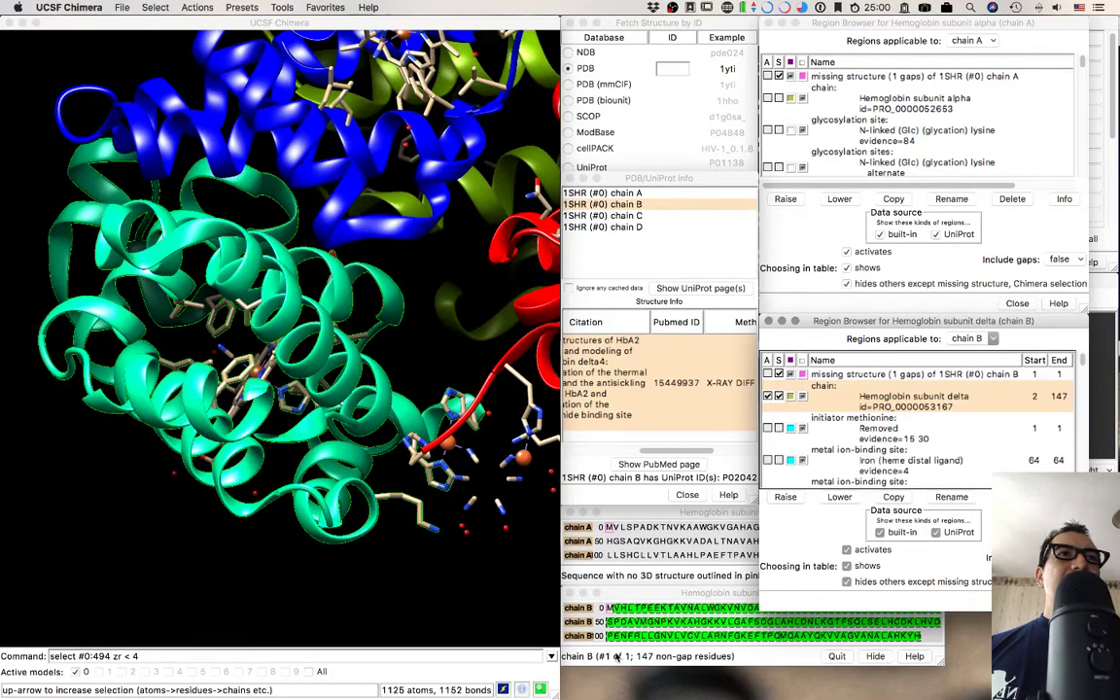